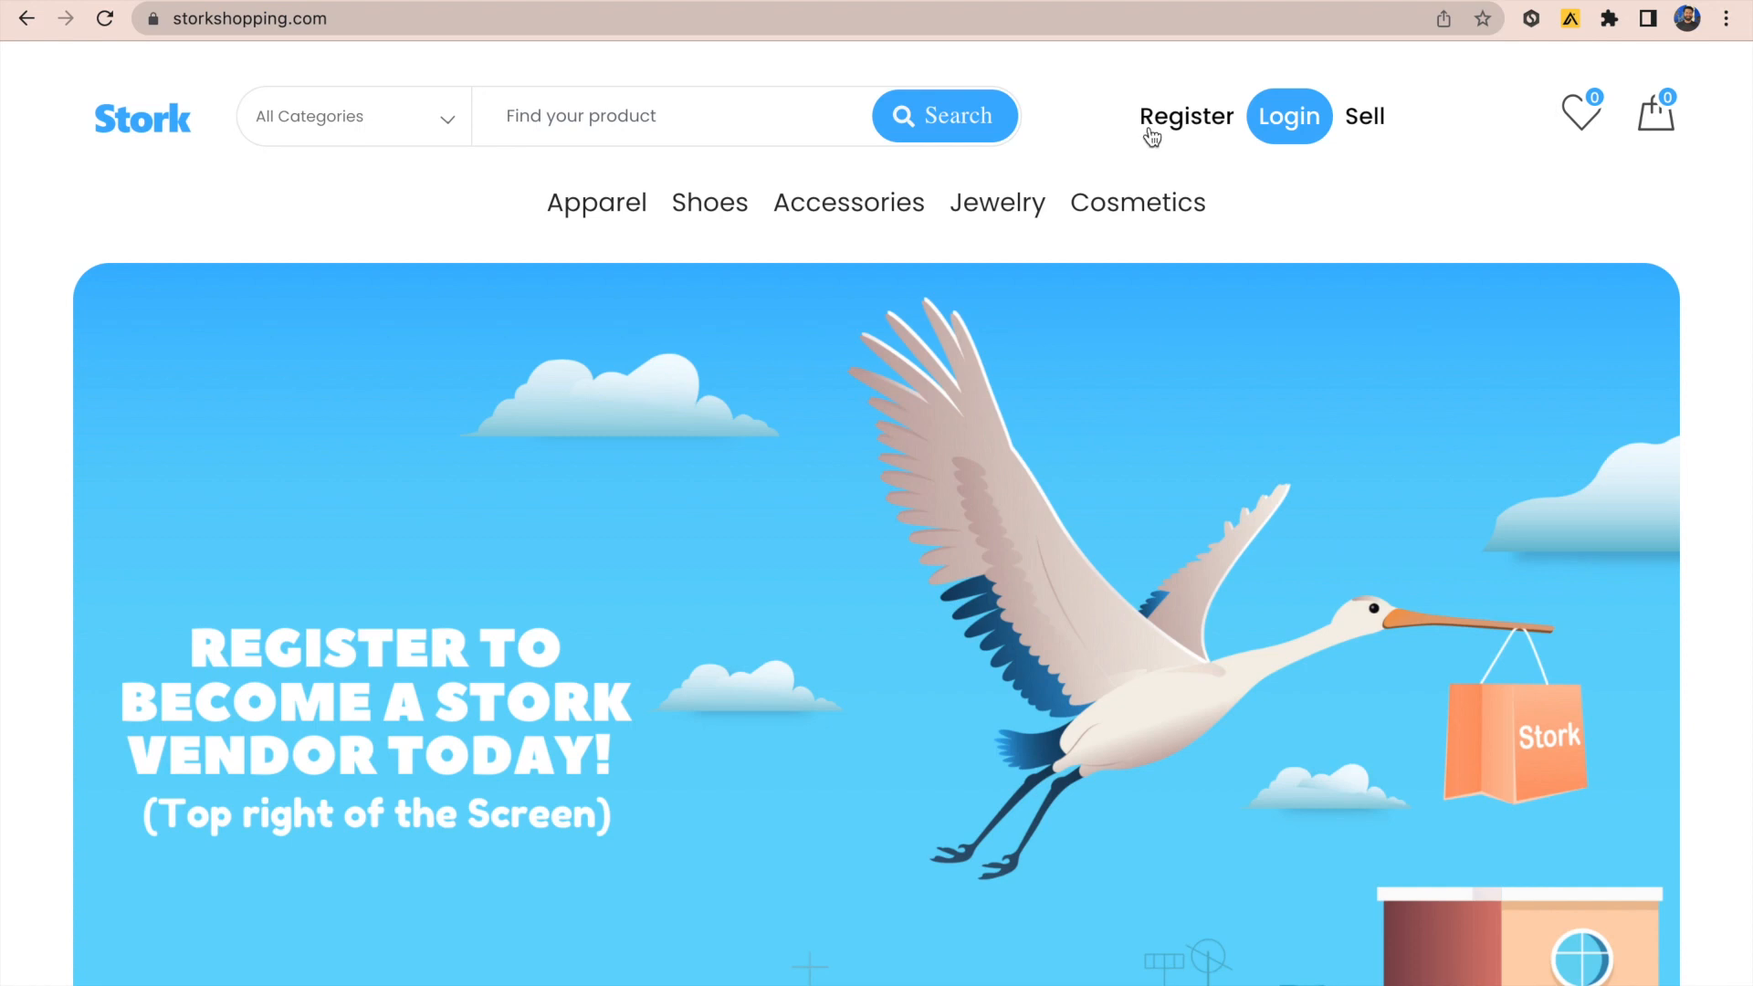
Step: Register a vendor account, accept the terms of service and submit the sign-up form
left_click(1161, 127)
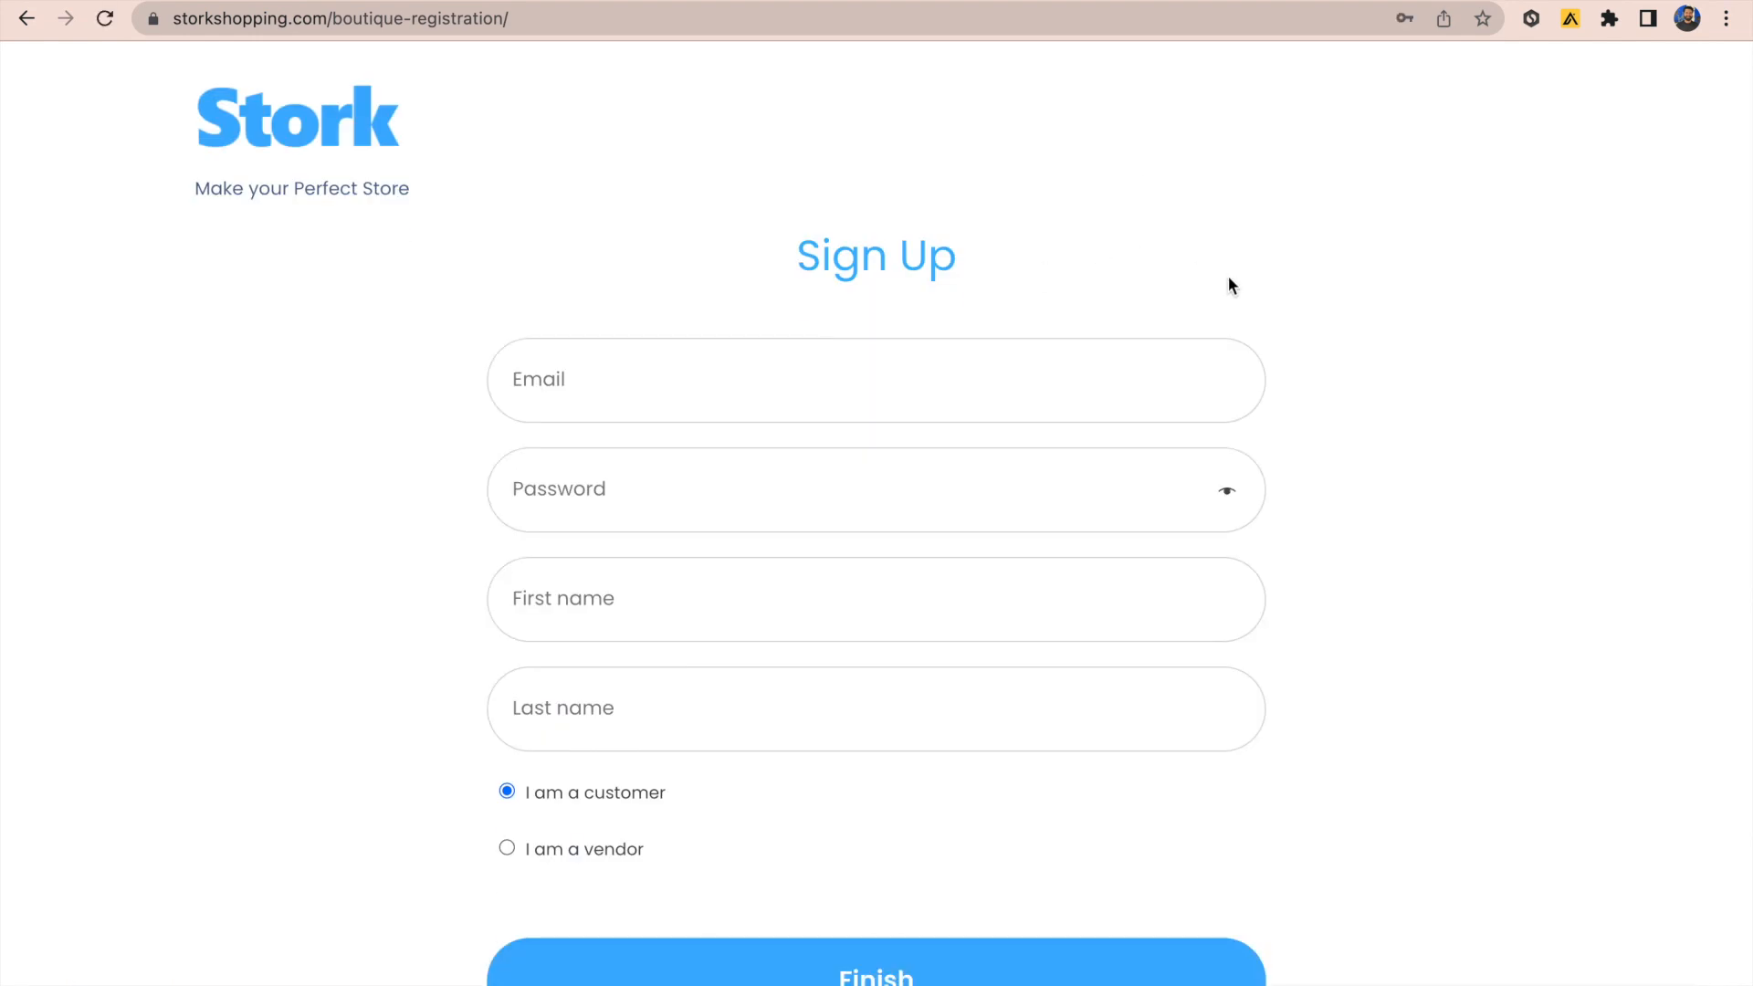
left_click(507, 851)
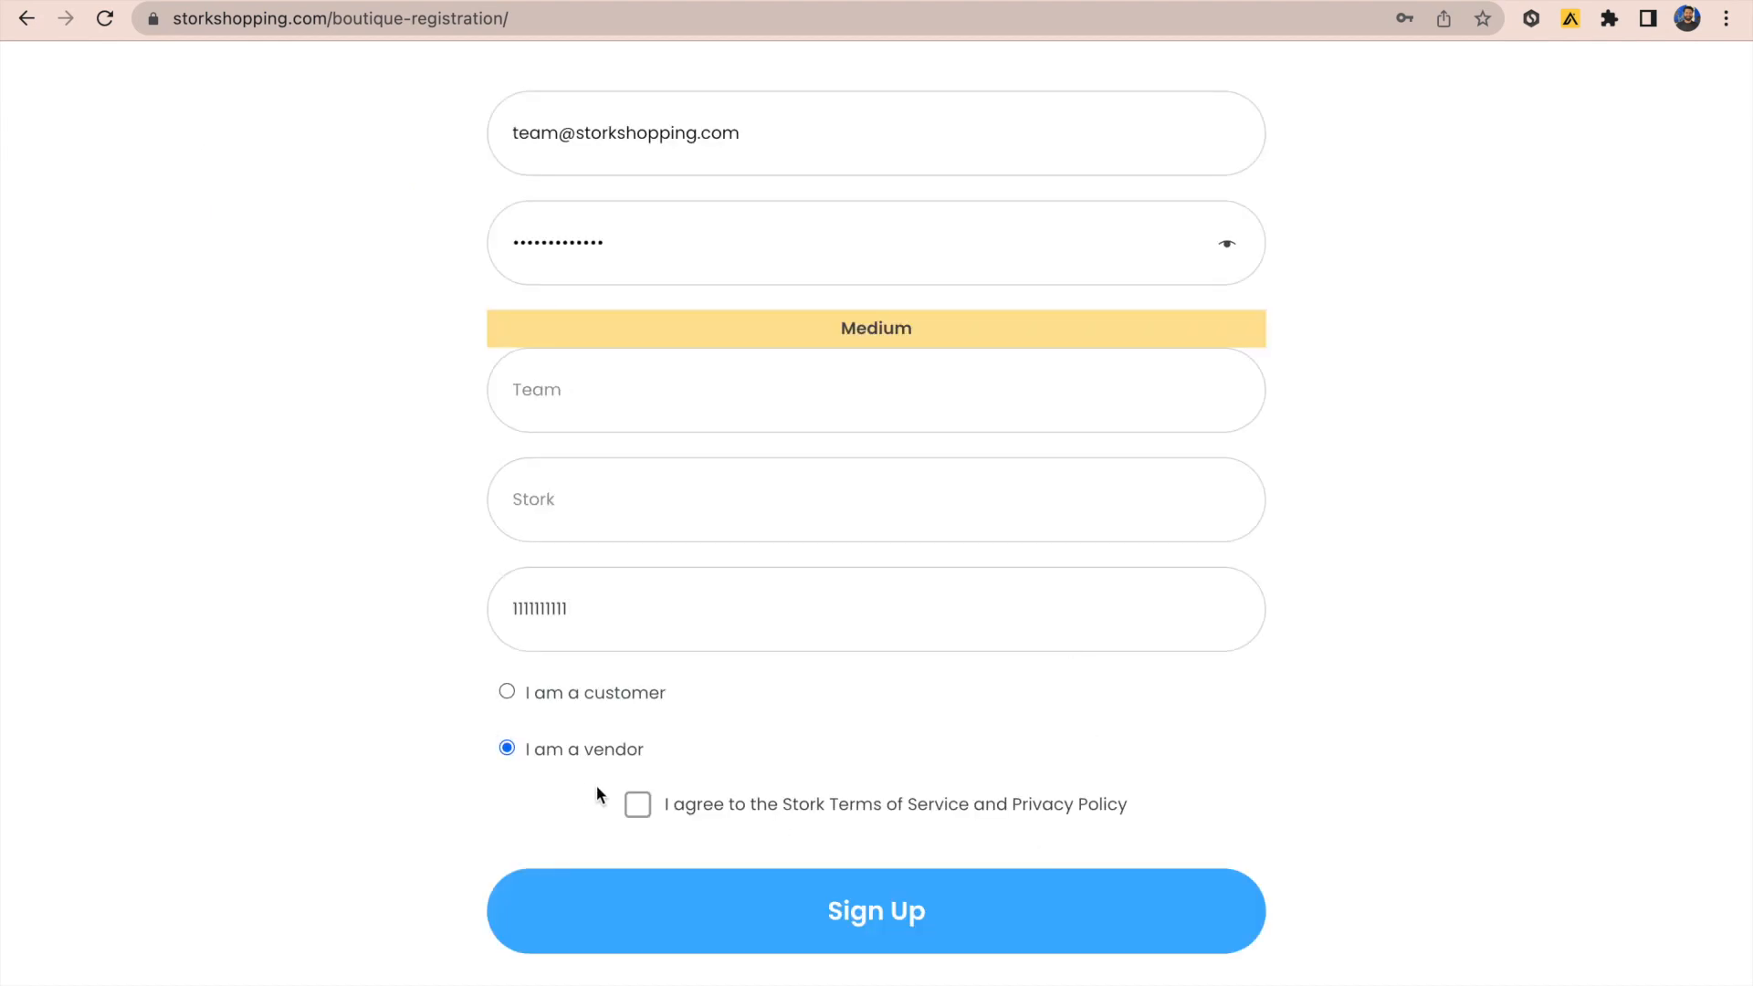
left_click(638, 805)
left_click(931, 952)
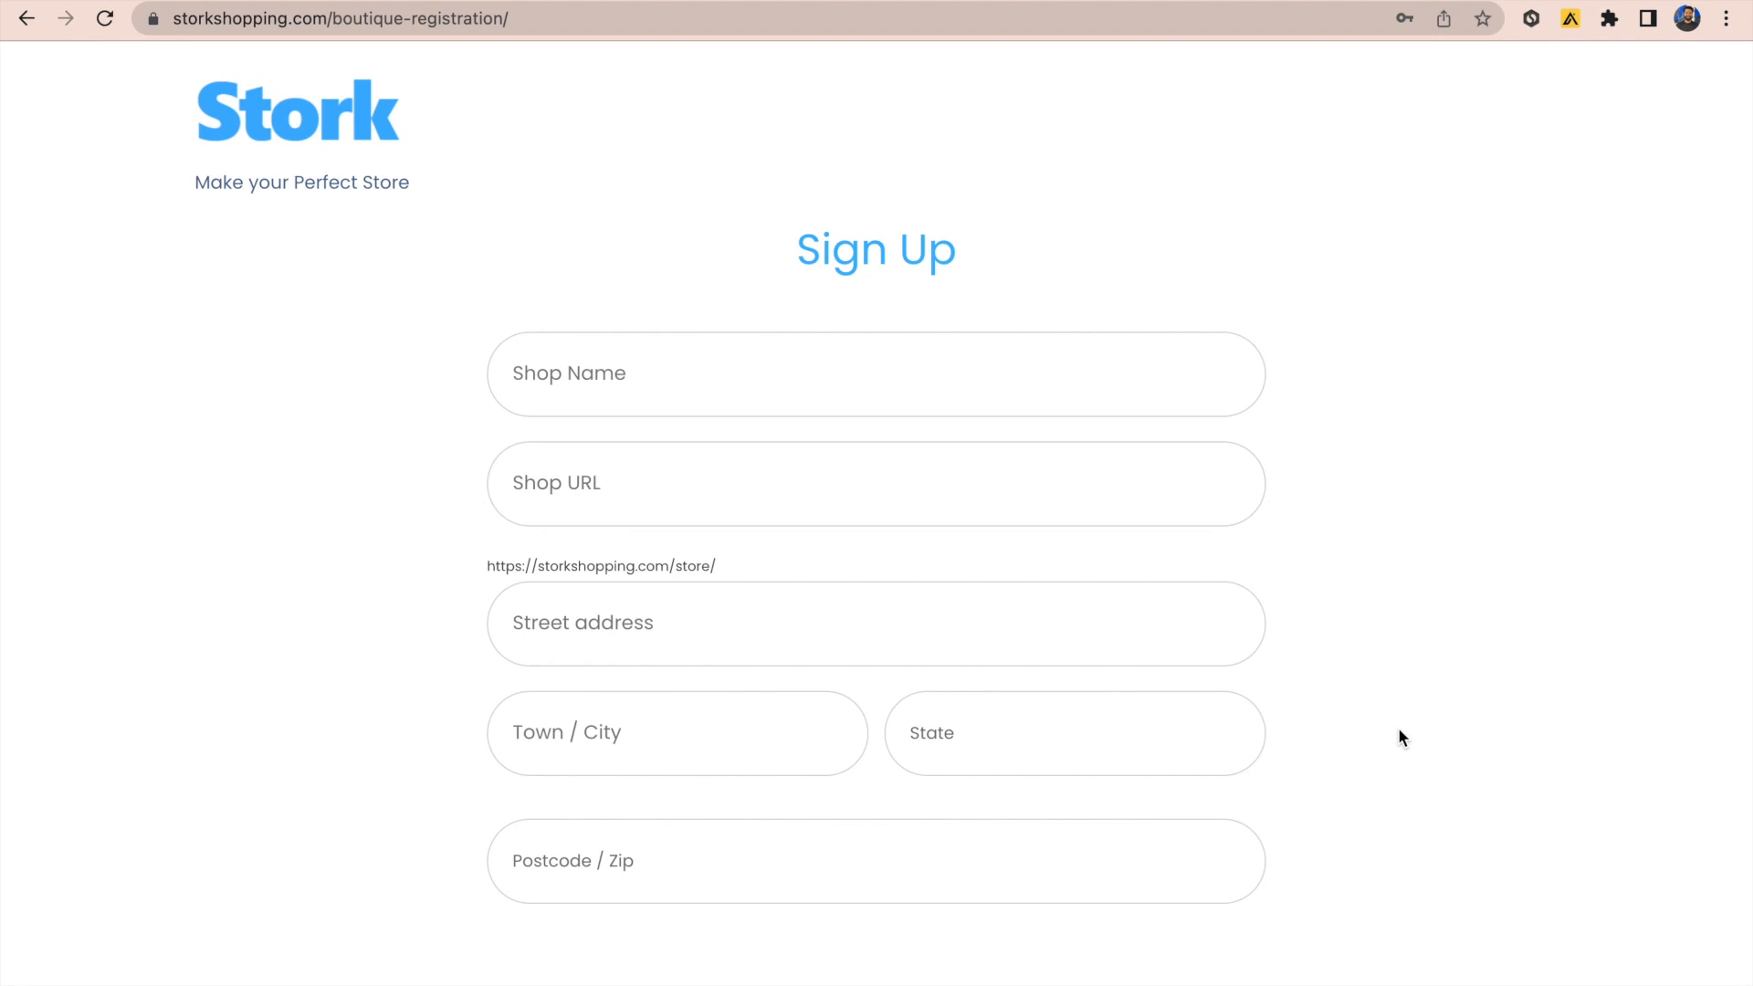
Step: Enter the shop name 'Store Store' with its URL and address details, then continue
type("Store Store")
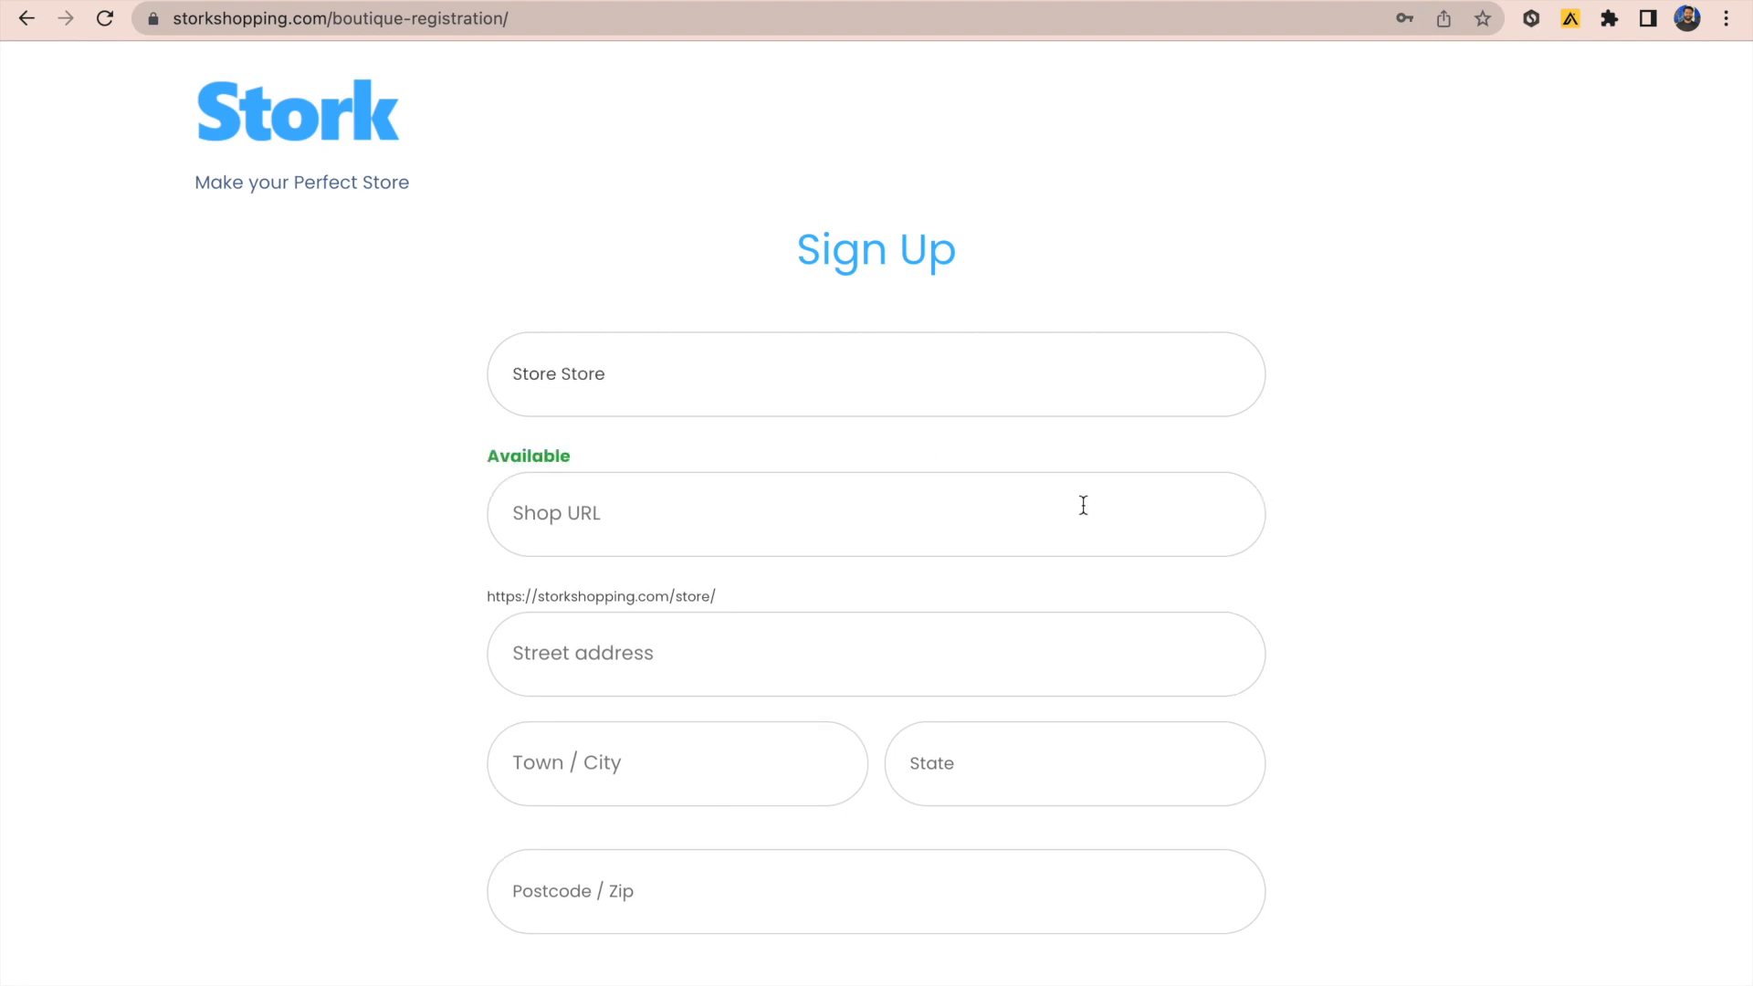
key("Tab")
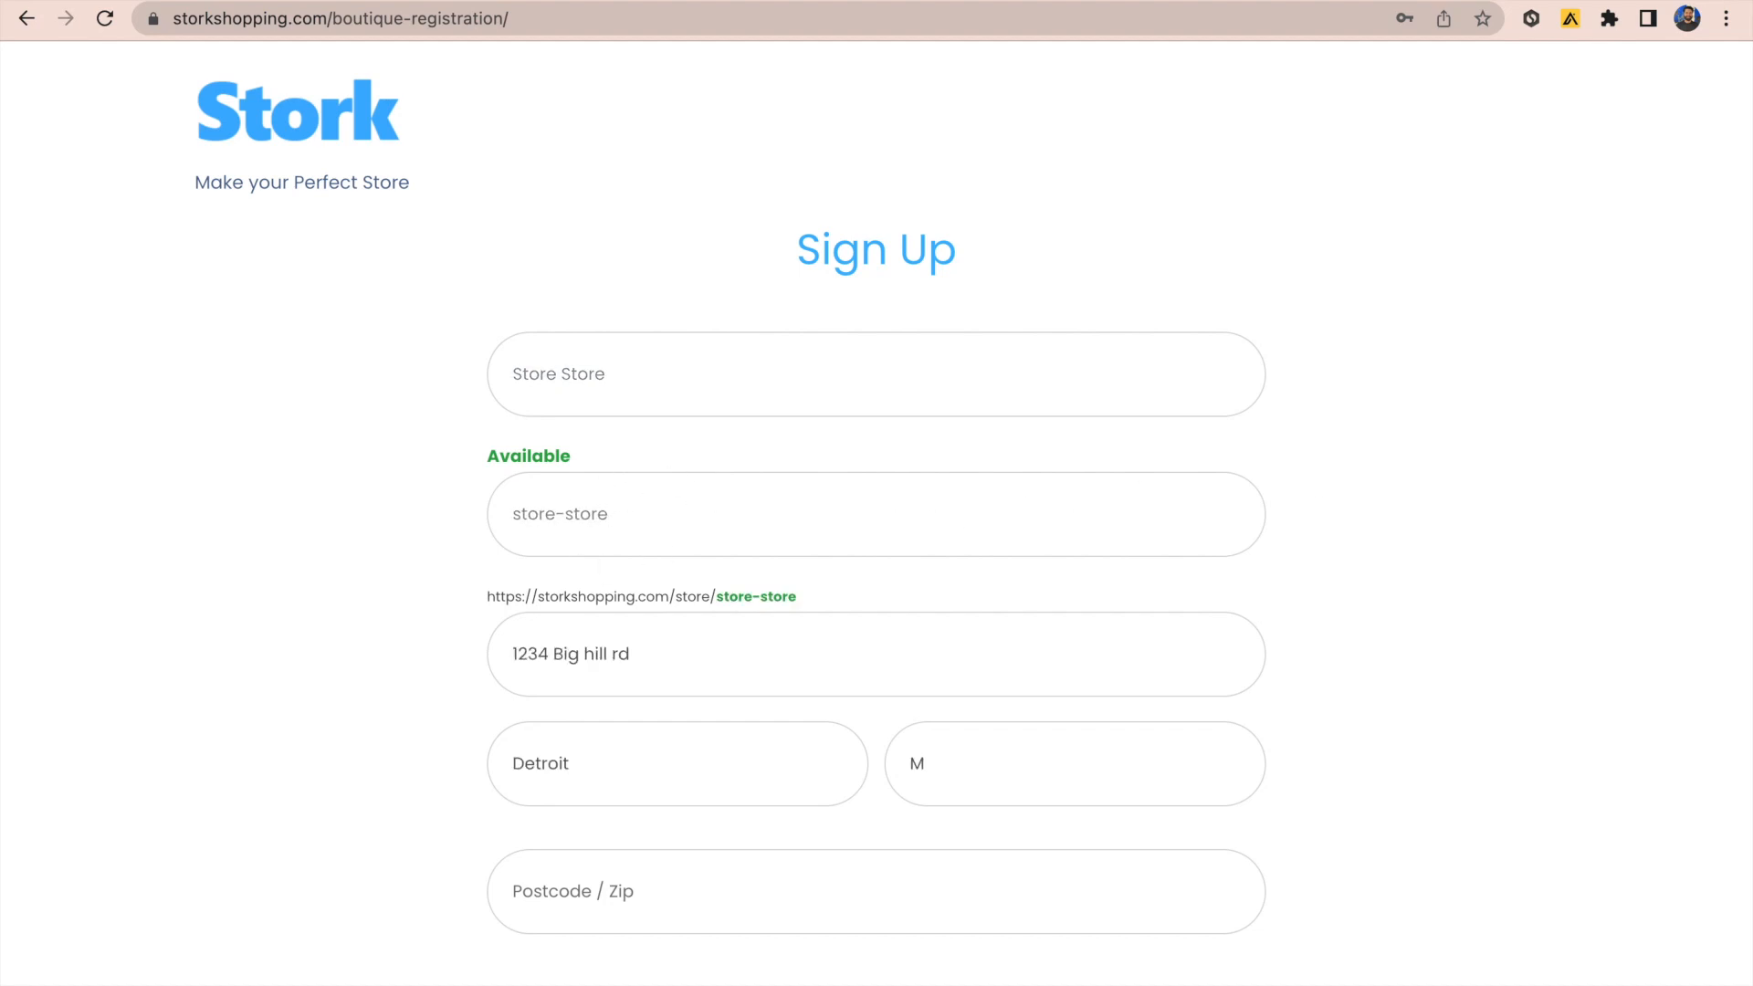
type("ichigan")
key("Tab")
type("1234")
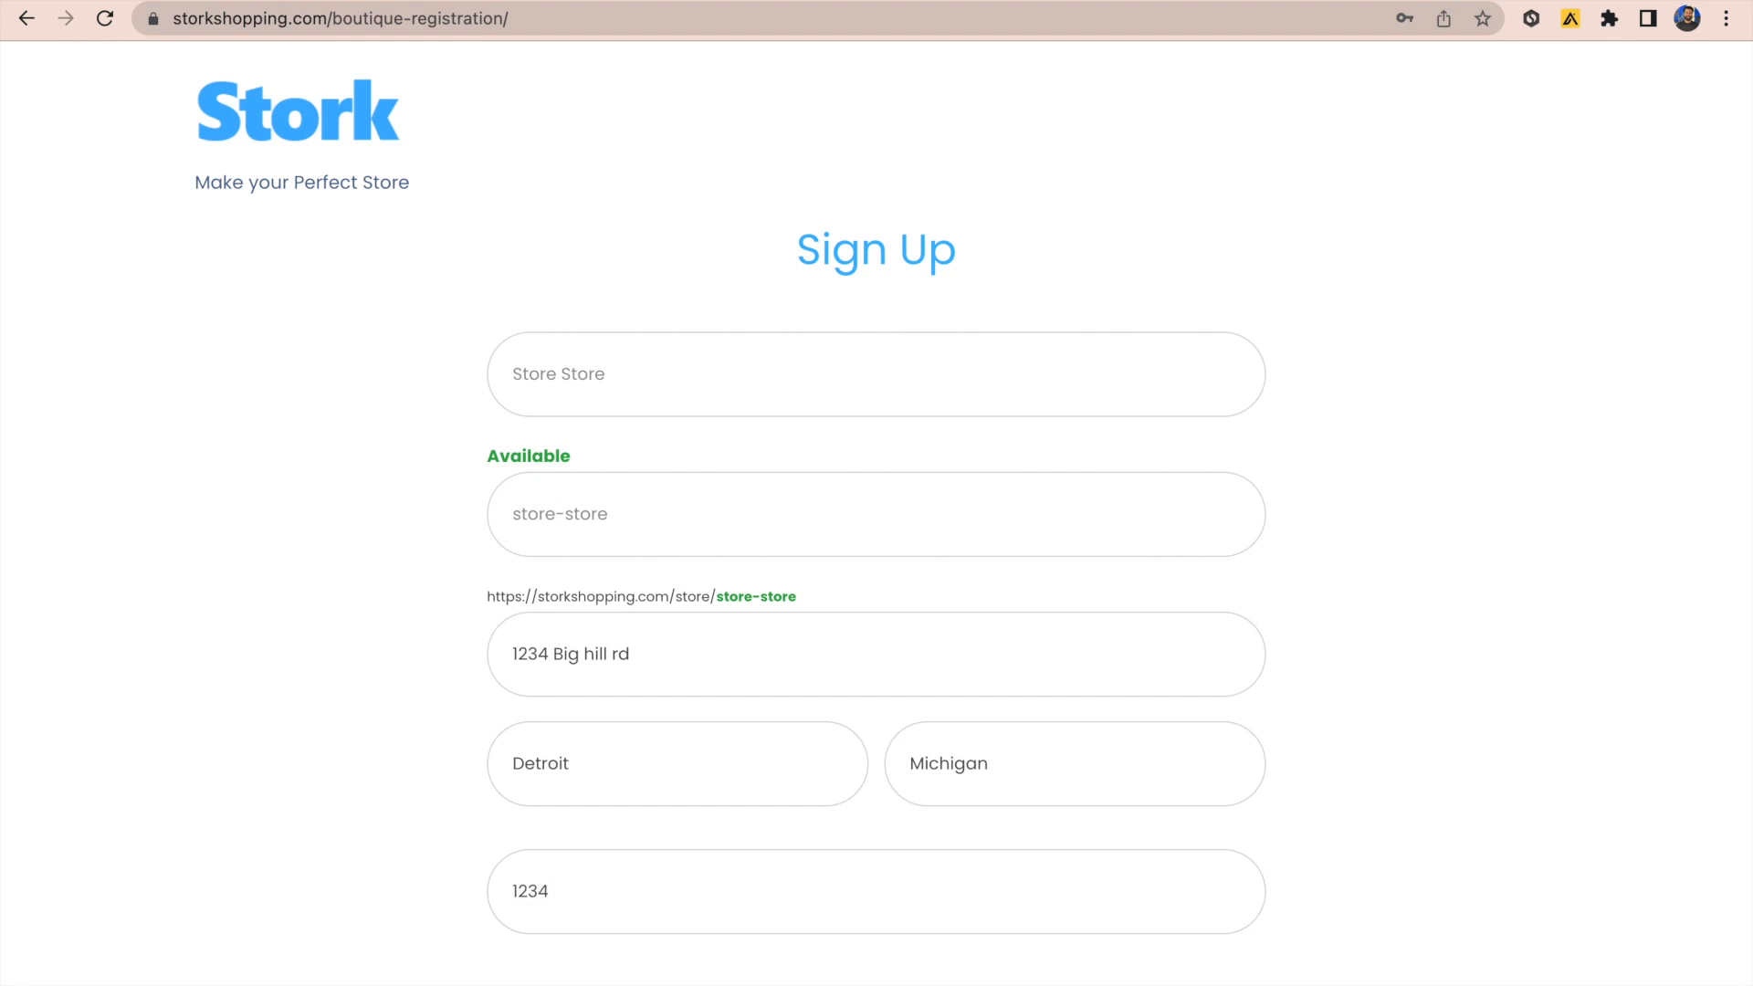
type("5")
scroll(1259, 854, "down", 3)
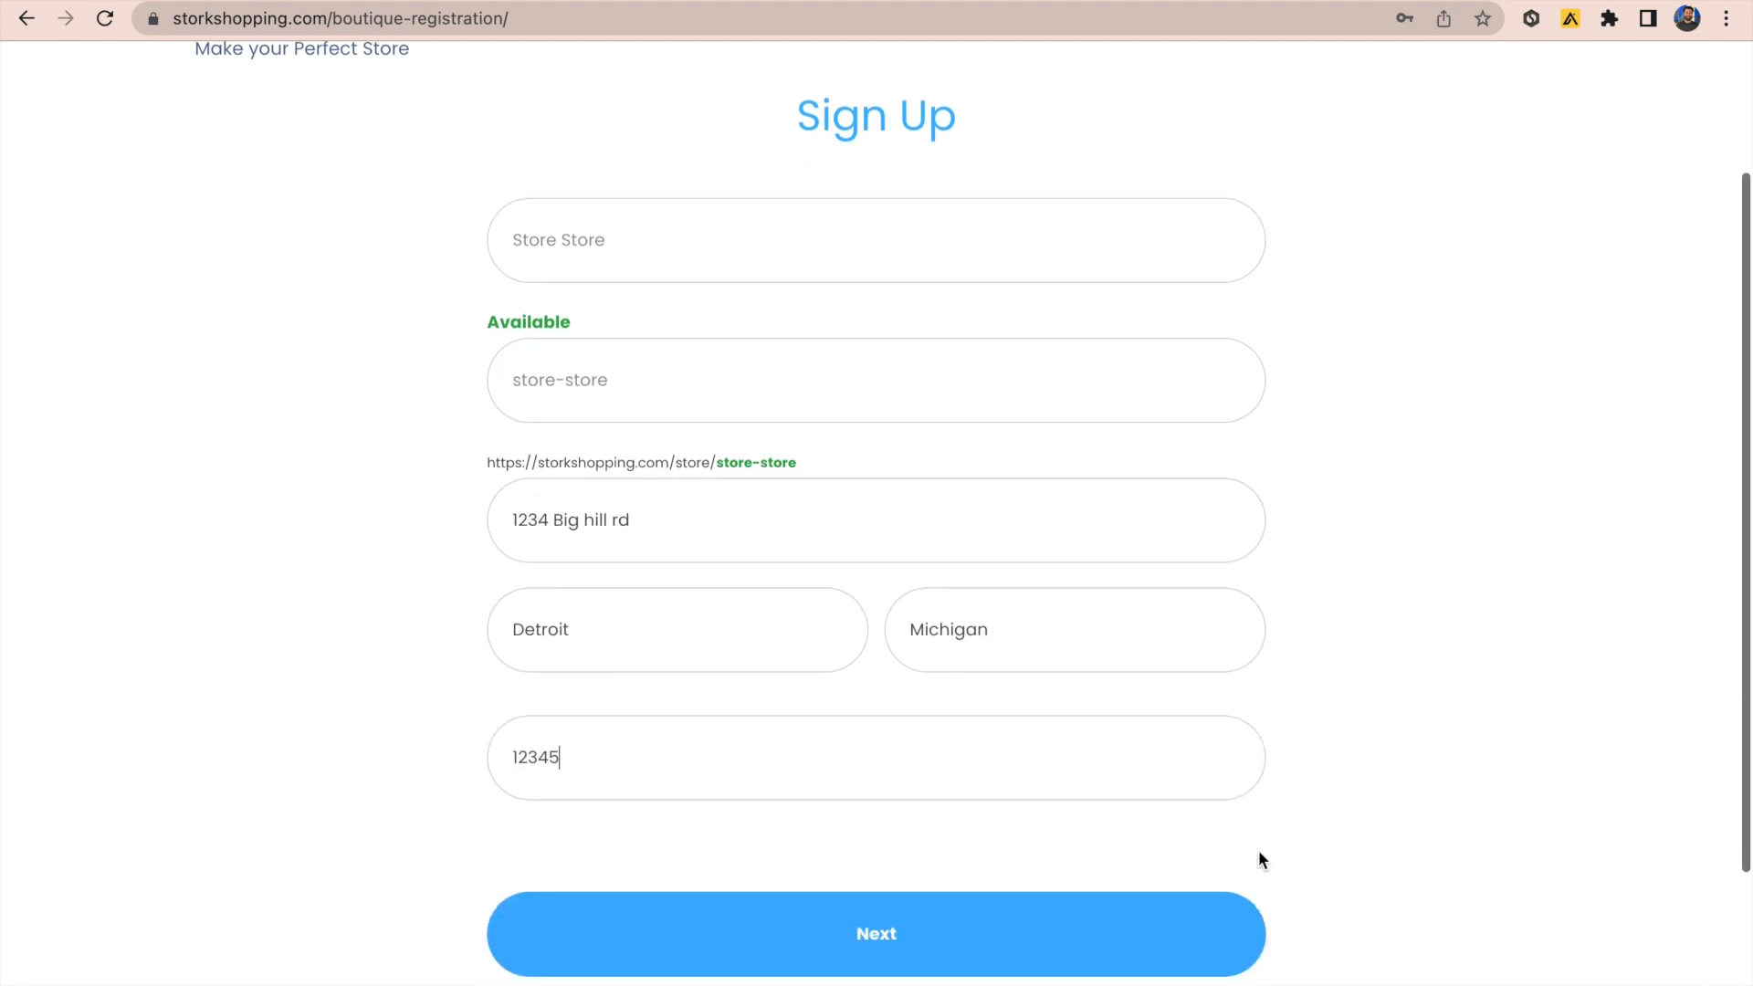
left_click(919, 946)
Step: Upload stork logo.png as the shop logo, add the bio 'Test bio' and finish registration
left_click(874, 398)
double_click(912, 378)
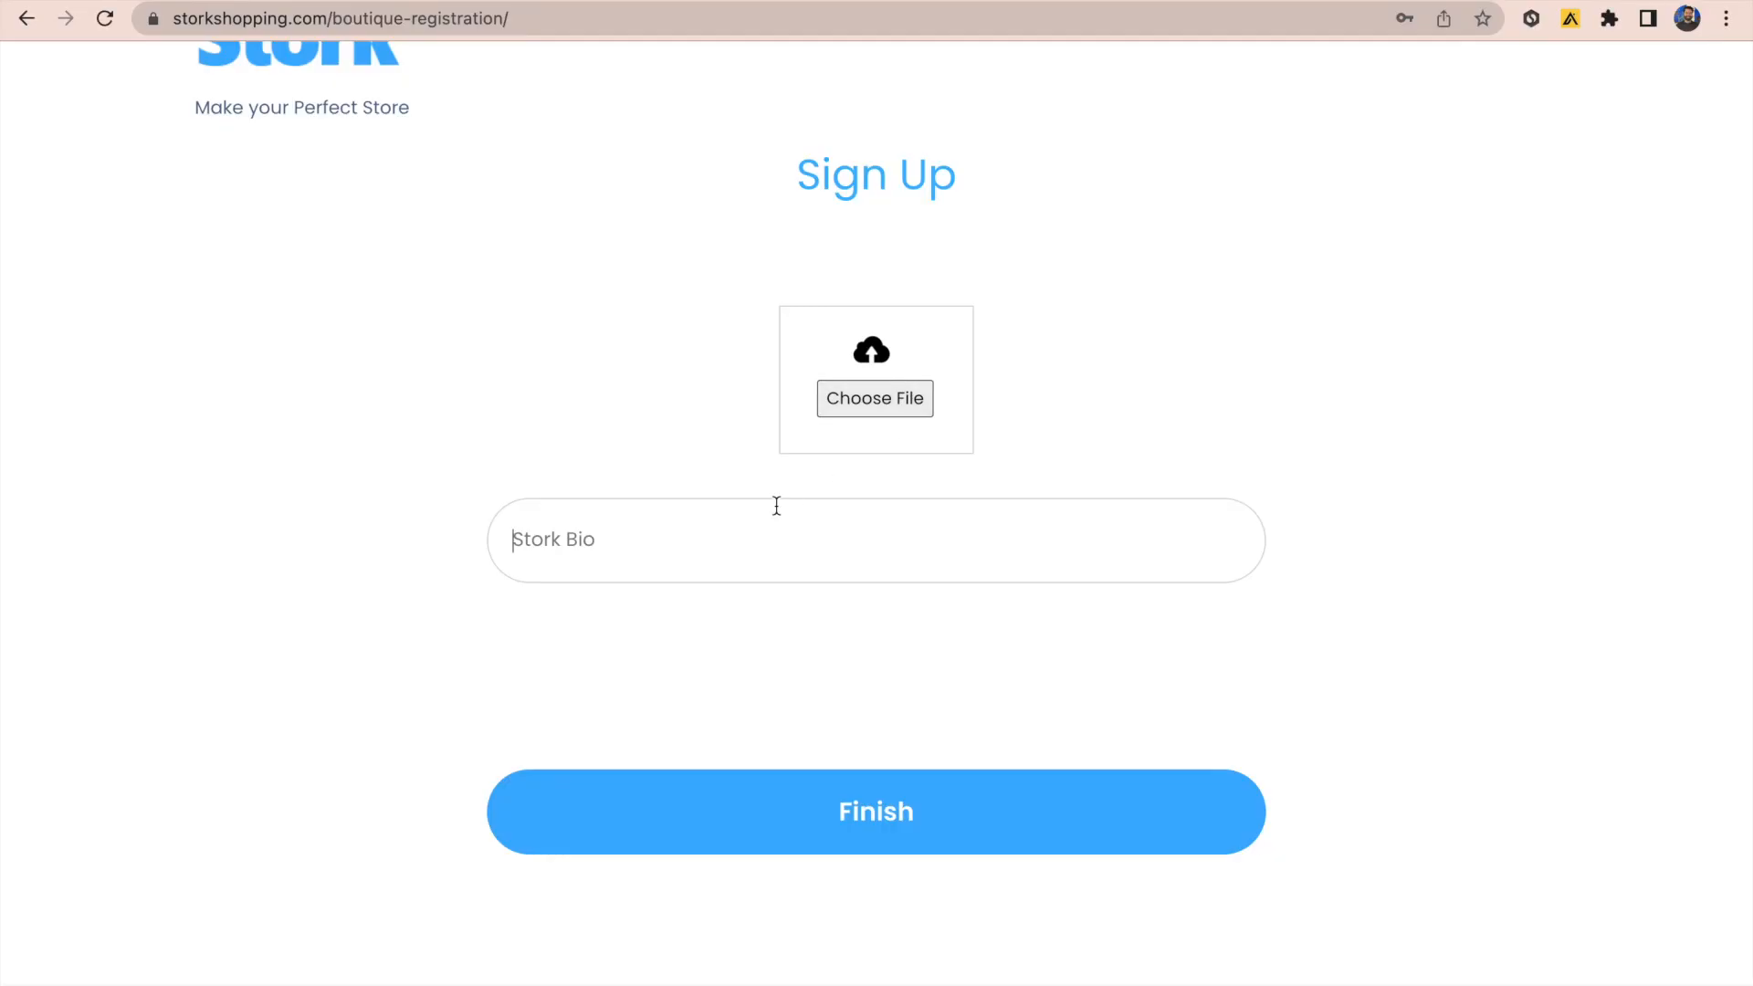
type("Test bio")
left_click(912, 804)
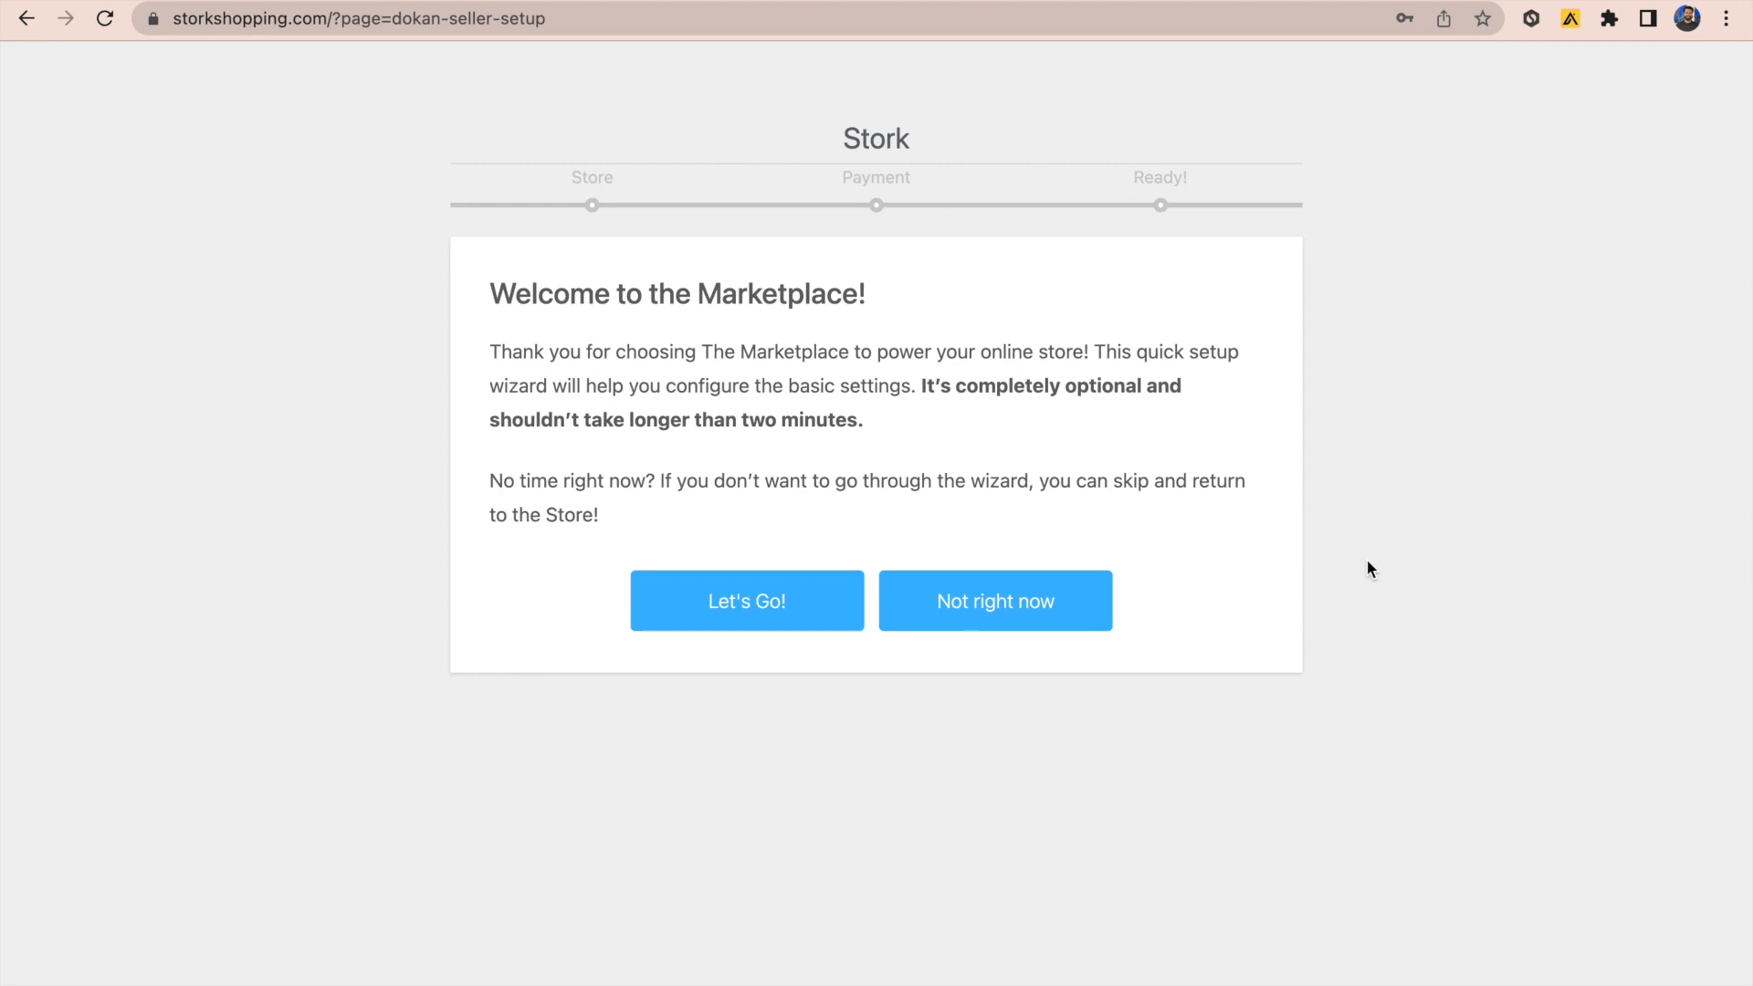
Step: Choose Let's Go! on the Welcome to the Marketplace page to begin Store Setup
left_click(760, 621)
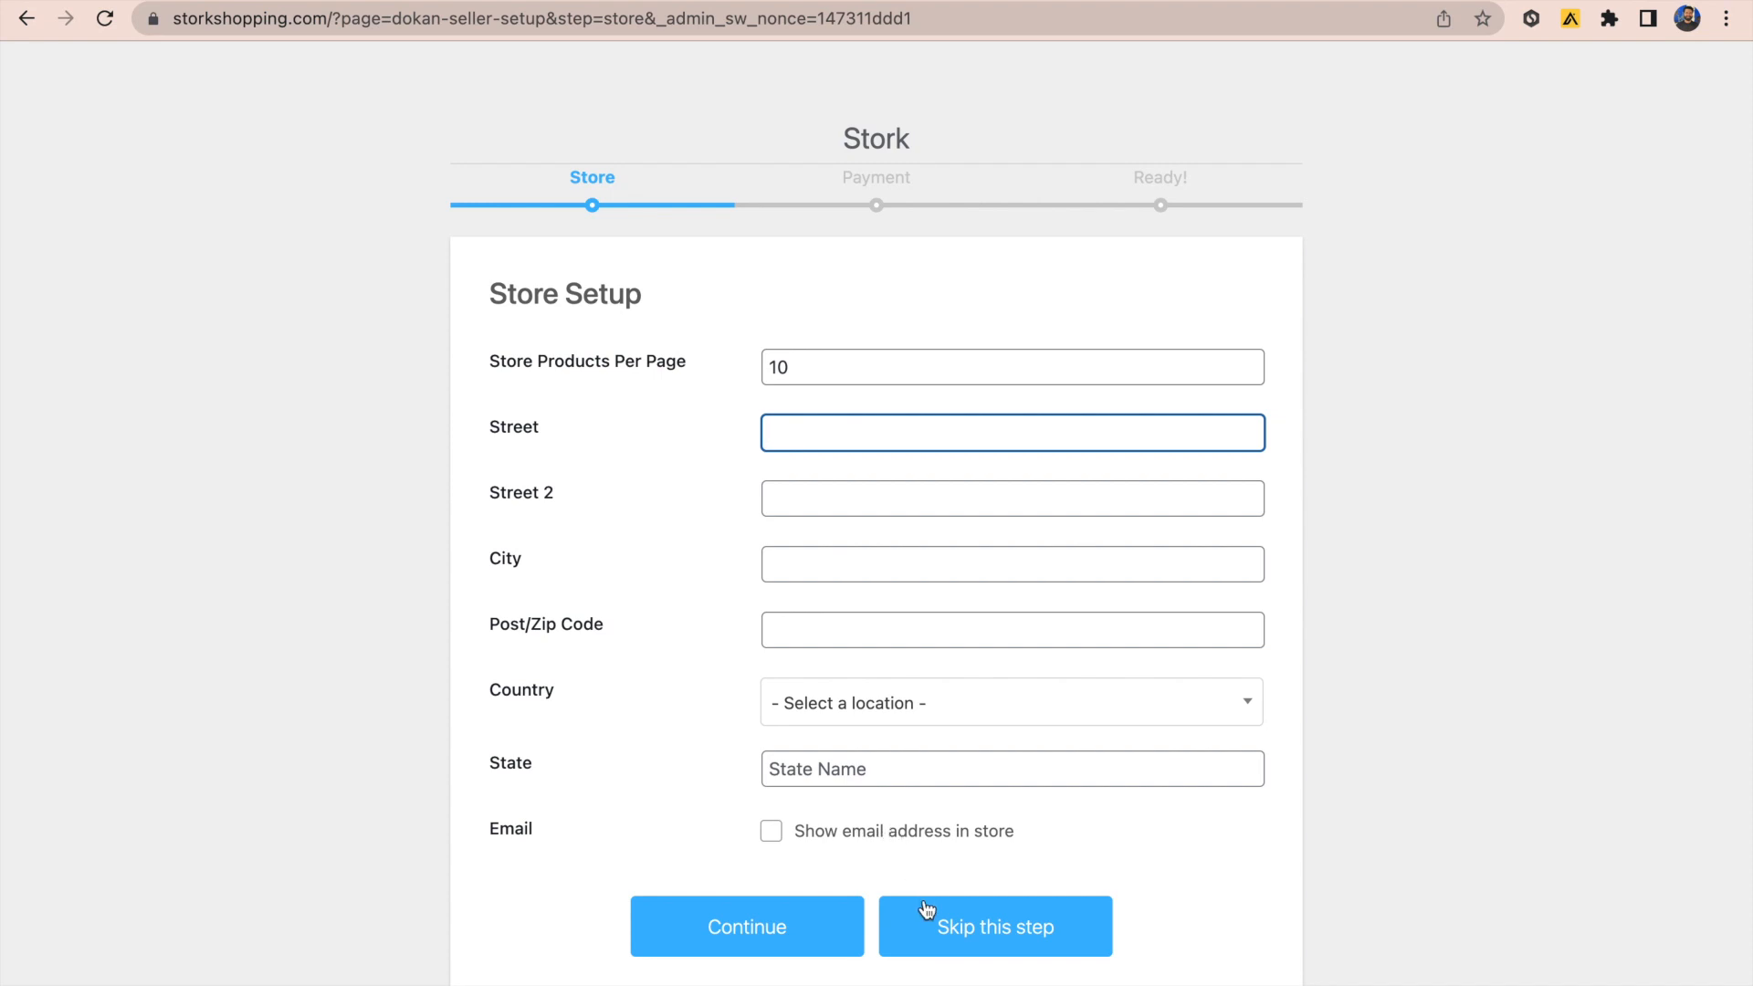
Step: Skip both Store Setup and Payment Setup, then go to the Store Dashboard
left_click(936, 931)
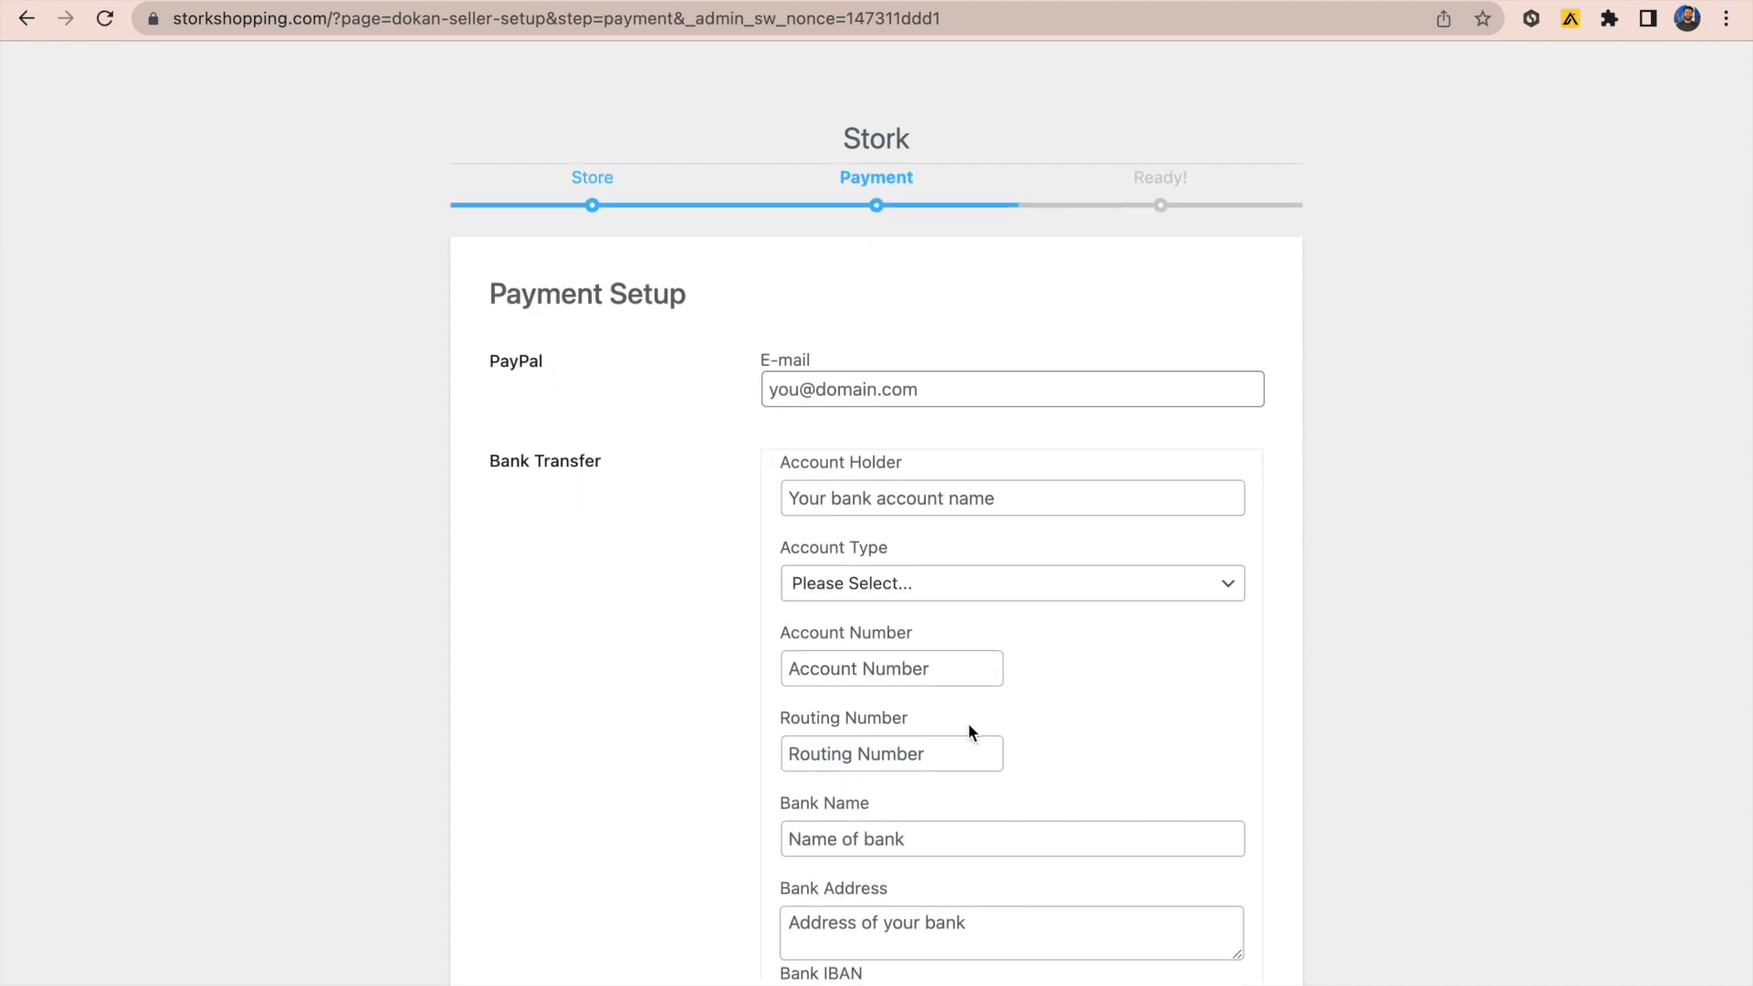
scroll(968, 721, "down", 2)
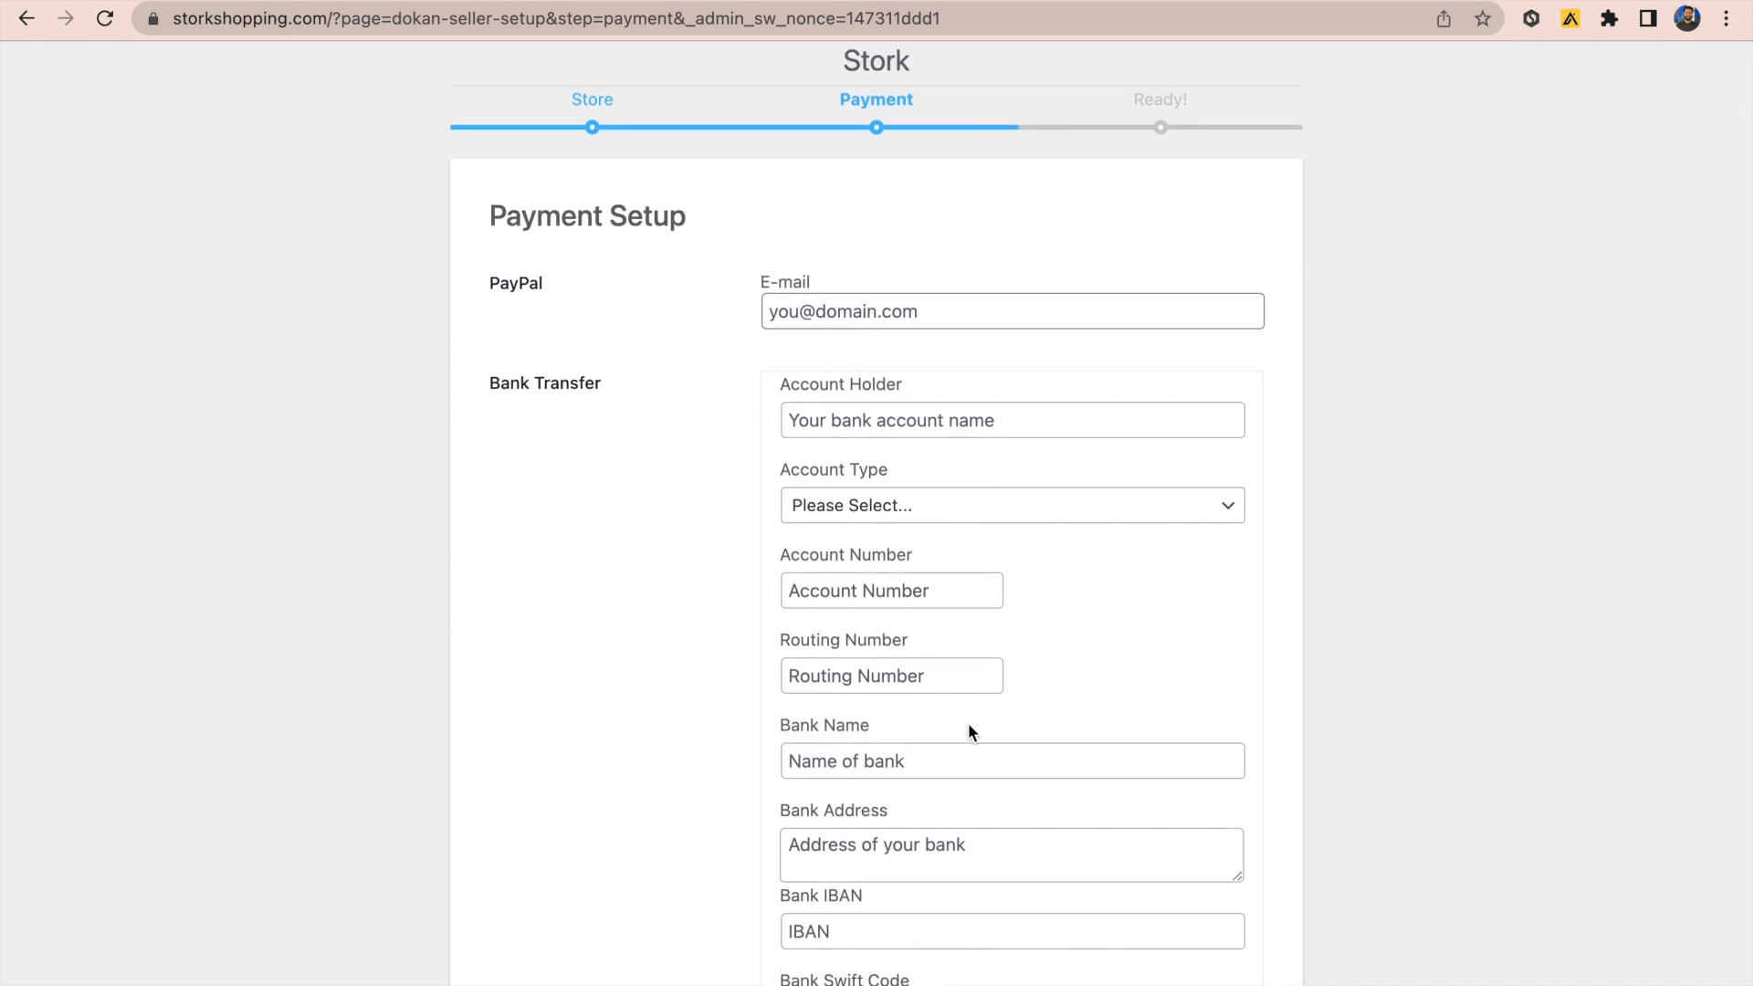
scroll(968, 721, "down", 7)
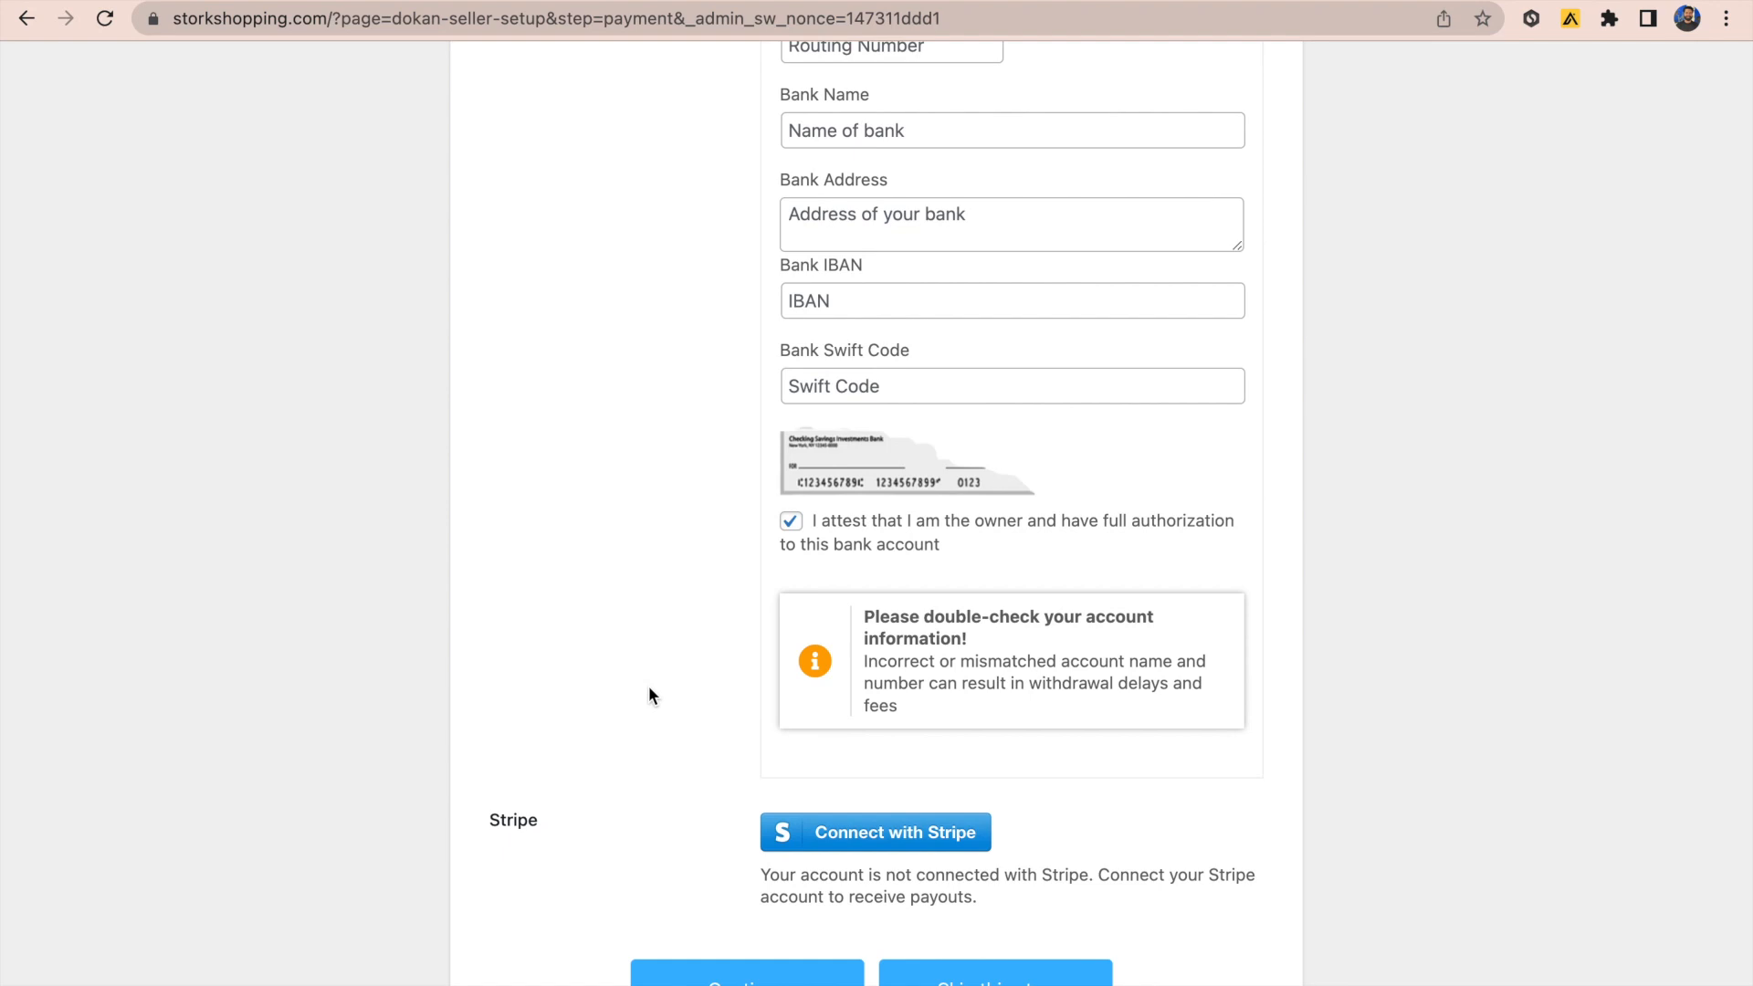
scroll(649, 696, "up", 8)
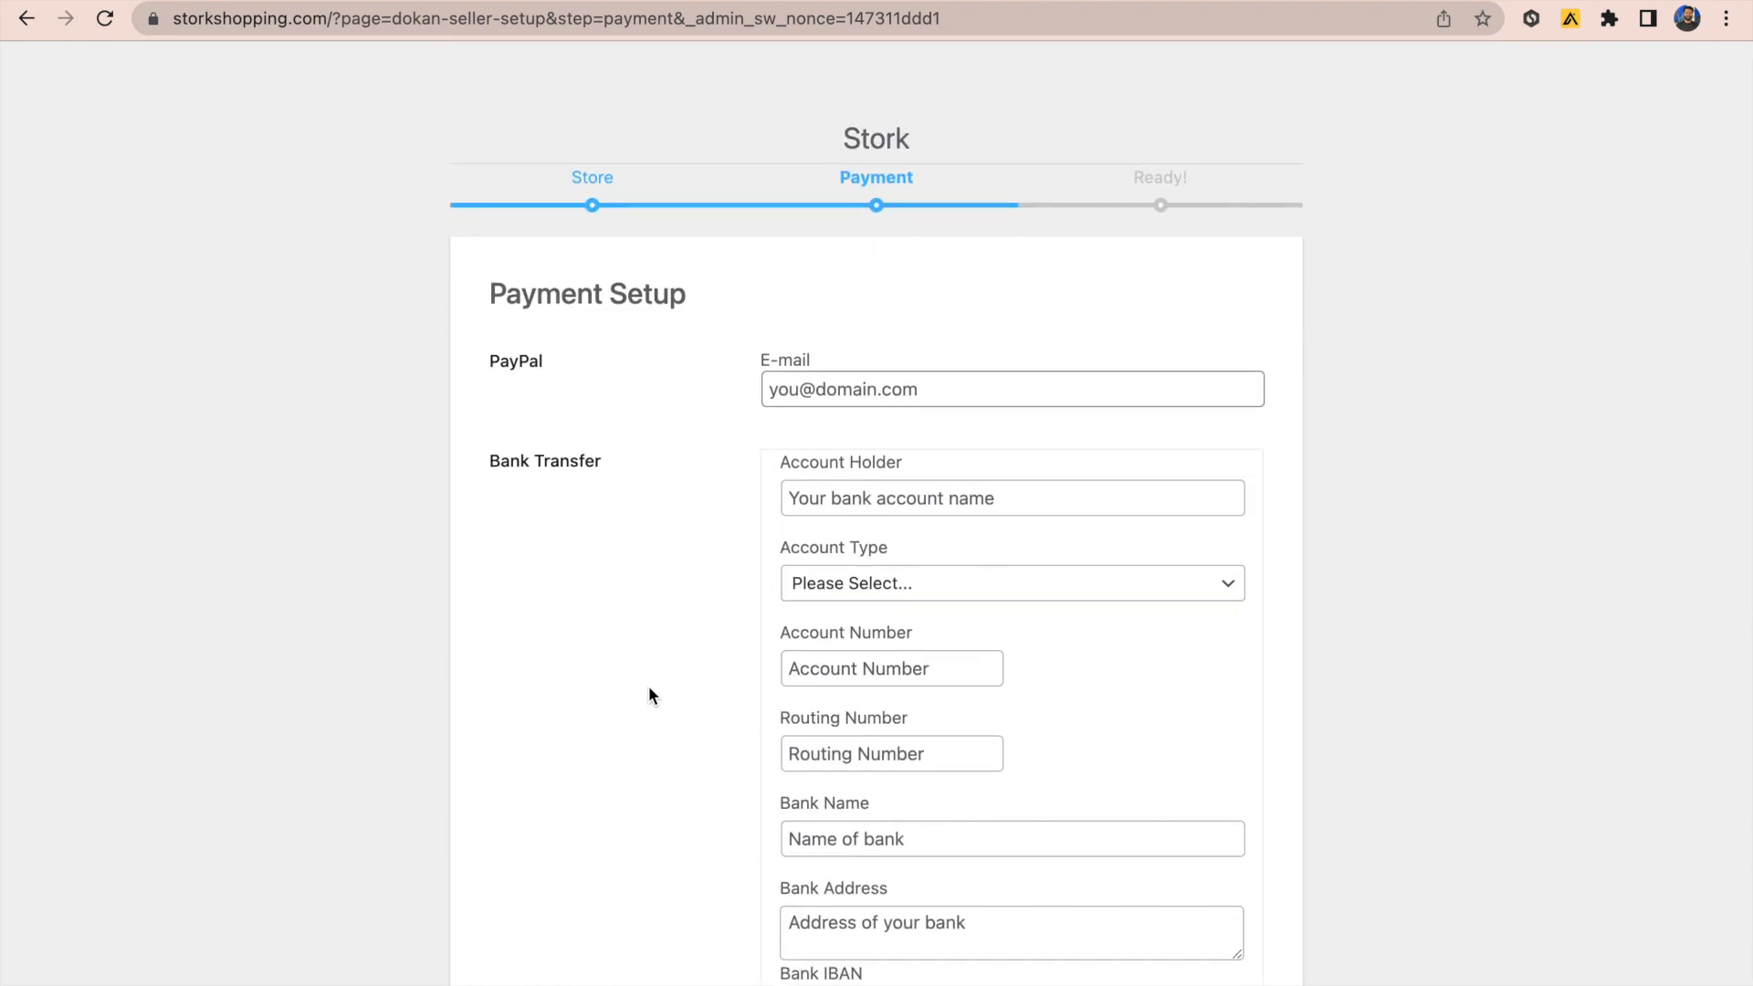
scroll(648, 695, "down", 8)
left_click(982, 946)
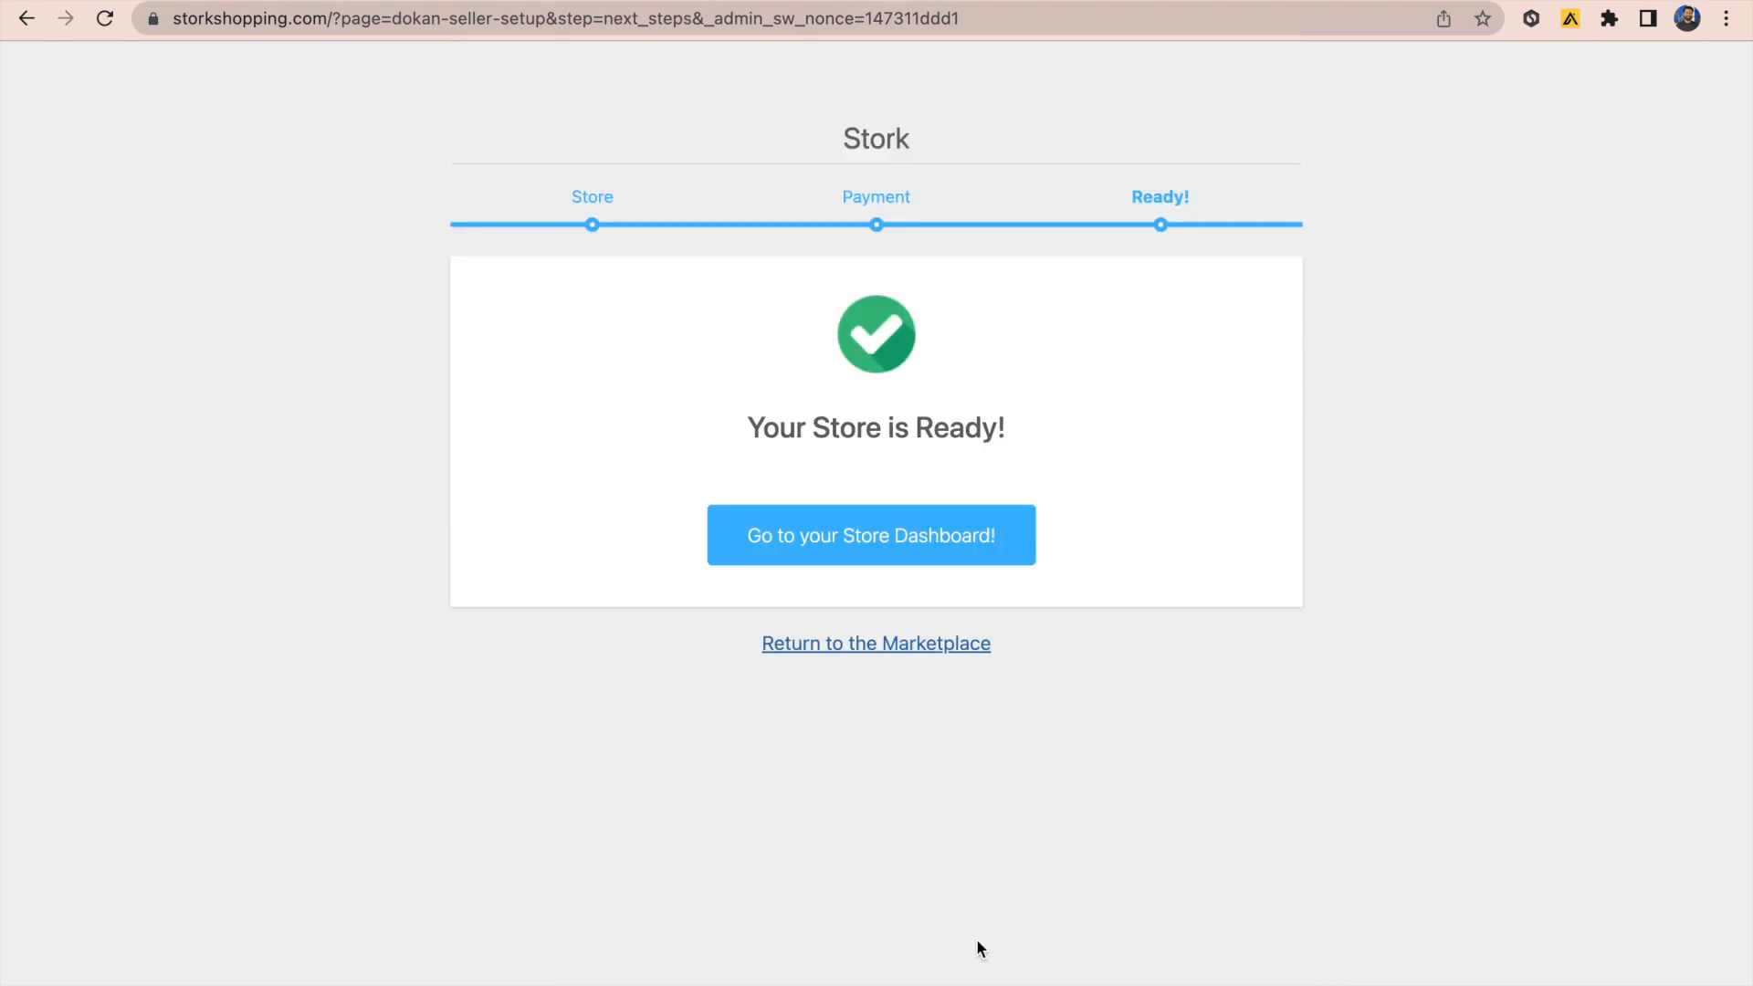
left_click(910, 540)
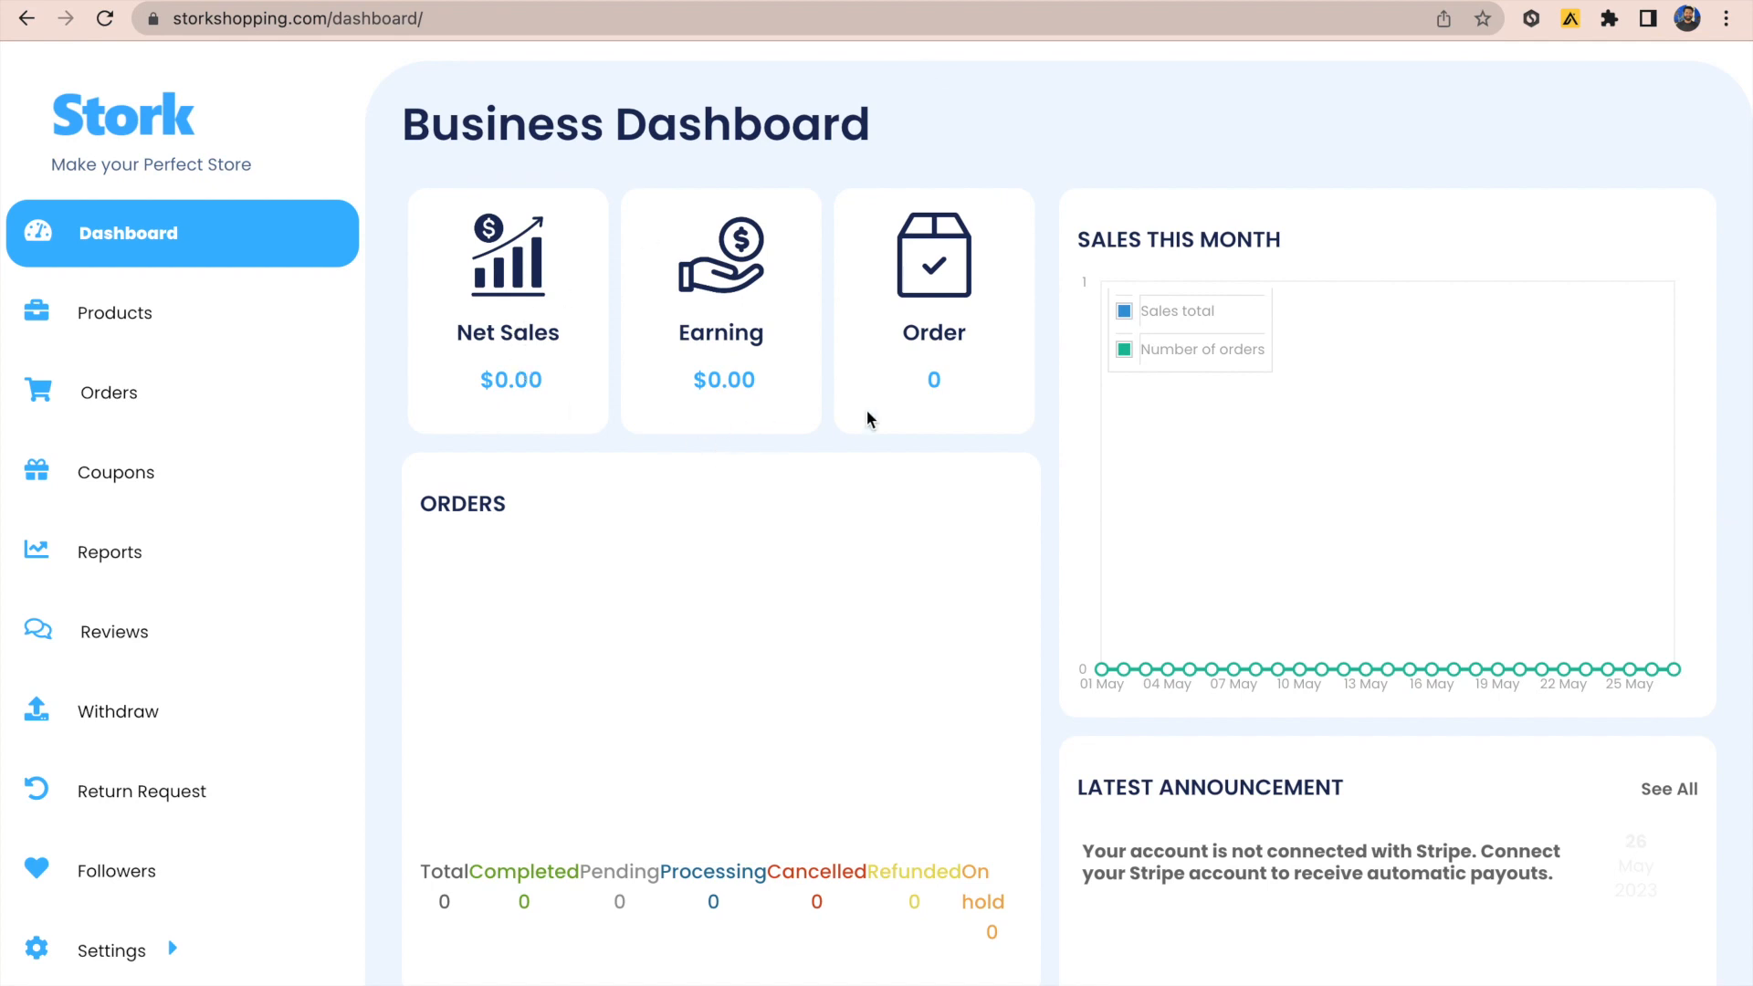
Step: Review the dashboard's $0.00 sales and 0 orders, then bring up the Settings submenu
scroll(953, 525, "down", 2)
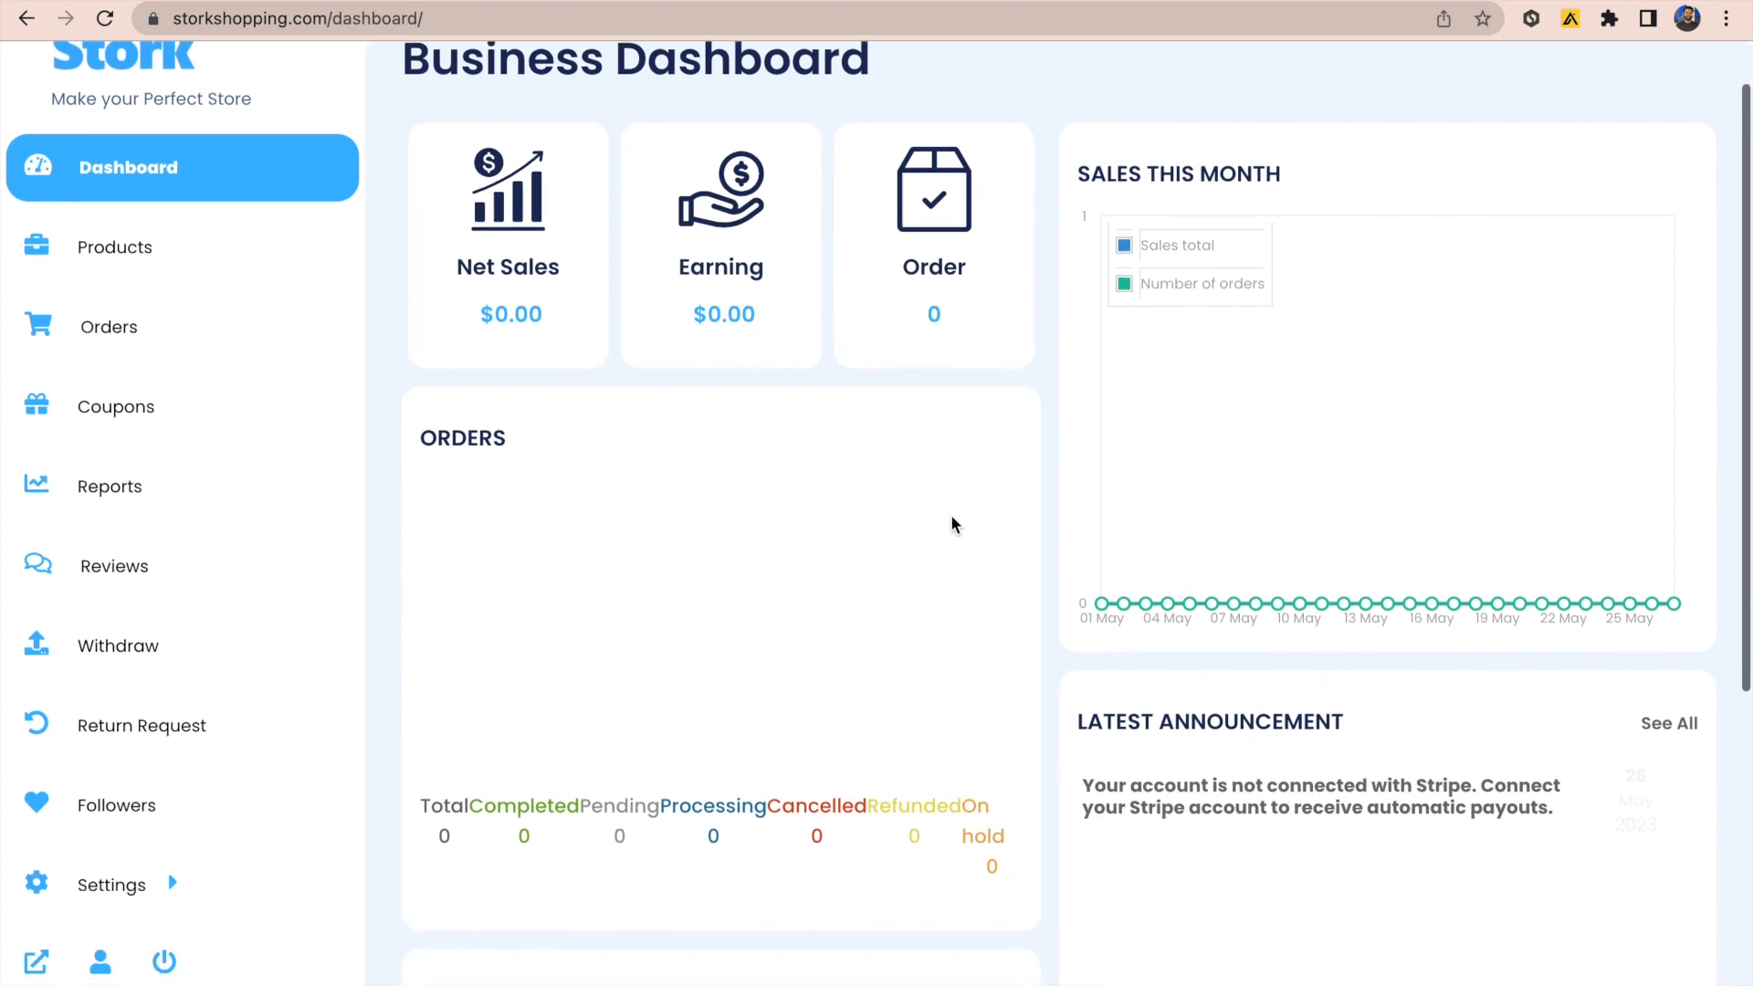
scroll(952, 525, "down", 2)
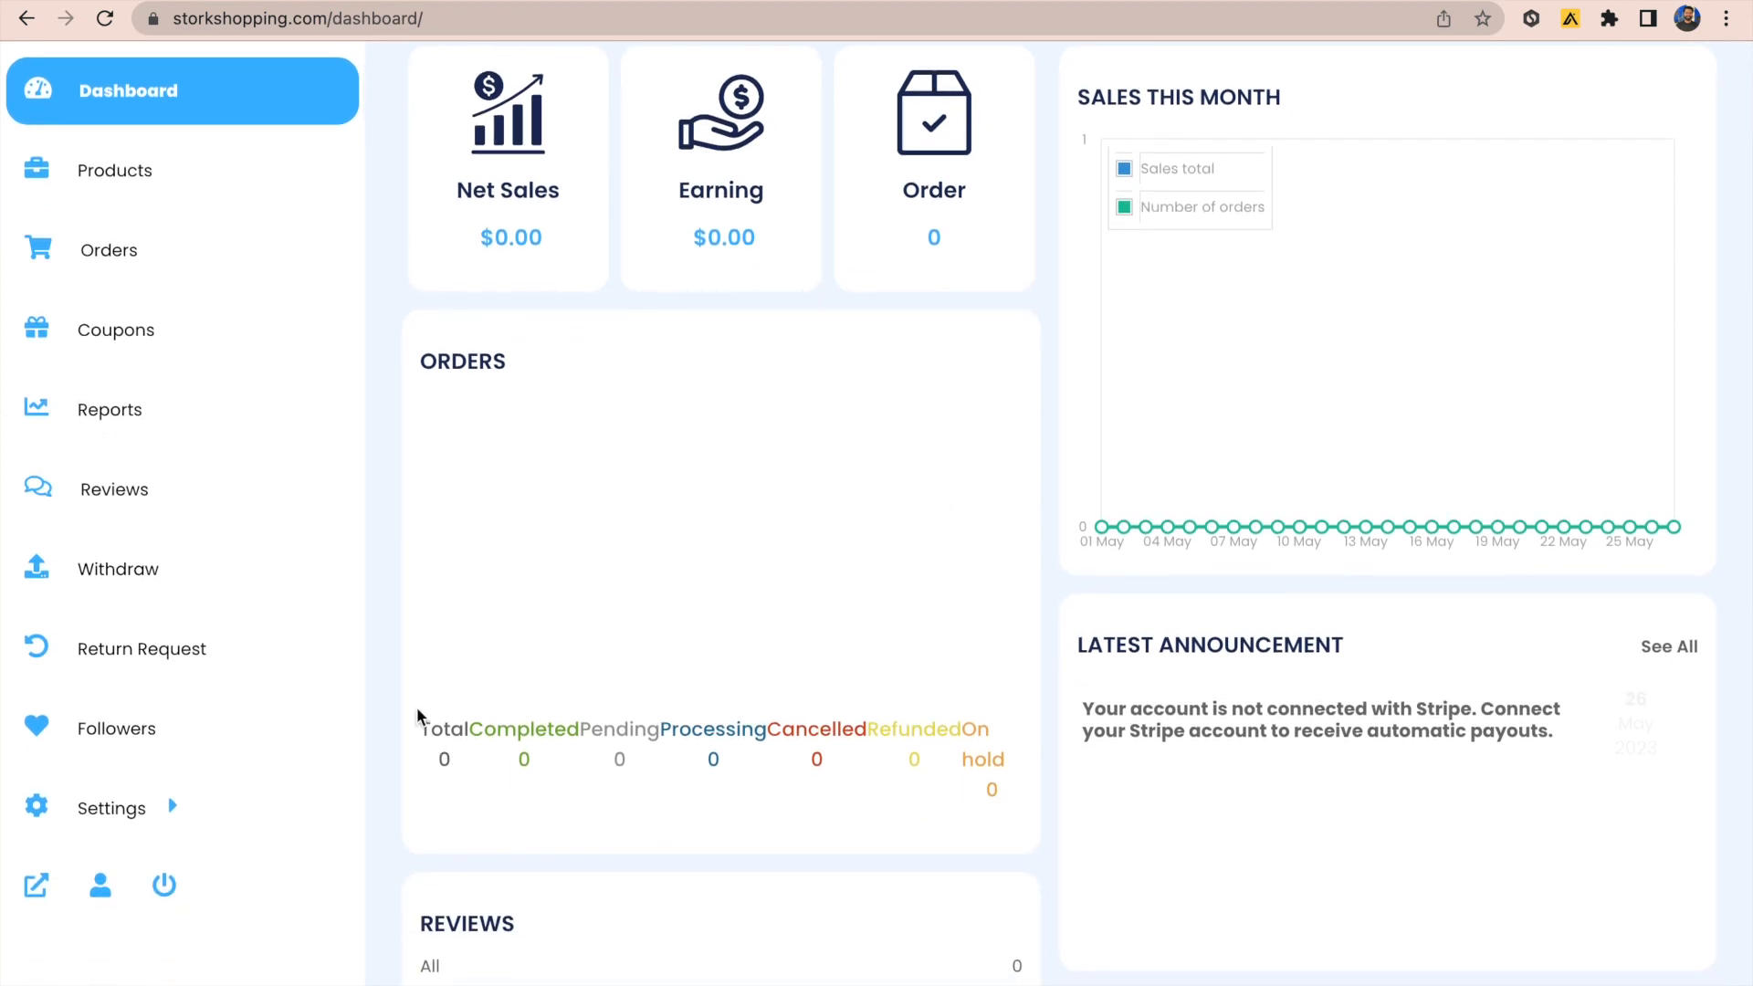
scroll(650, 689, "down", 8)
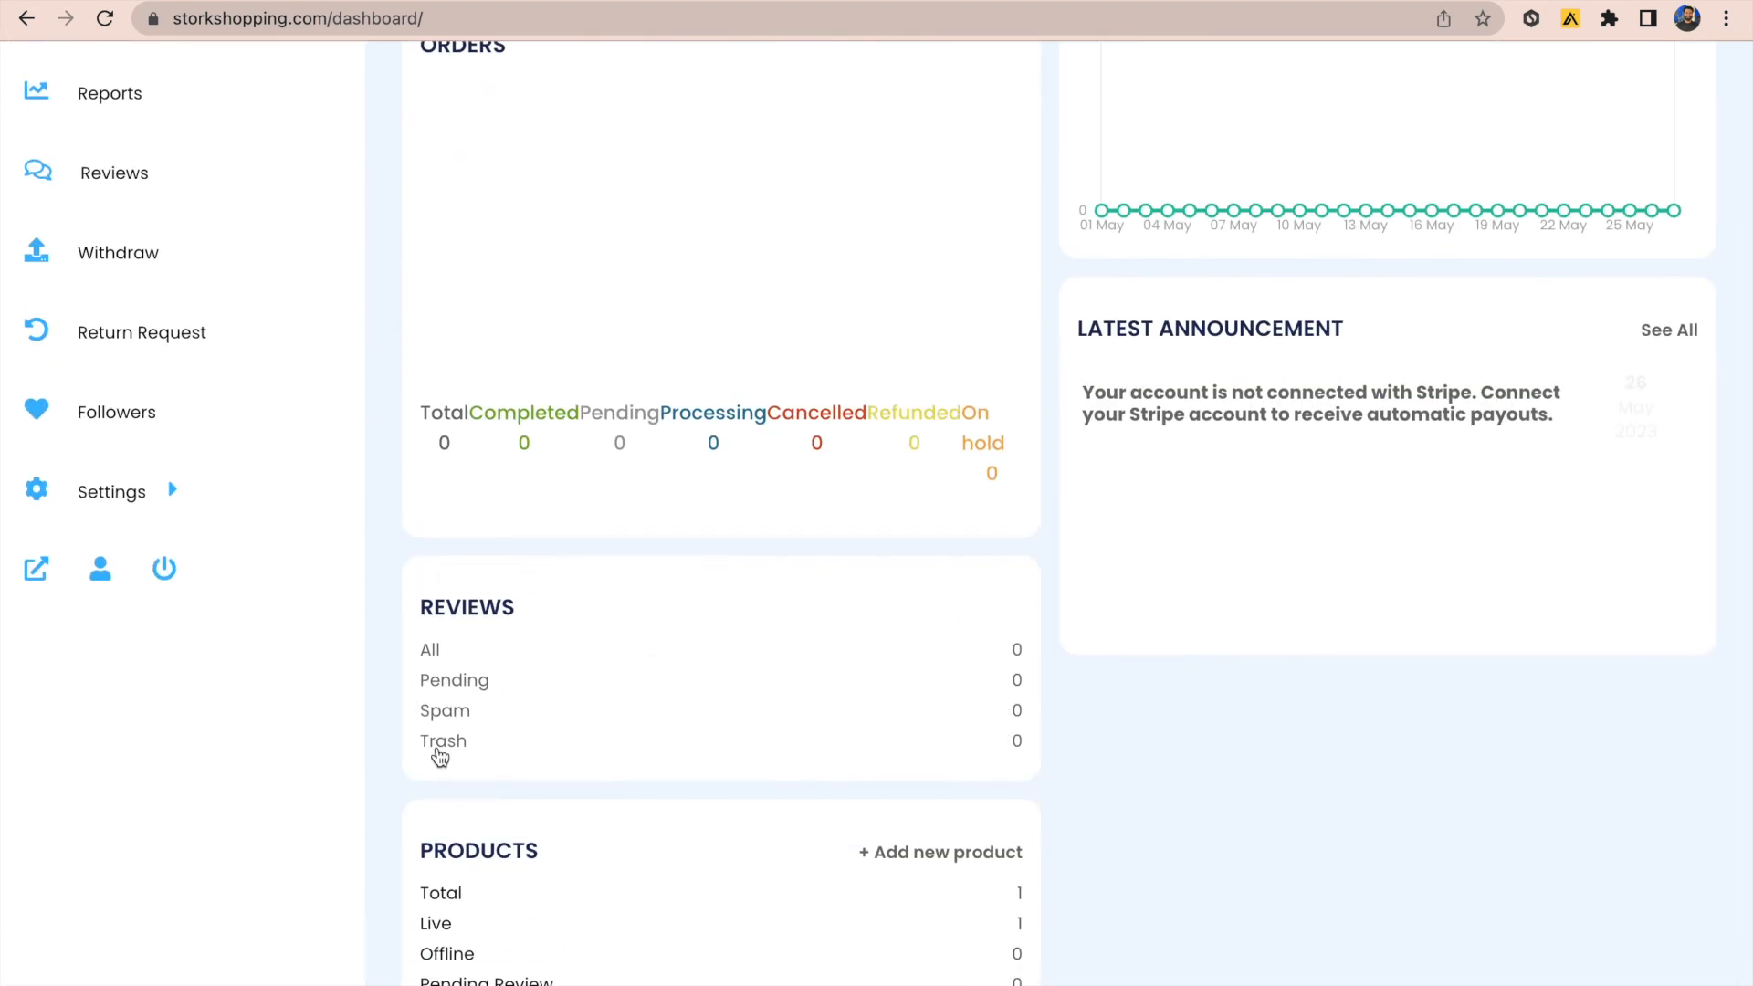
scroll(440, 757, "down", 3)
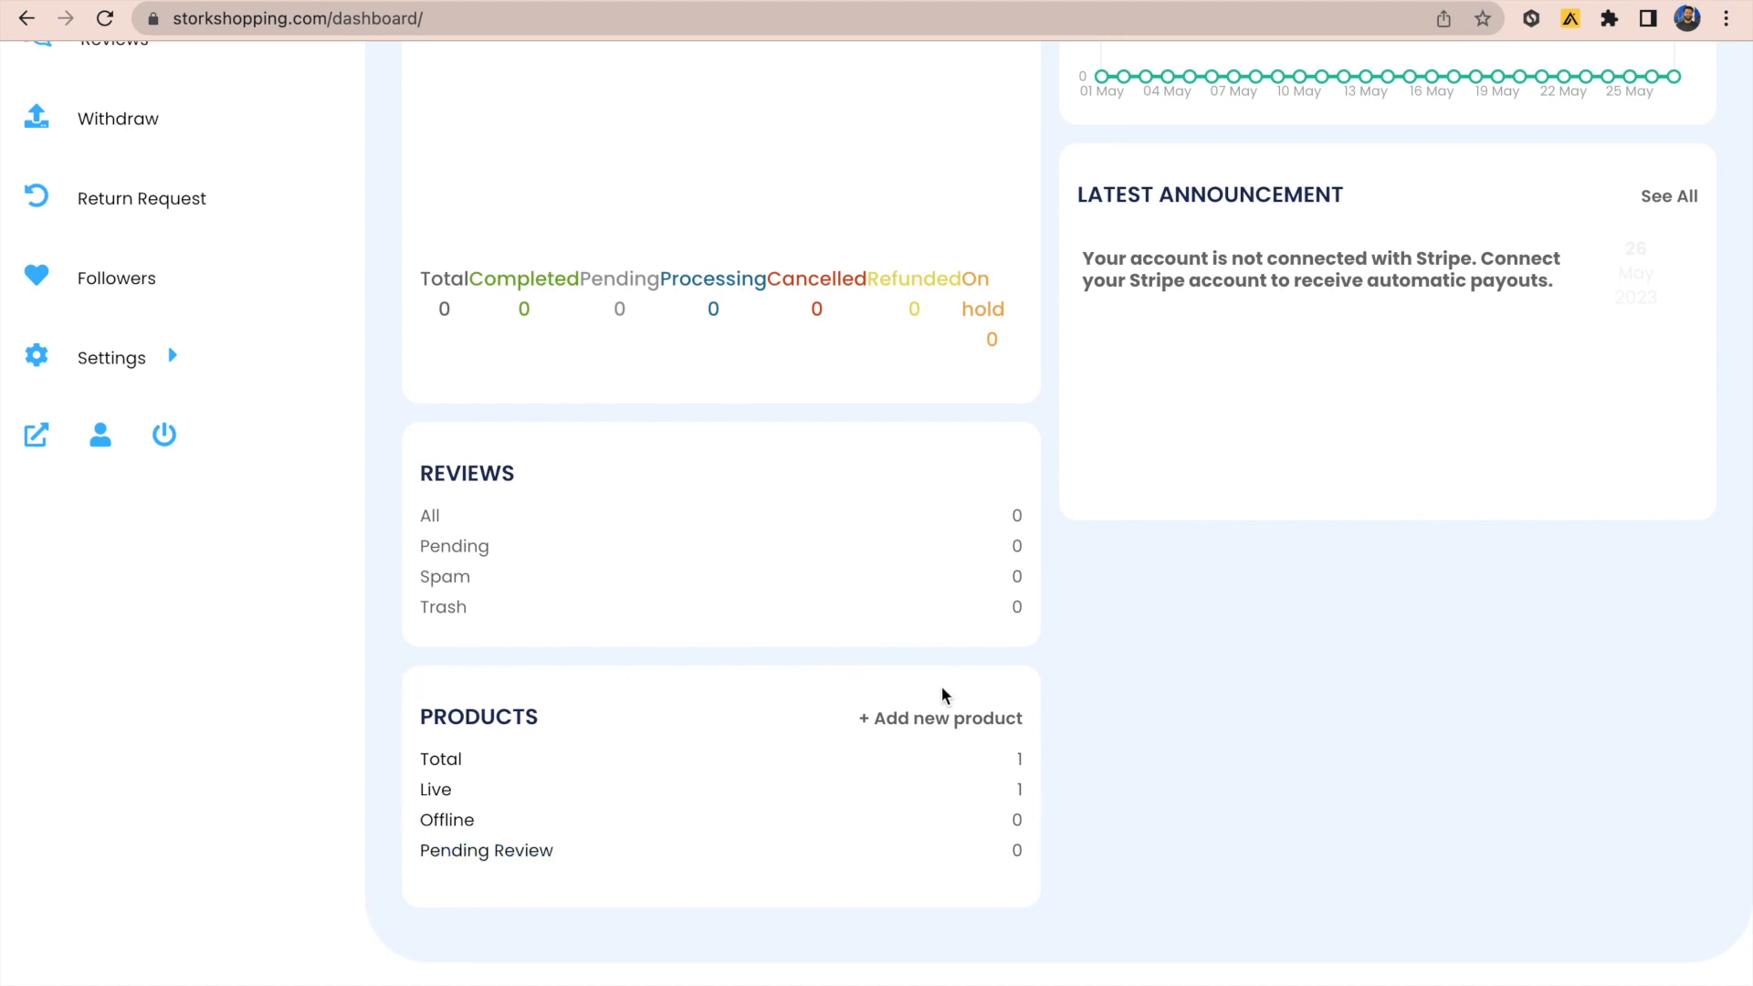
scroll(943, 694, "up", 10)
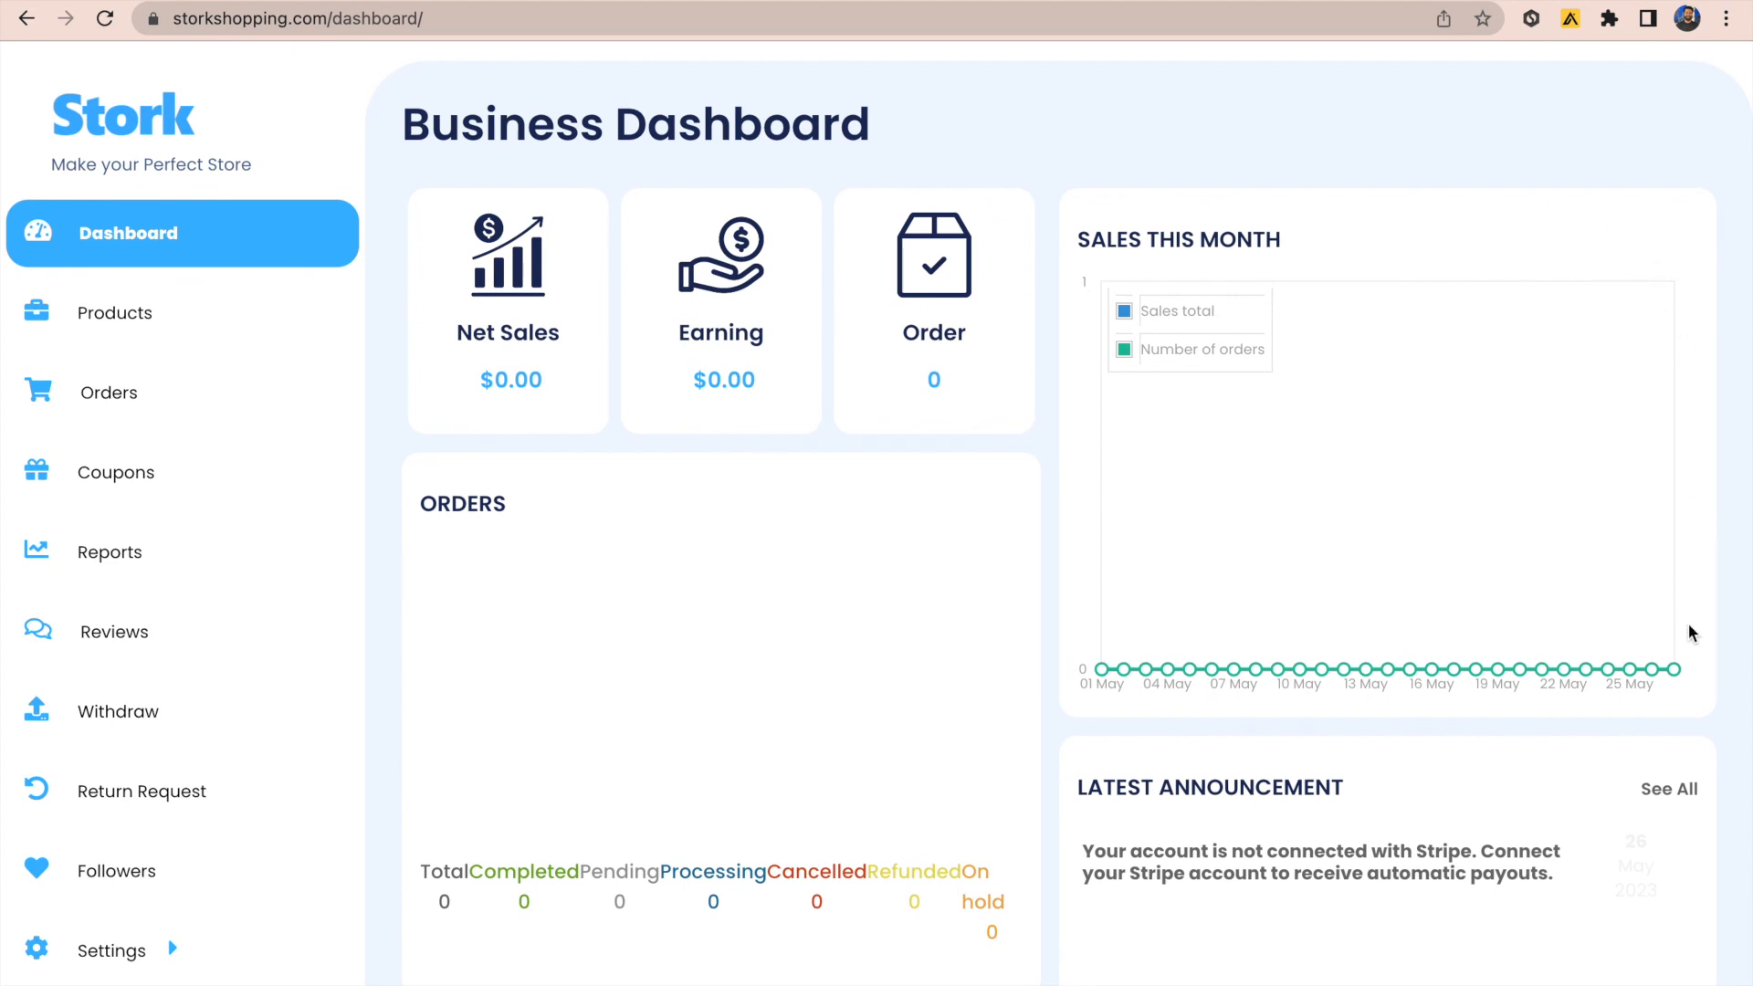
scroll(1531, 712, "down", 4)
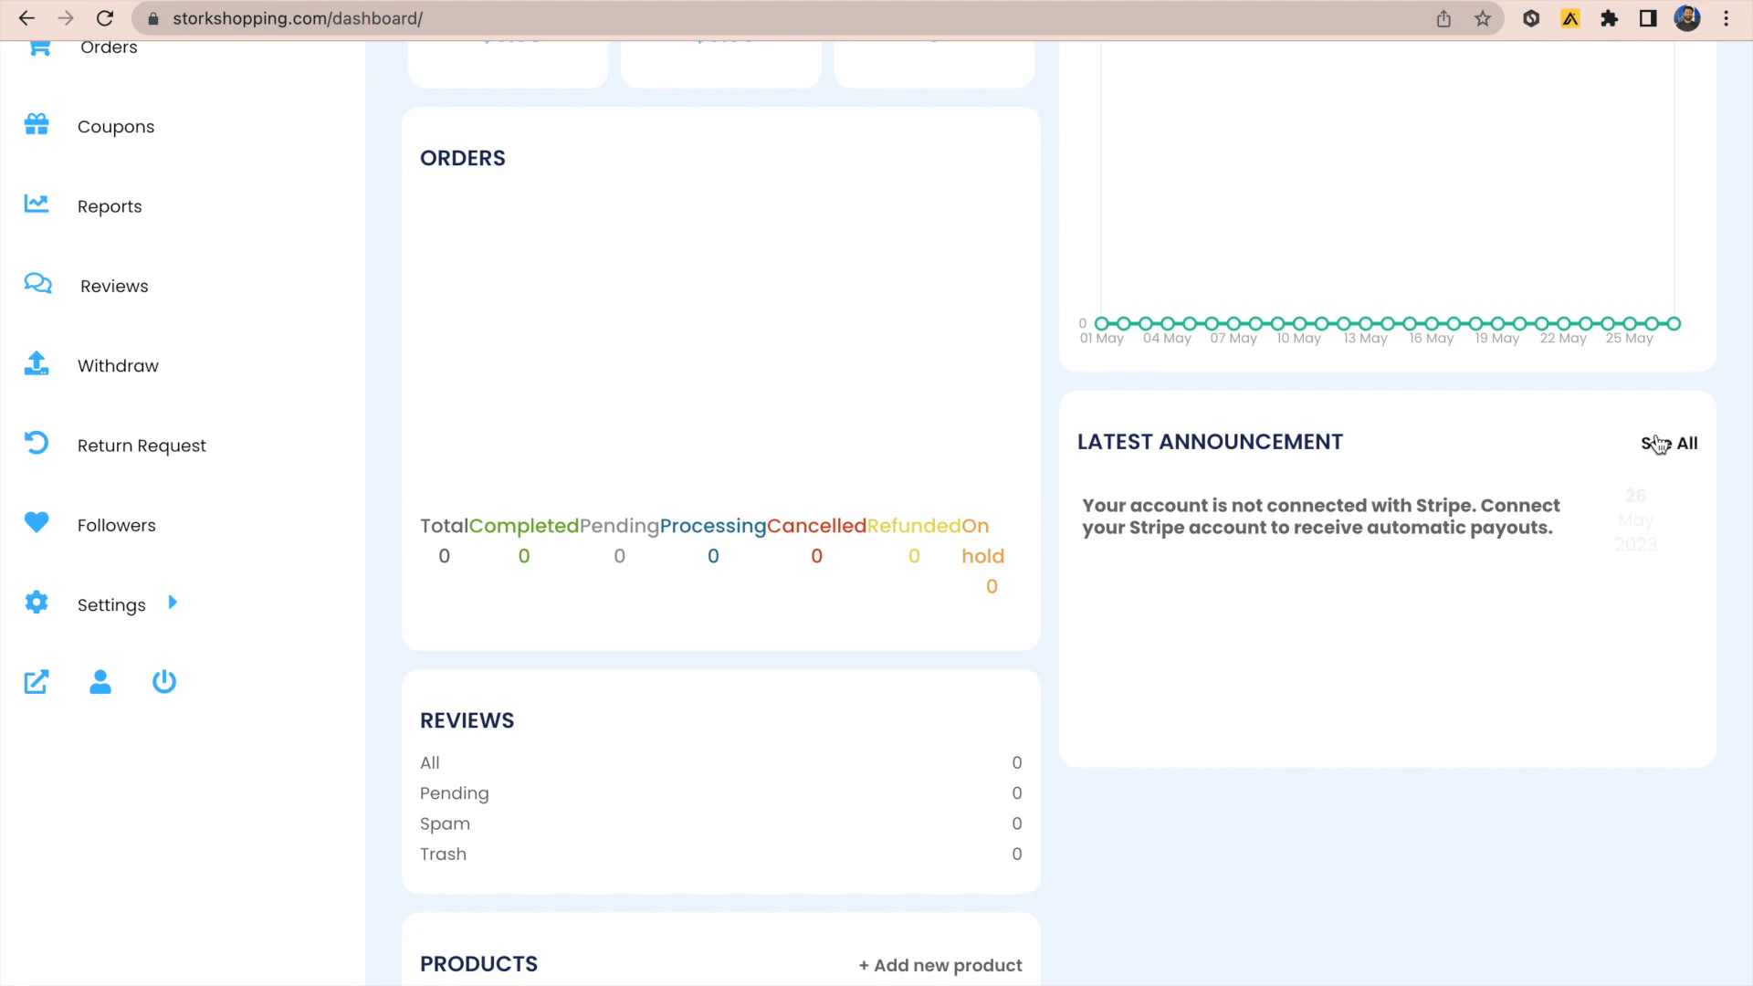
scroll(1657, 443, "up", 4)
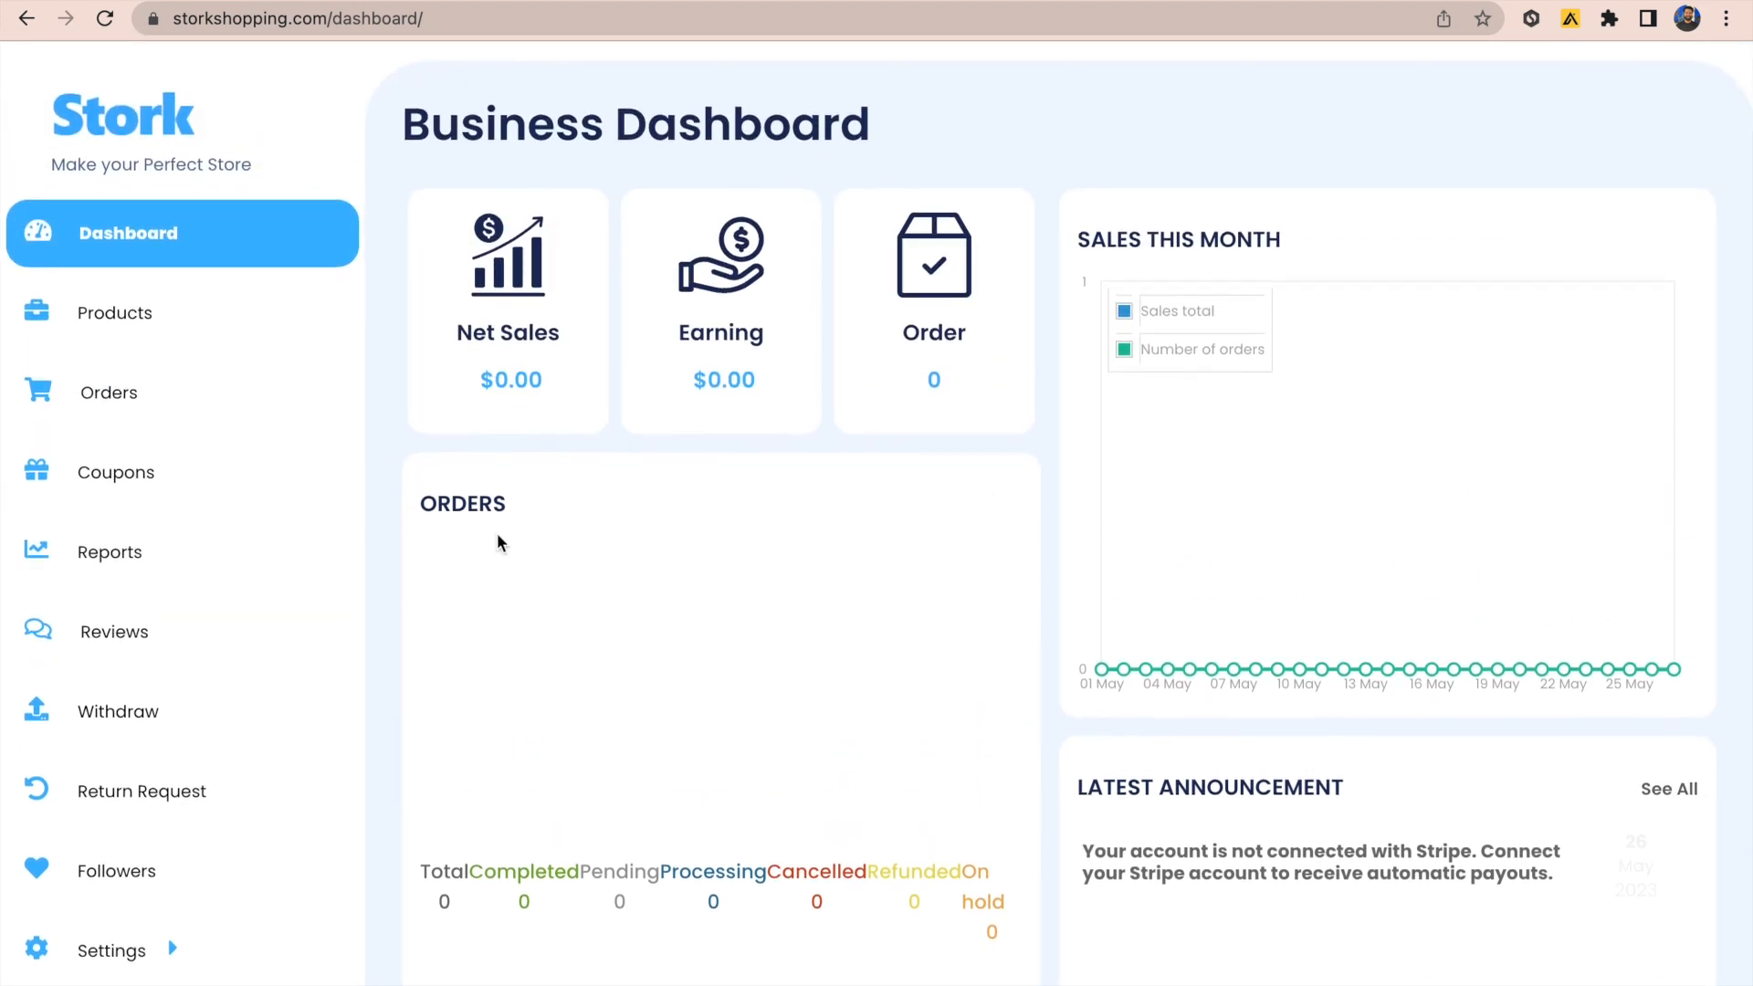
mouse_move(200, 973)
scroll(398, 509, "down", 1)
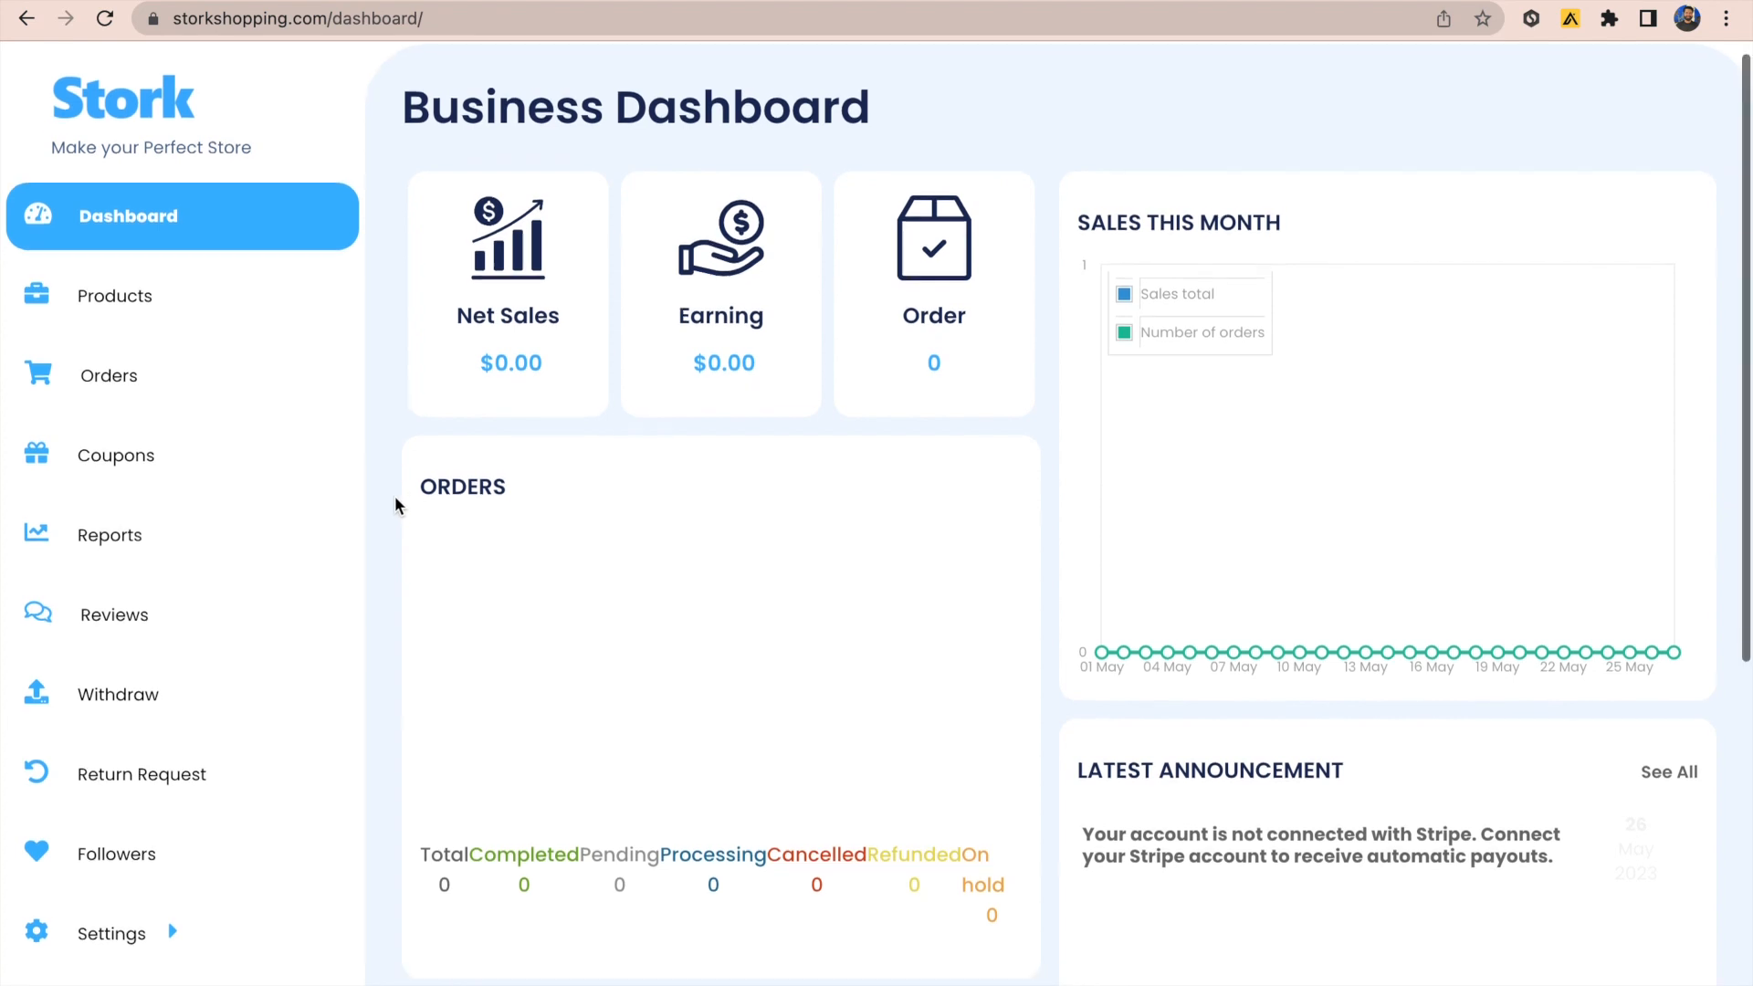
mouse_move(175, 903)
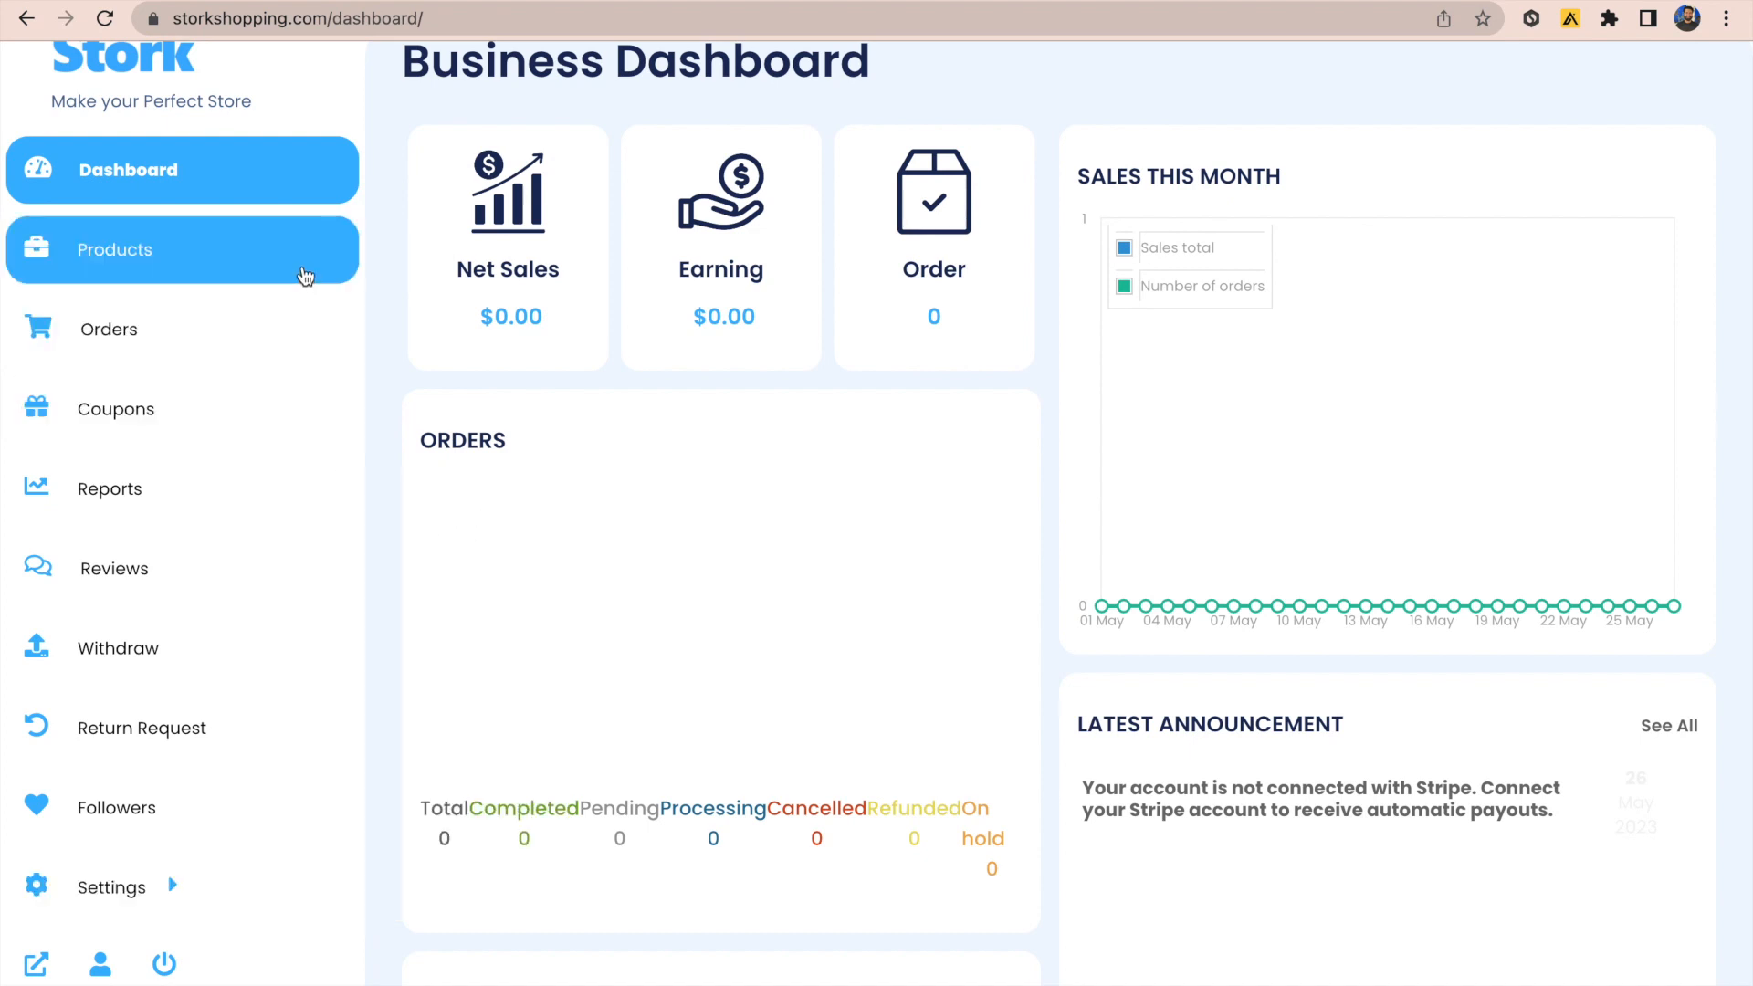
mouse_move(227, 868)
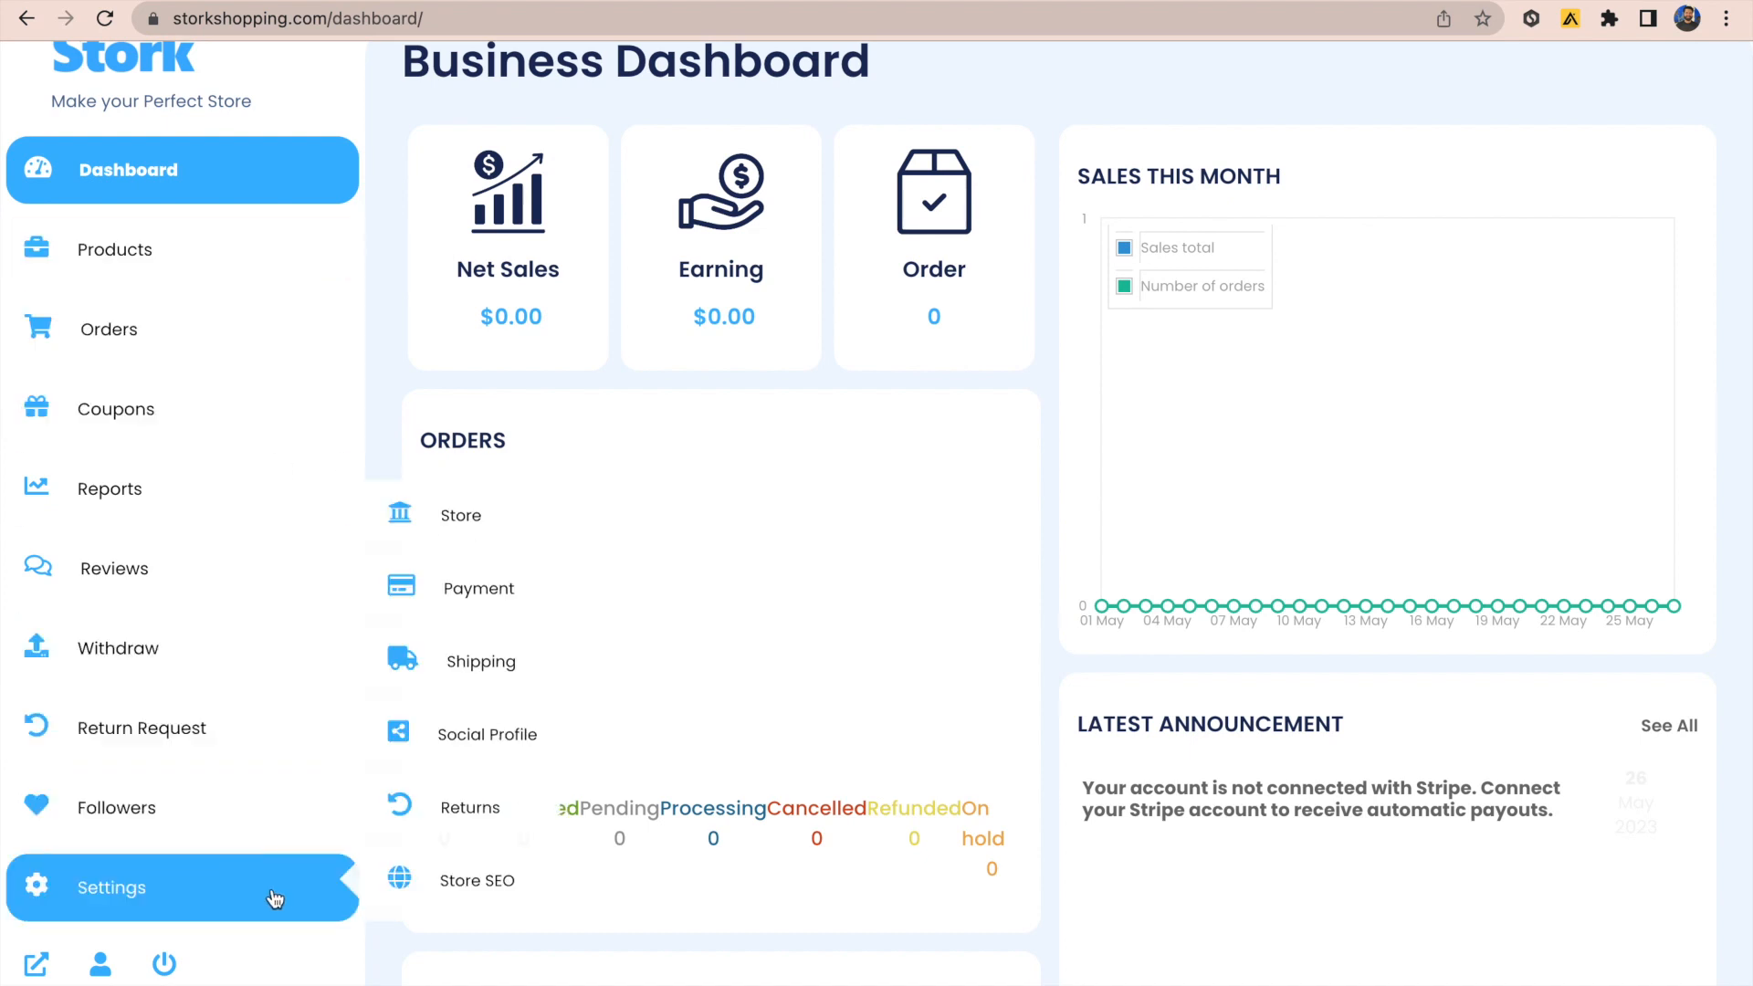
left_click(461, 517)
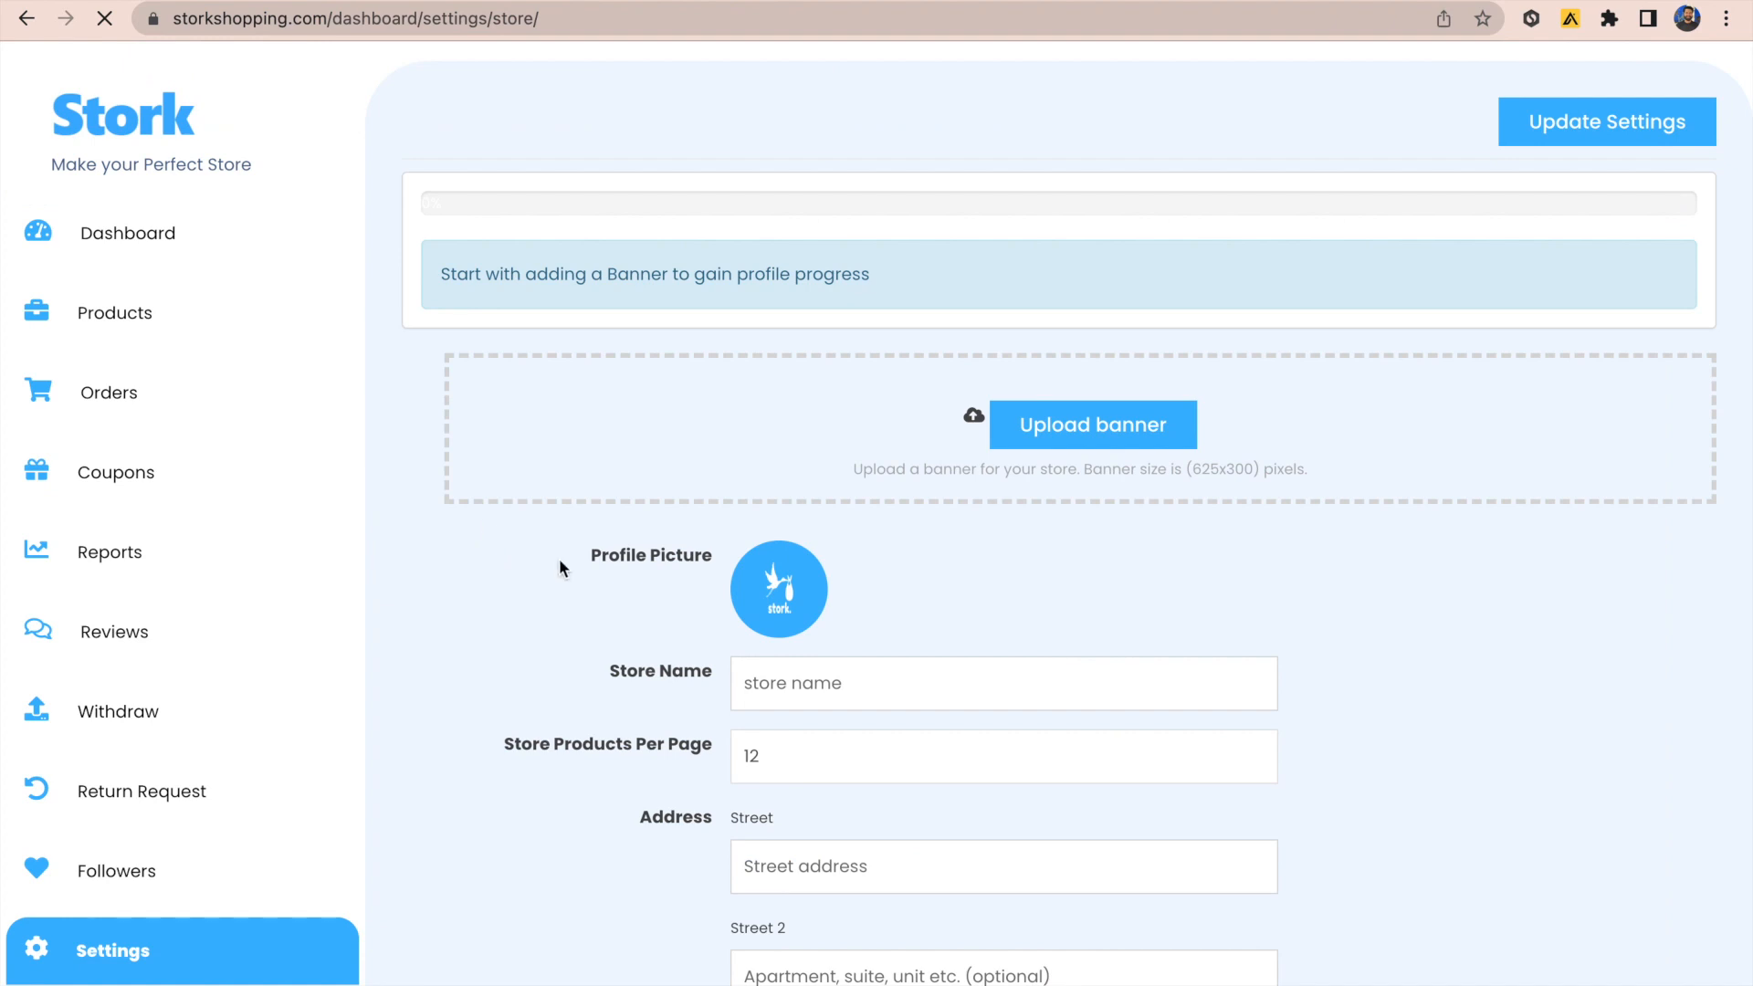
scroll(626, 685, "down", 4)
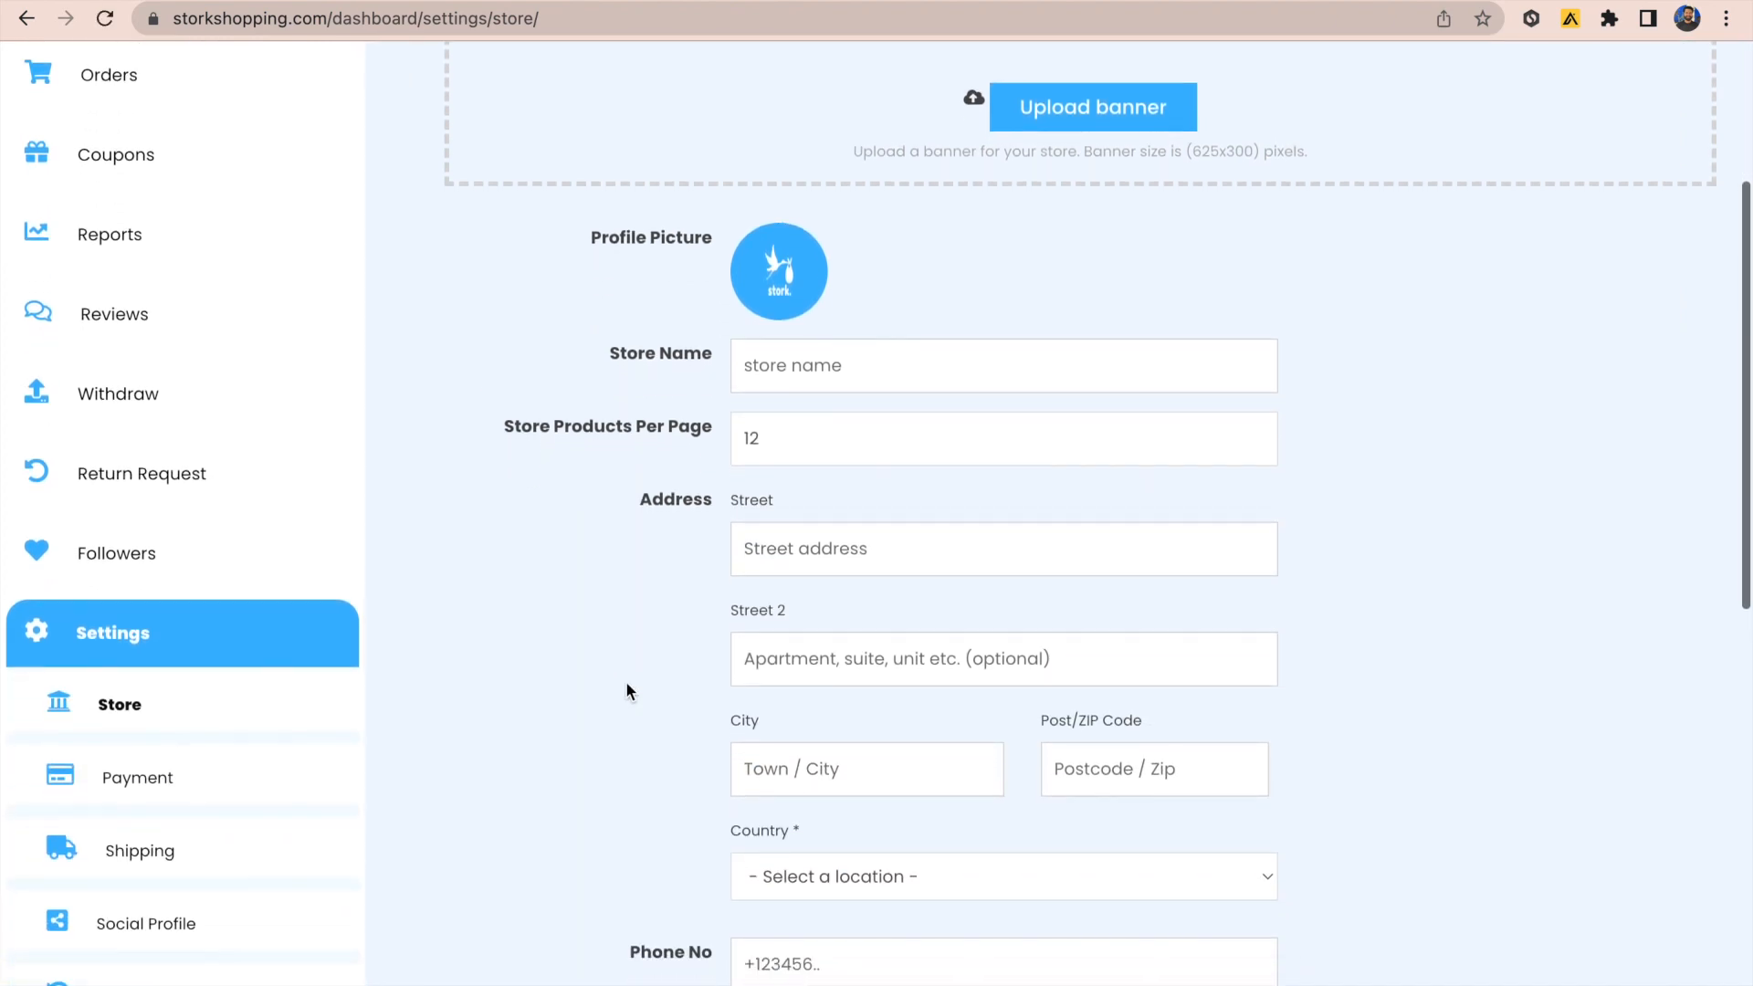
scroll(626, 691, "down", 2)
scroll(627, 691, "up", 2)
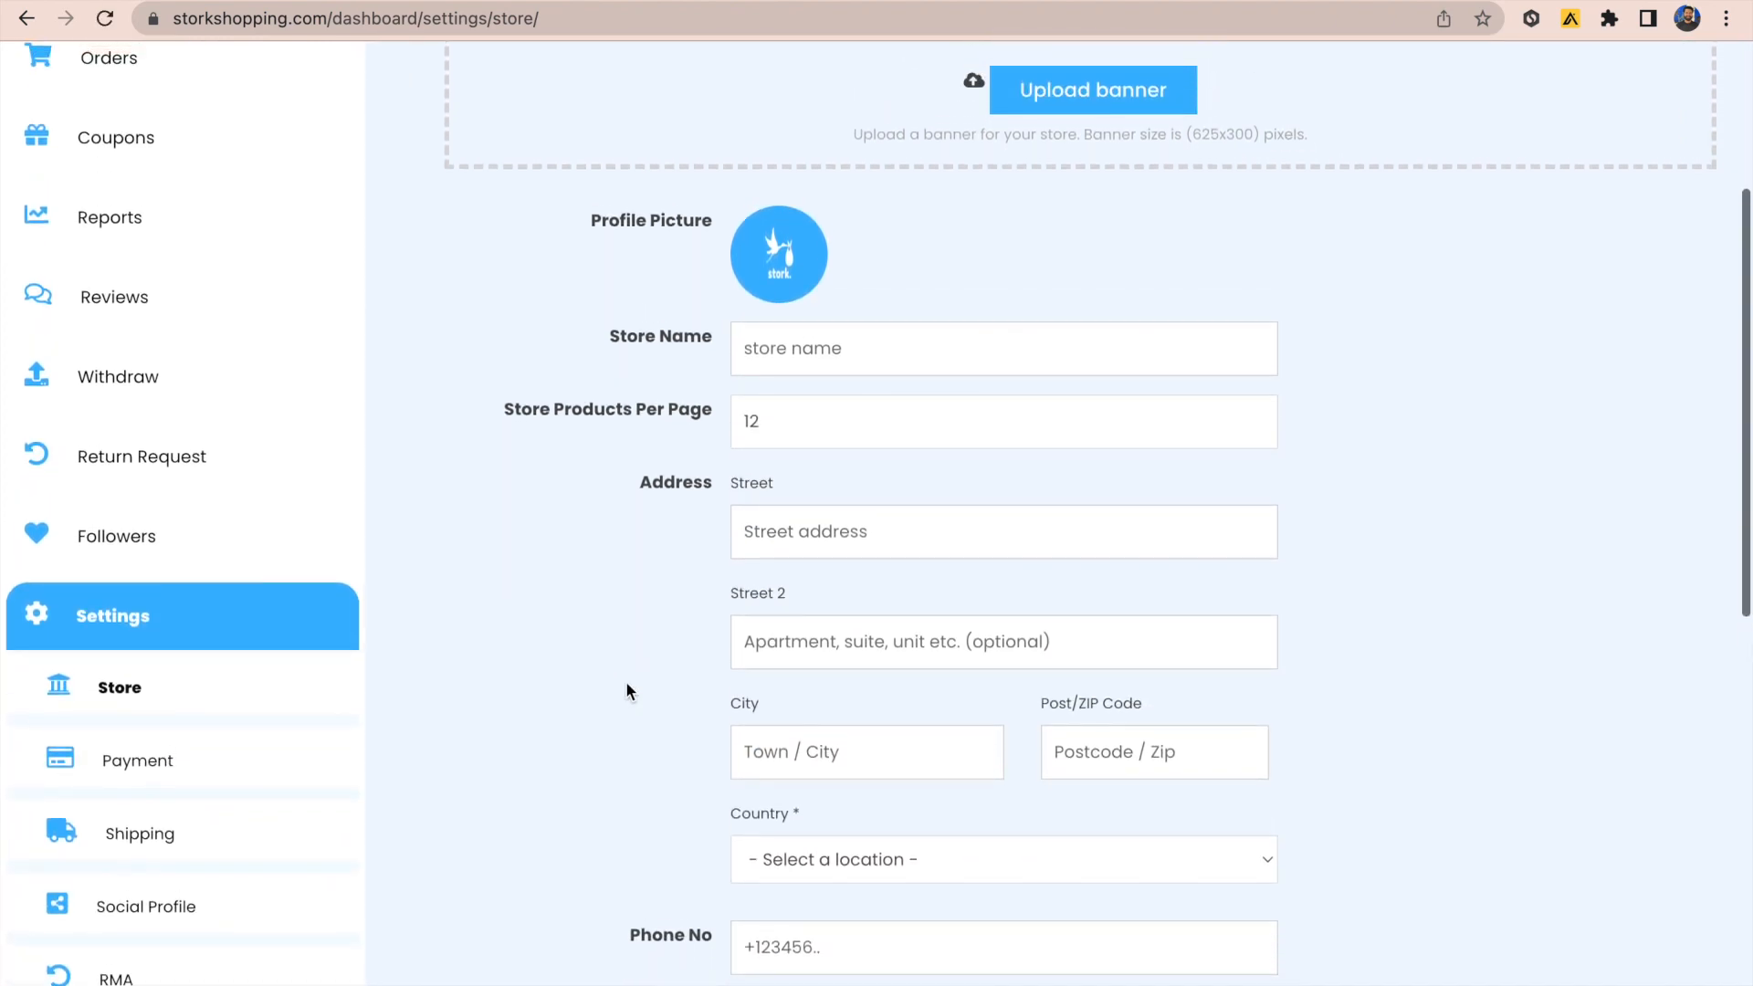
scroll(627, 684, "down", 3)
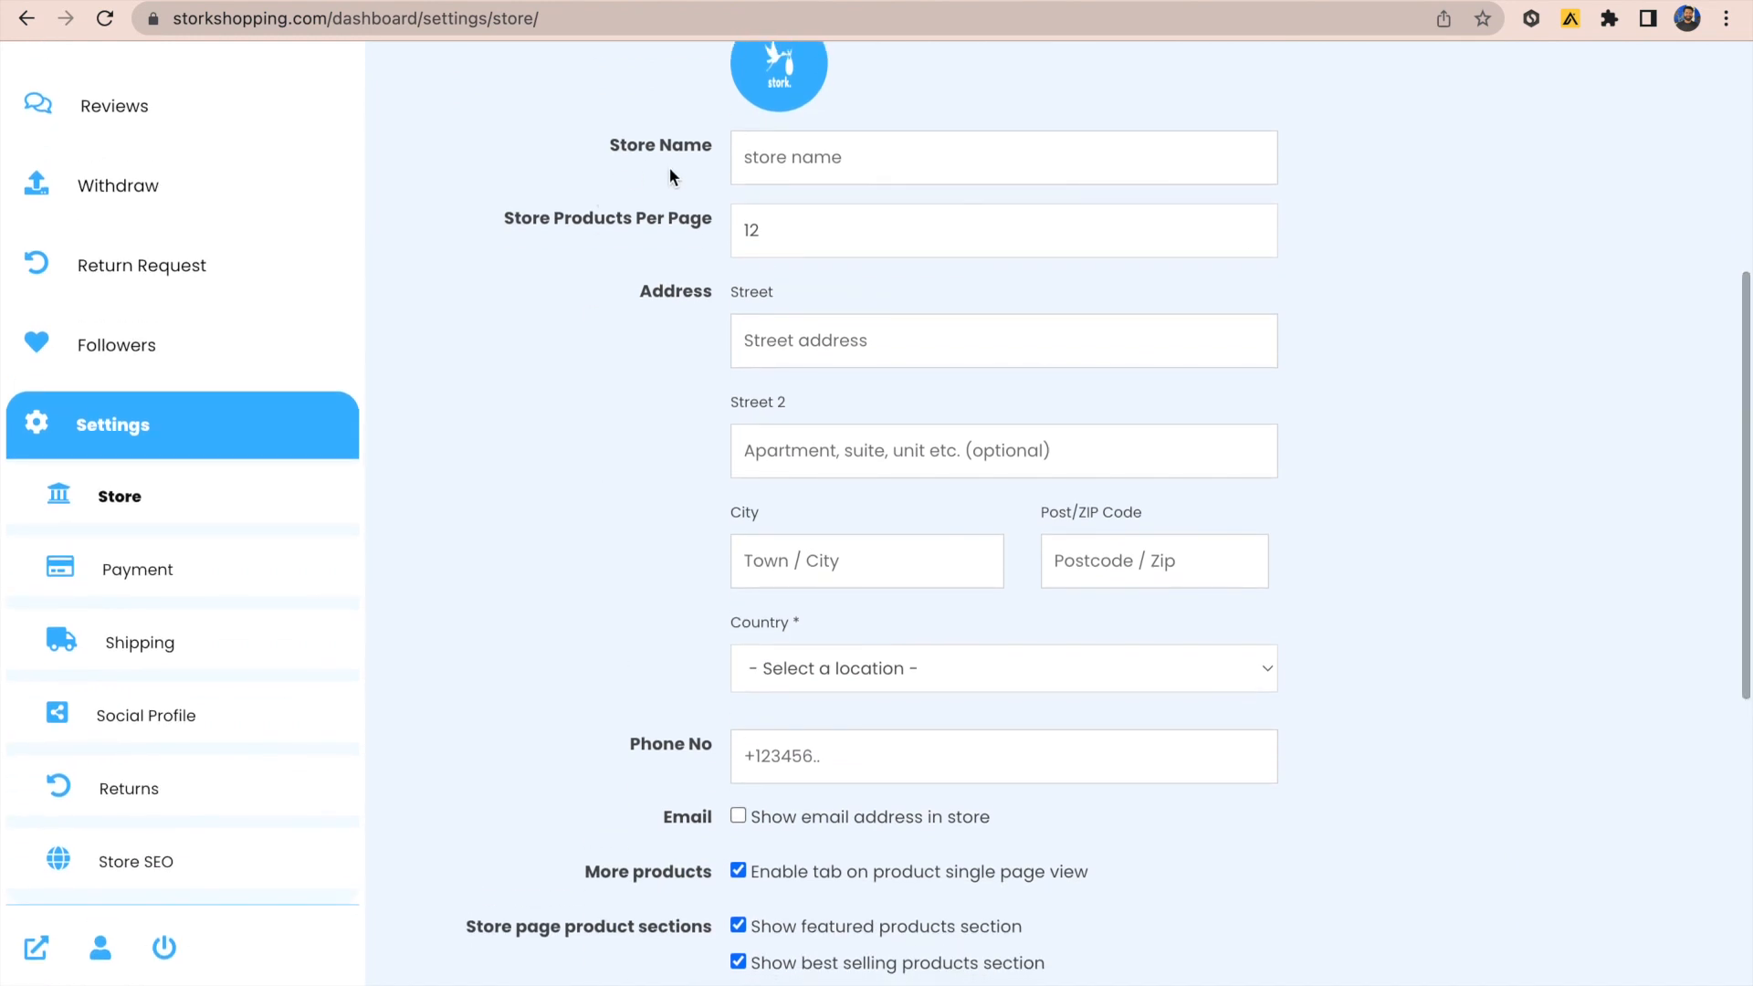
scroll(683, 752, "down", 3)
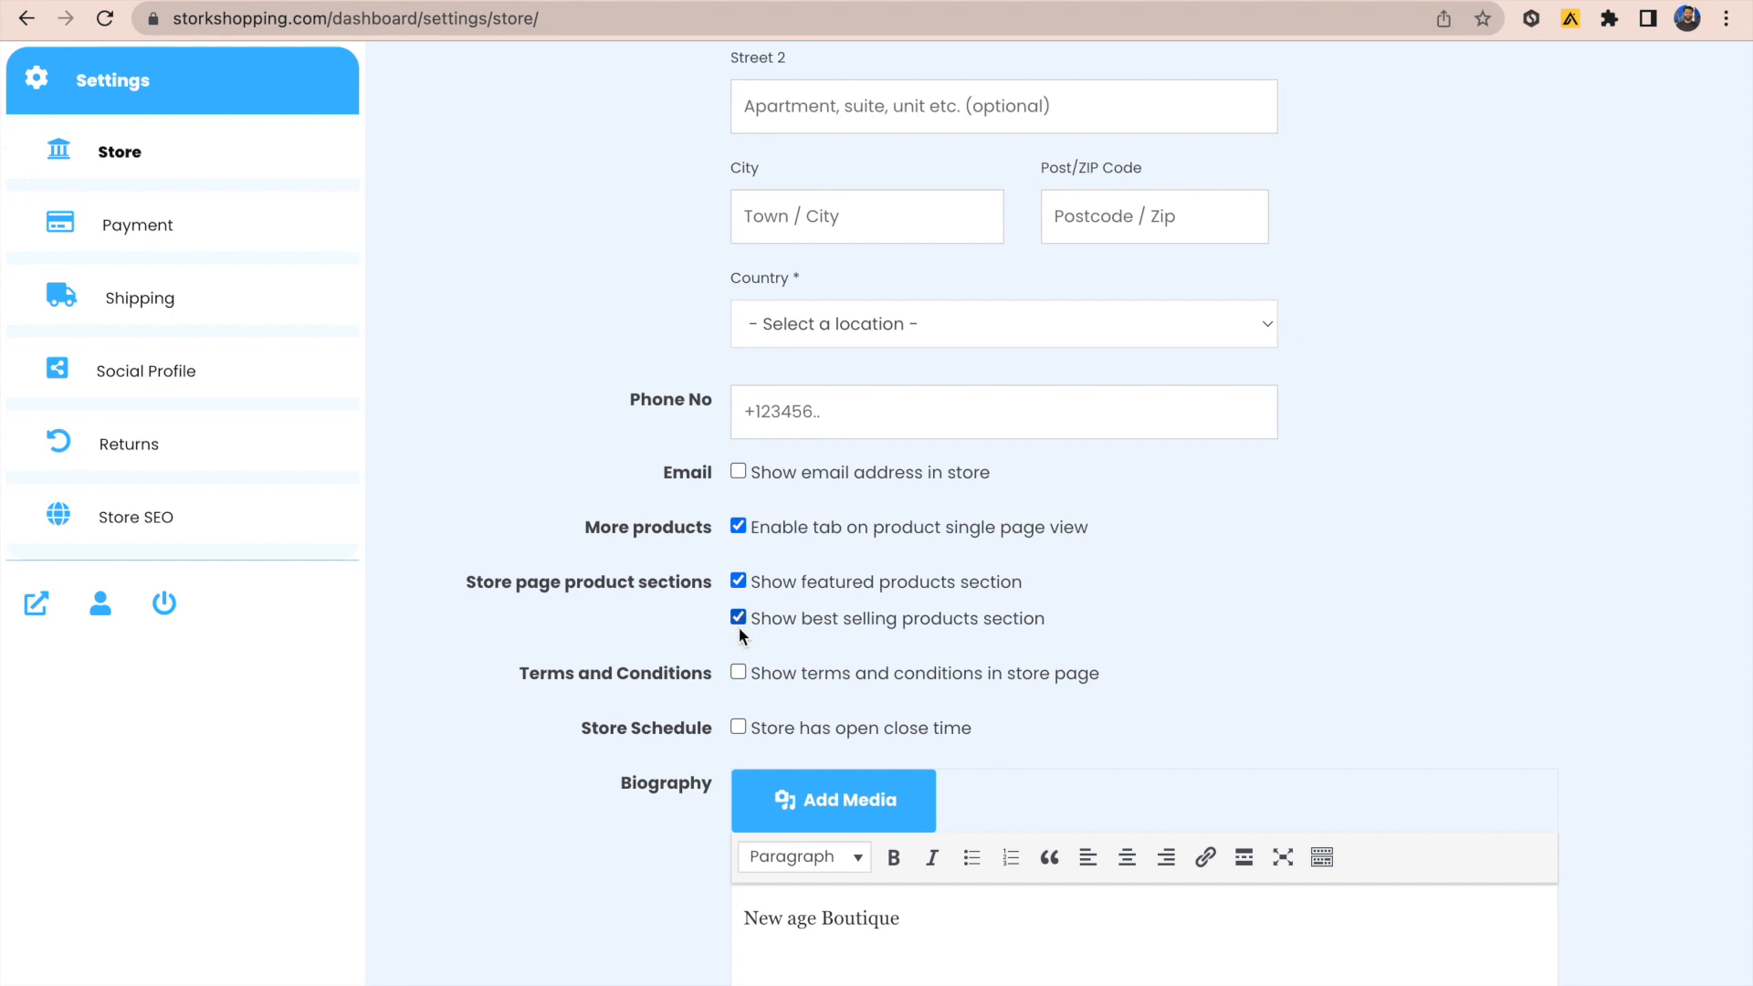
scroll(737, 627, "down", 1)
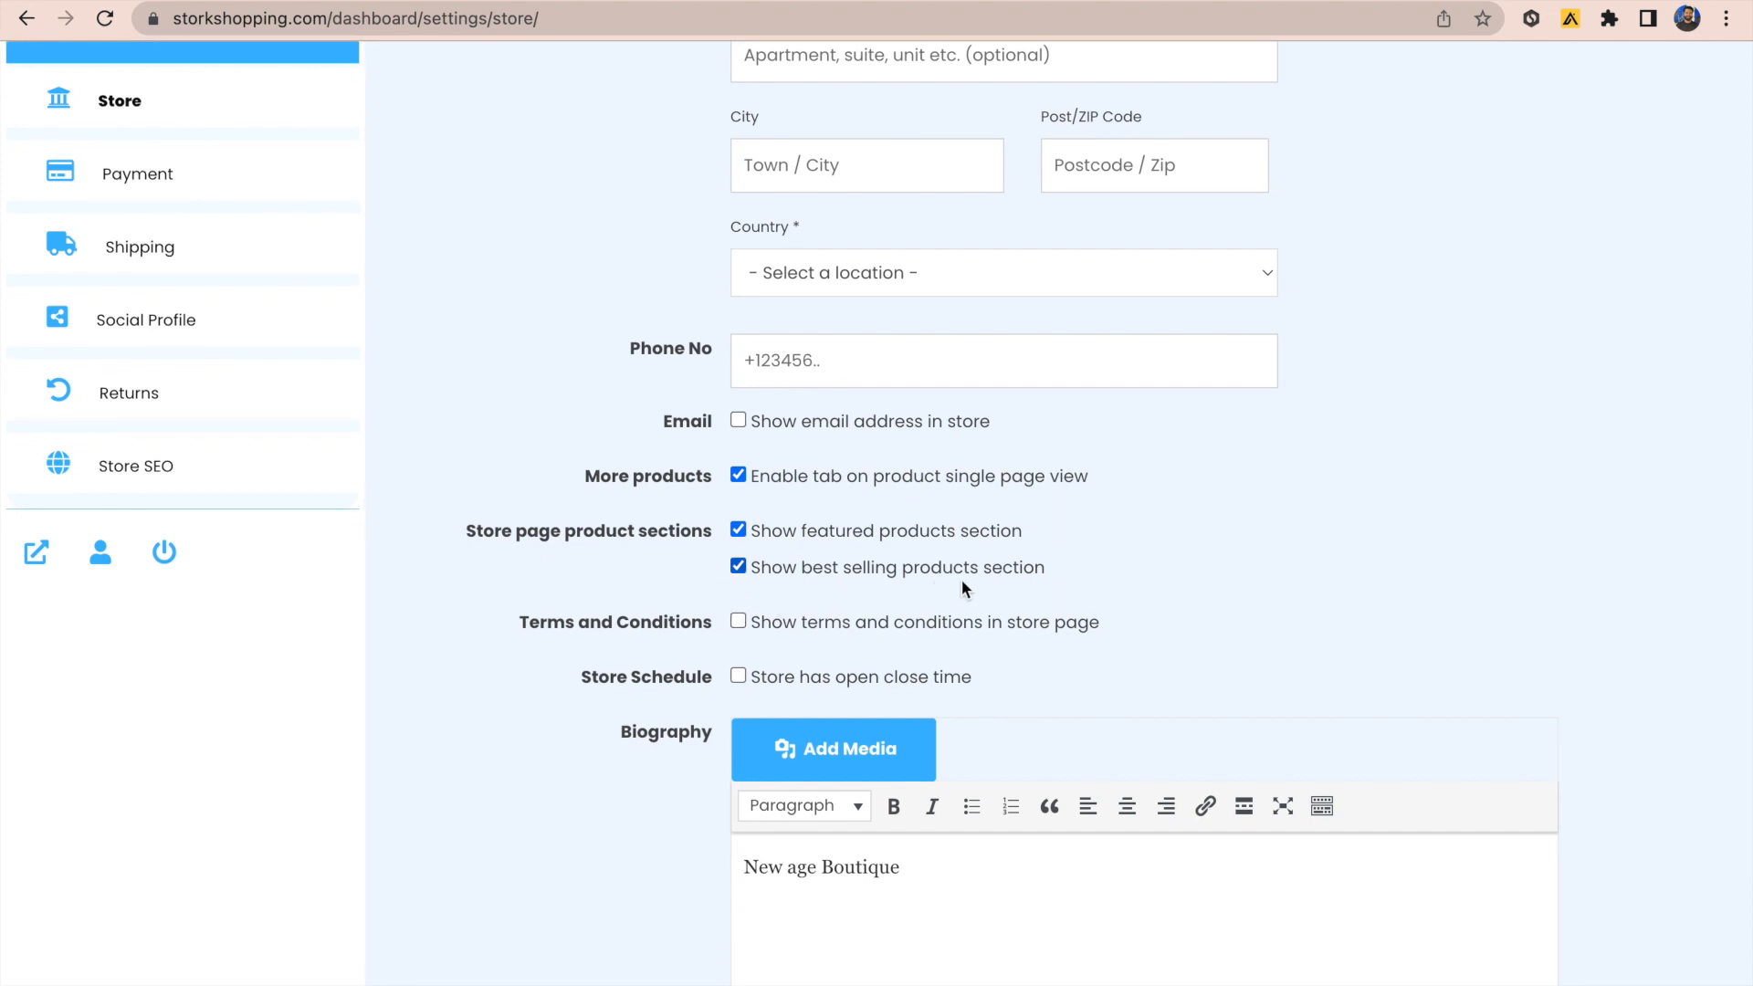
scroll(983, 588, "down", 1)
scroll(1114, 625, "down", 2)
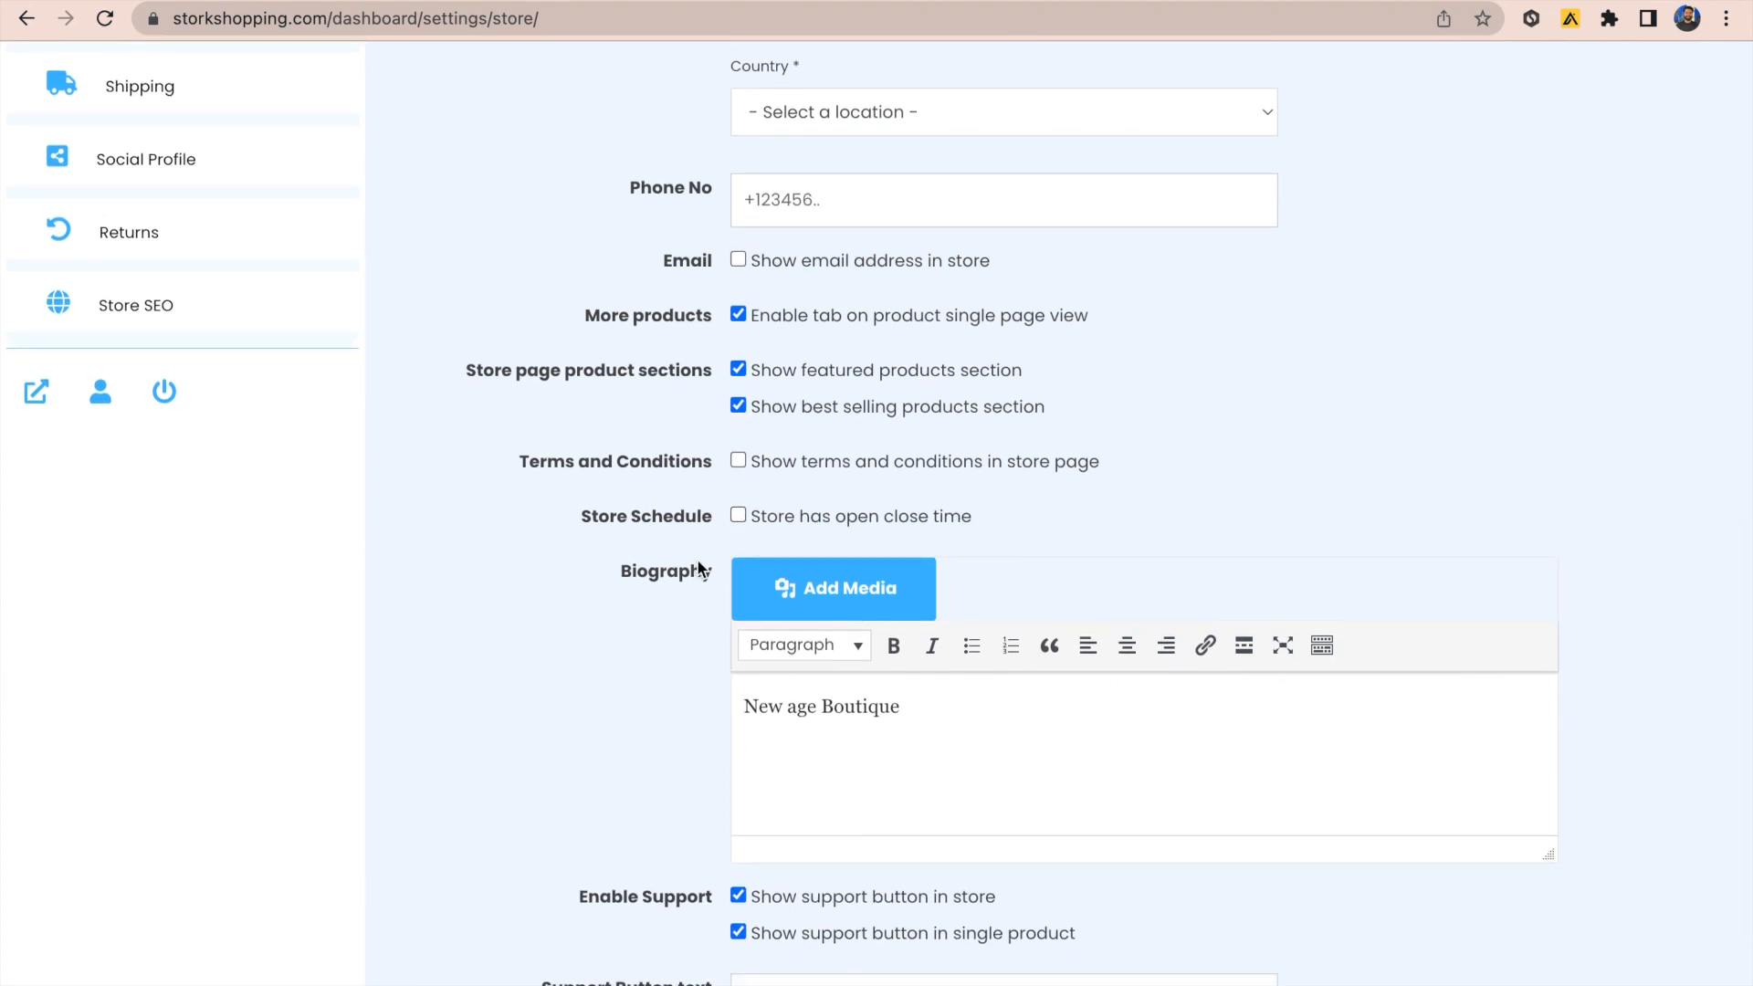
scroll(698, 559, "down", 3)
scroll(697, 559, "down", 2)
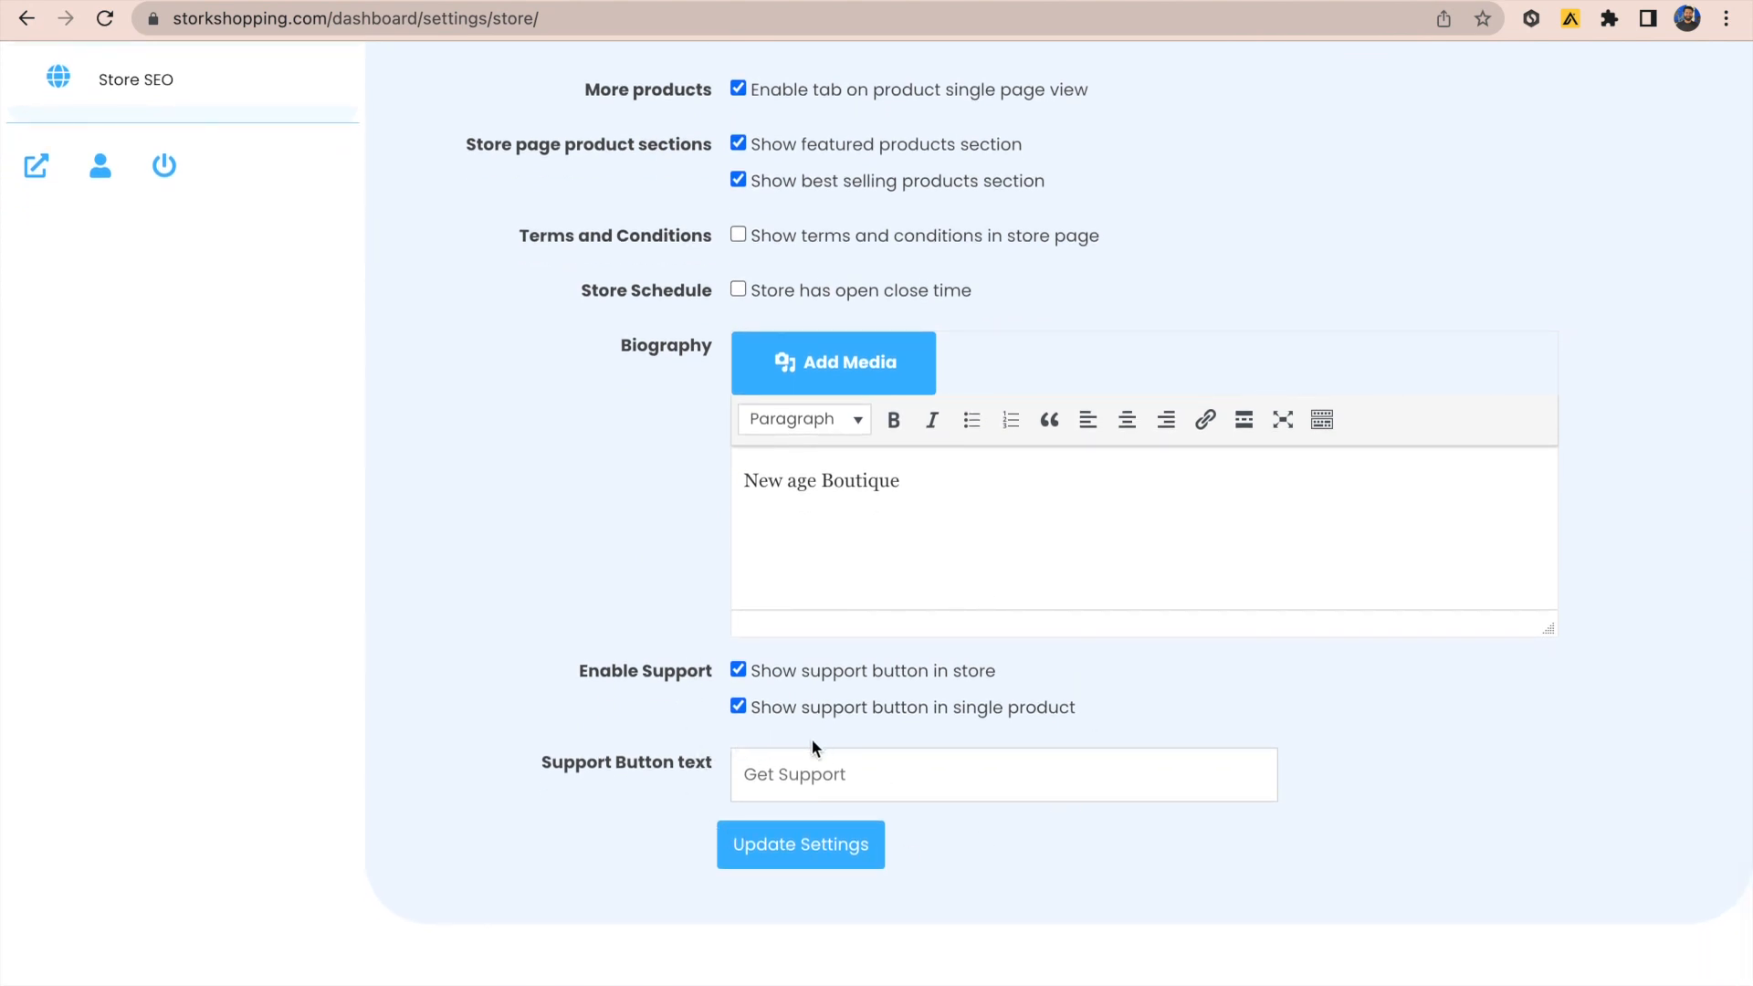
scroll(547, 639, "up", 8)
Step: Check available payment methods without adding any, then go to Shipping settings
left_click(183, 500)
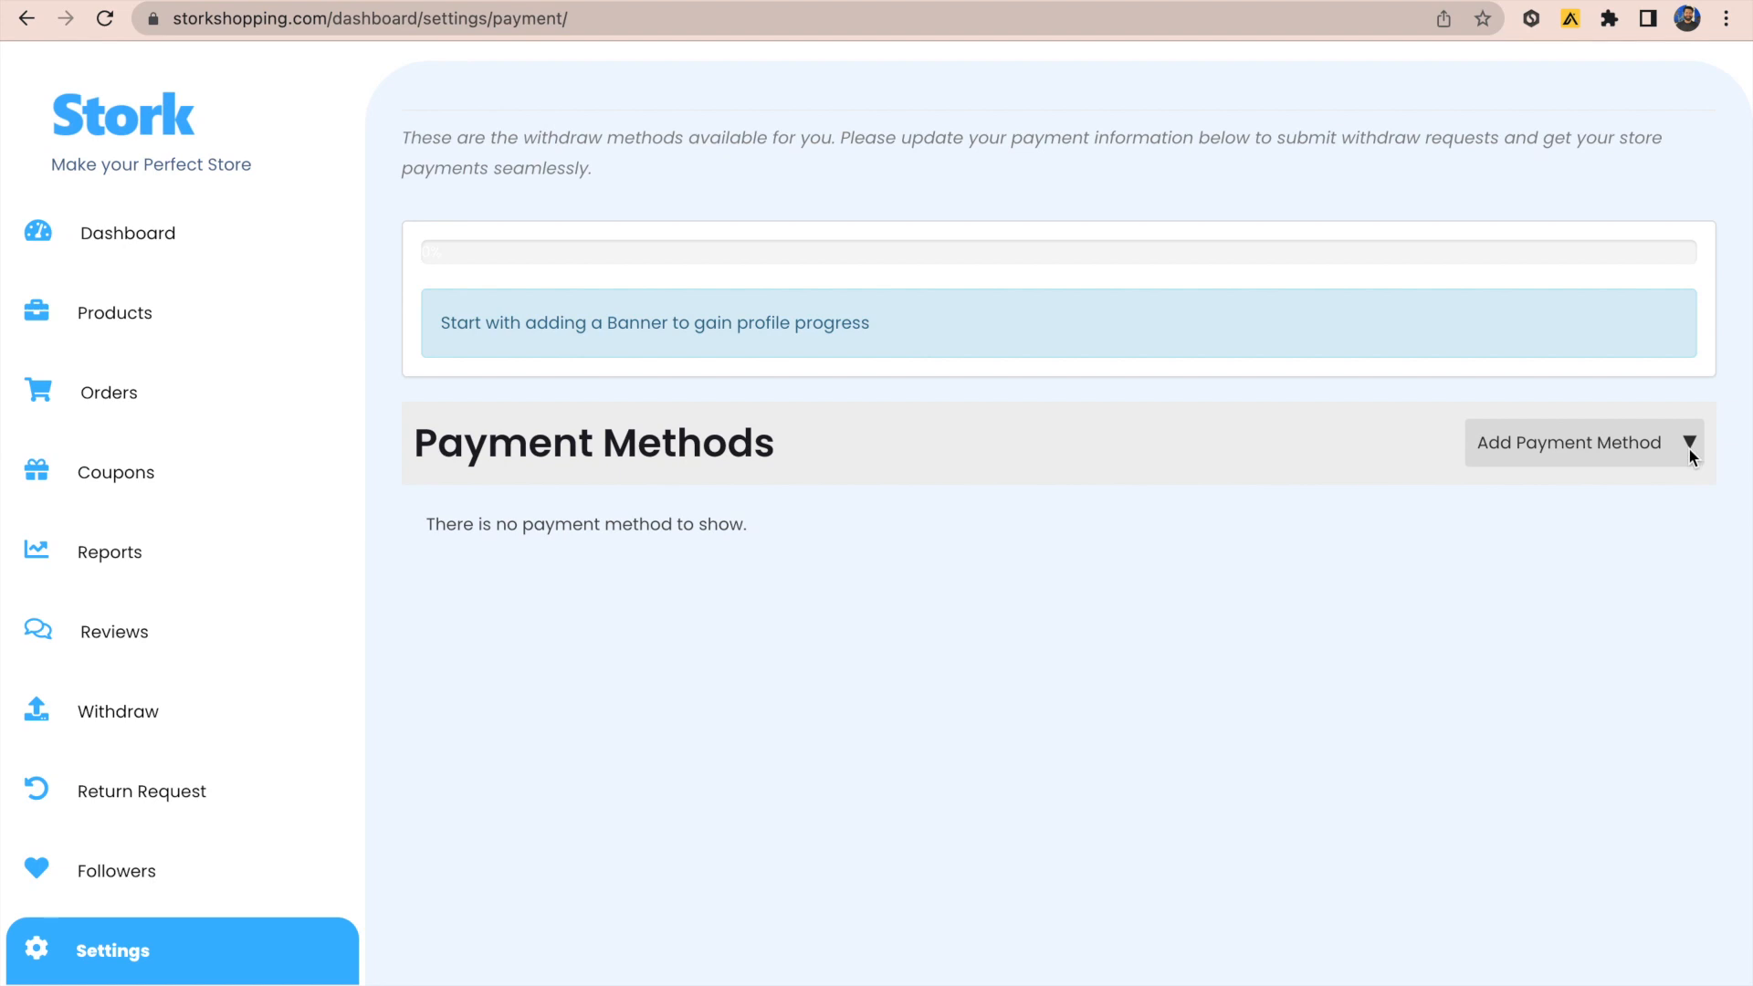
left_click(1690, 444)
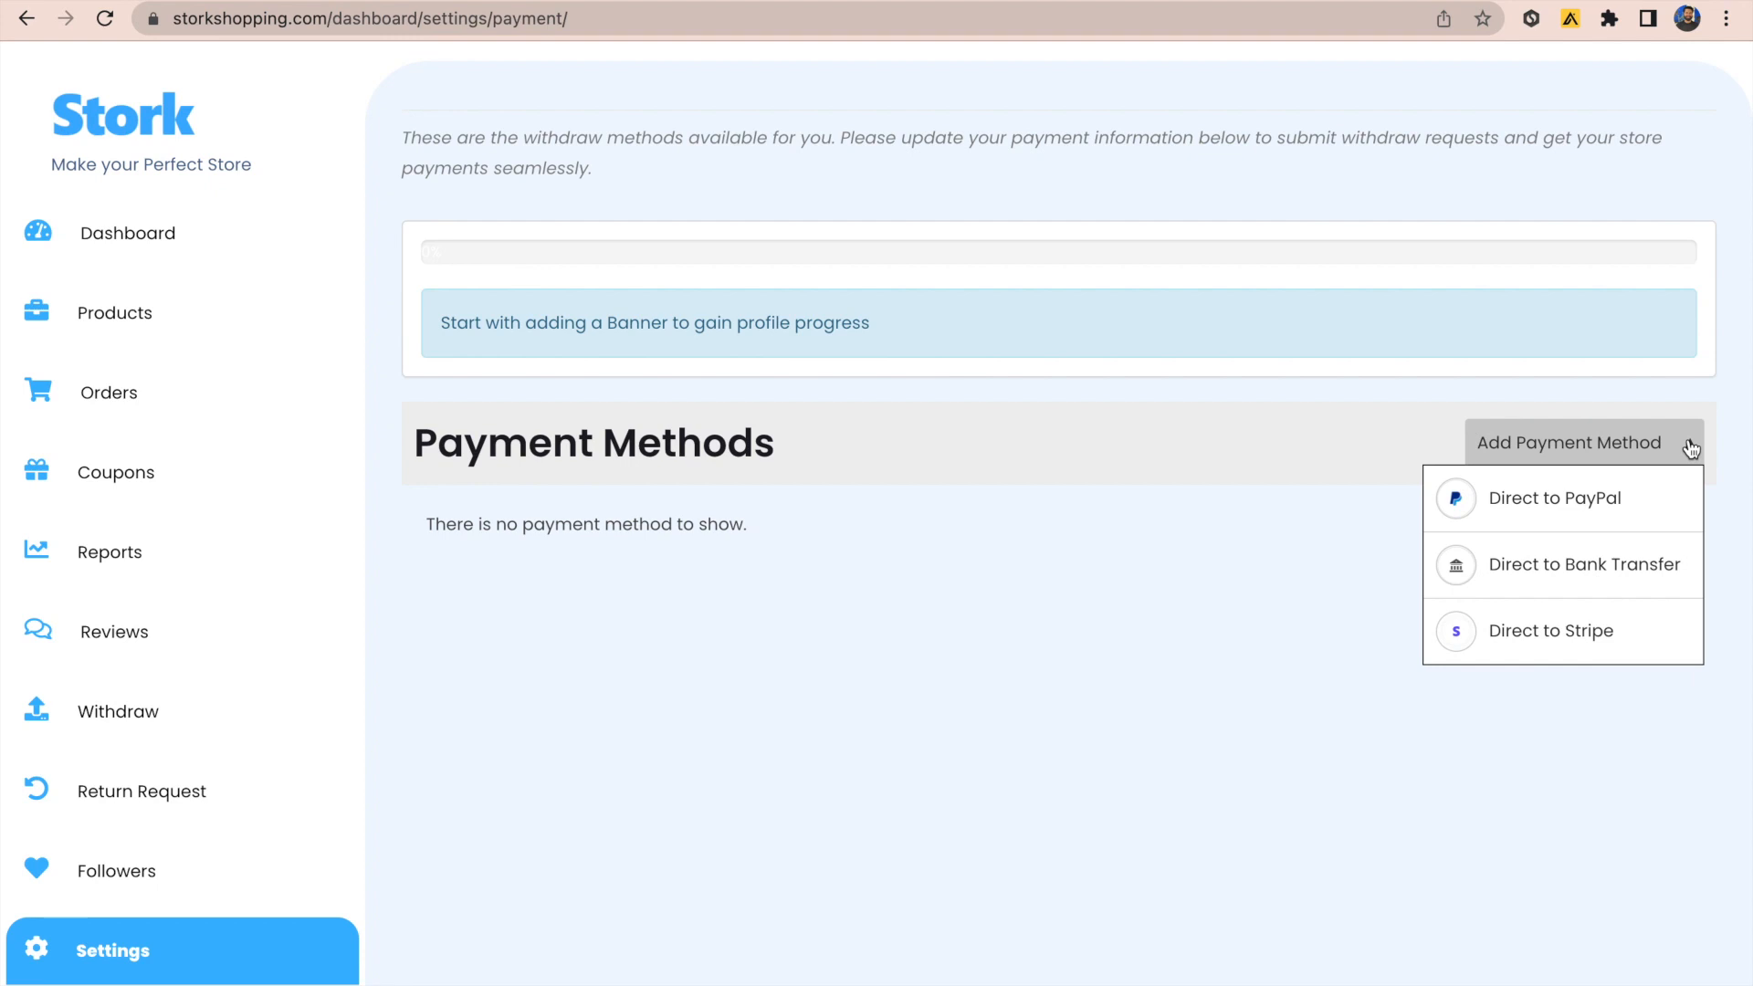
left_click(1690, 448)
scroll(791, 699, "down", 3)
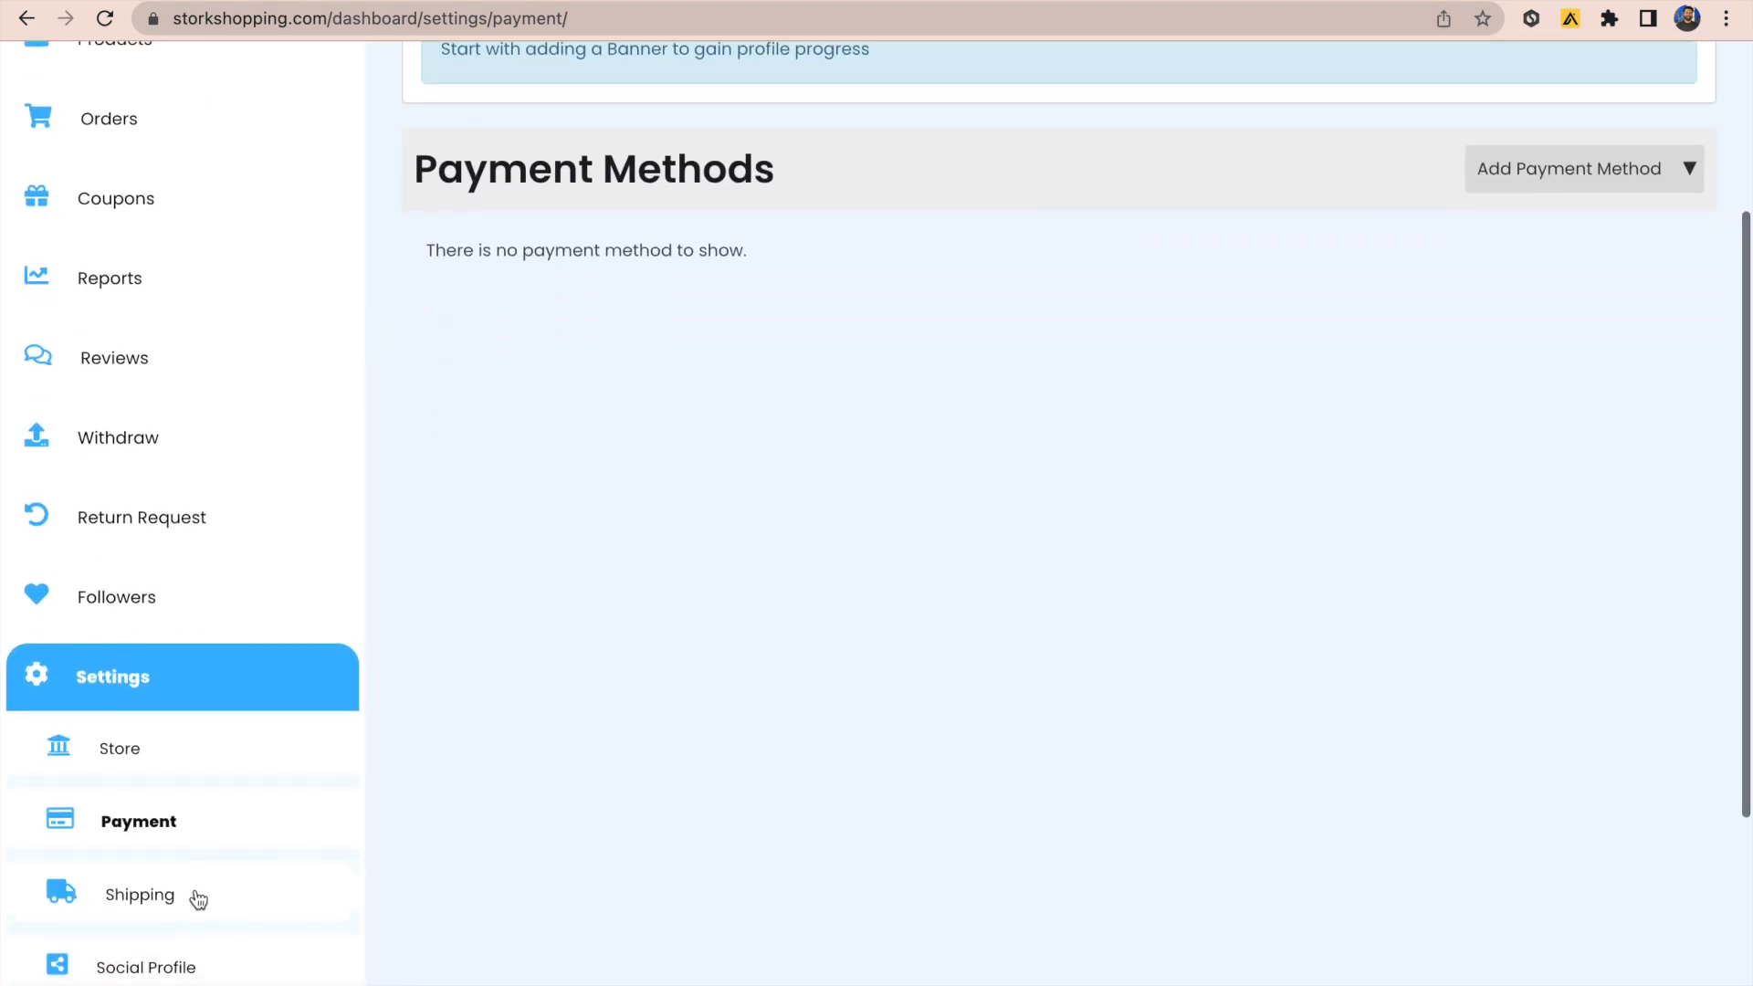
left_click(162, 899)
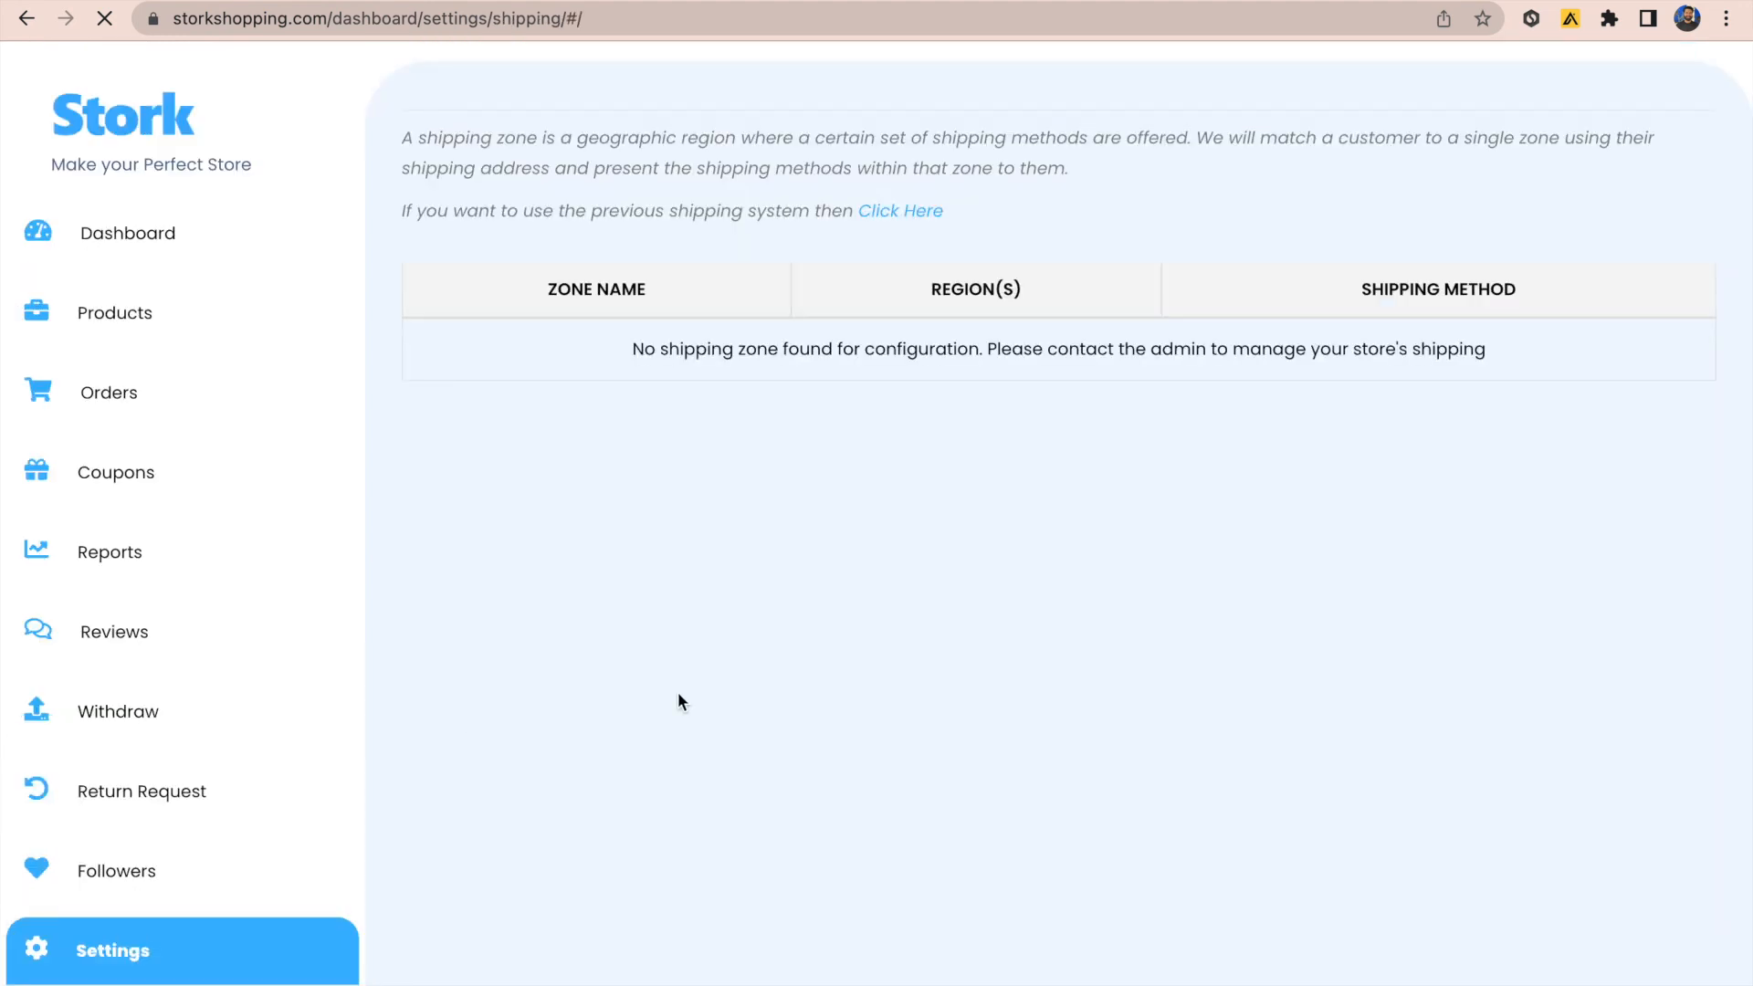
Step: In the india zone, enable Flat Rate and add new Flat Rate and Local Pickup methods
left_click(554, 383)
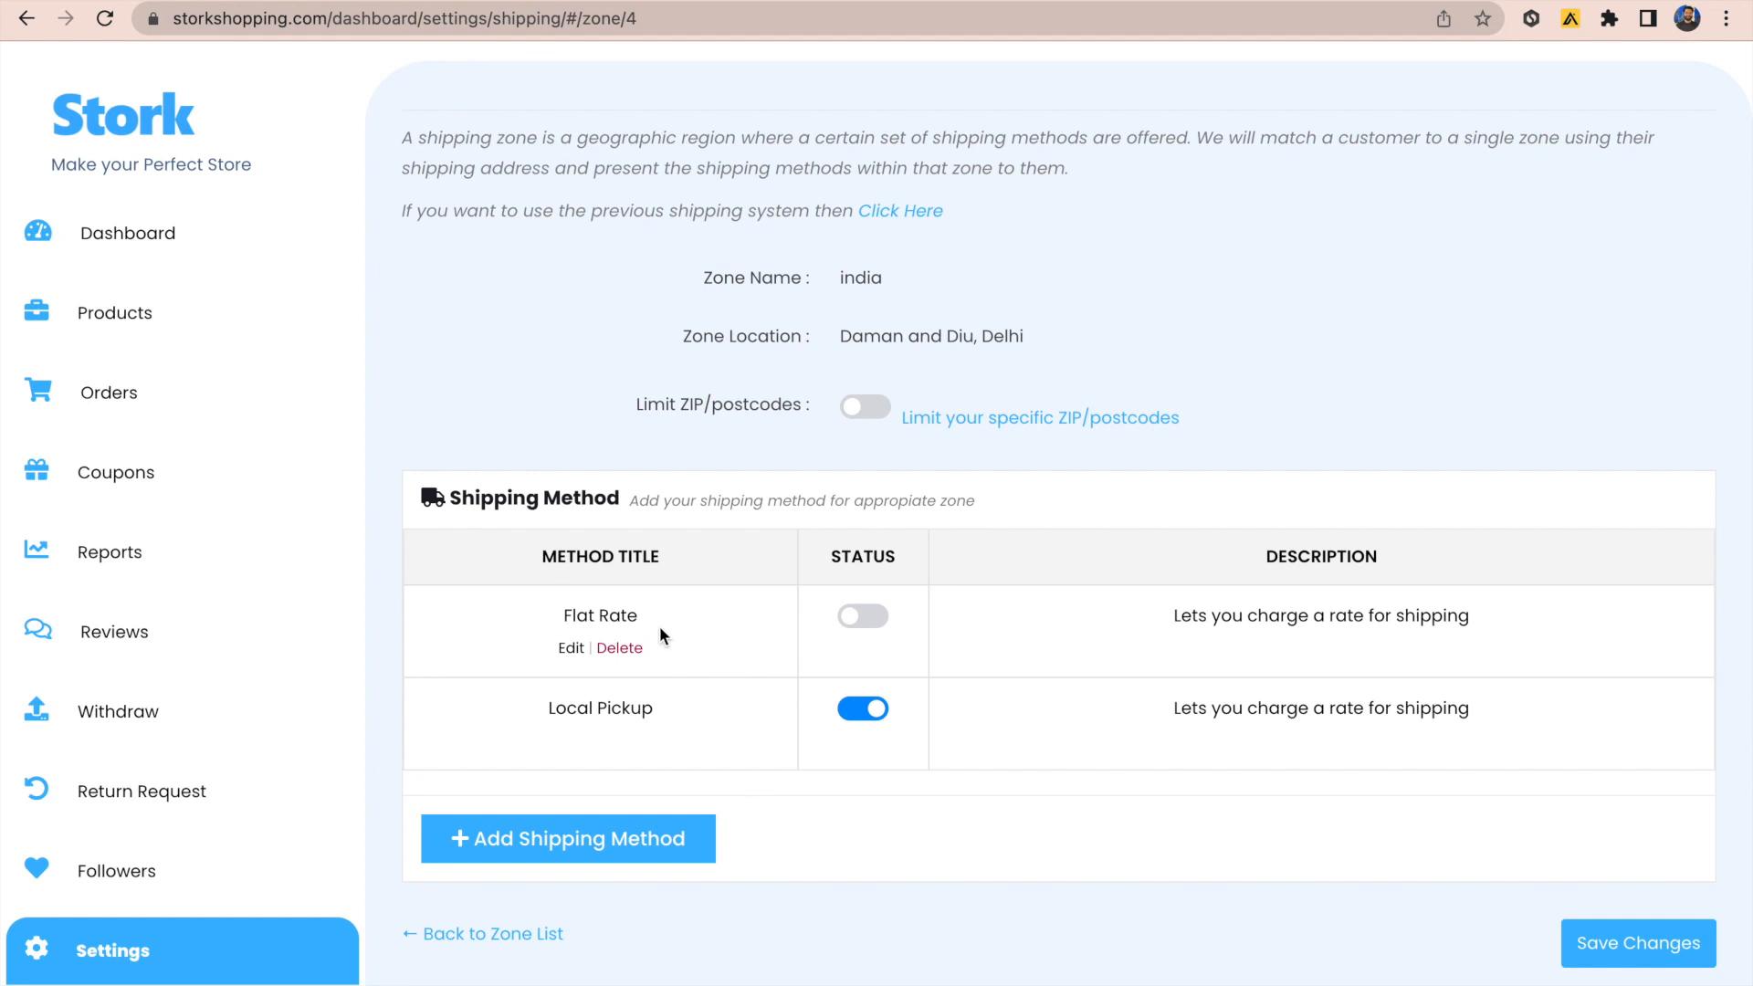
left_click(865, 618)
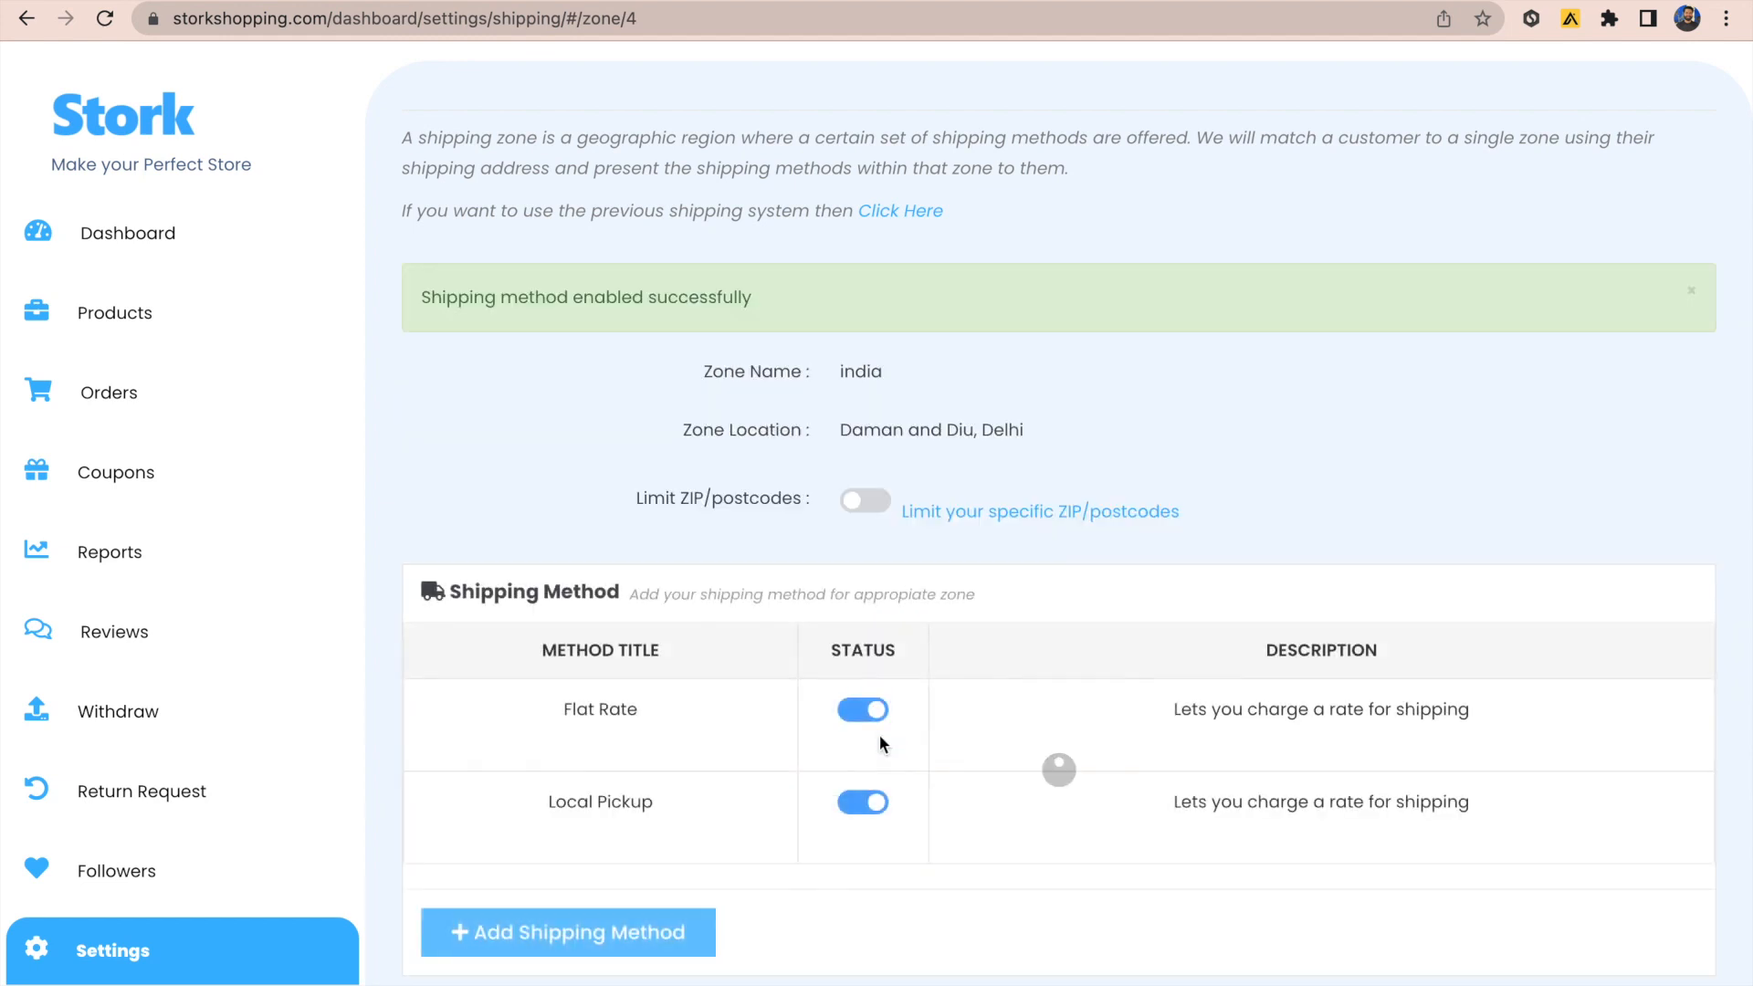
scroll(821, 713, "down", 2)
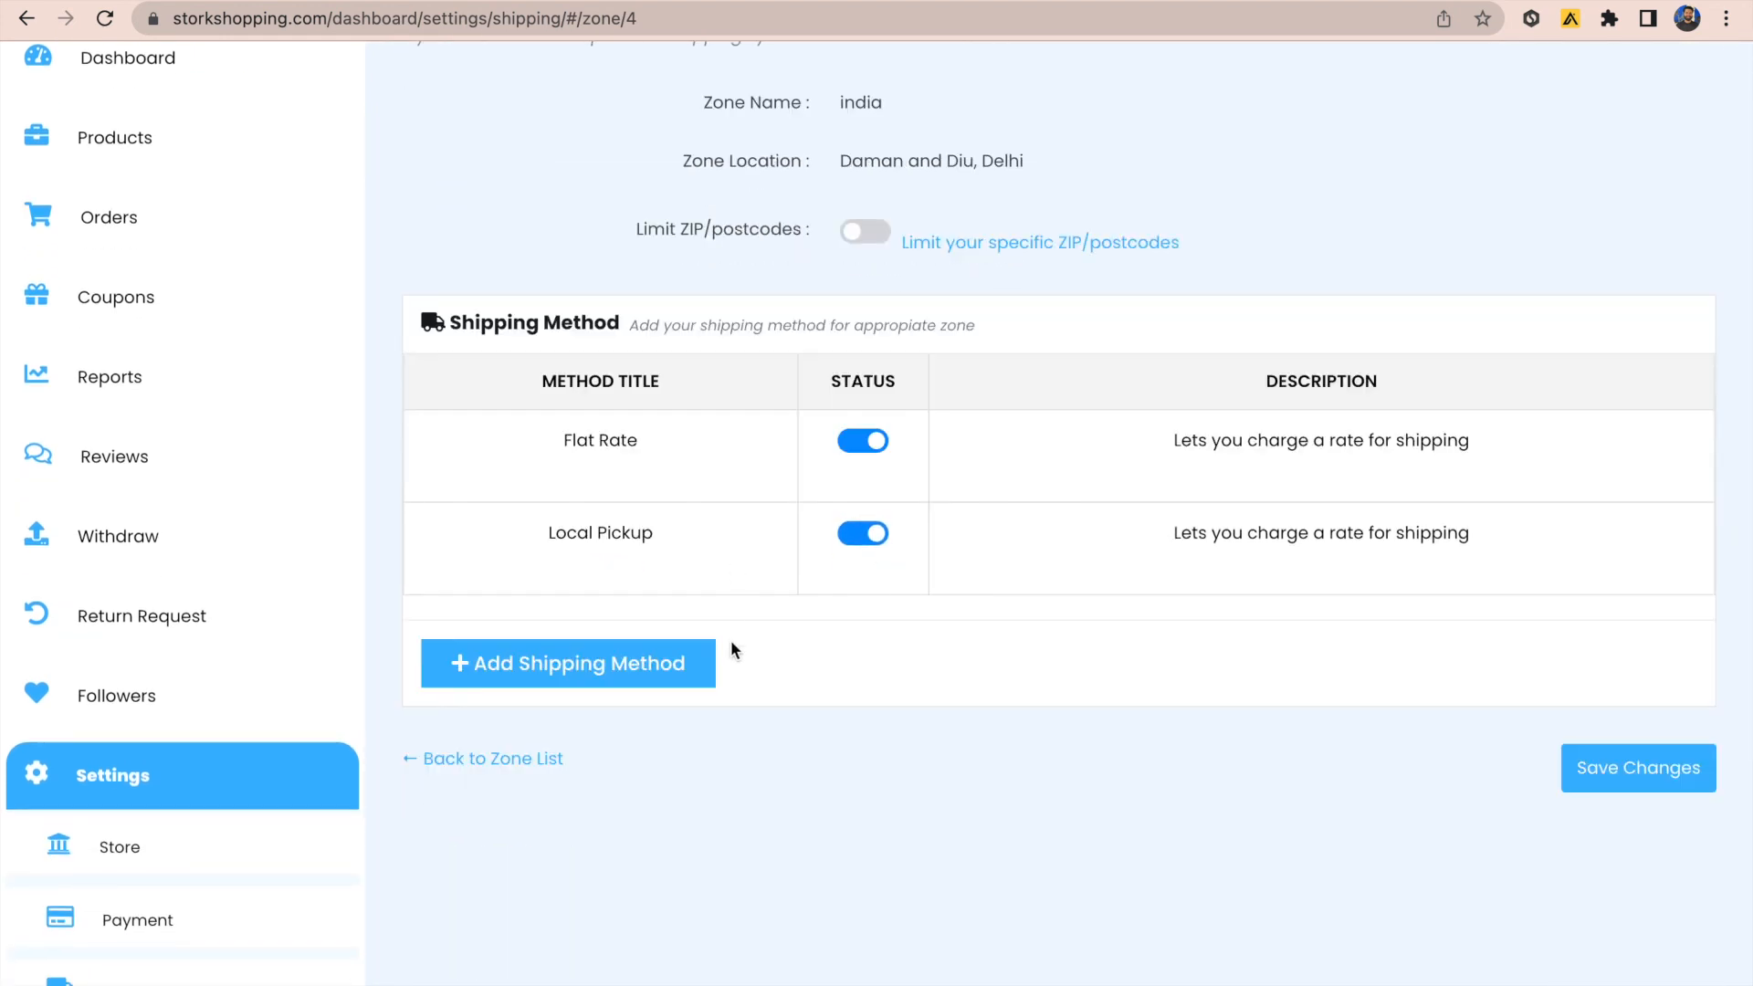
left_click(655, 666)
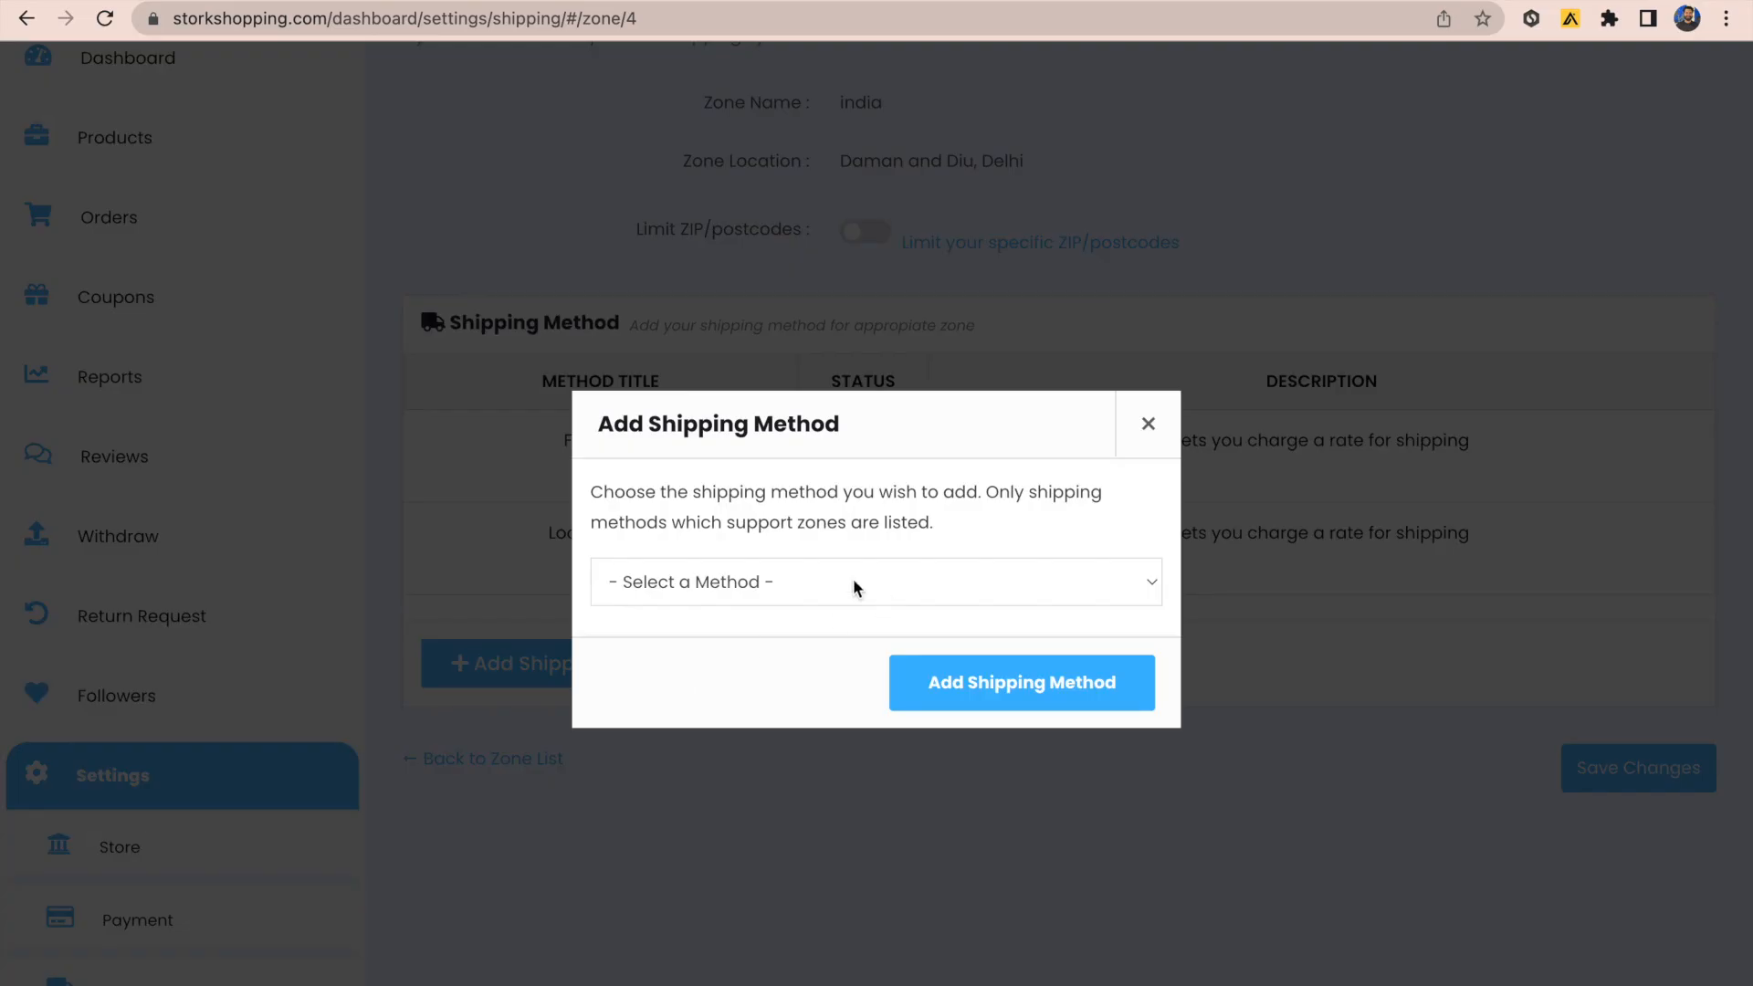
left_click(884, 593)
left_click(787, 610)
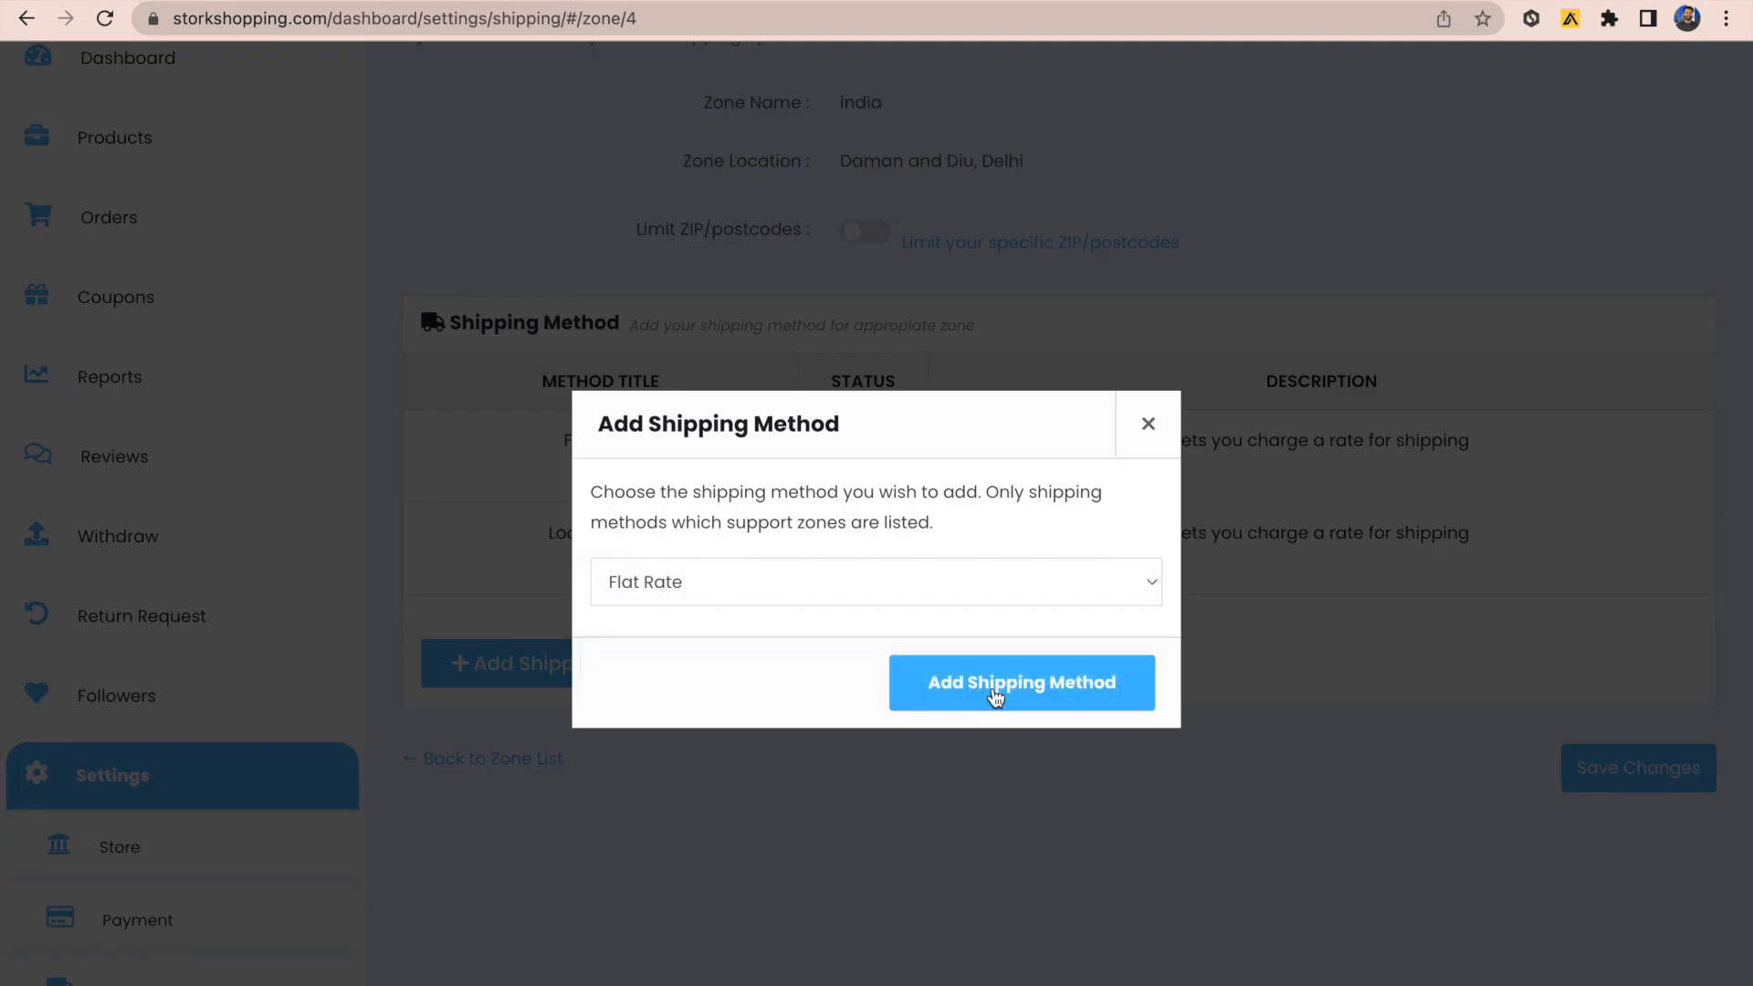
left_click(922, 682)
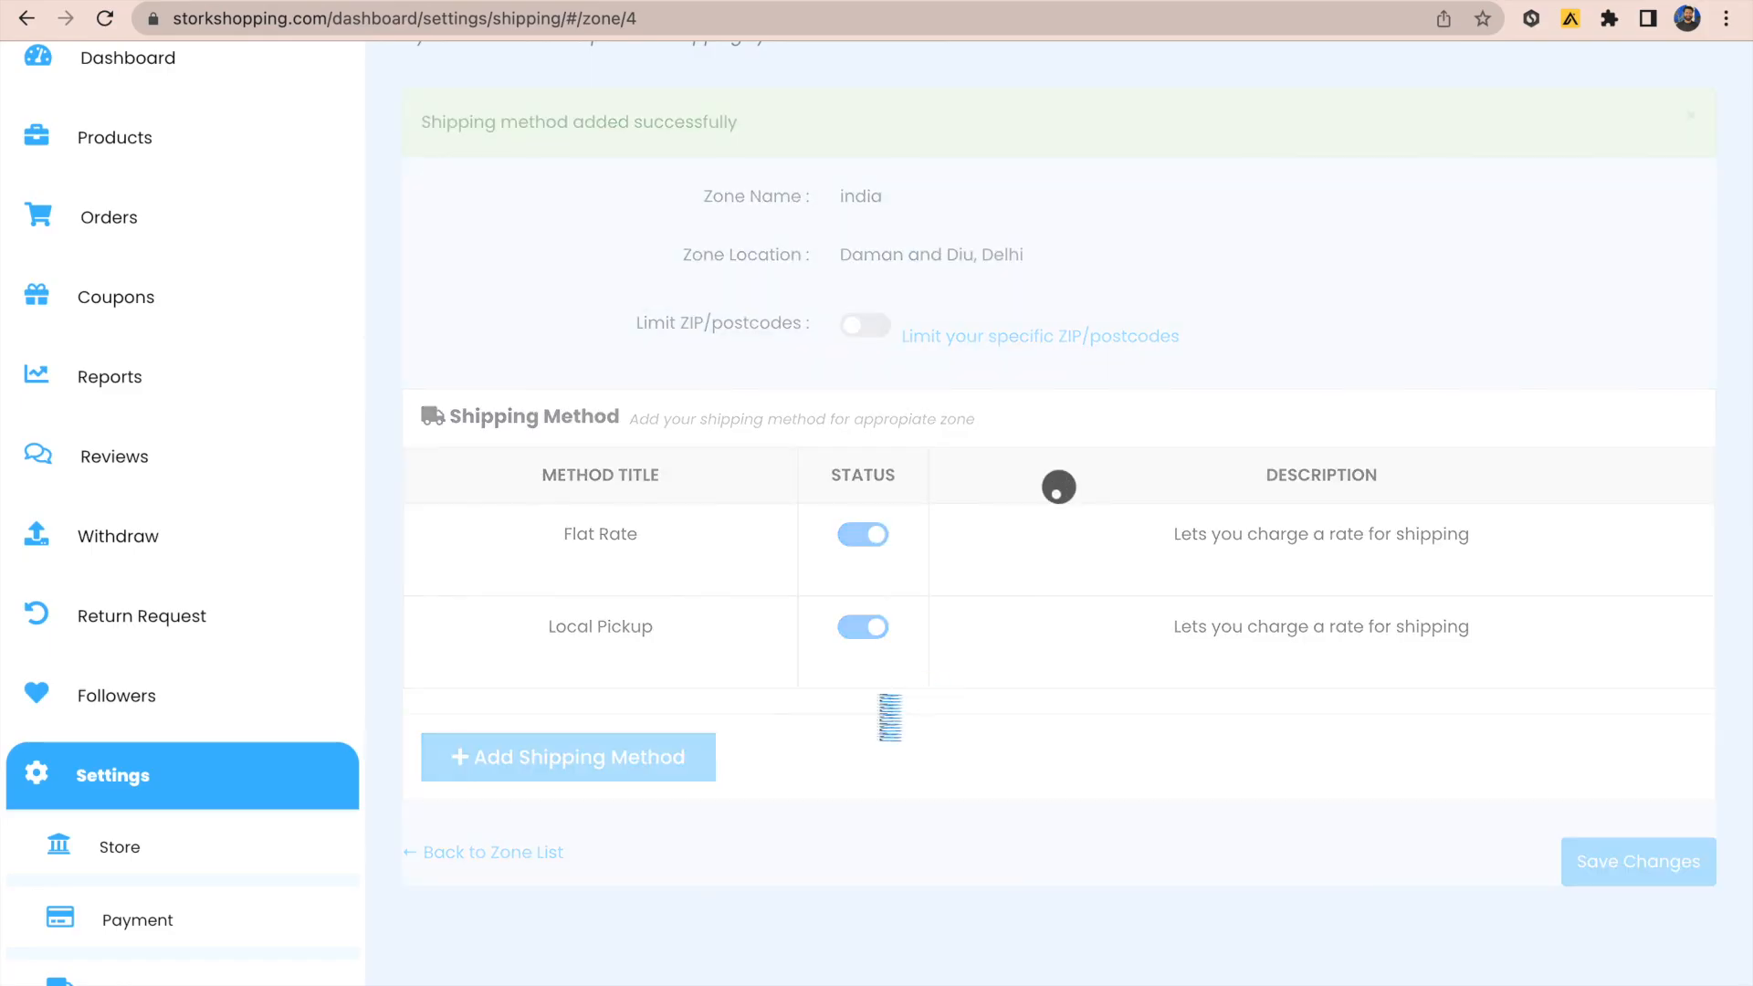
left_click(655, 848)
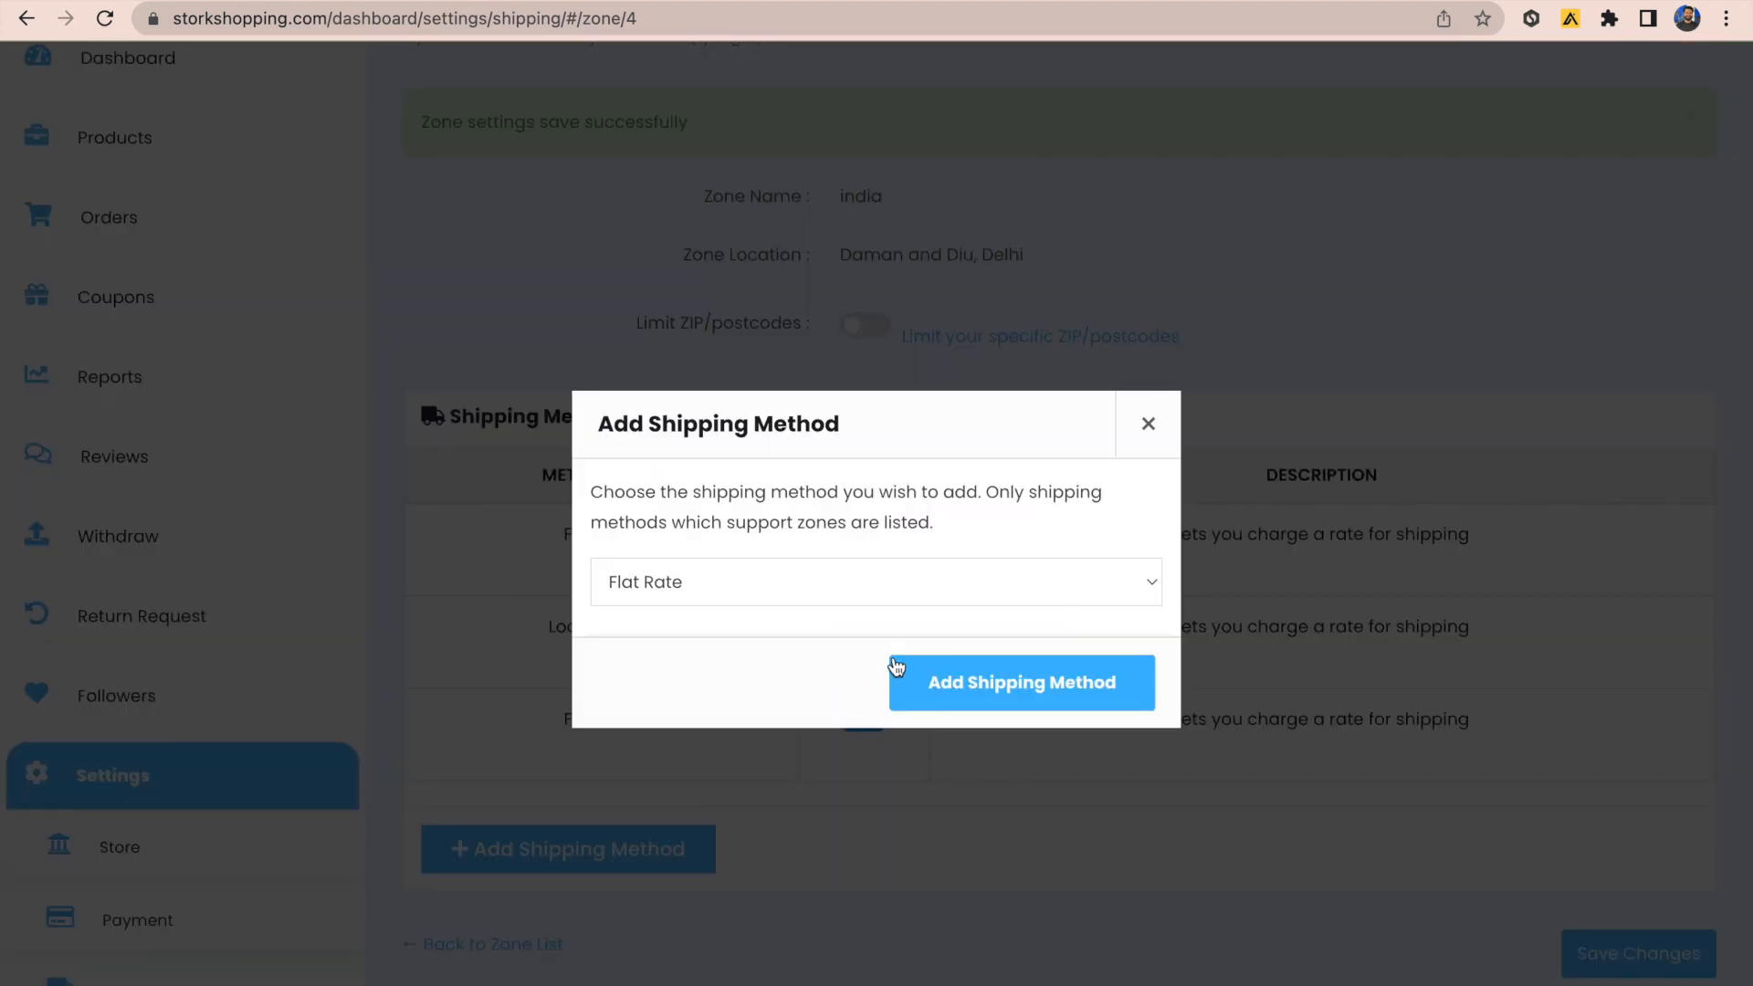
left_click(763, 593)
left_click(754, 611)
left_click(1019, 701)
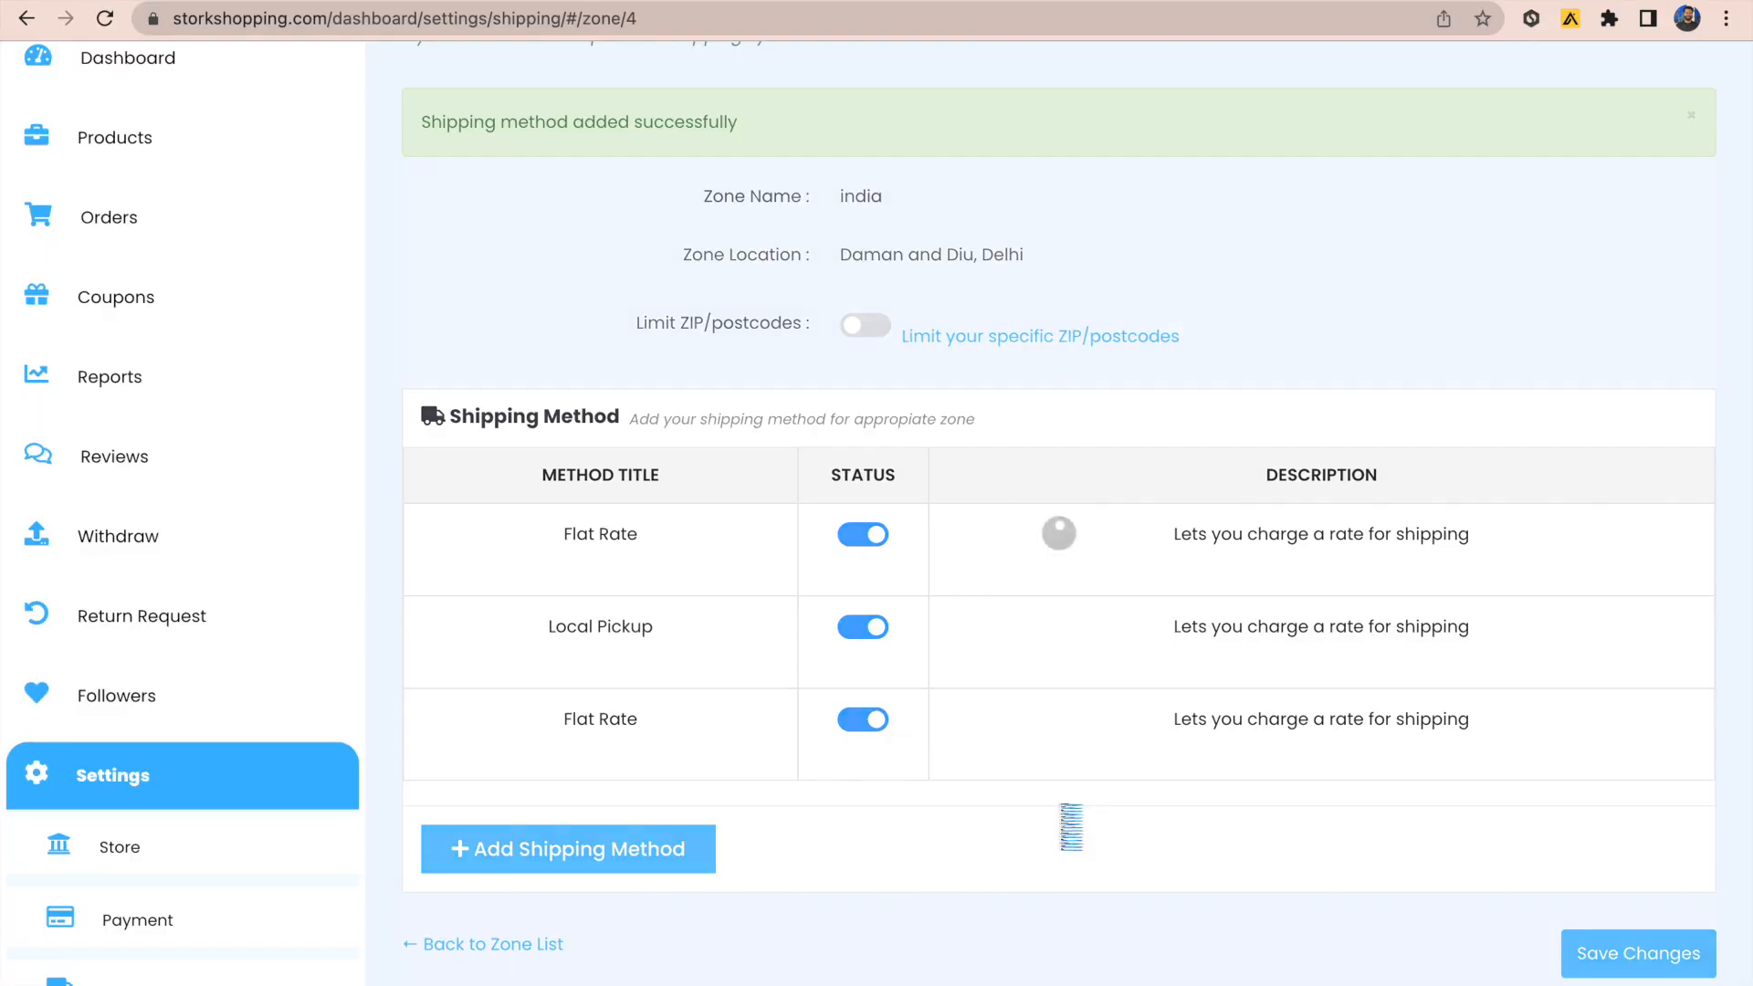
Step: Disable the original Flat Rate and Local Pickup methods and save the zone
left_click(862, 535)
left_click(863, 629)
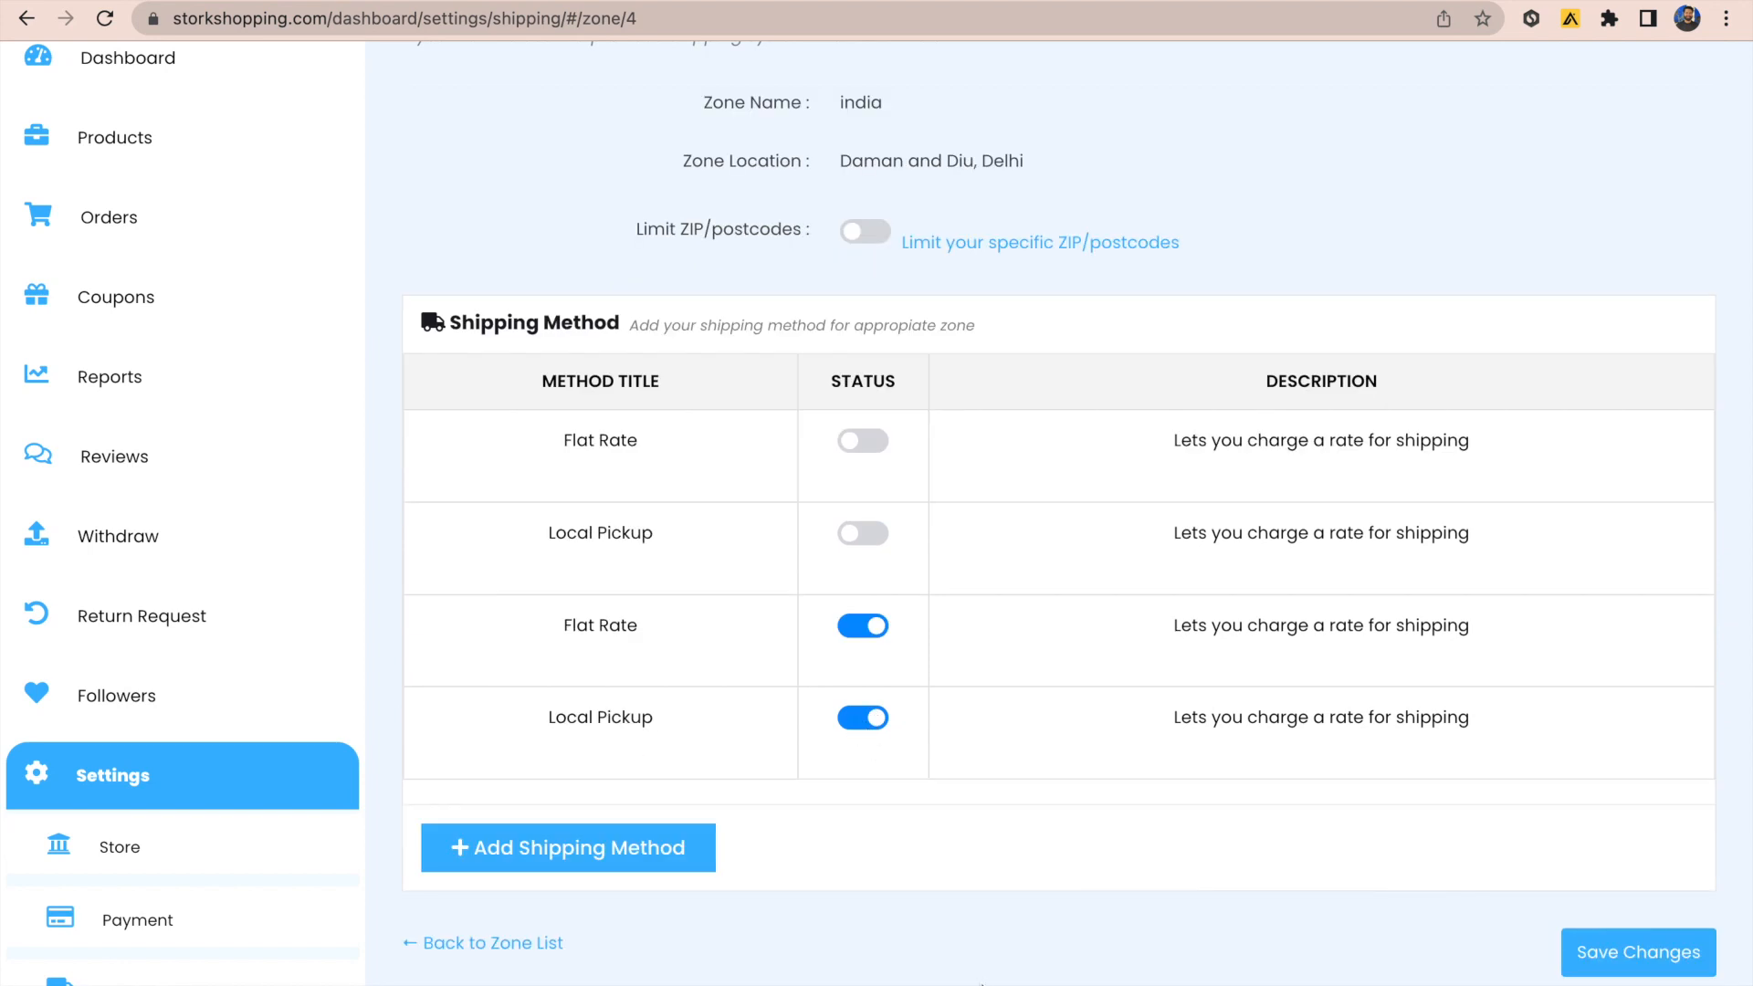
scroll(918, 927, "down", 1)
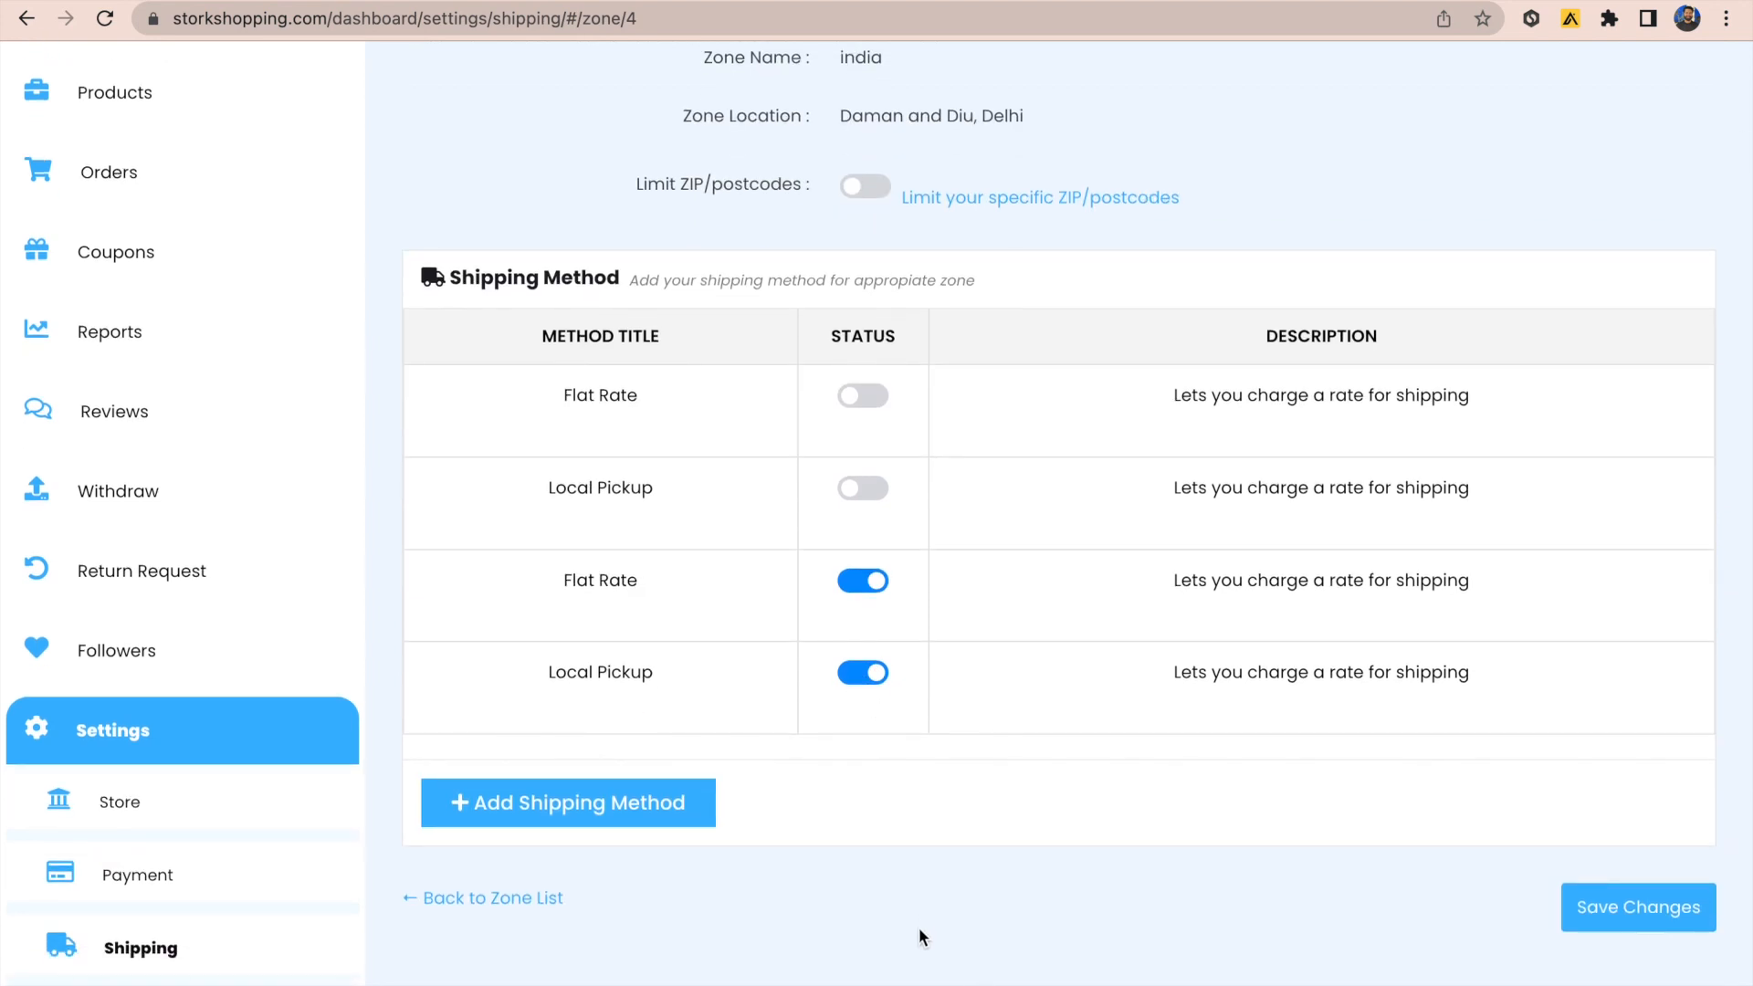
scroll(919, 927, "up", 3)
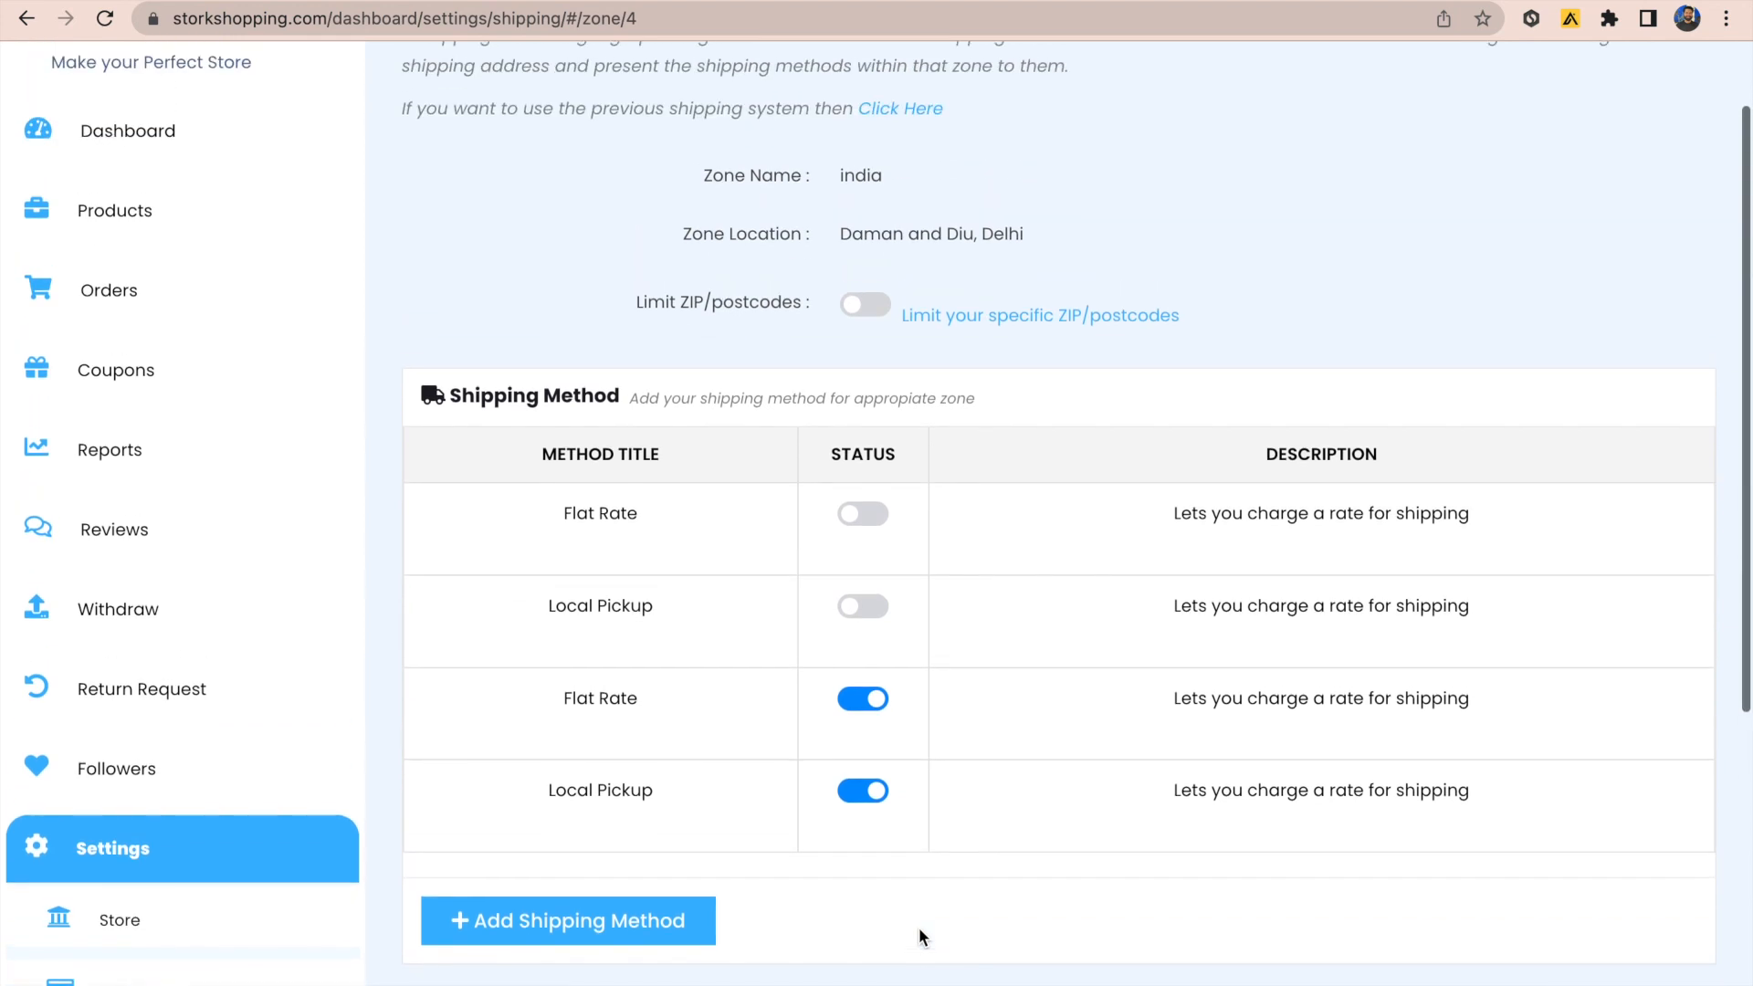
scroll(918, 928, "down", 2)
scroll(919, 928, "down", 2)
mouse_move(769, 650)
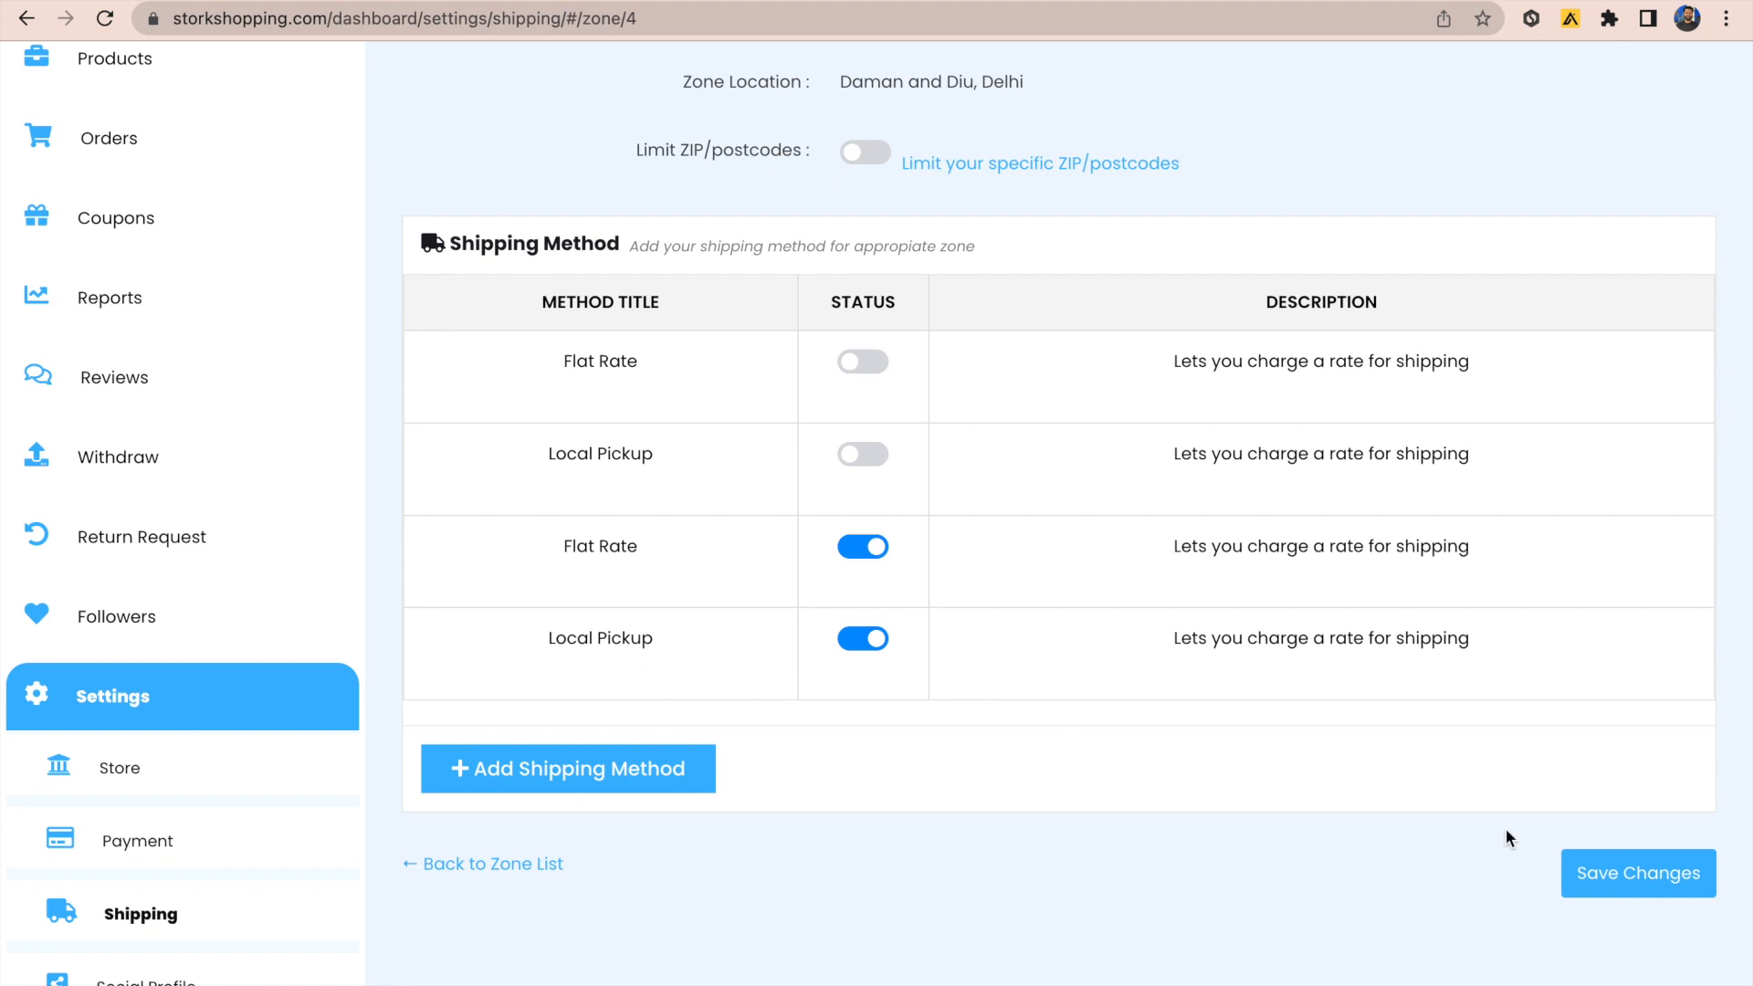
left_click(1608, 878)
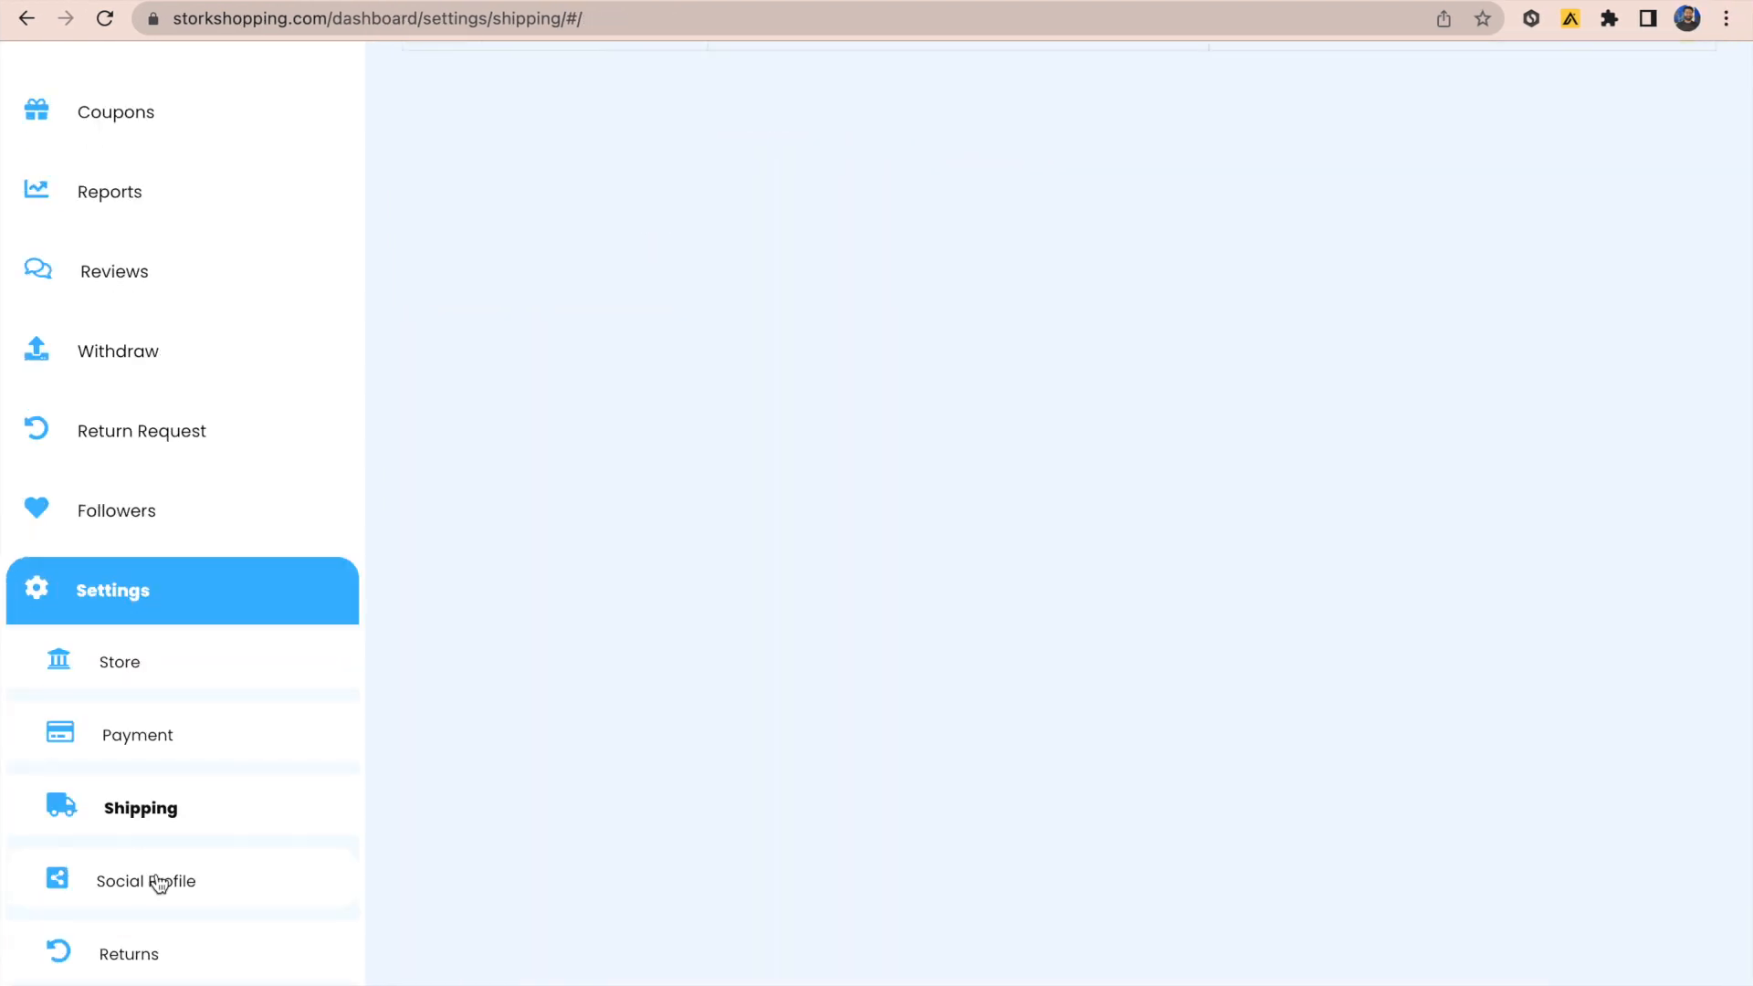
Step: Go to Settings > Returns to open the RMA warranty settings page
left_click(157, 883)
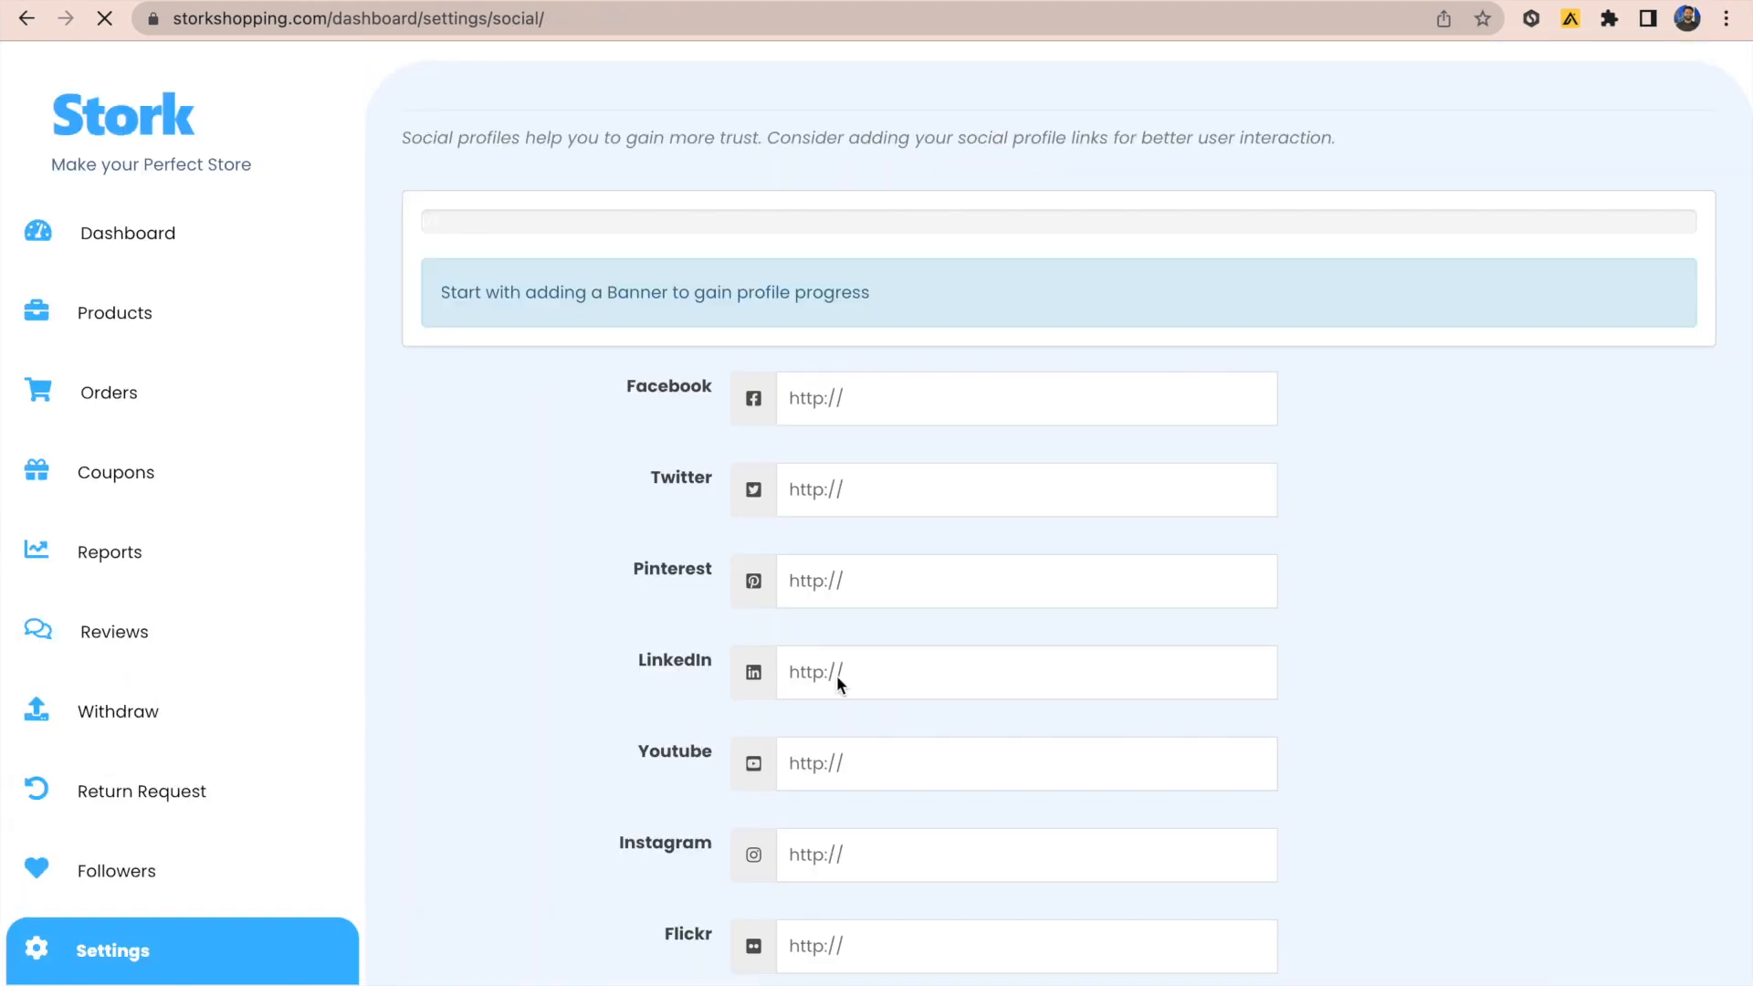
scroll(1323, 565, "down", 3)
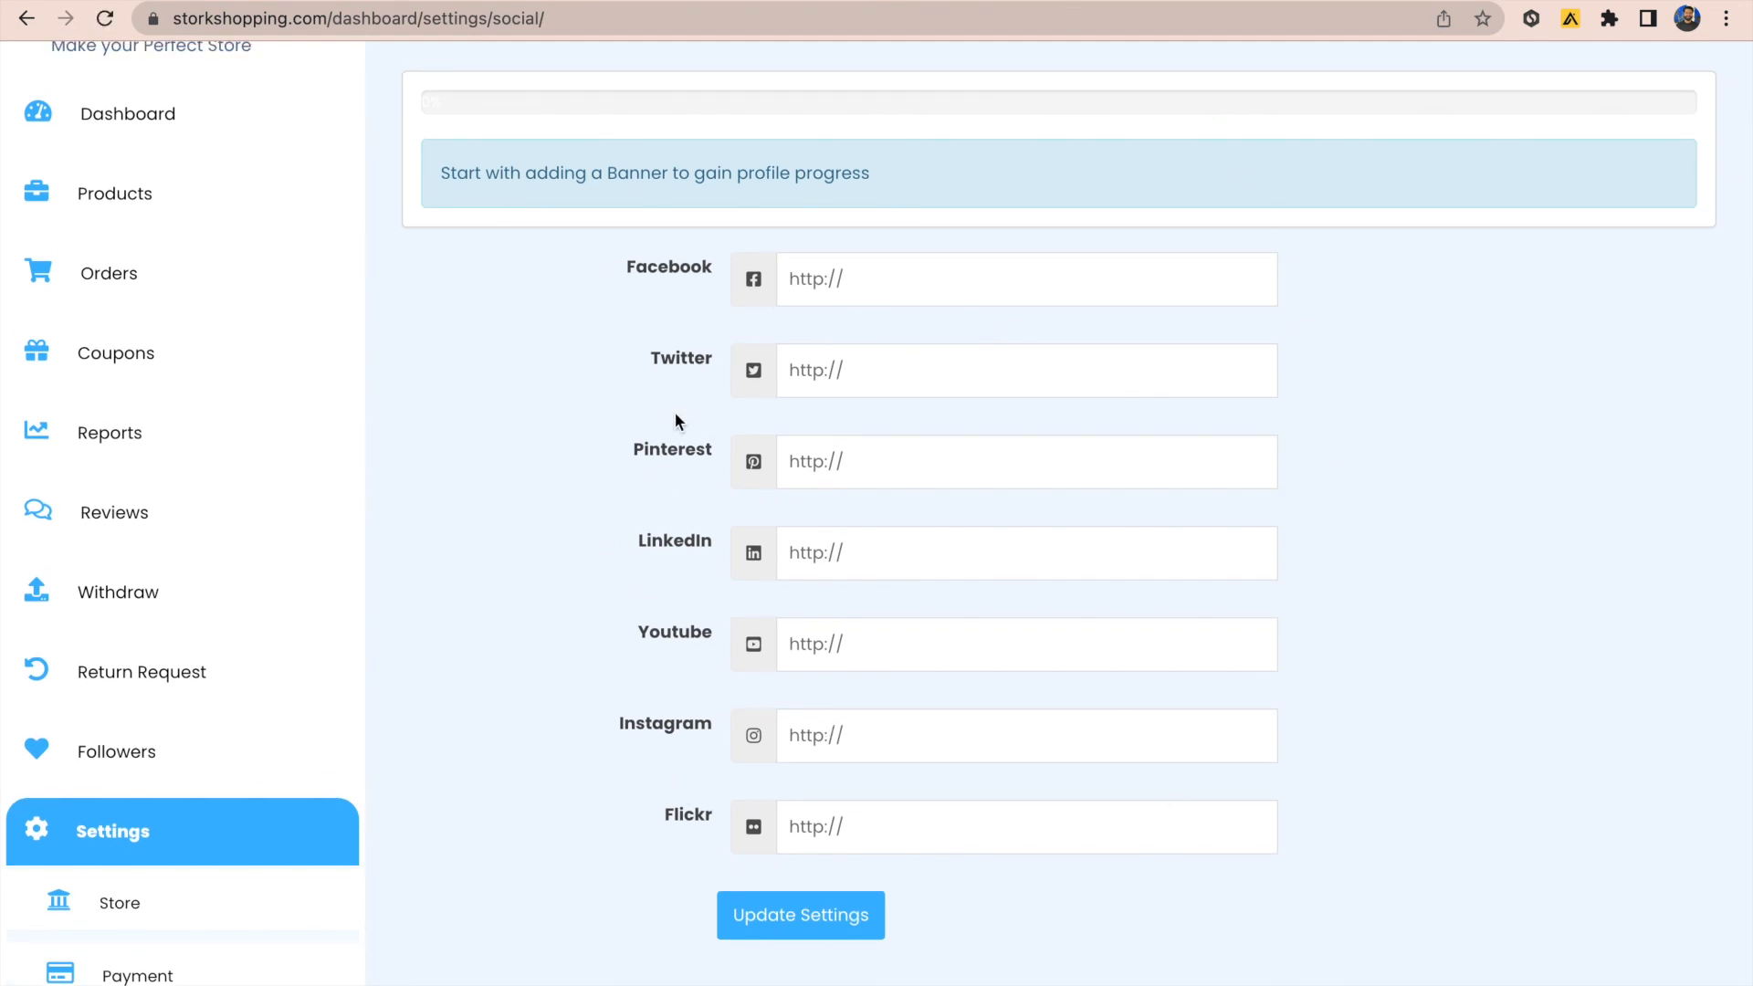
scroll(806, 215, "down", 2)
scroll(456, 712, "down", 4)
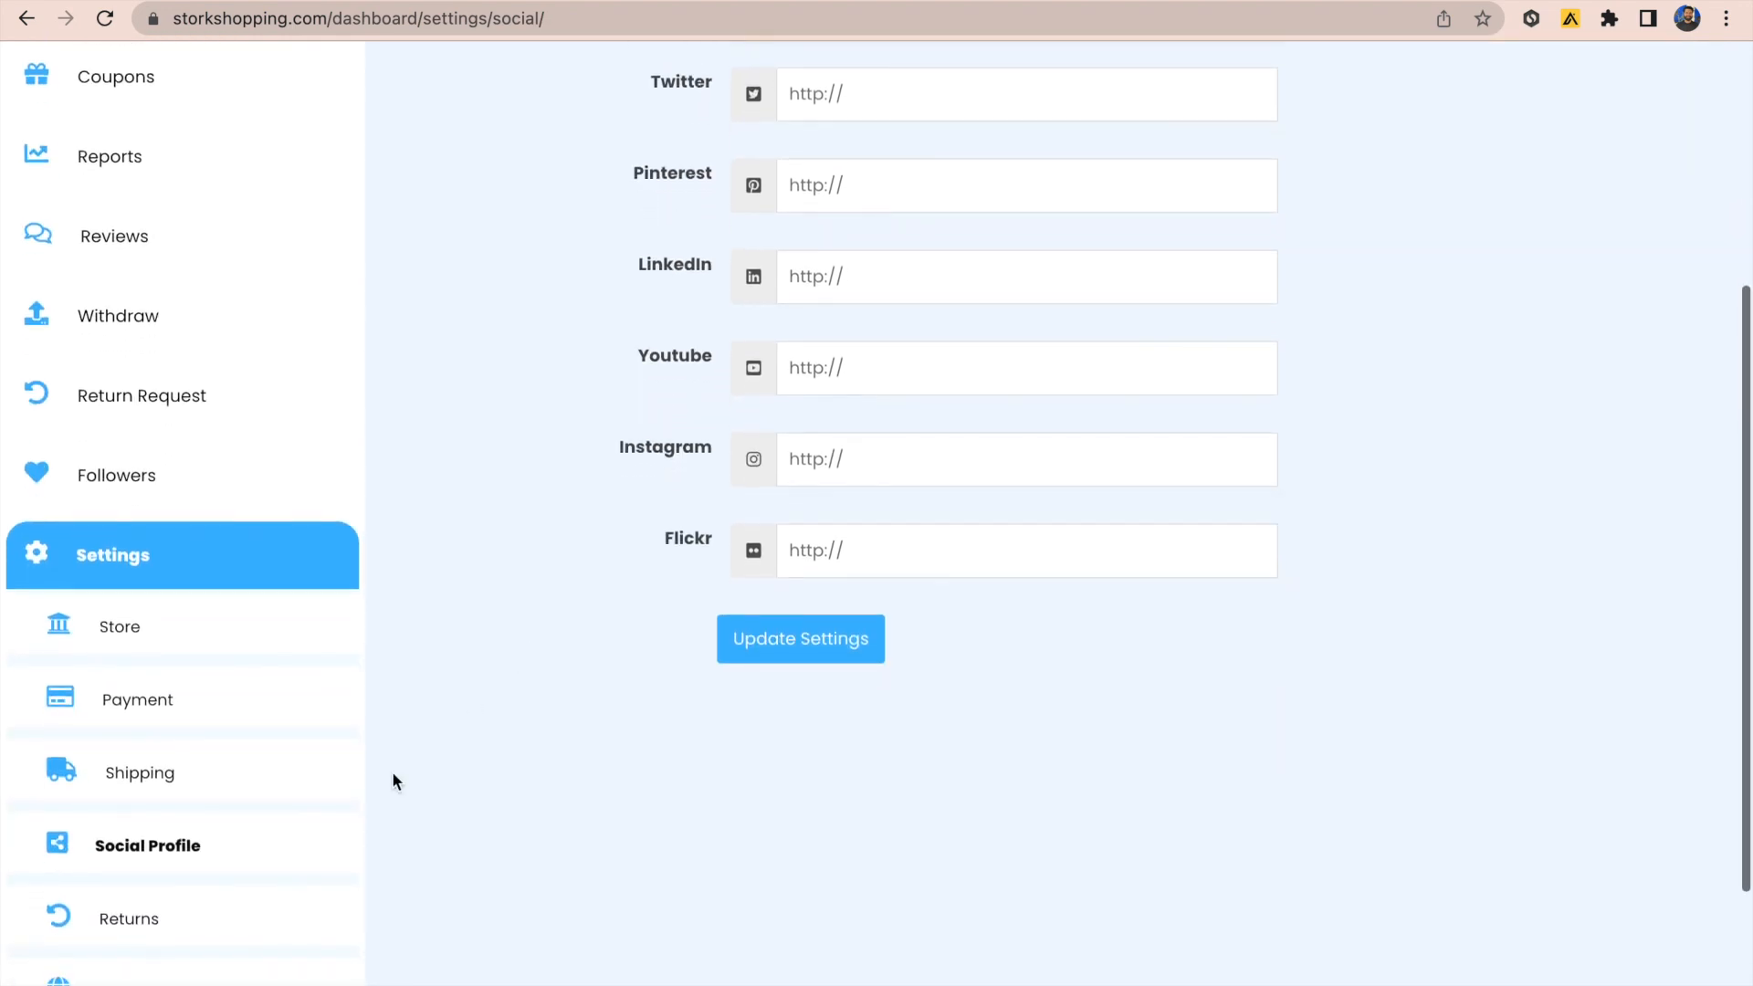
left_click(145, 927)
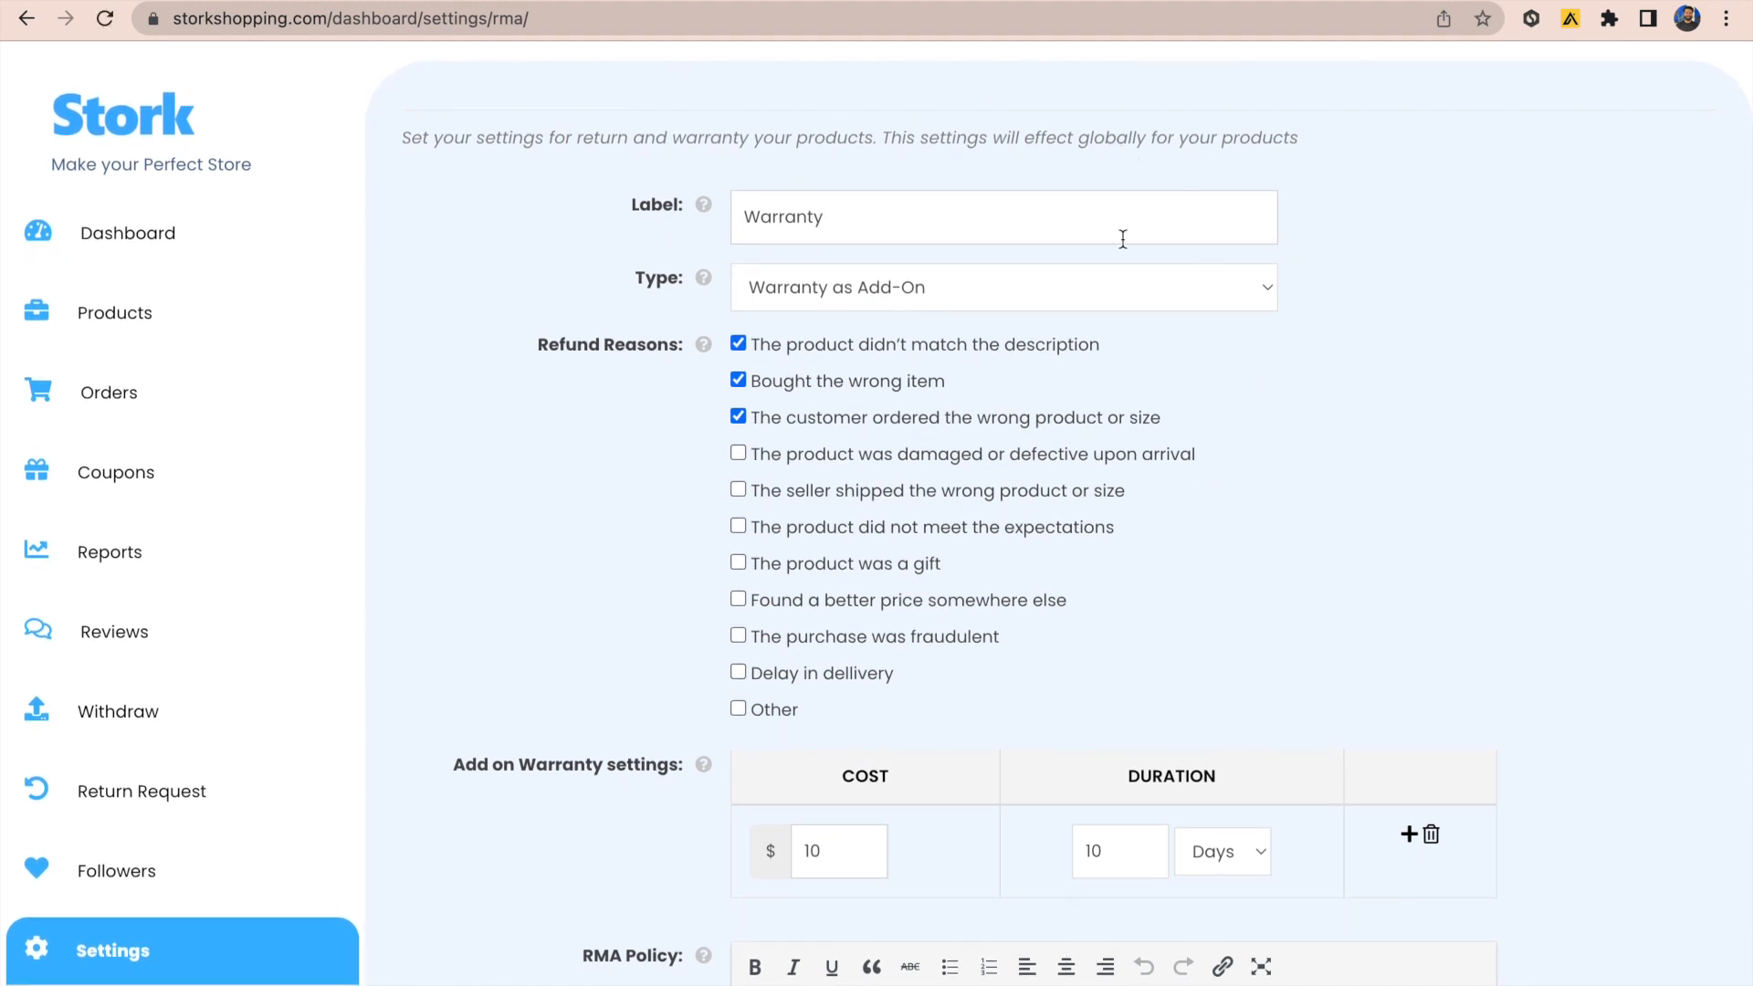
Step: Set warranty type to Warranty Included with Limited length of 10 Days
left_click(1019, 299)
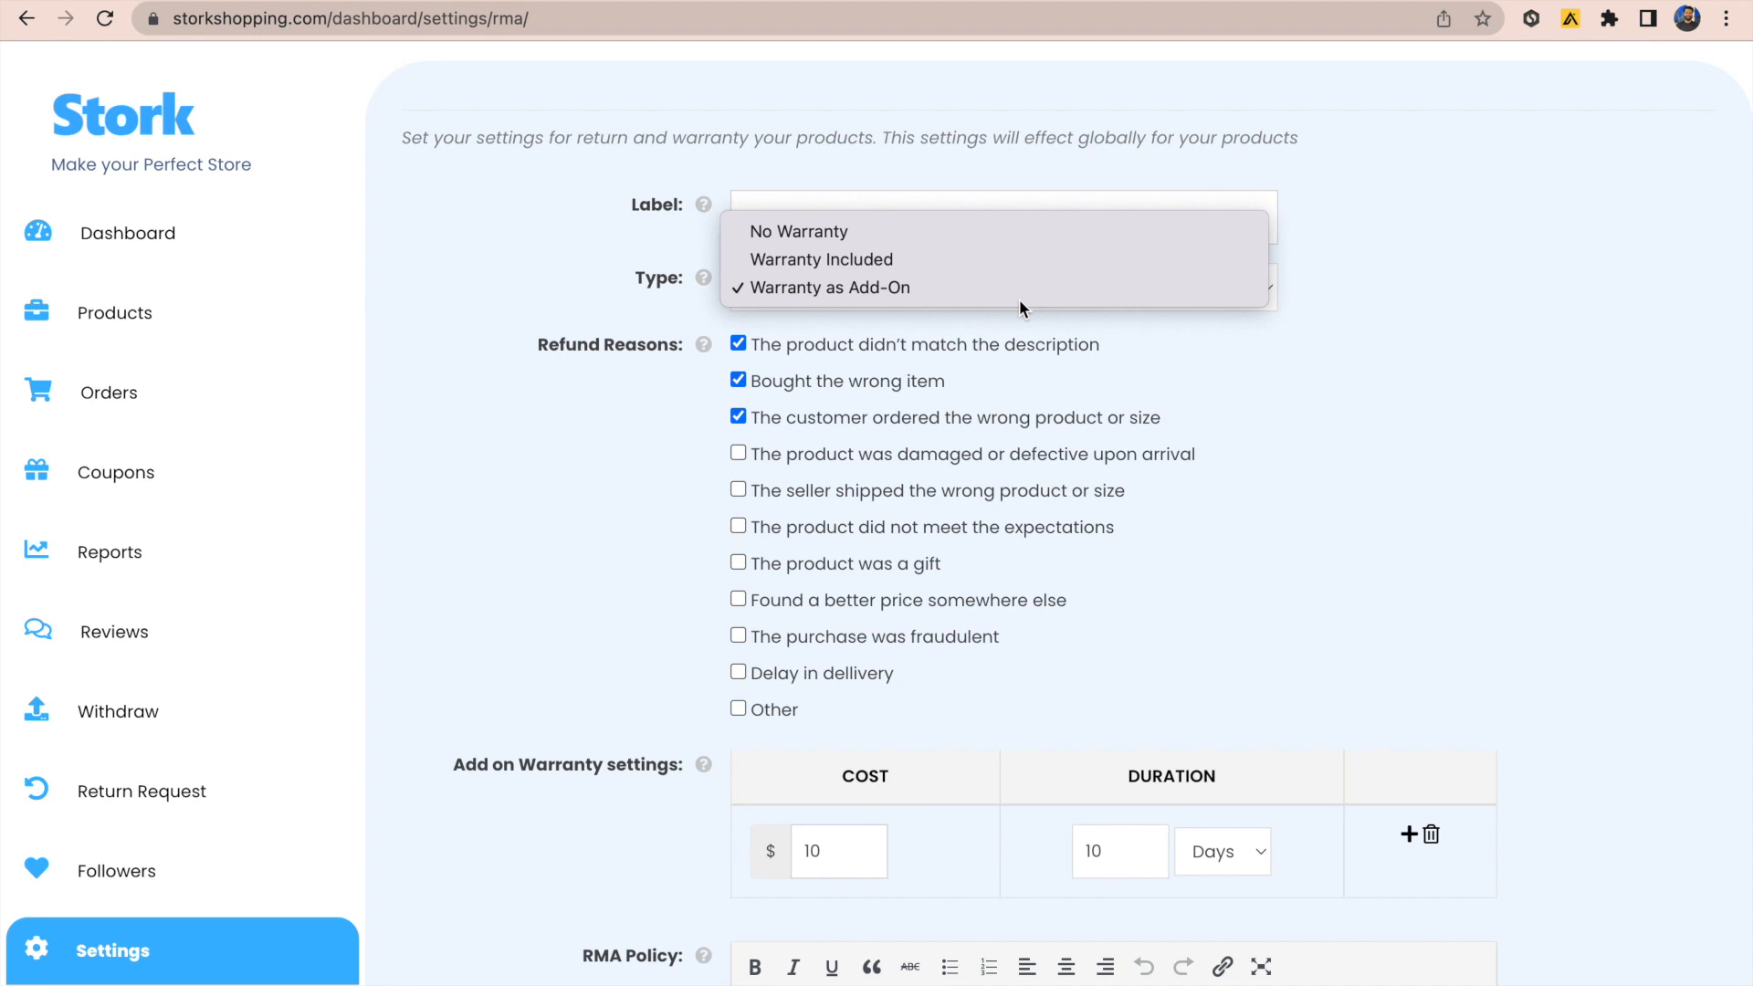
left_click(906, 256)
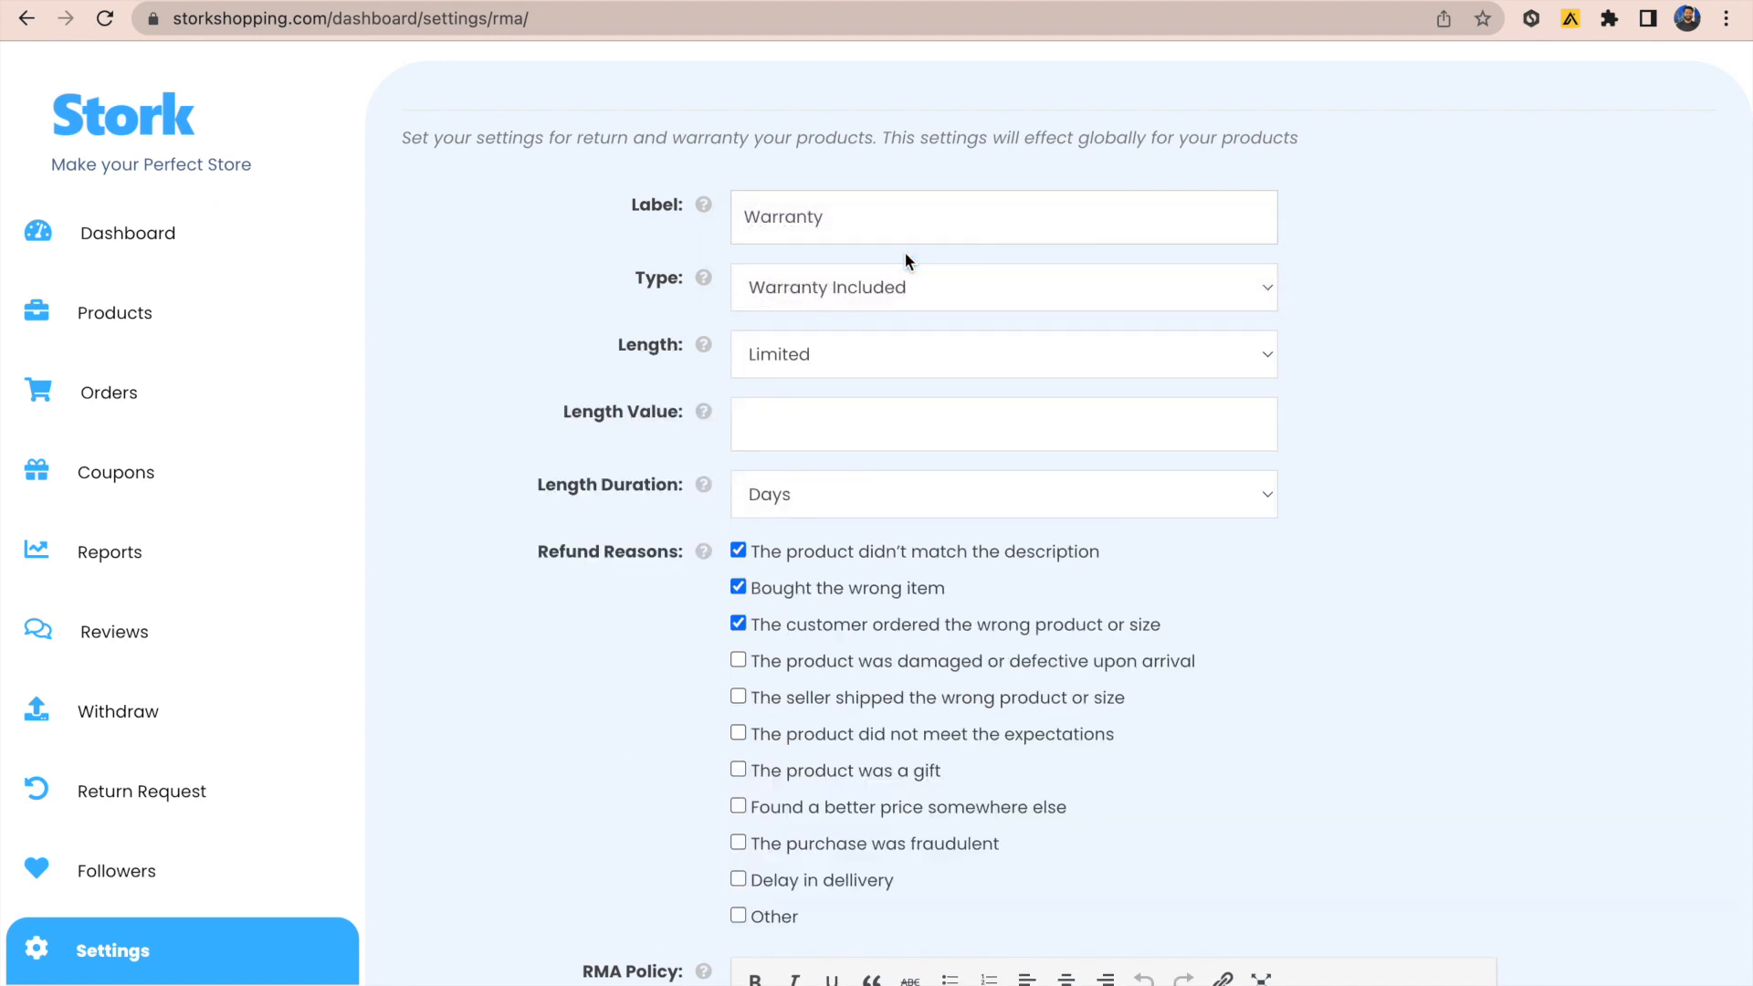
left_click(873, 363)
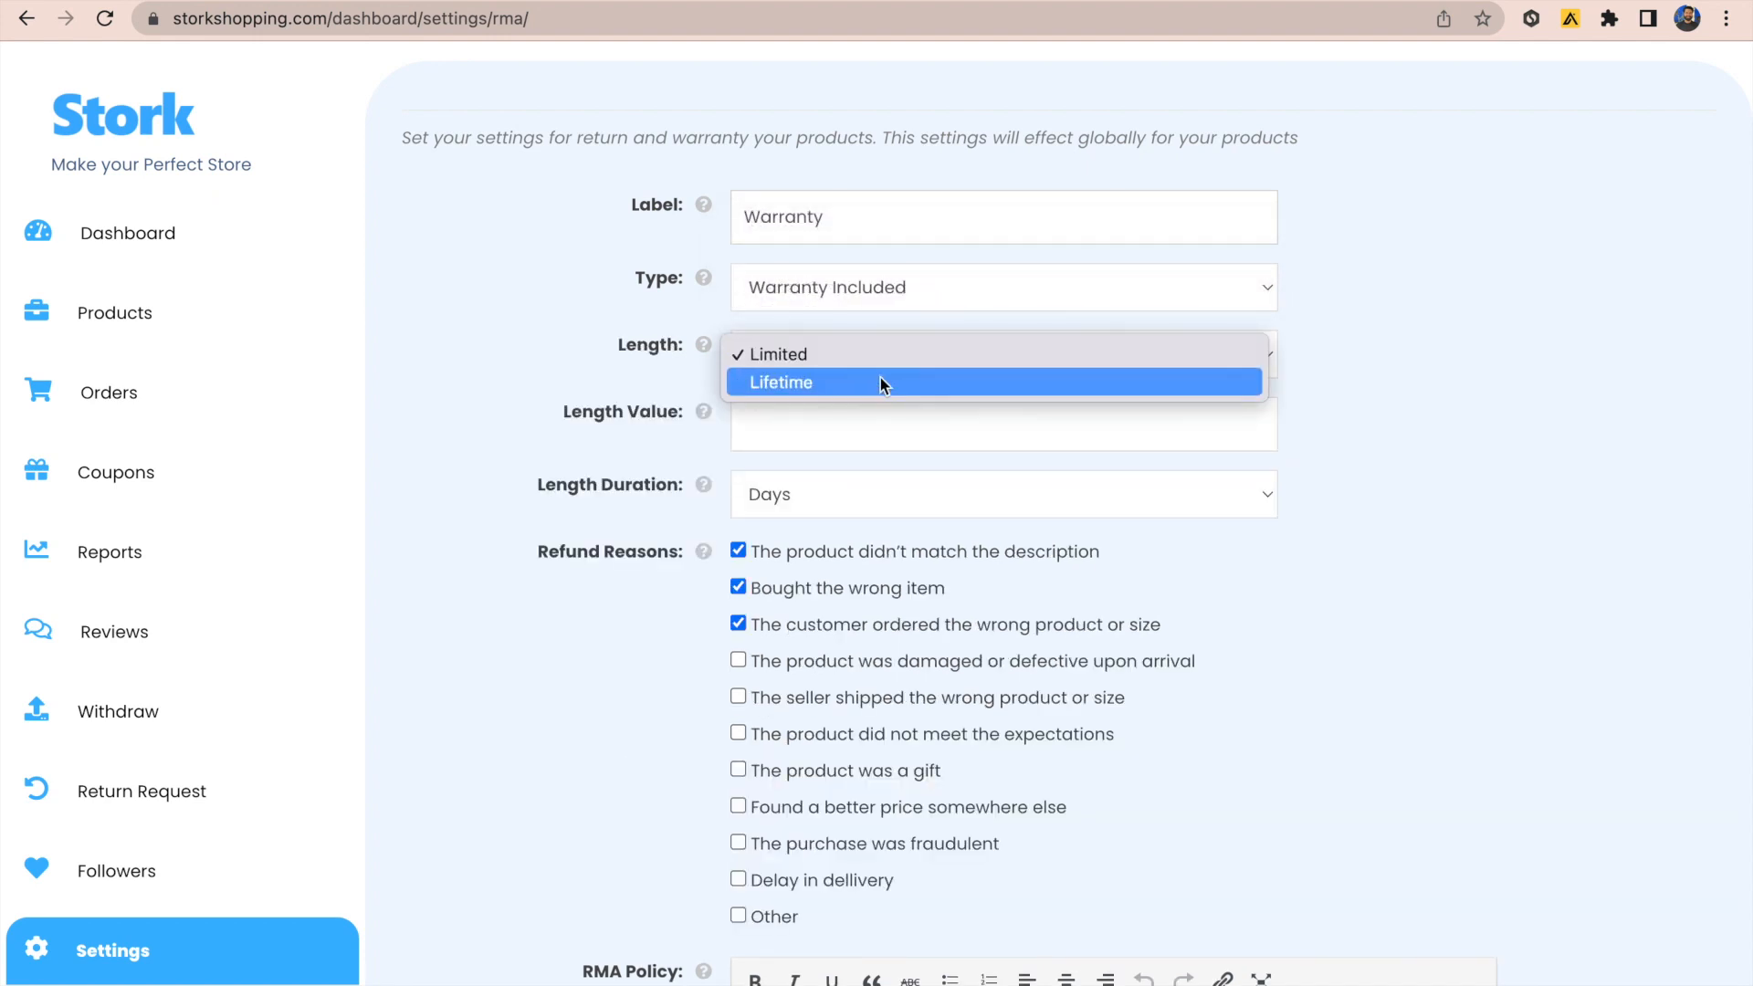
left_click(1296, 378)
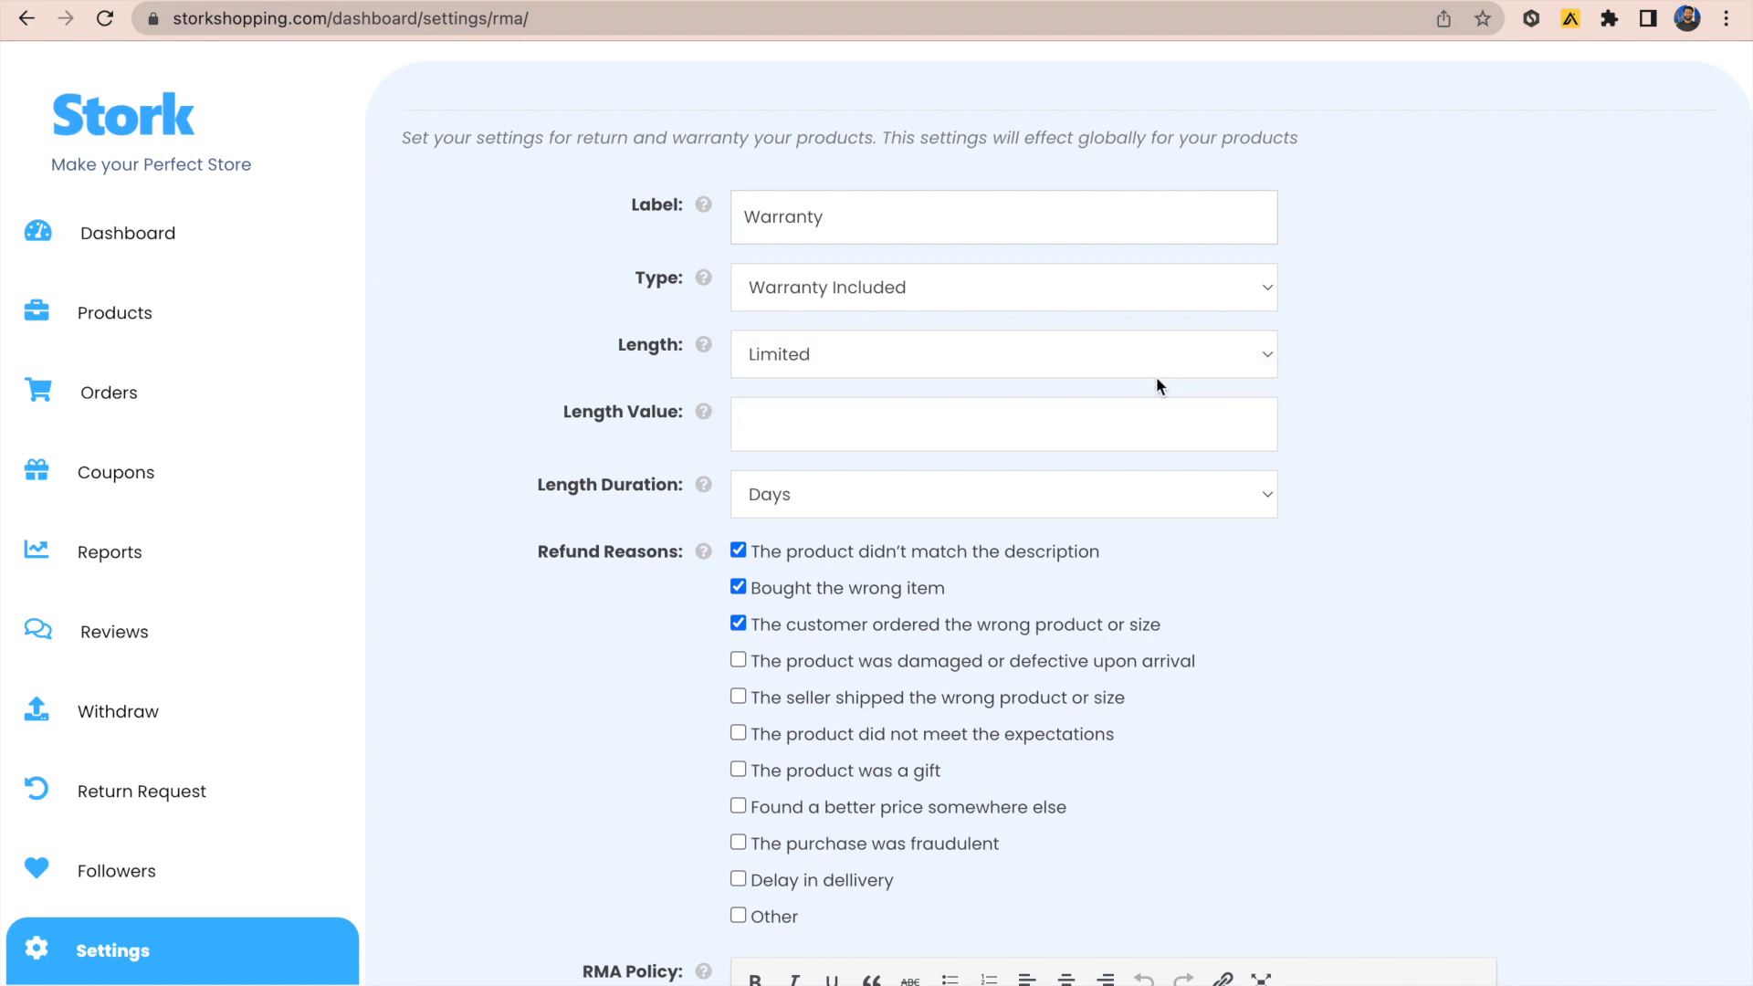
left_click(1263, 359)
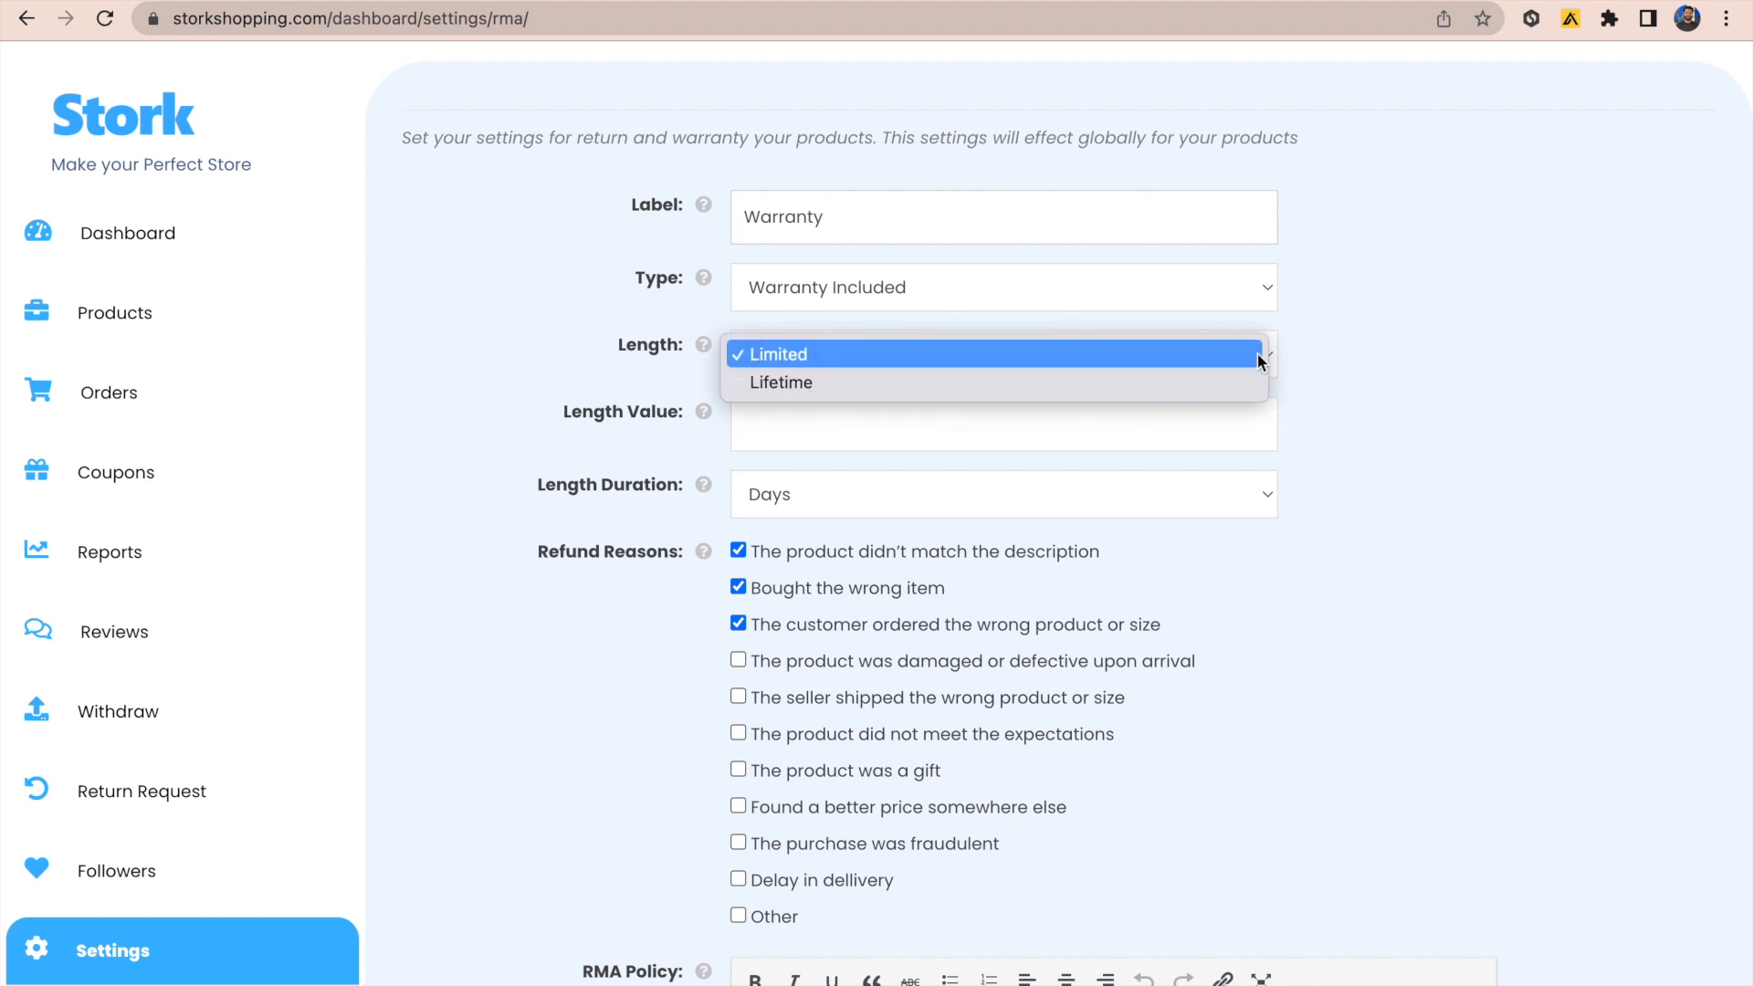
left_click(1264, 356)
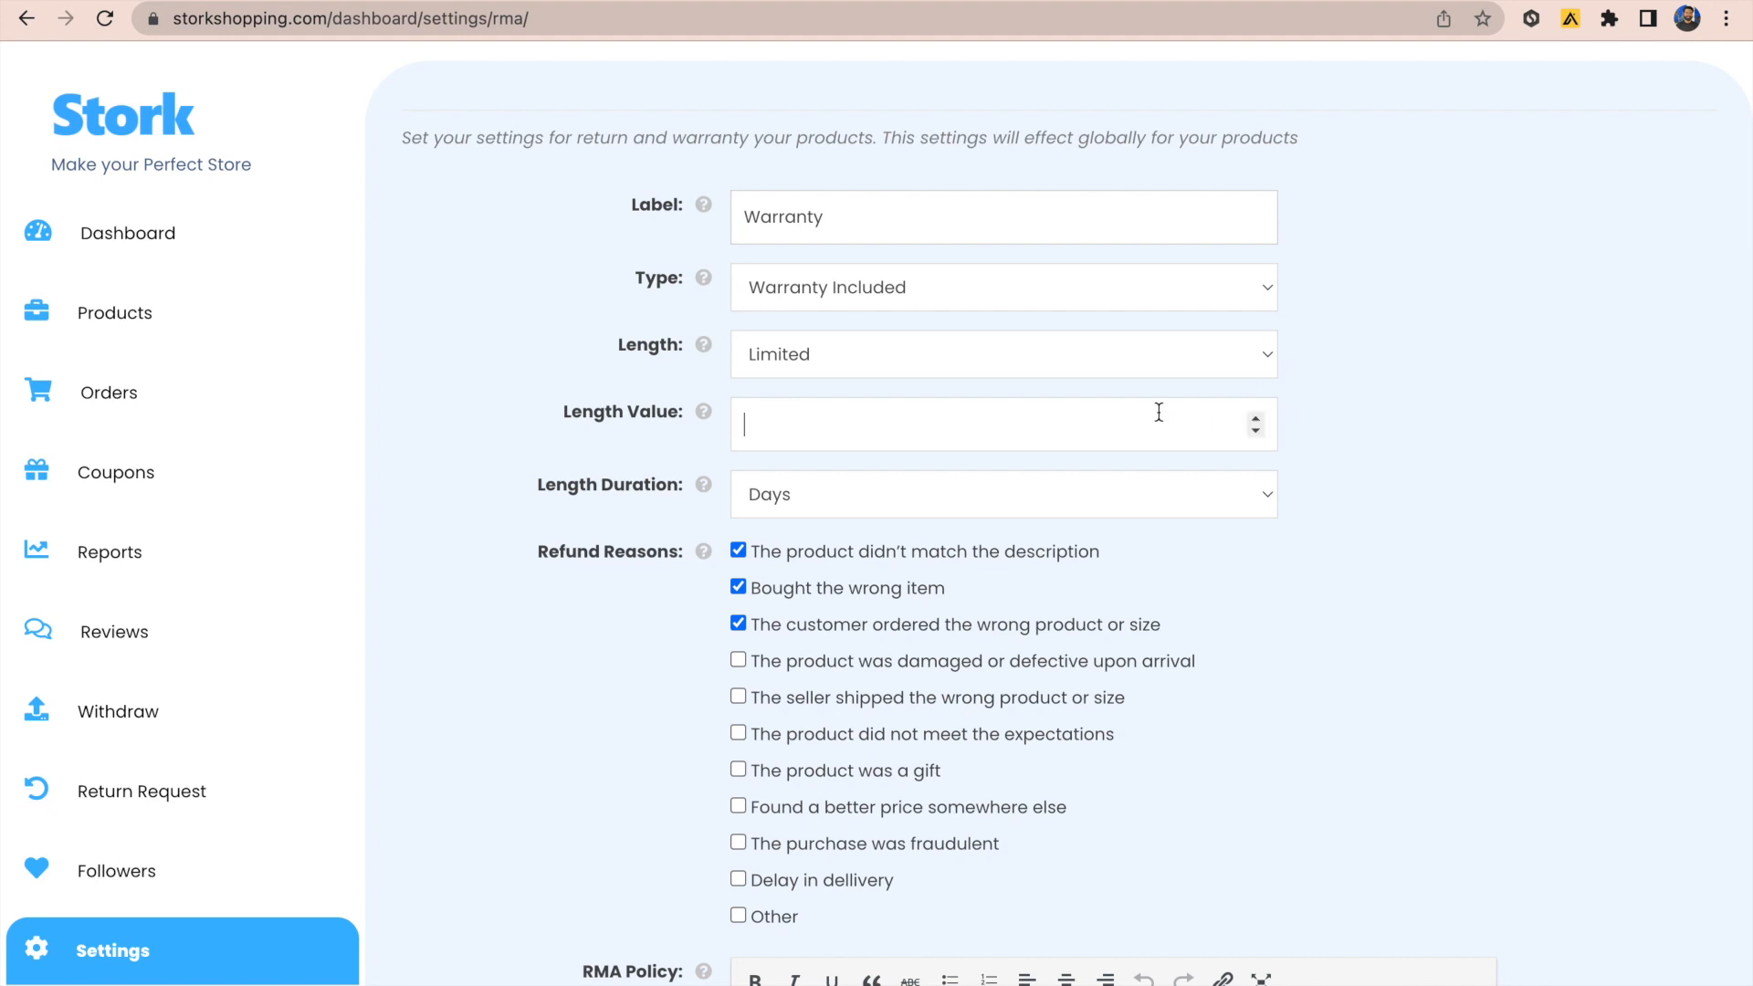
type("10")
left_click(1360, 477)
left_click(1220, 501)
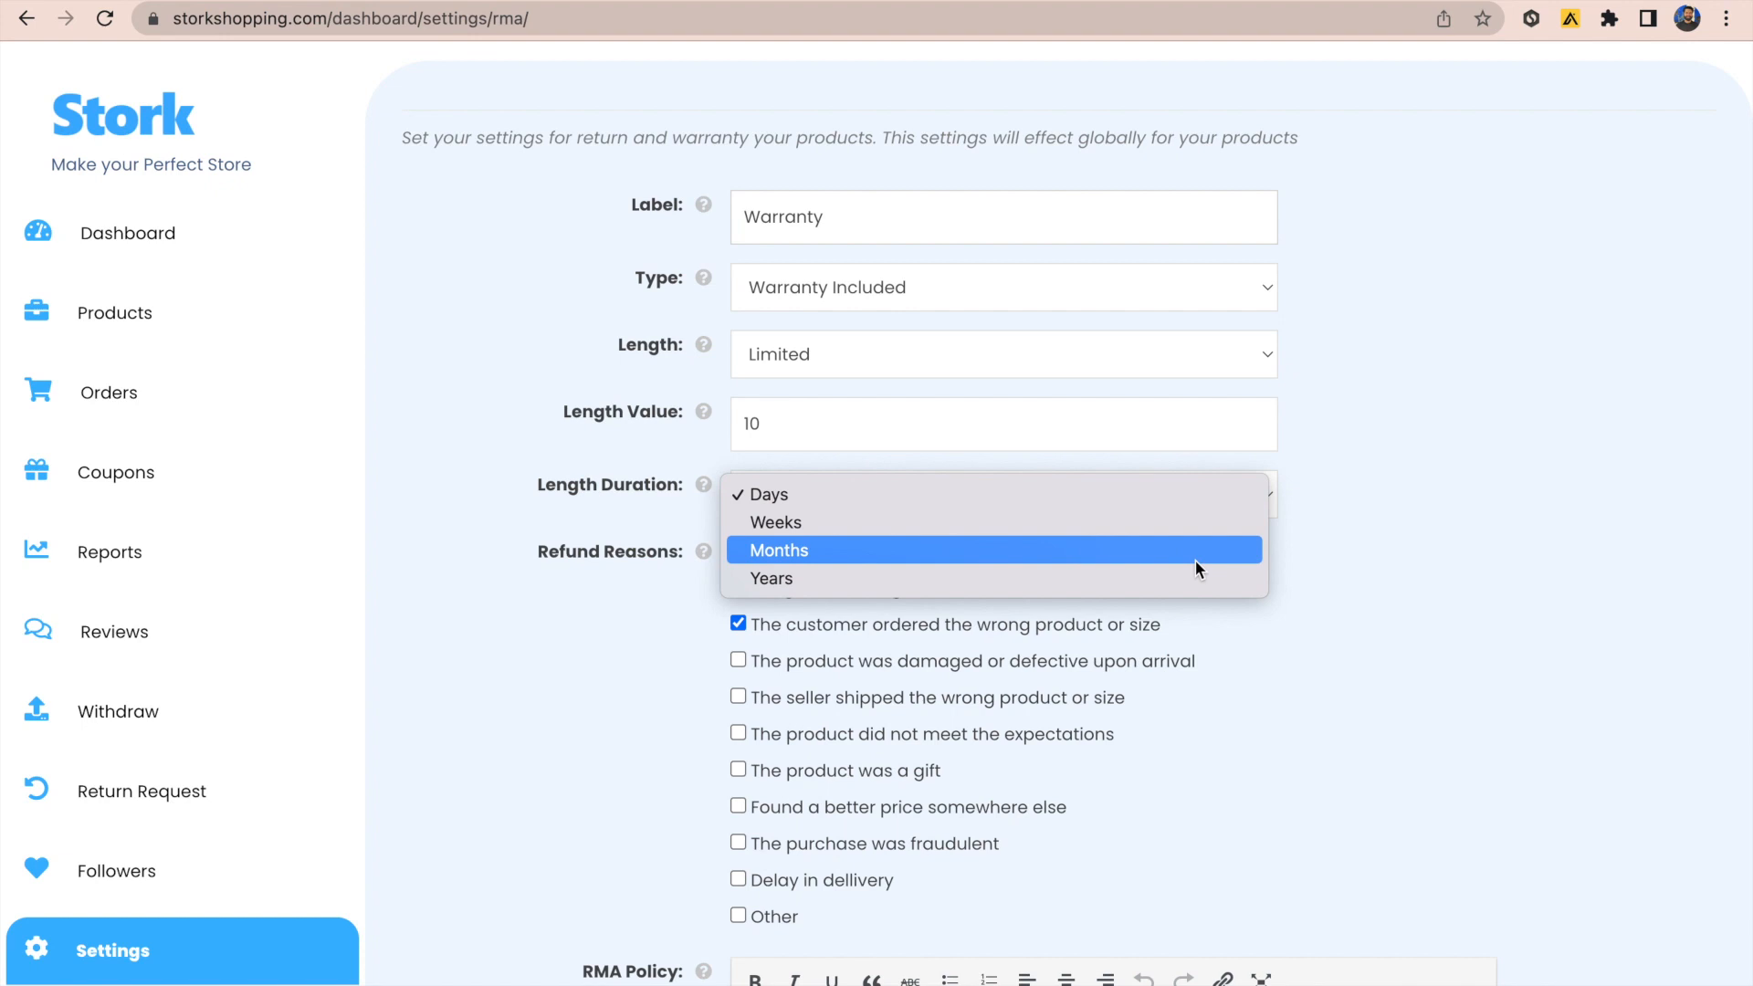
left_click(1193, 496)
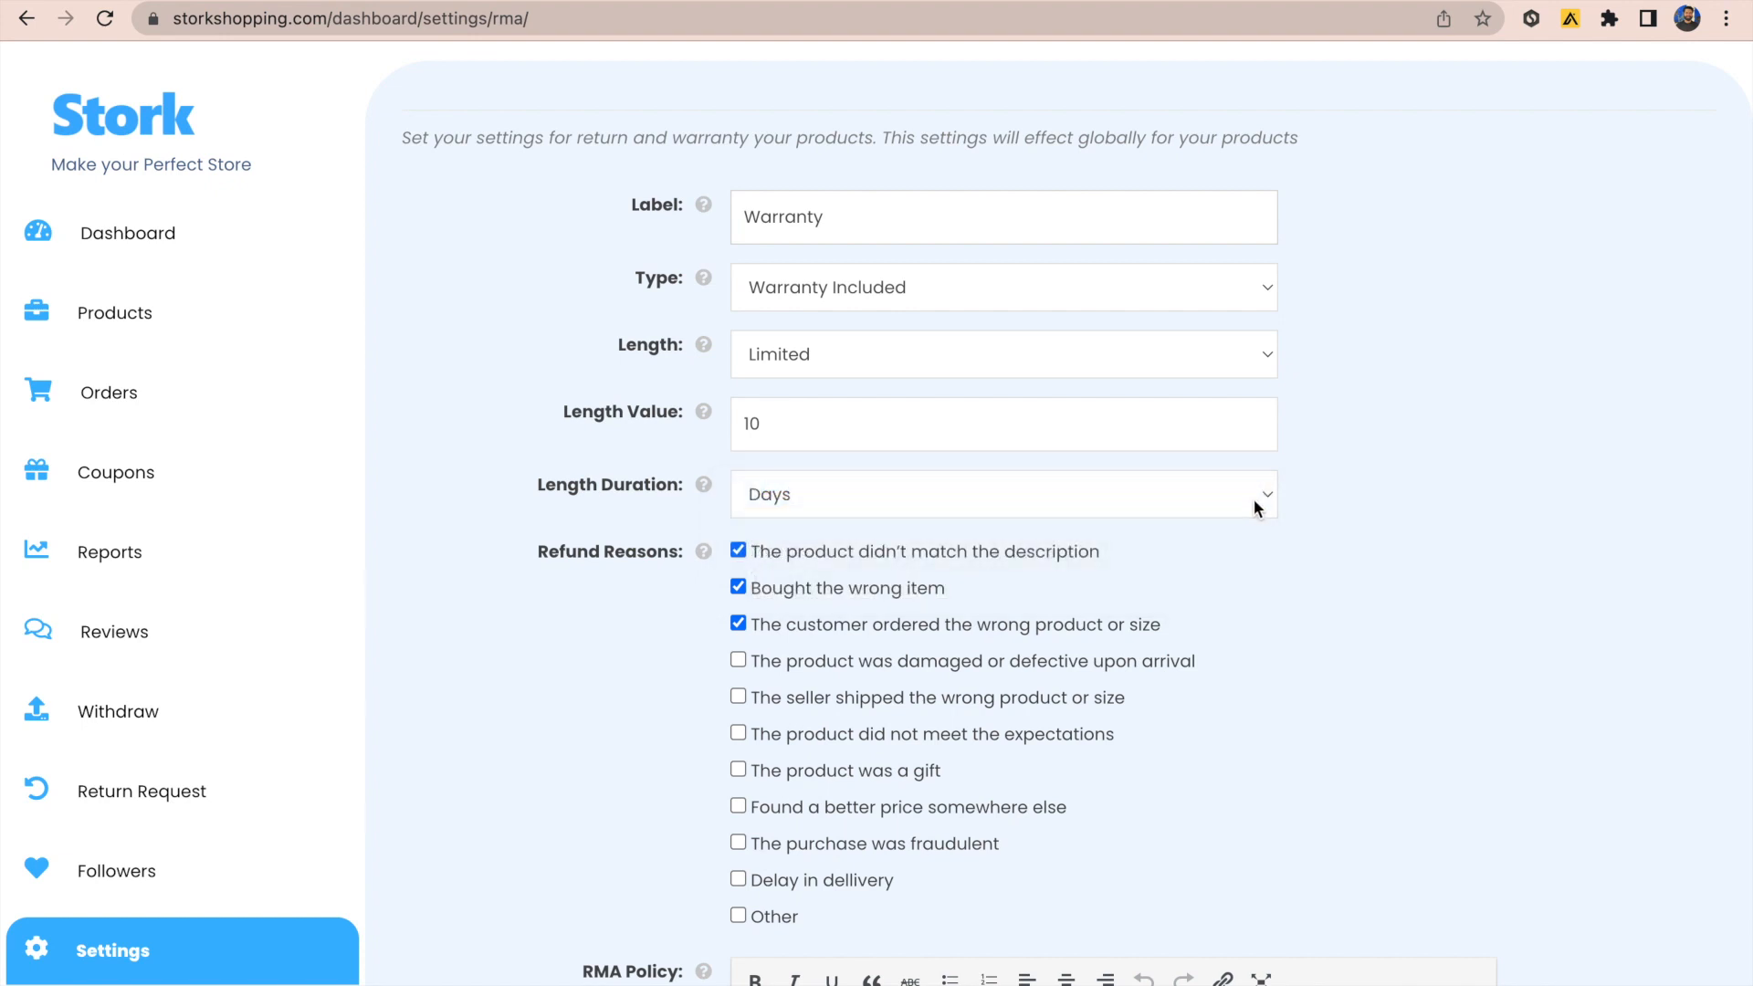
Step: Select the RMA return policy text at the bottom of the form
scroll(1359, 559, "down", 3)
scroll(974, 940, "down", 5)
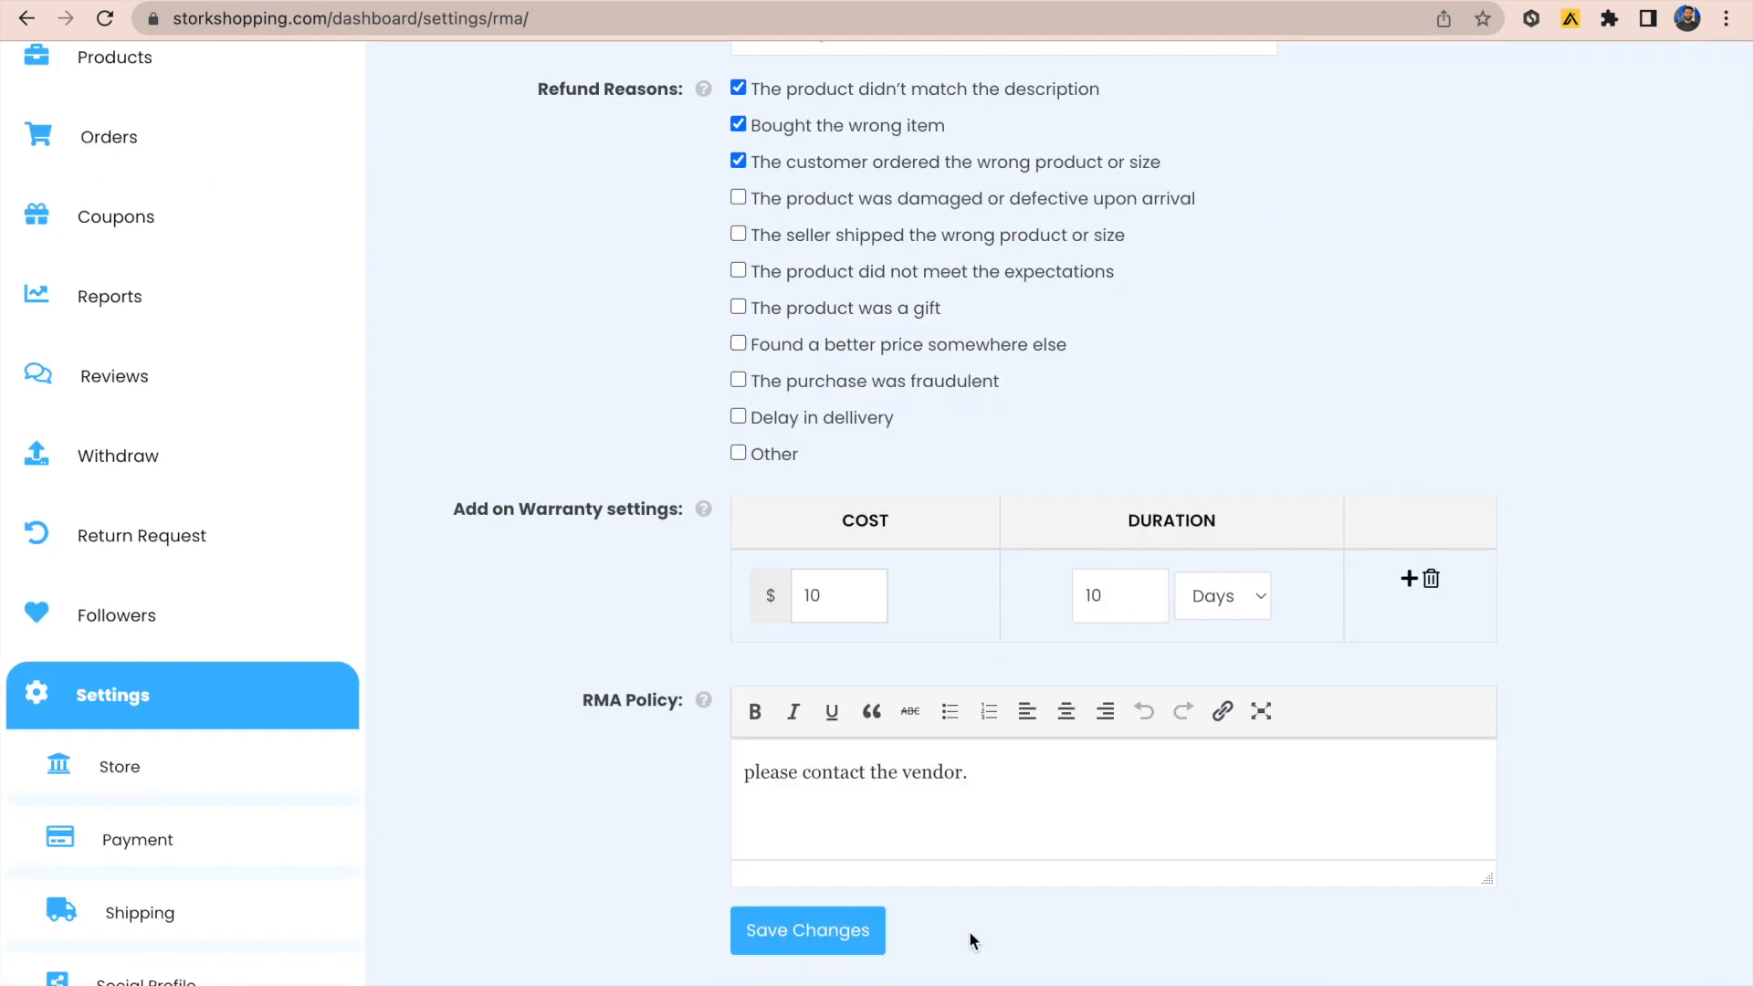
left_click_drag(992, 770, 685, 771)
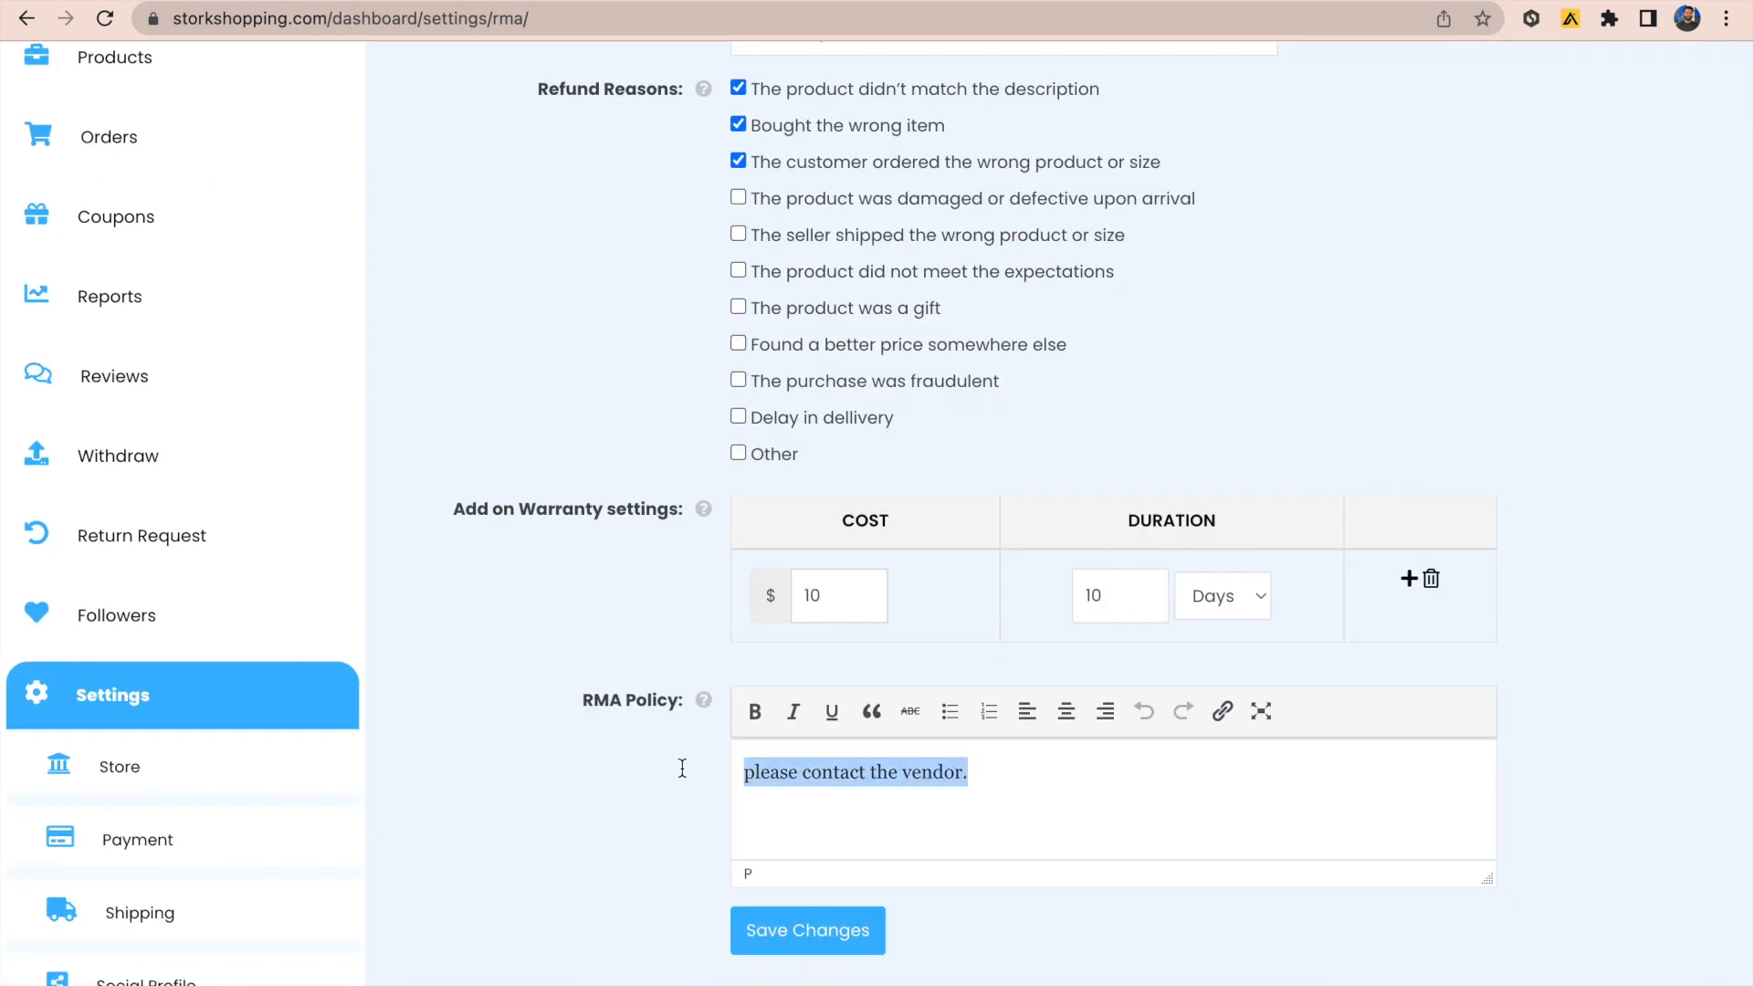
Step: Save the return settings and open the Products list showing the Red shirt listing
left_click(822, 941)
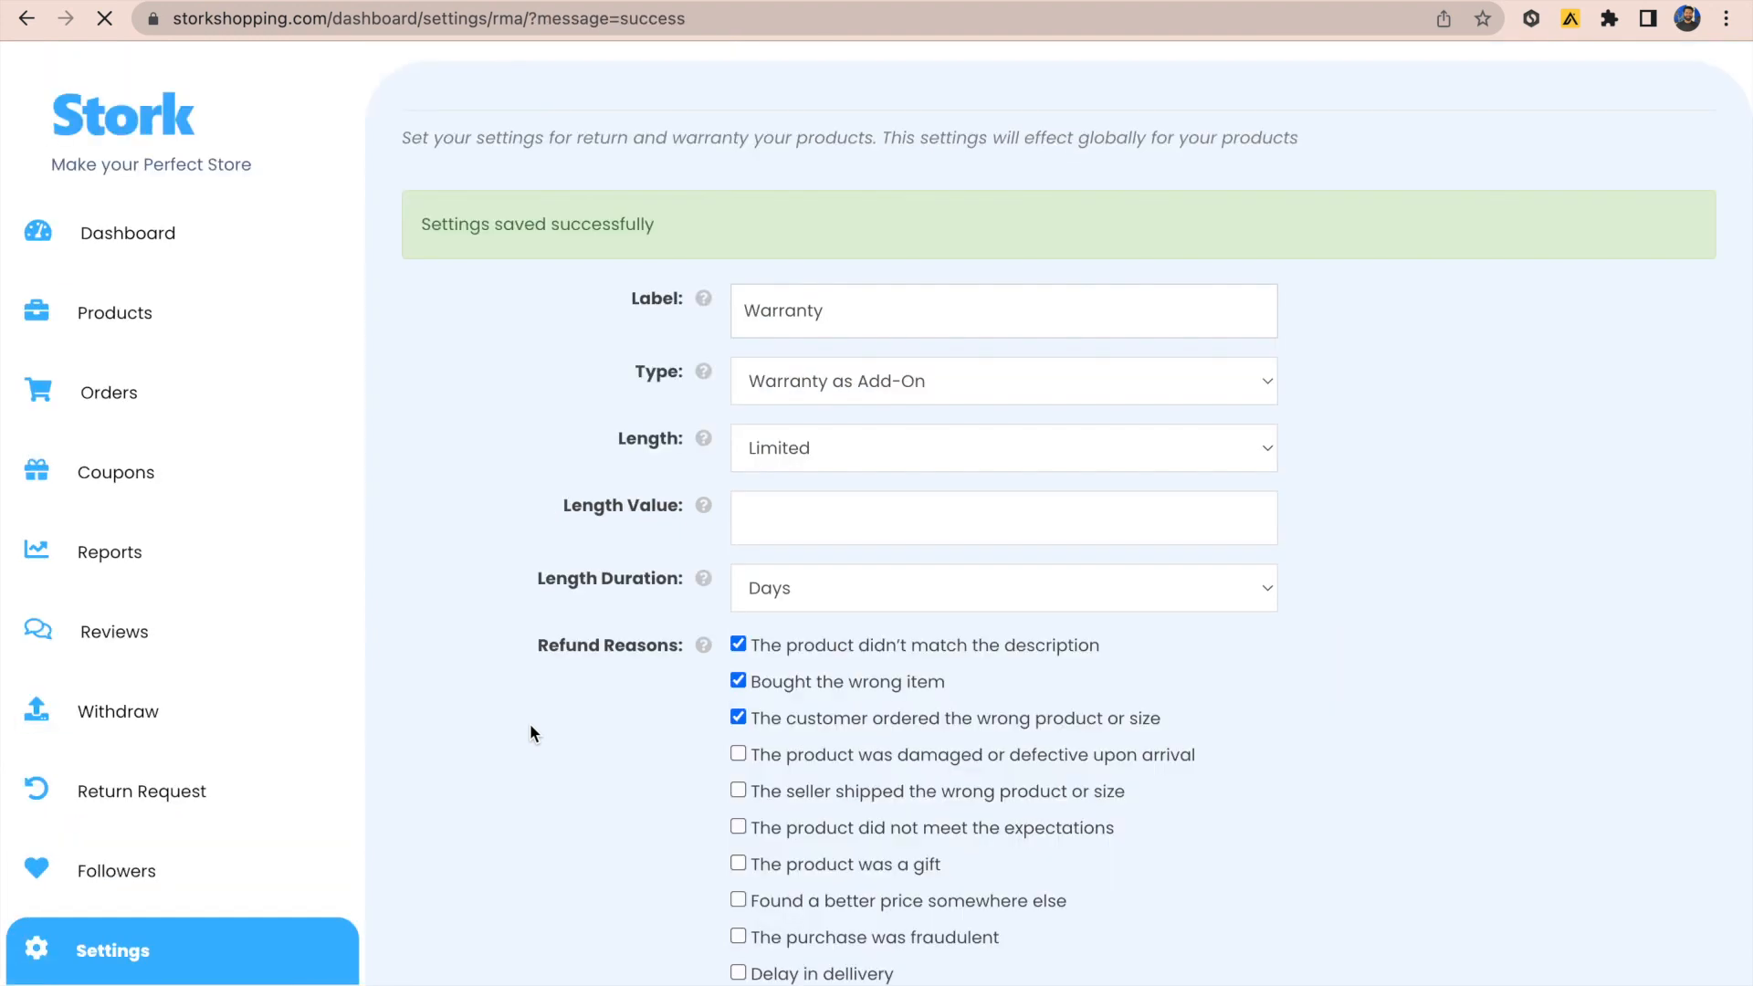
scroll(530, 728, "down", 3)
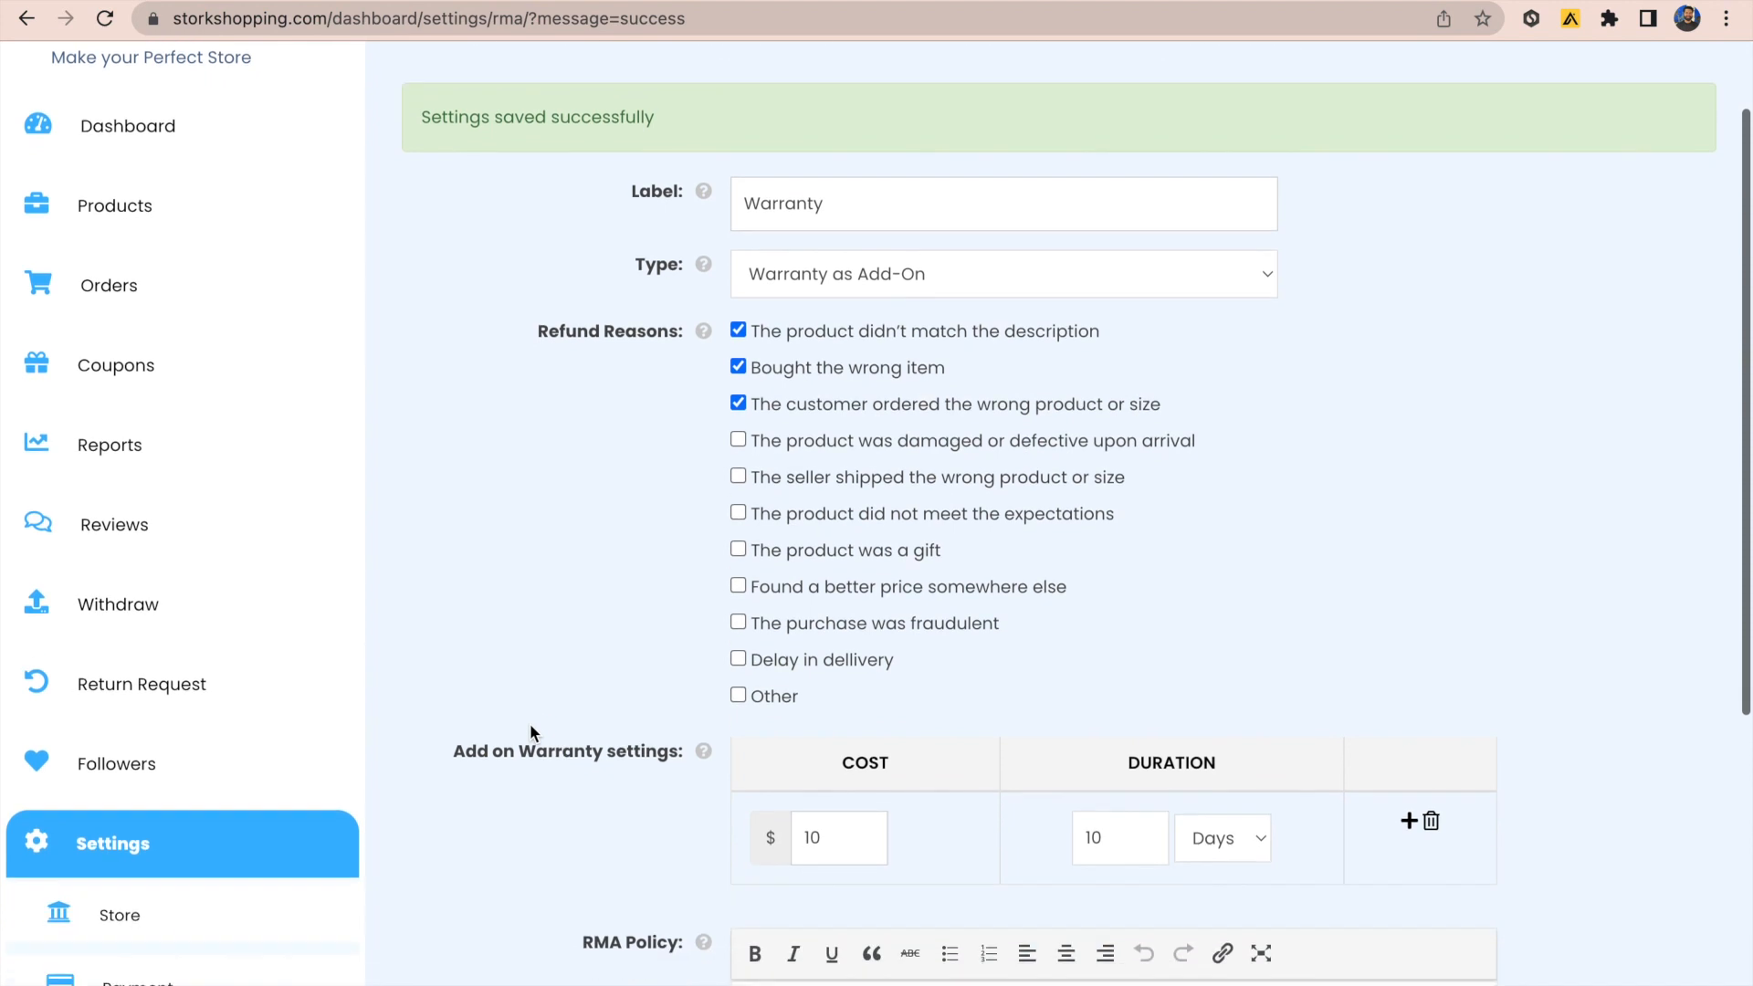
scroll(530, 723, "down", 4)
scroll(530, 723, "up", 5)
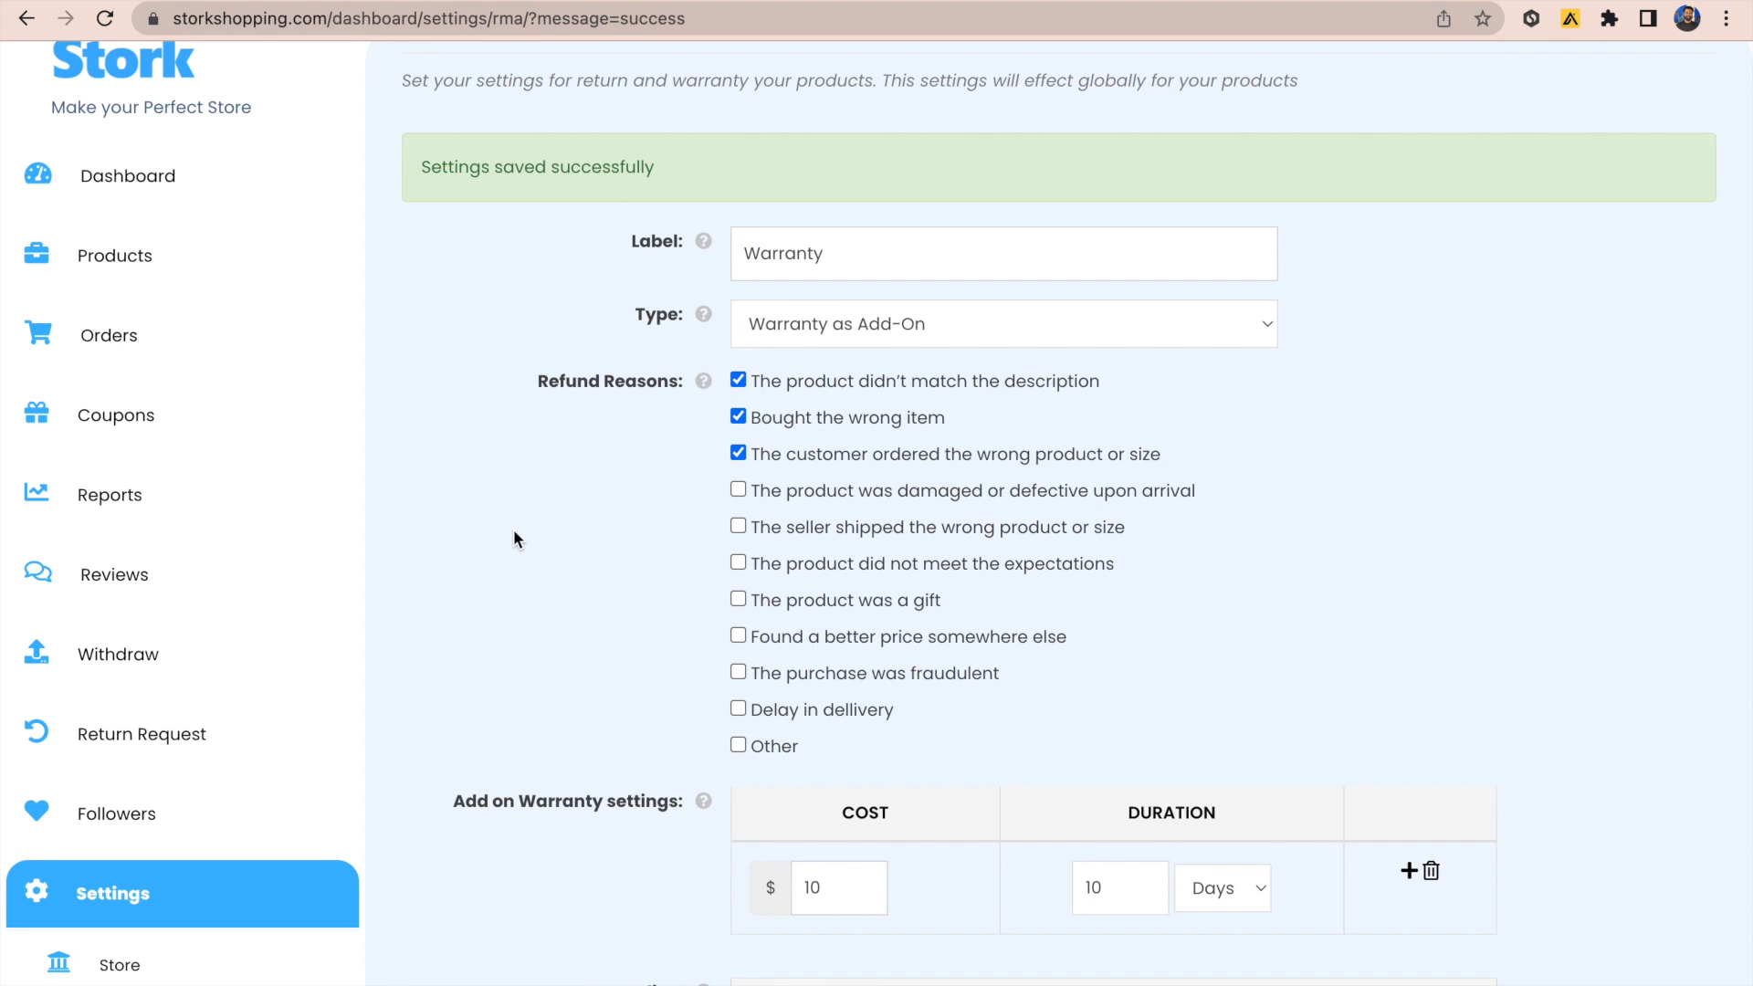
left_click(285, 280)
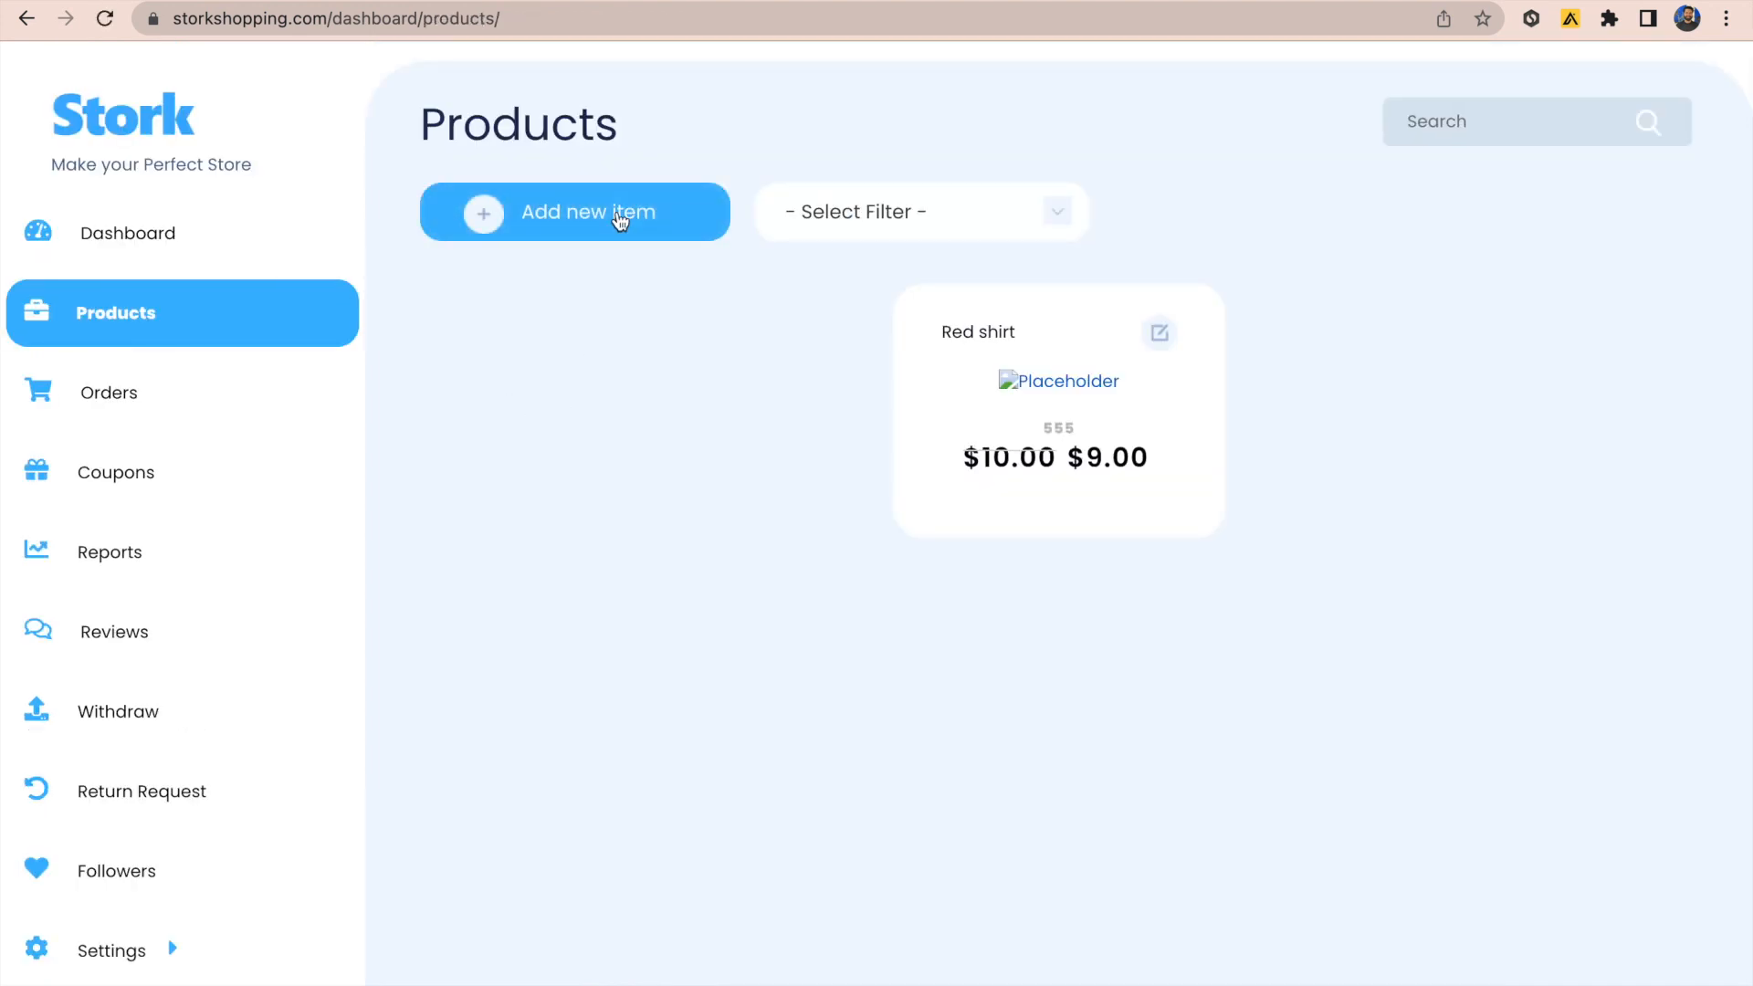
Step: Start a new product named Red Shirt and upload its red shirt cover image
left_click(620, 217)
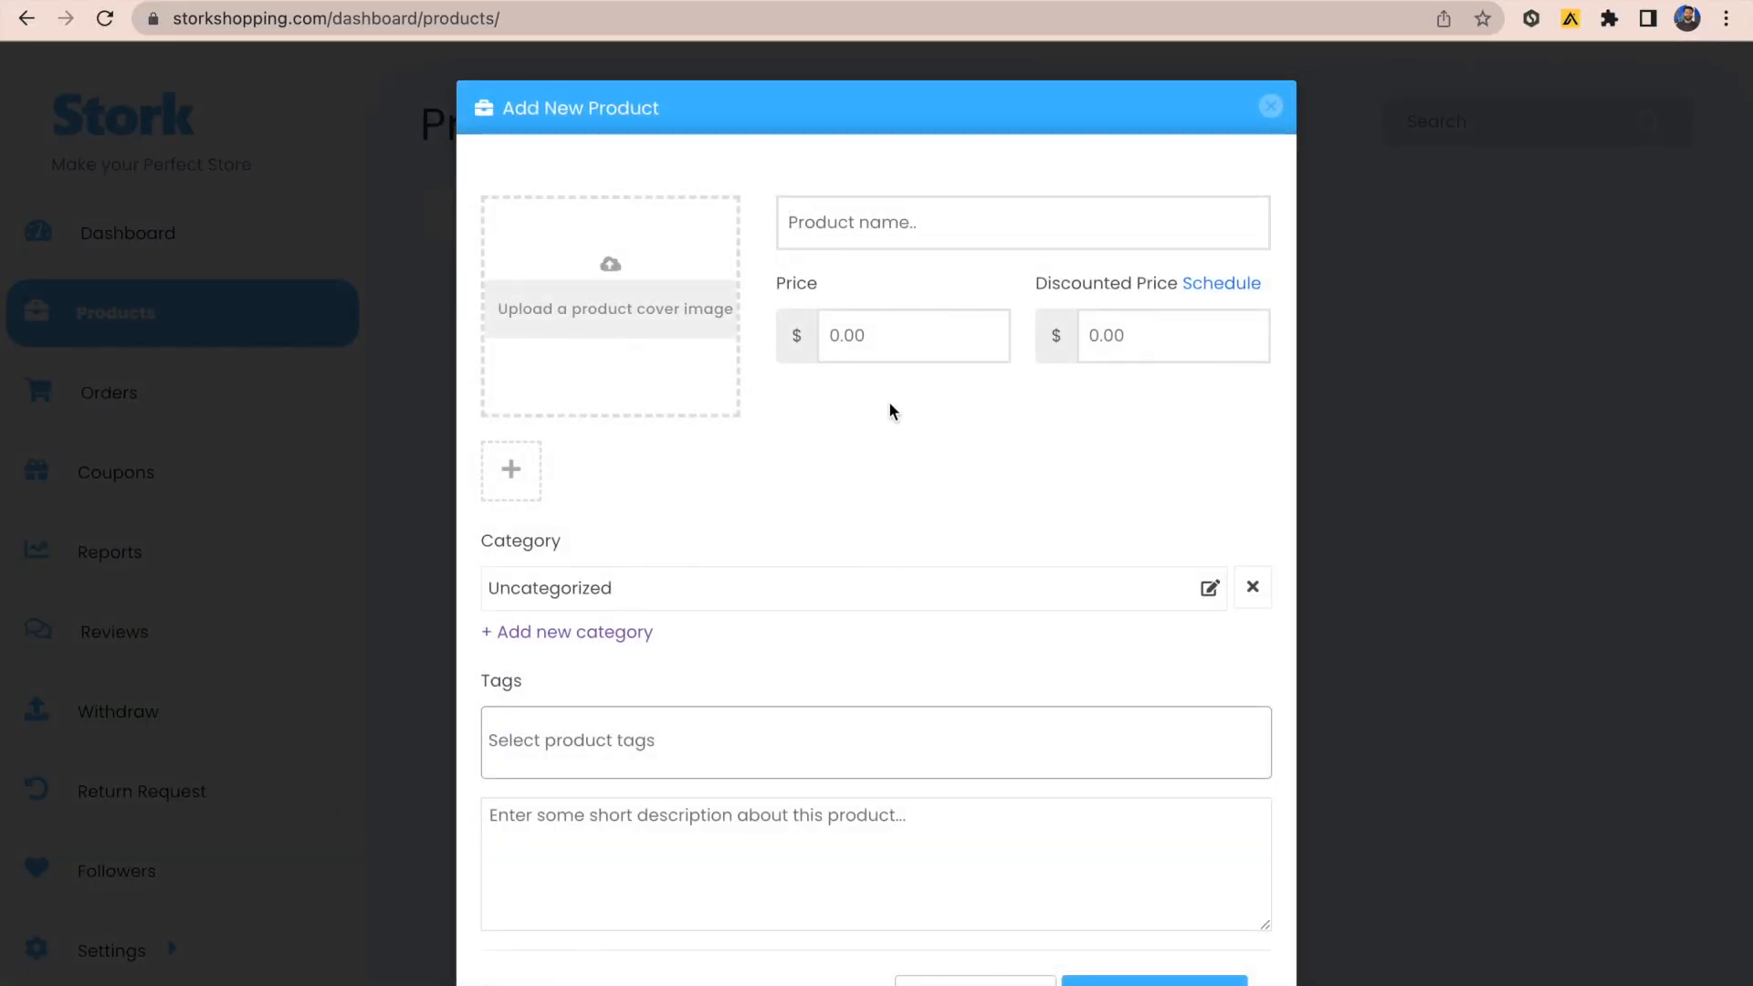
left_click(907, 225)
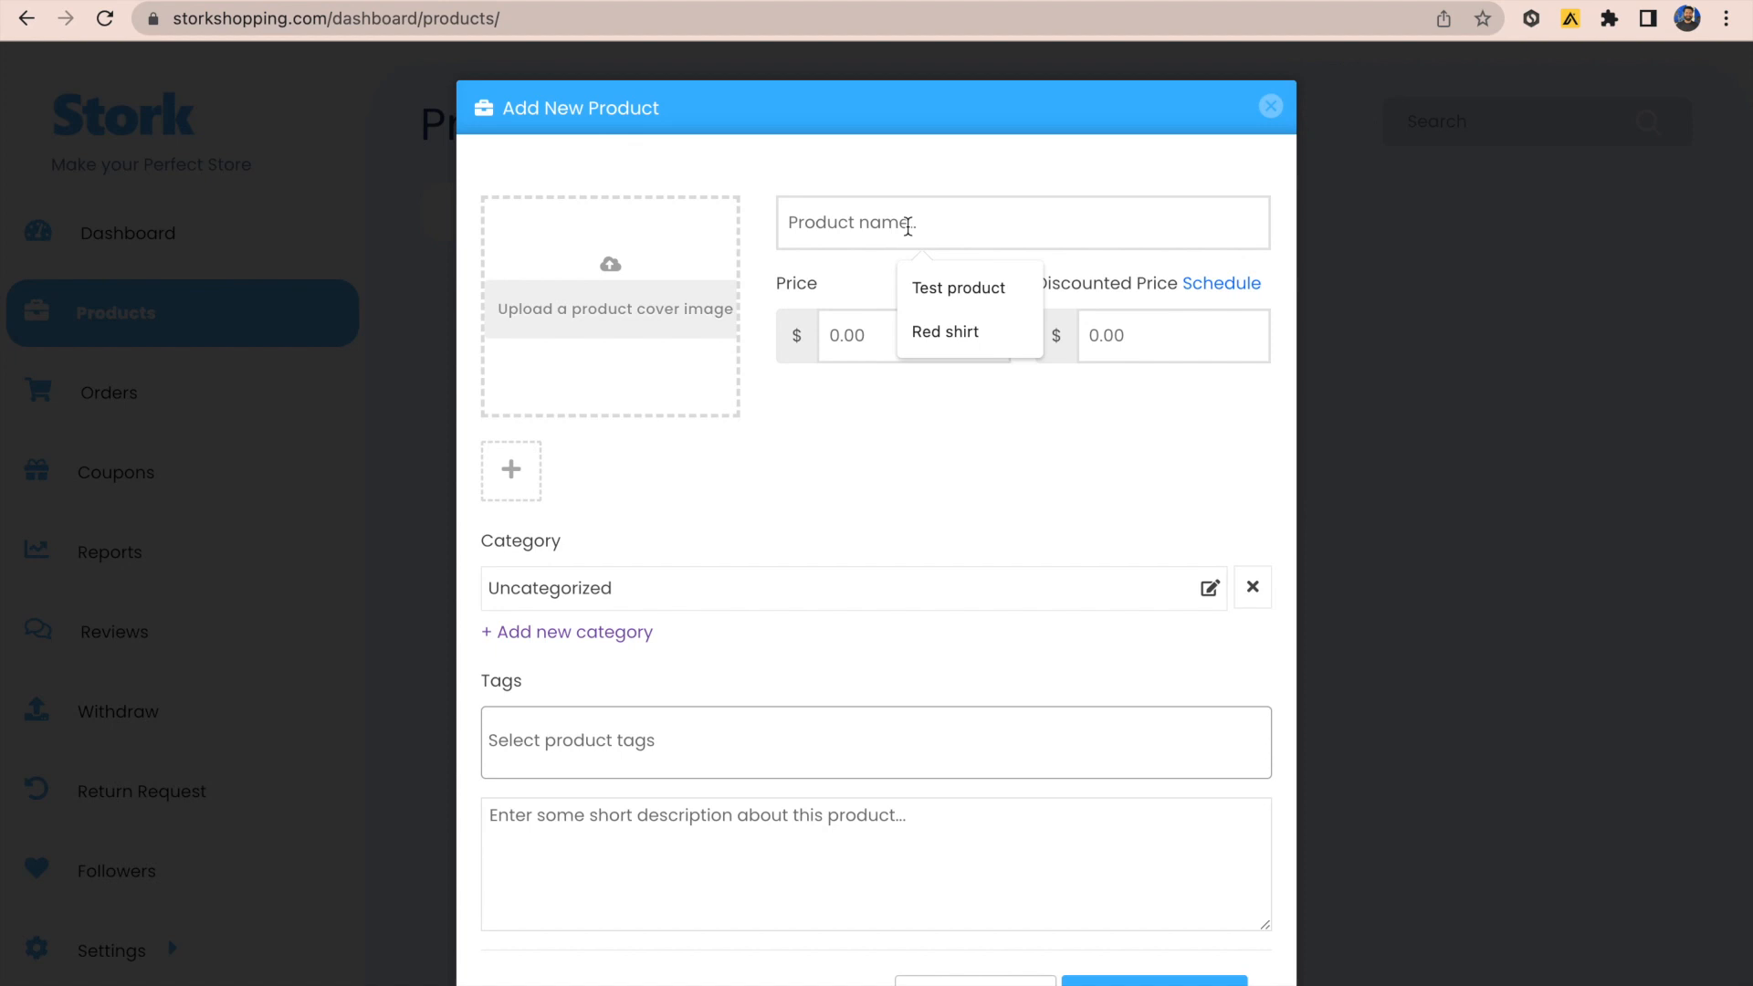
type("Red Shirt")
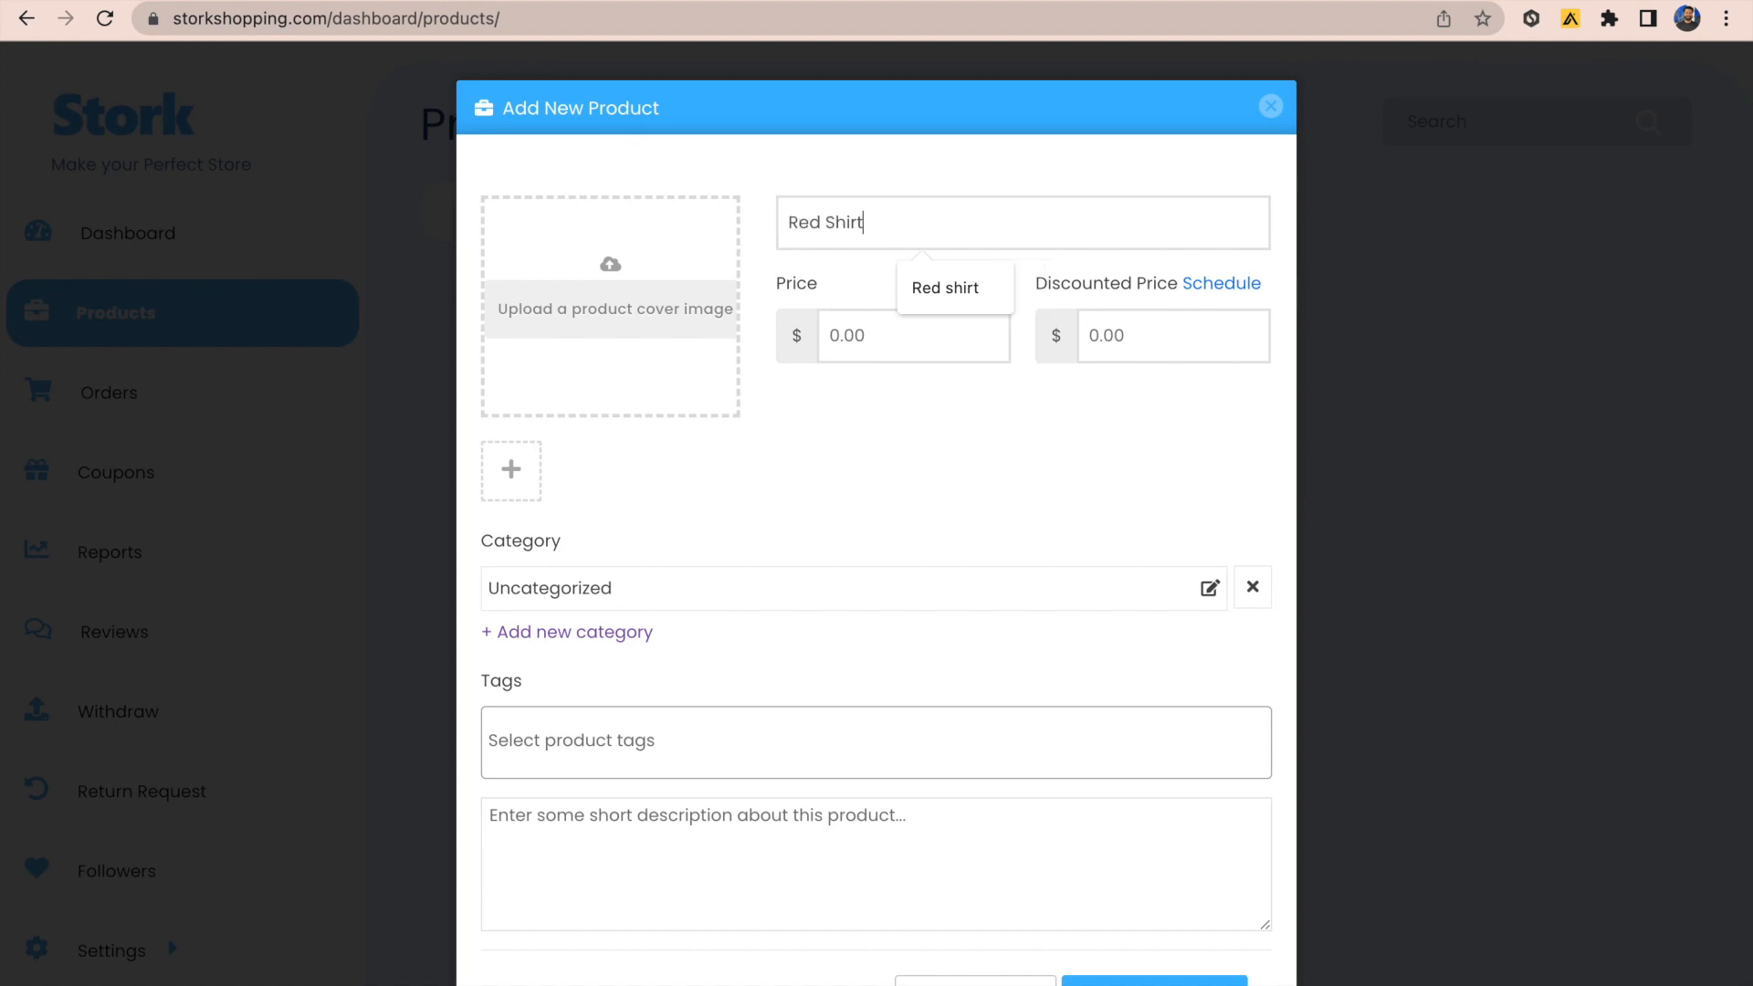
left_click(762, 471)
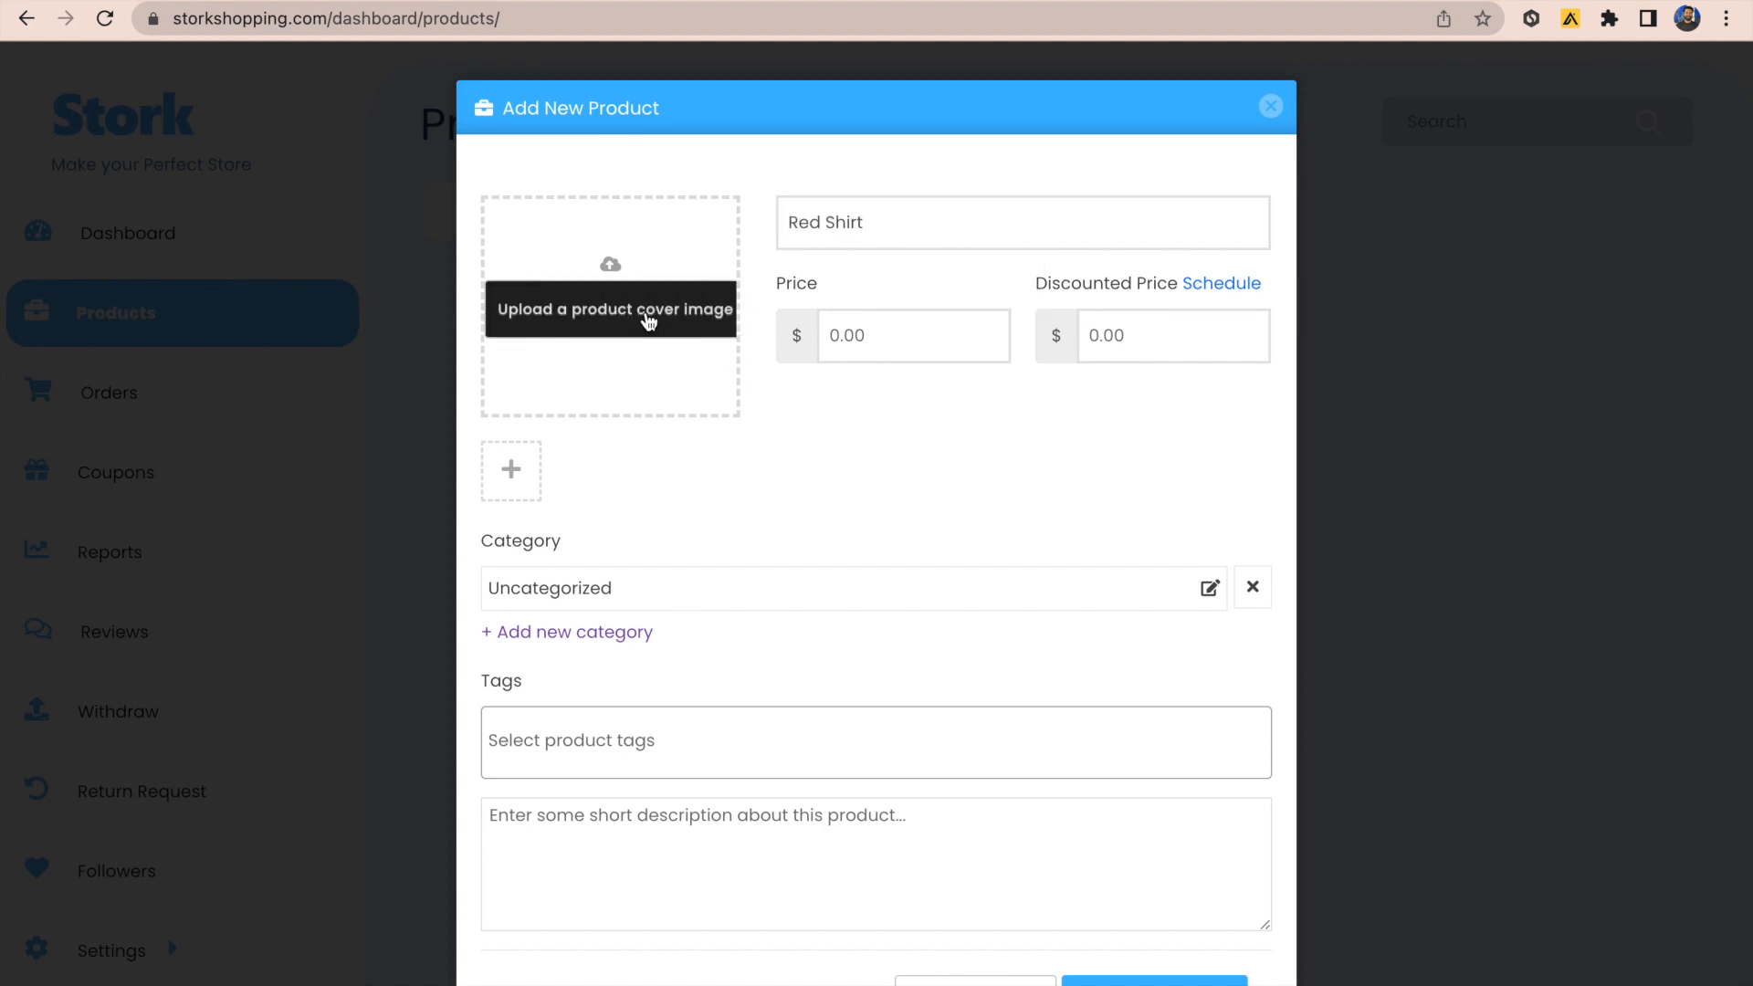
left_click(648, 322)
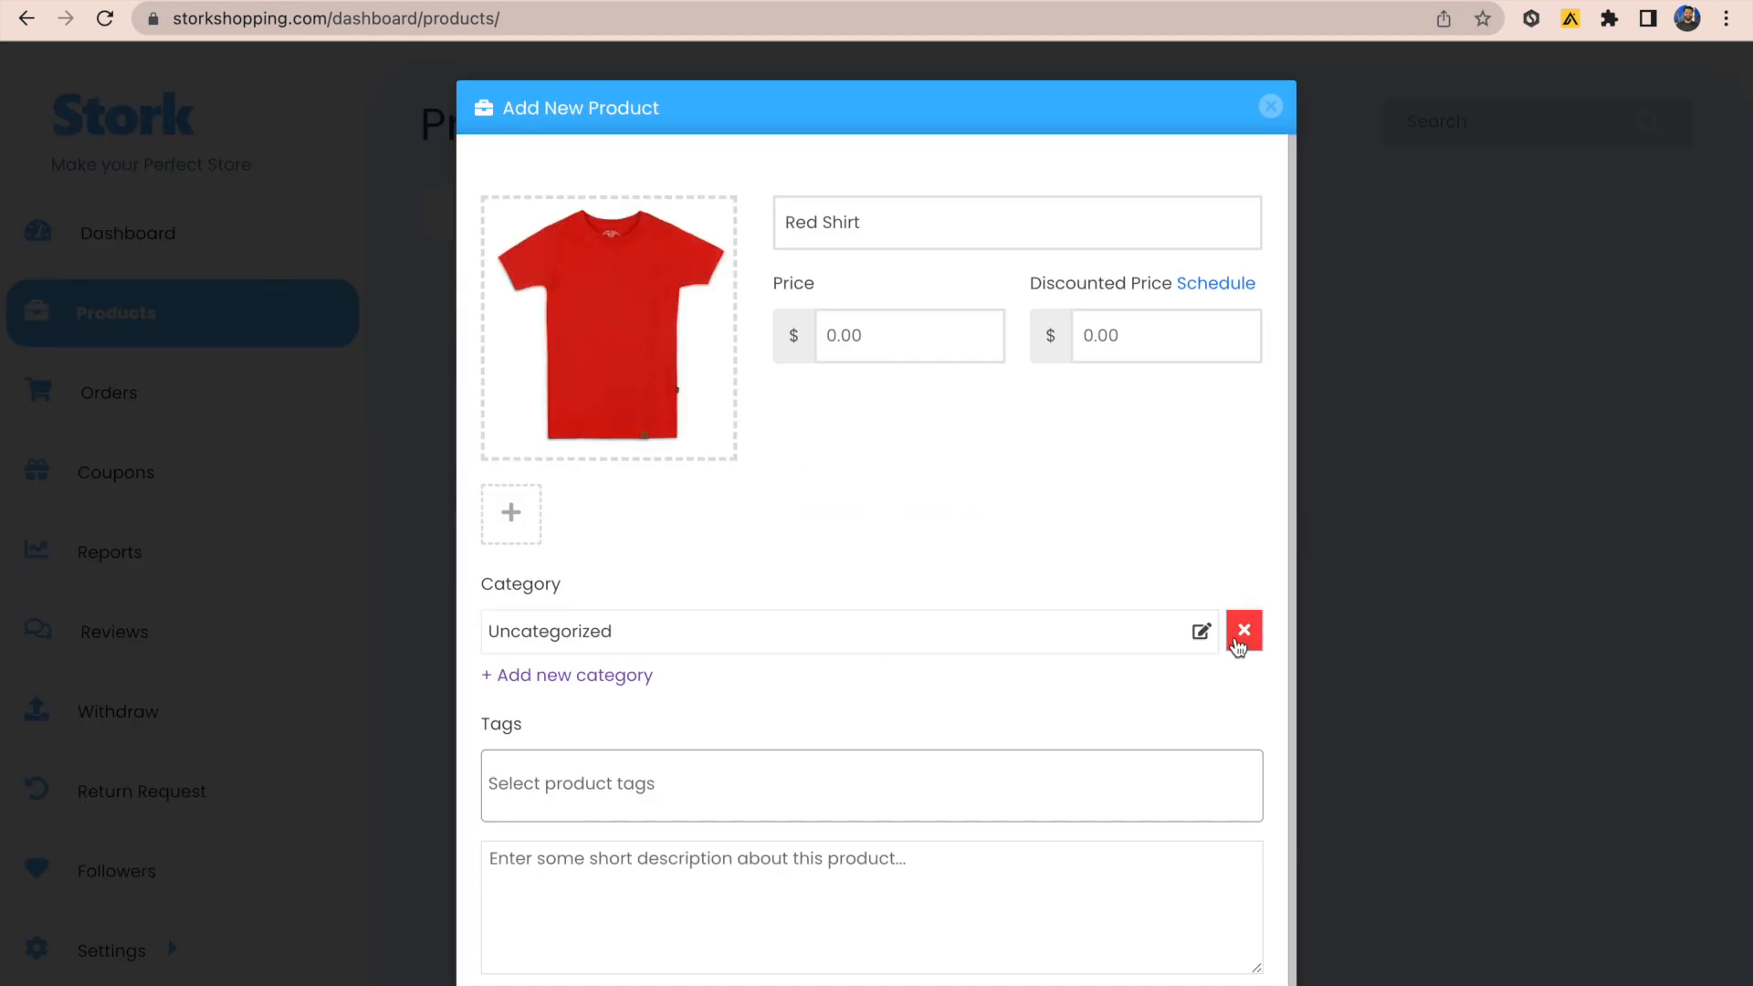
scroll(1027, 439, "down", 1)
Step: Set price 10 and discounted price 9, scheduled from 2023-05-26 to 2023-05-30
left_click(920, 277)
type("10")
left_click(1136, 283)
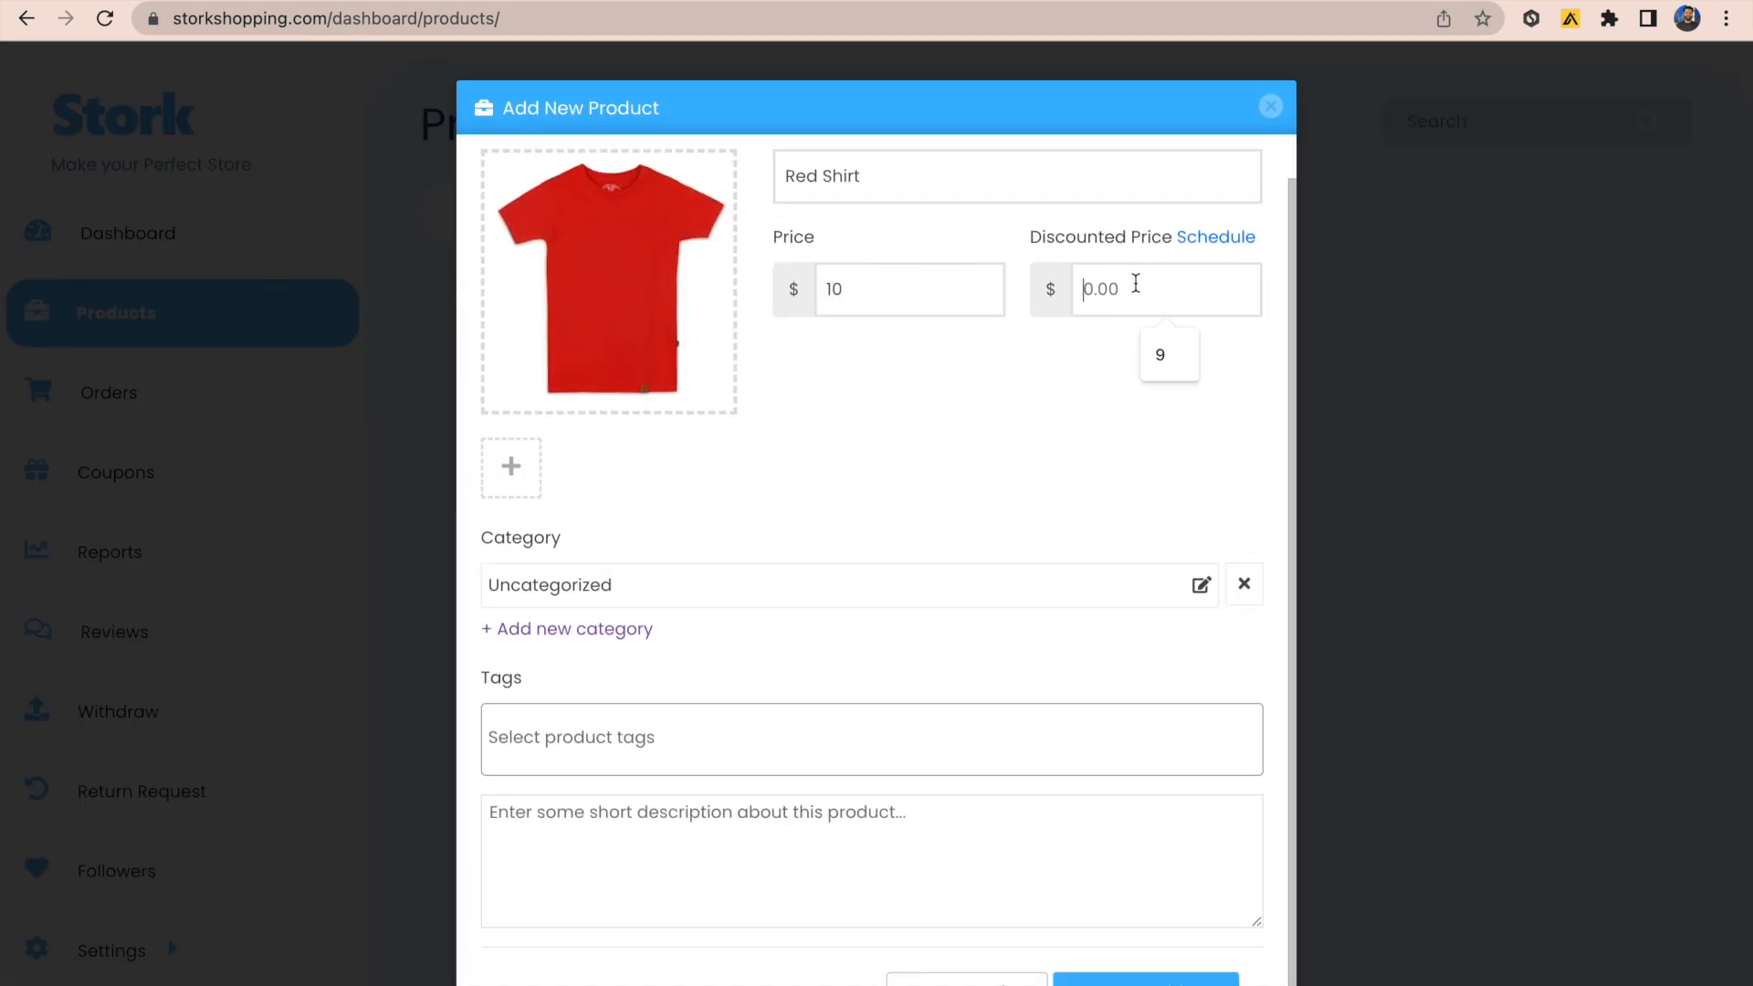
left_click(1157, 354)
left_click(1223, 238)
left_click(1223, 239)
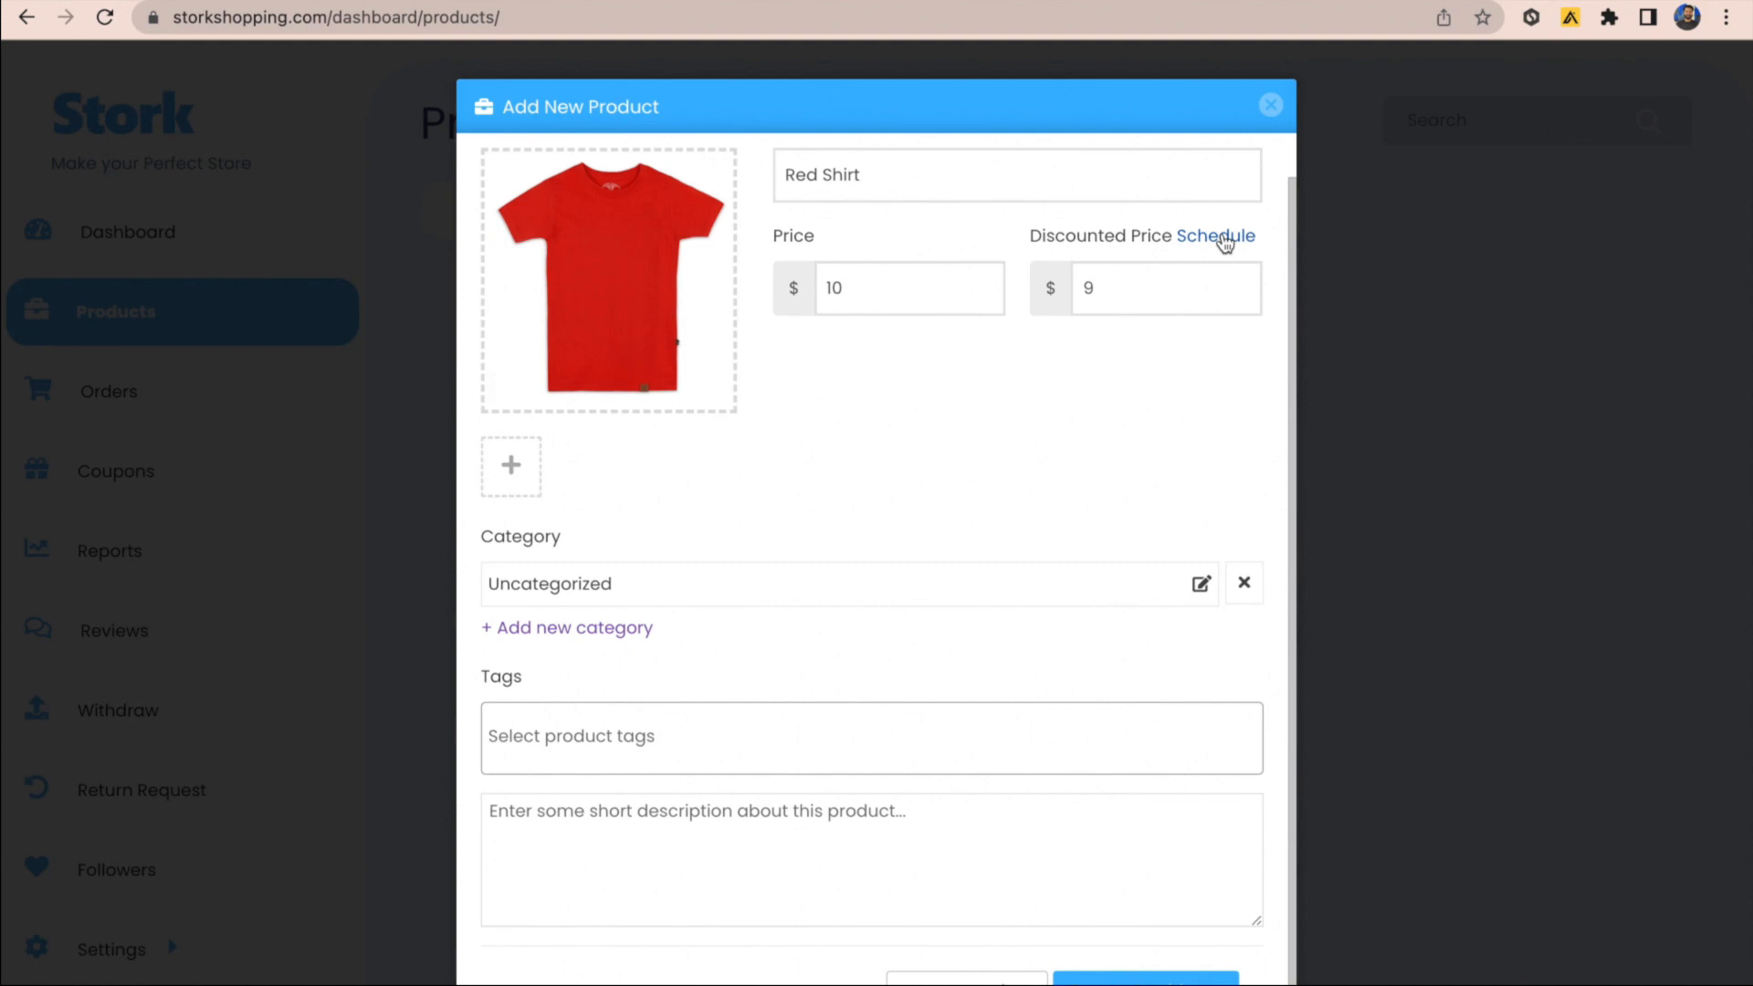
left_click(1224, 239)
left_click(858, 359)
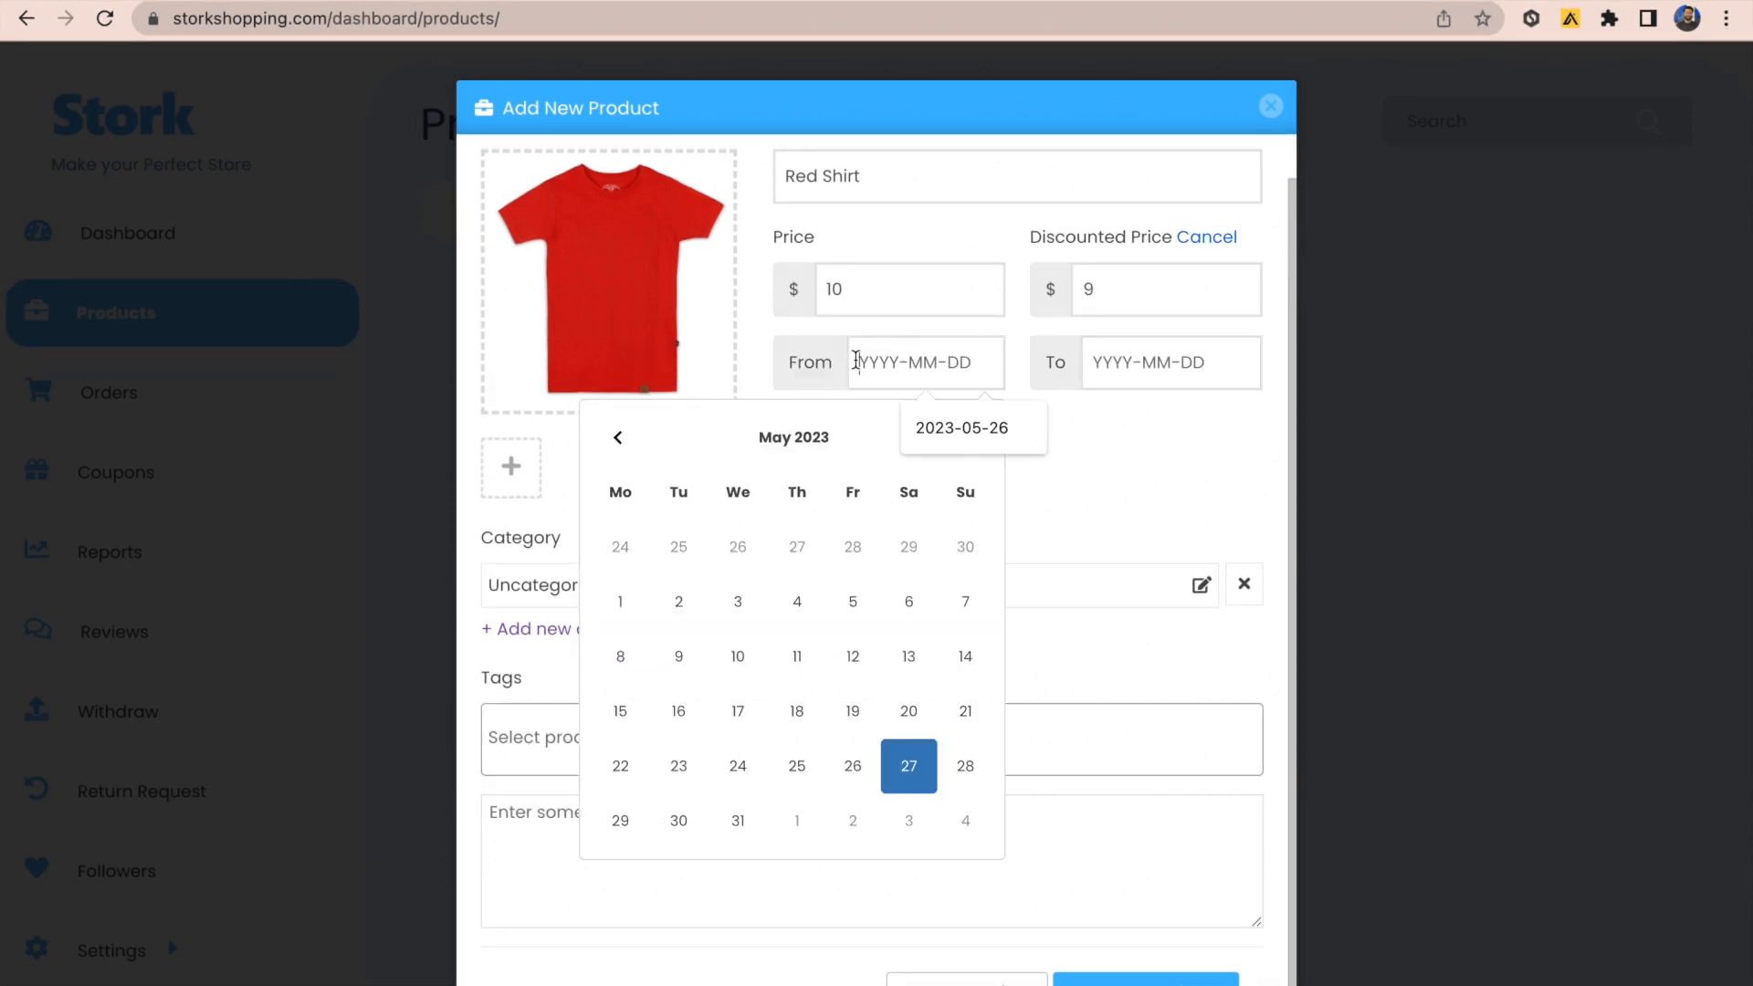
left_click(862, 785)
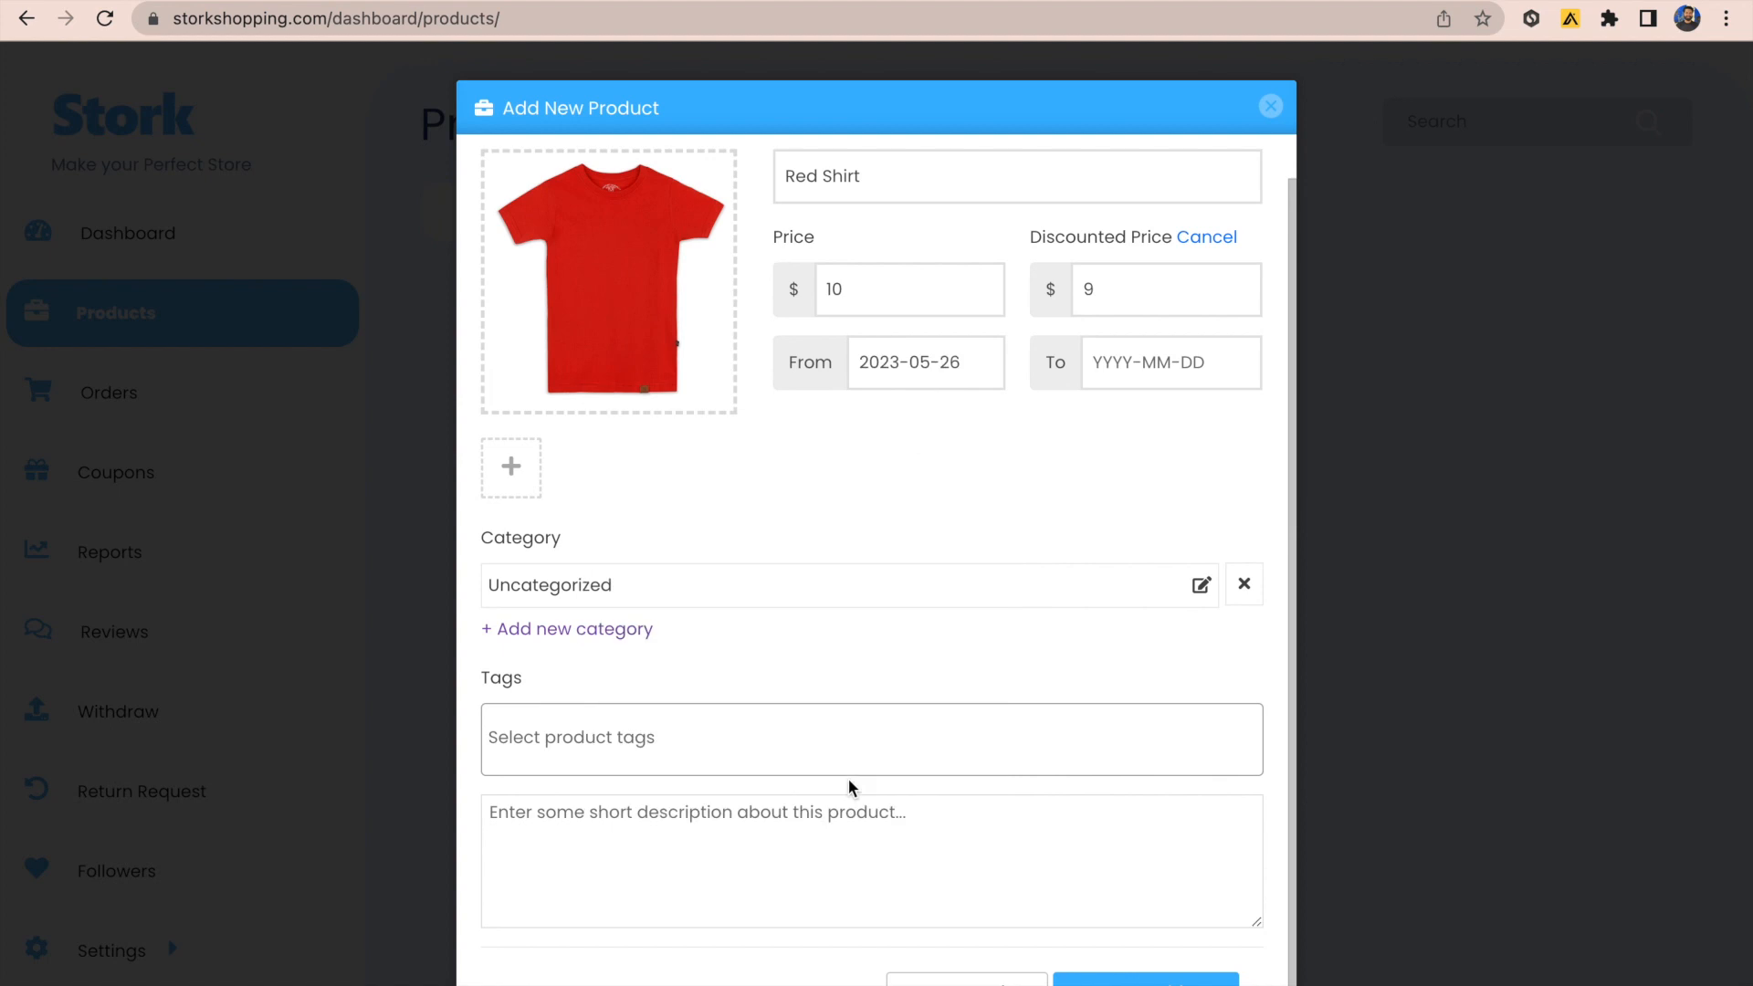
left_click(1116, 372)
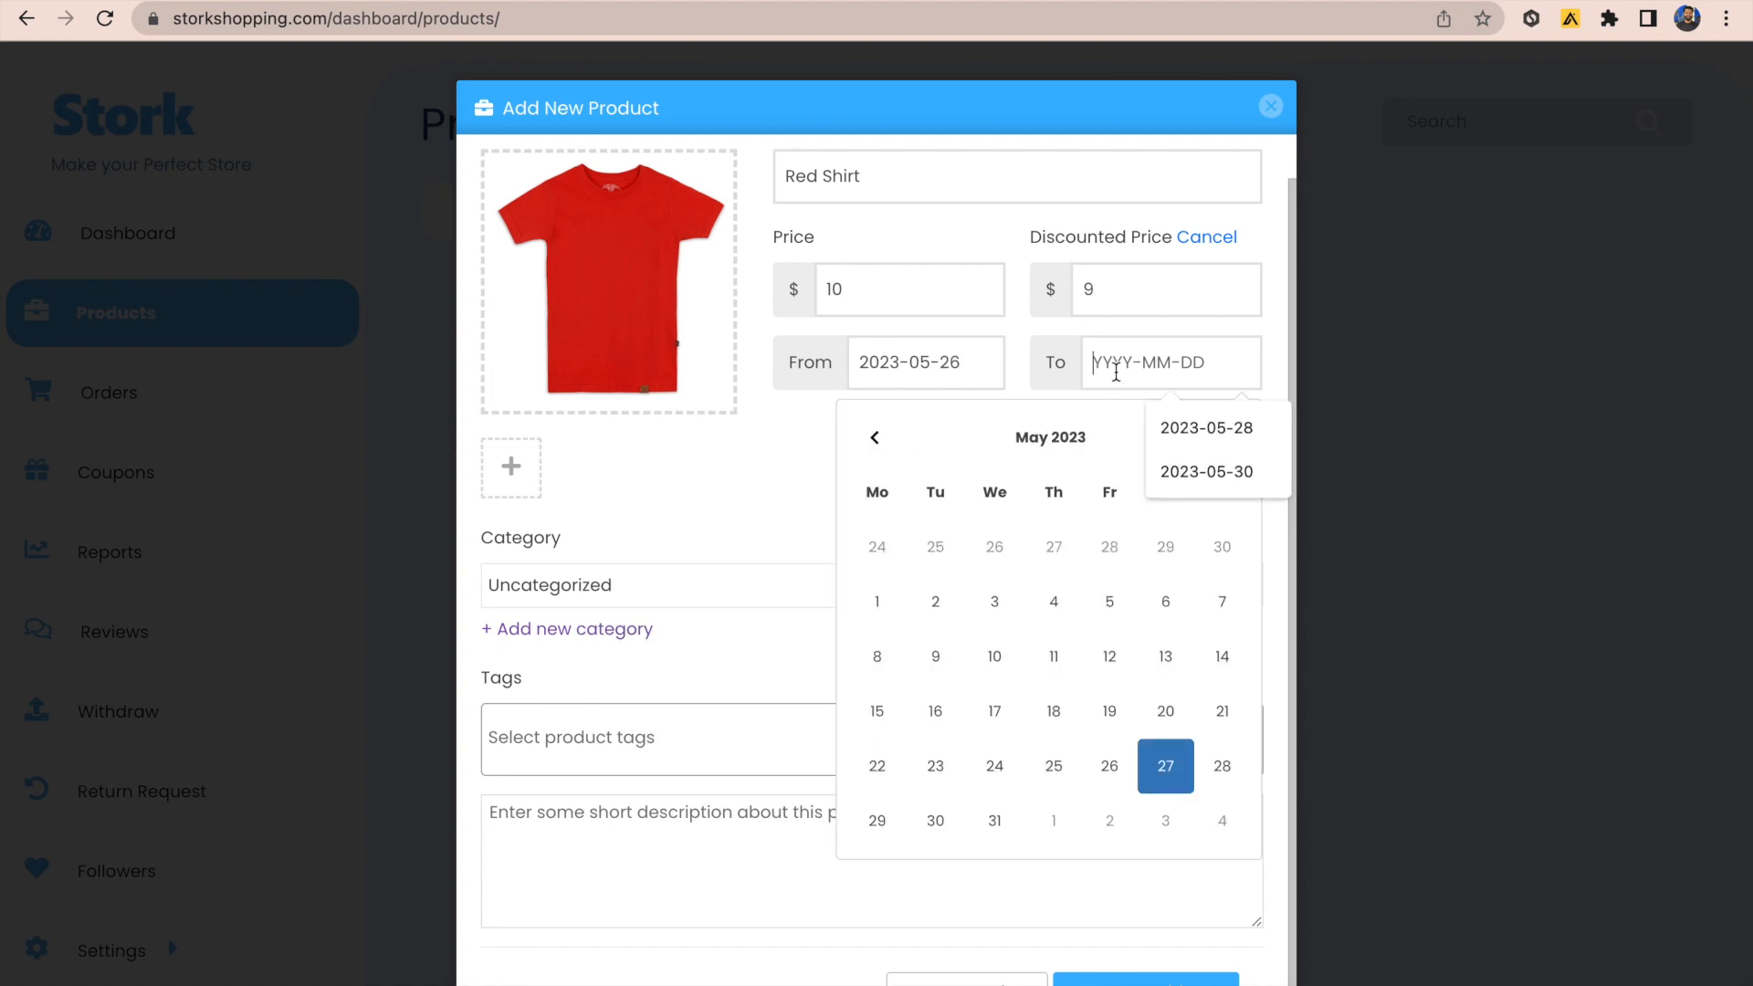
left_click(916, 831)
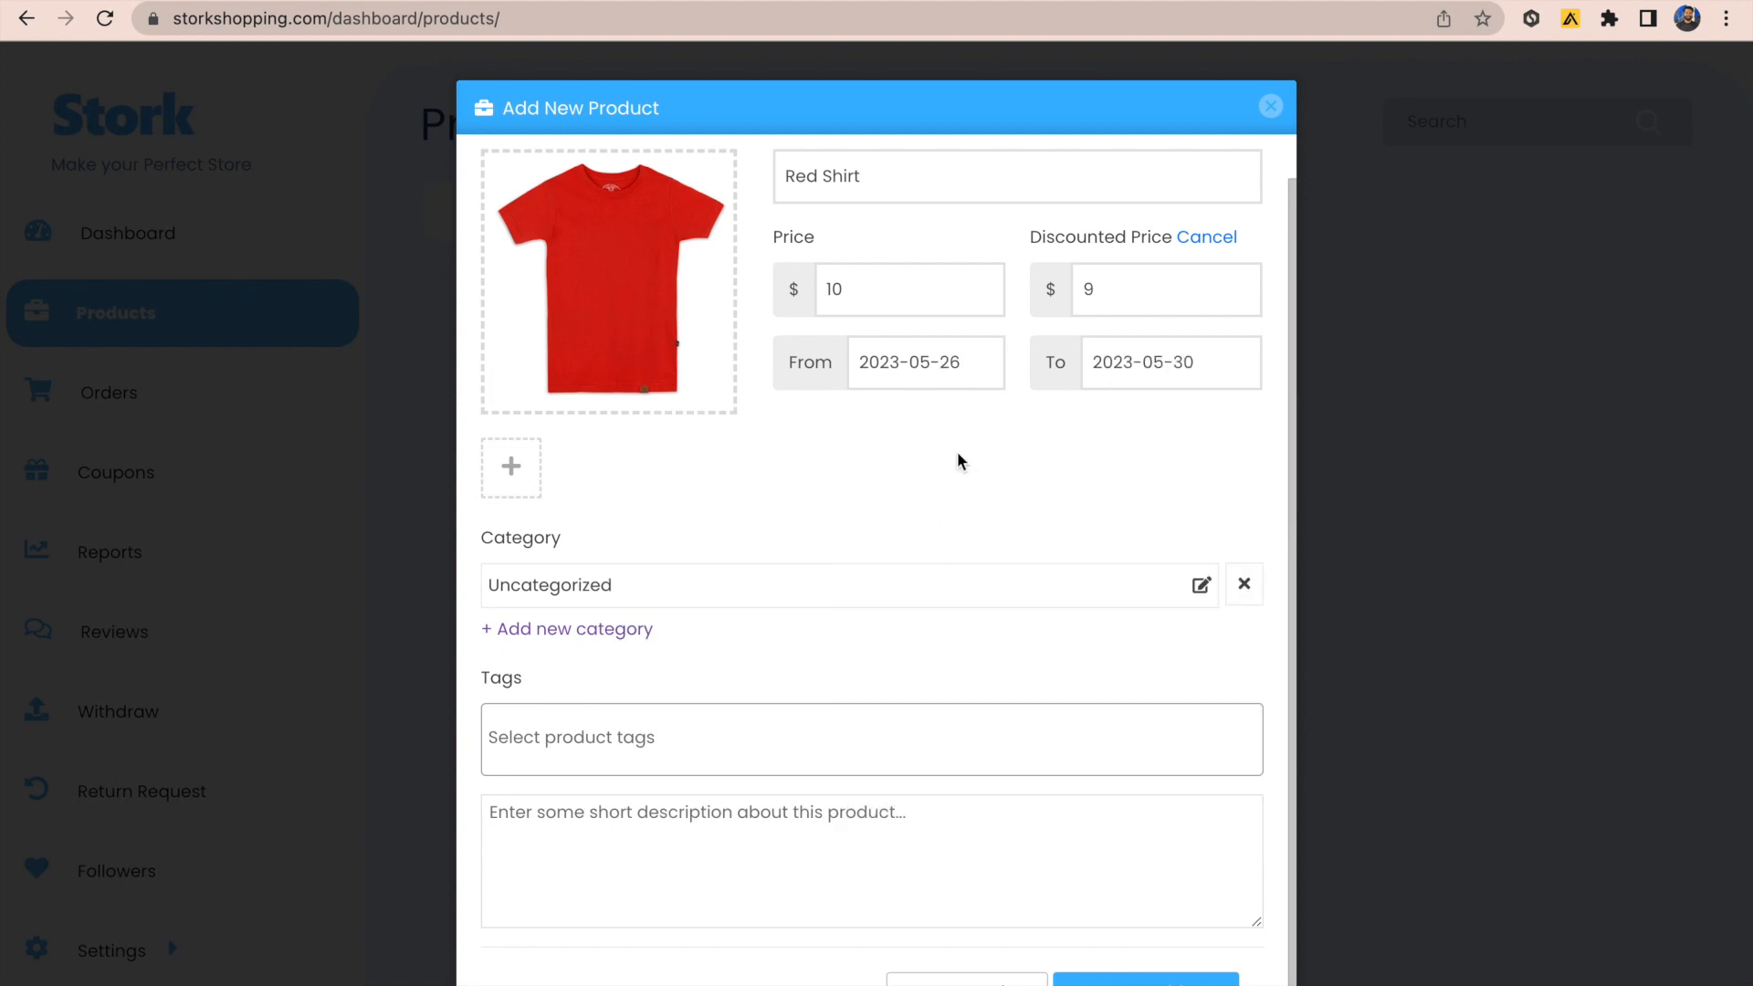
Step: Put Red Shirt in the Apparel category, add short description 'Red shirt', and create it
left_click(1201, 586)
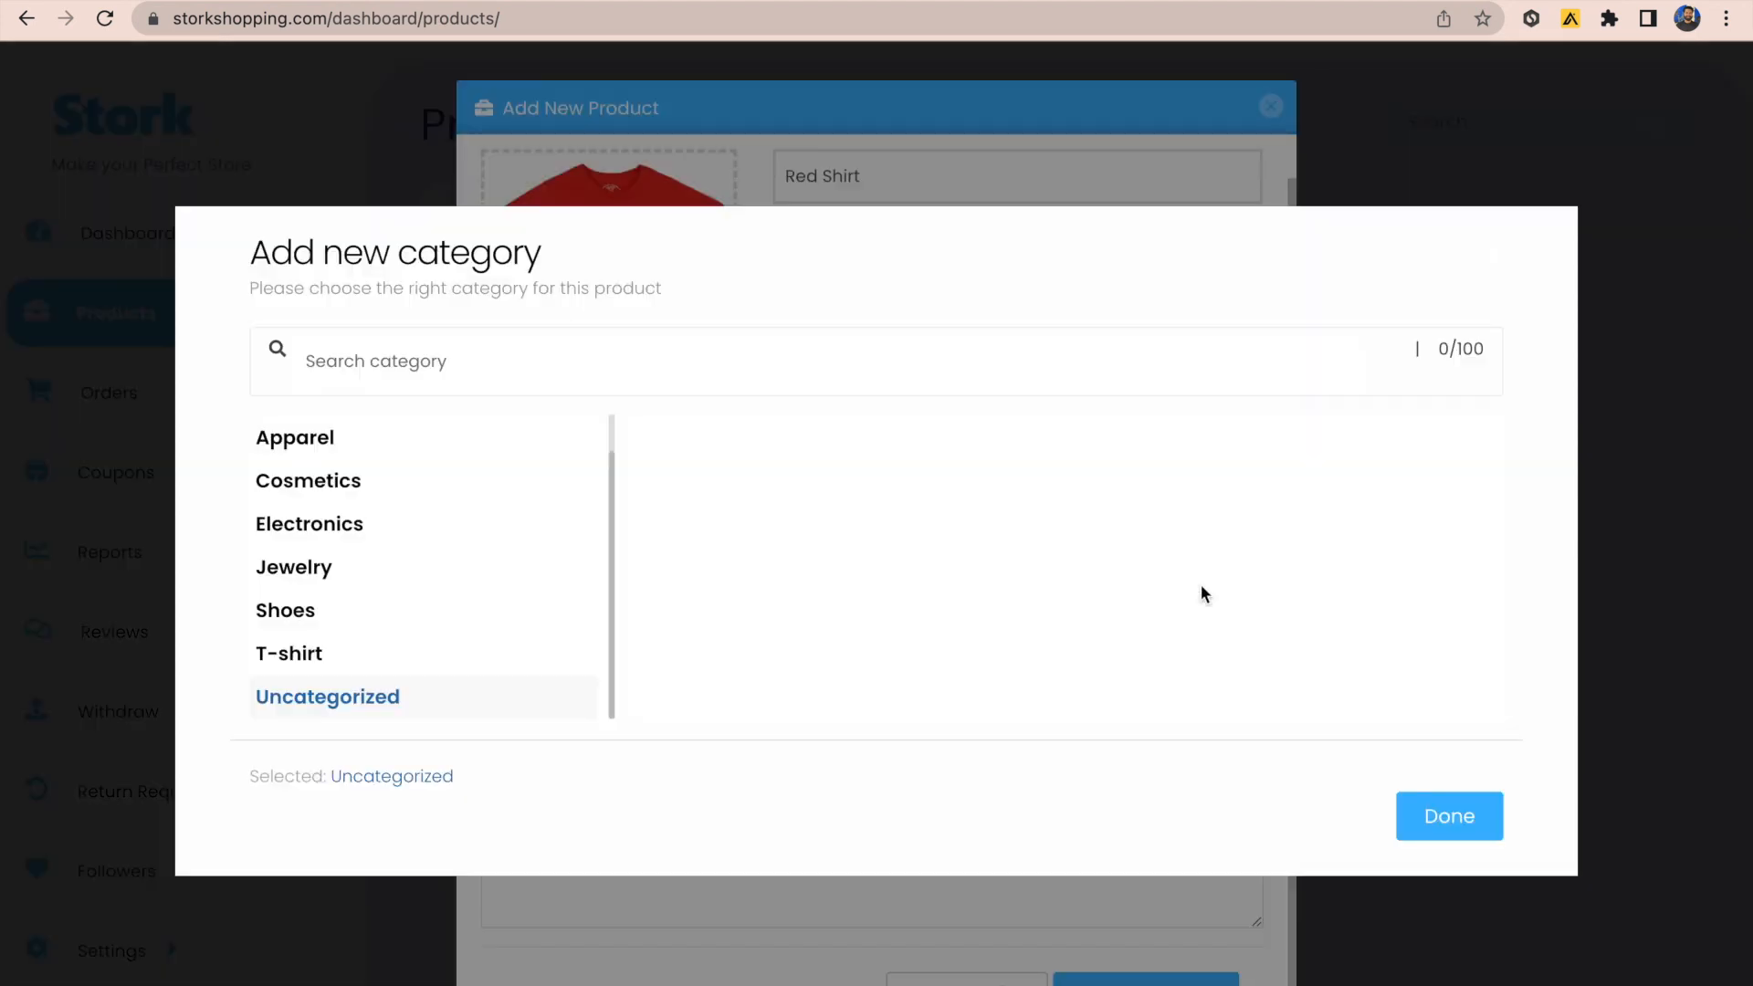
left_click(462, 448)
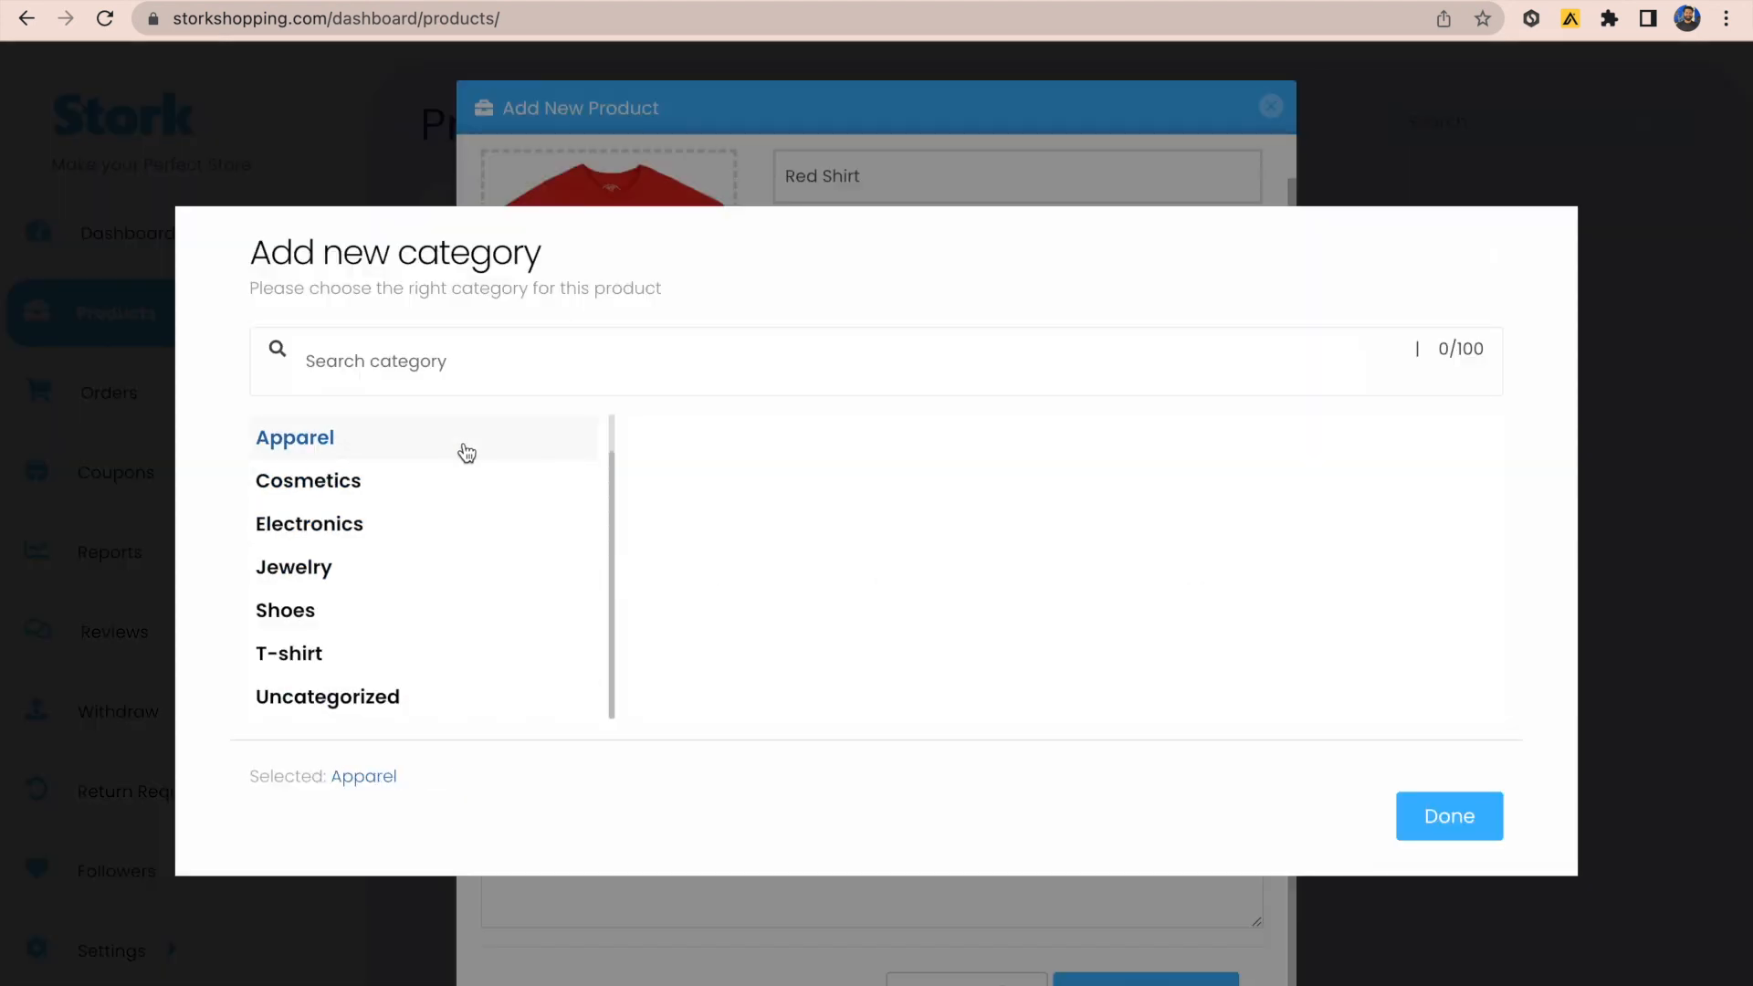
left_click(1446, 833)
left_click(776, 828)
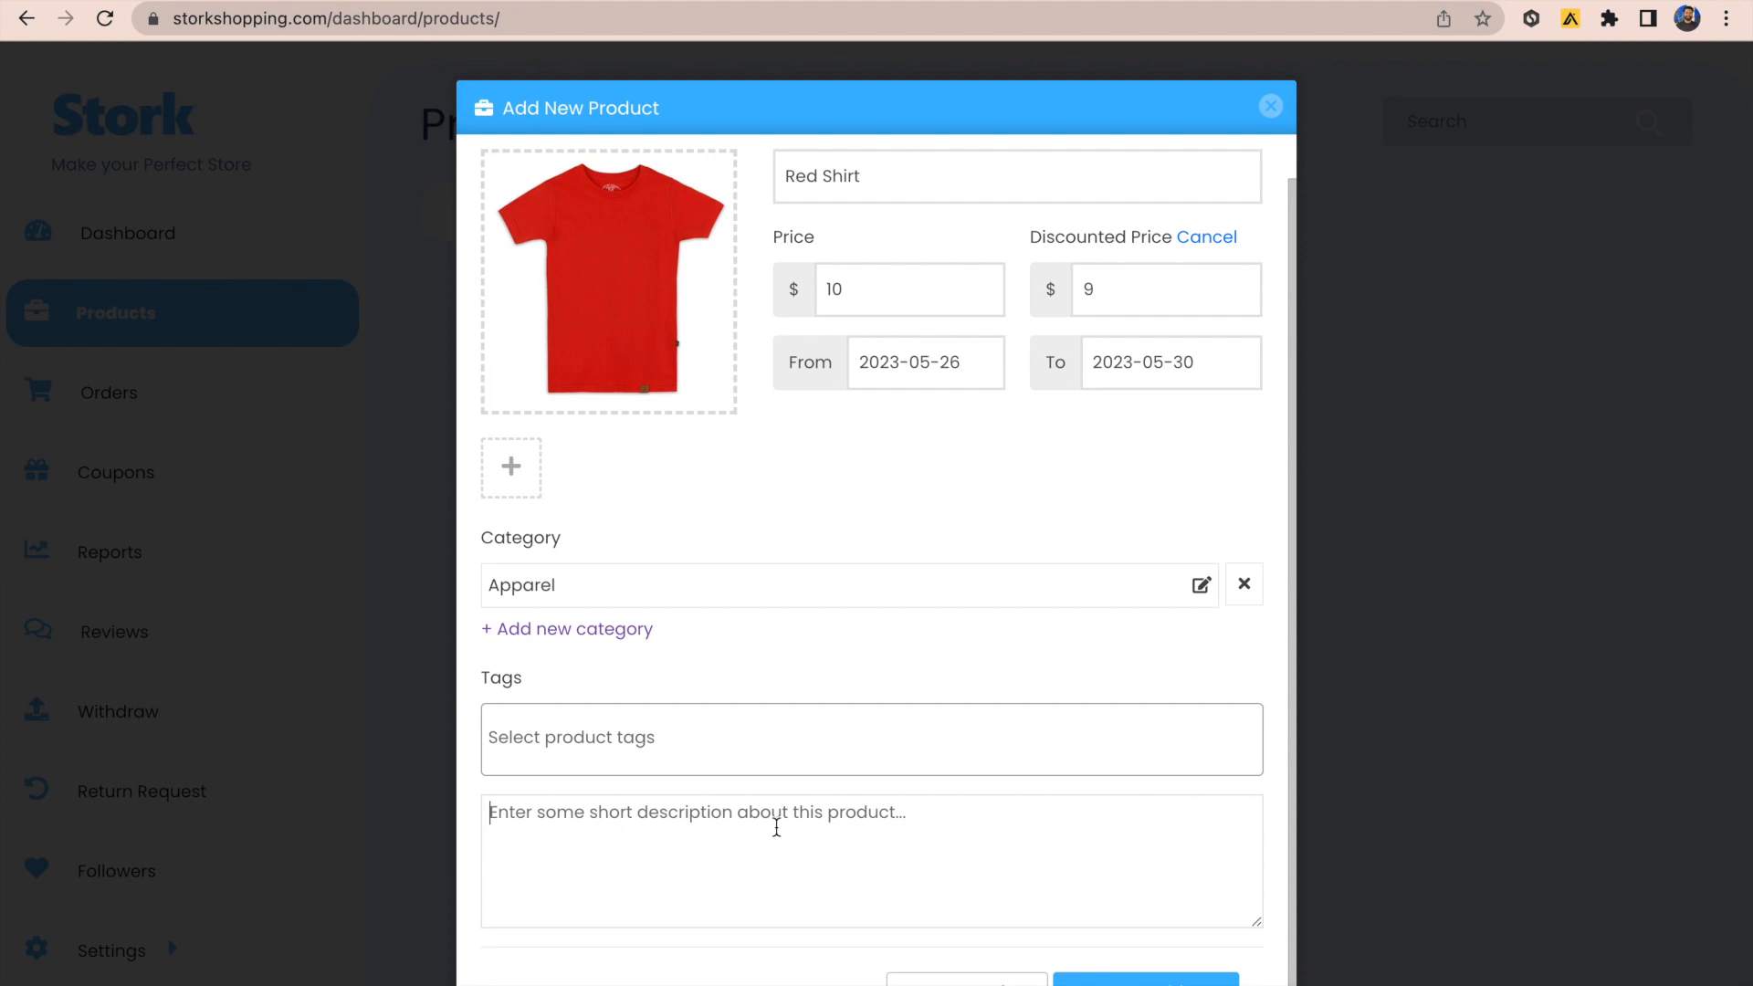
type("Red shirt")
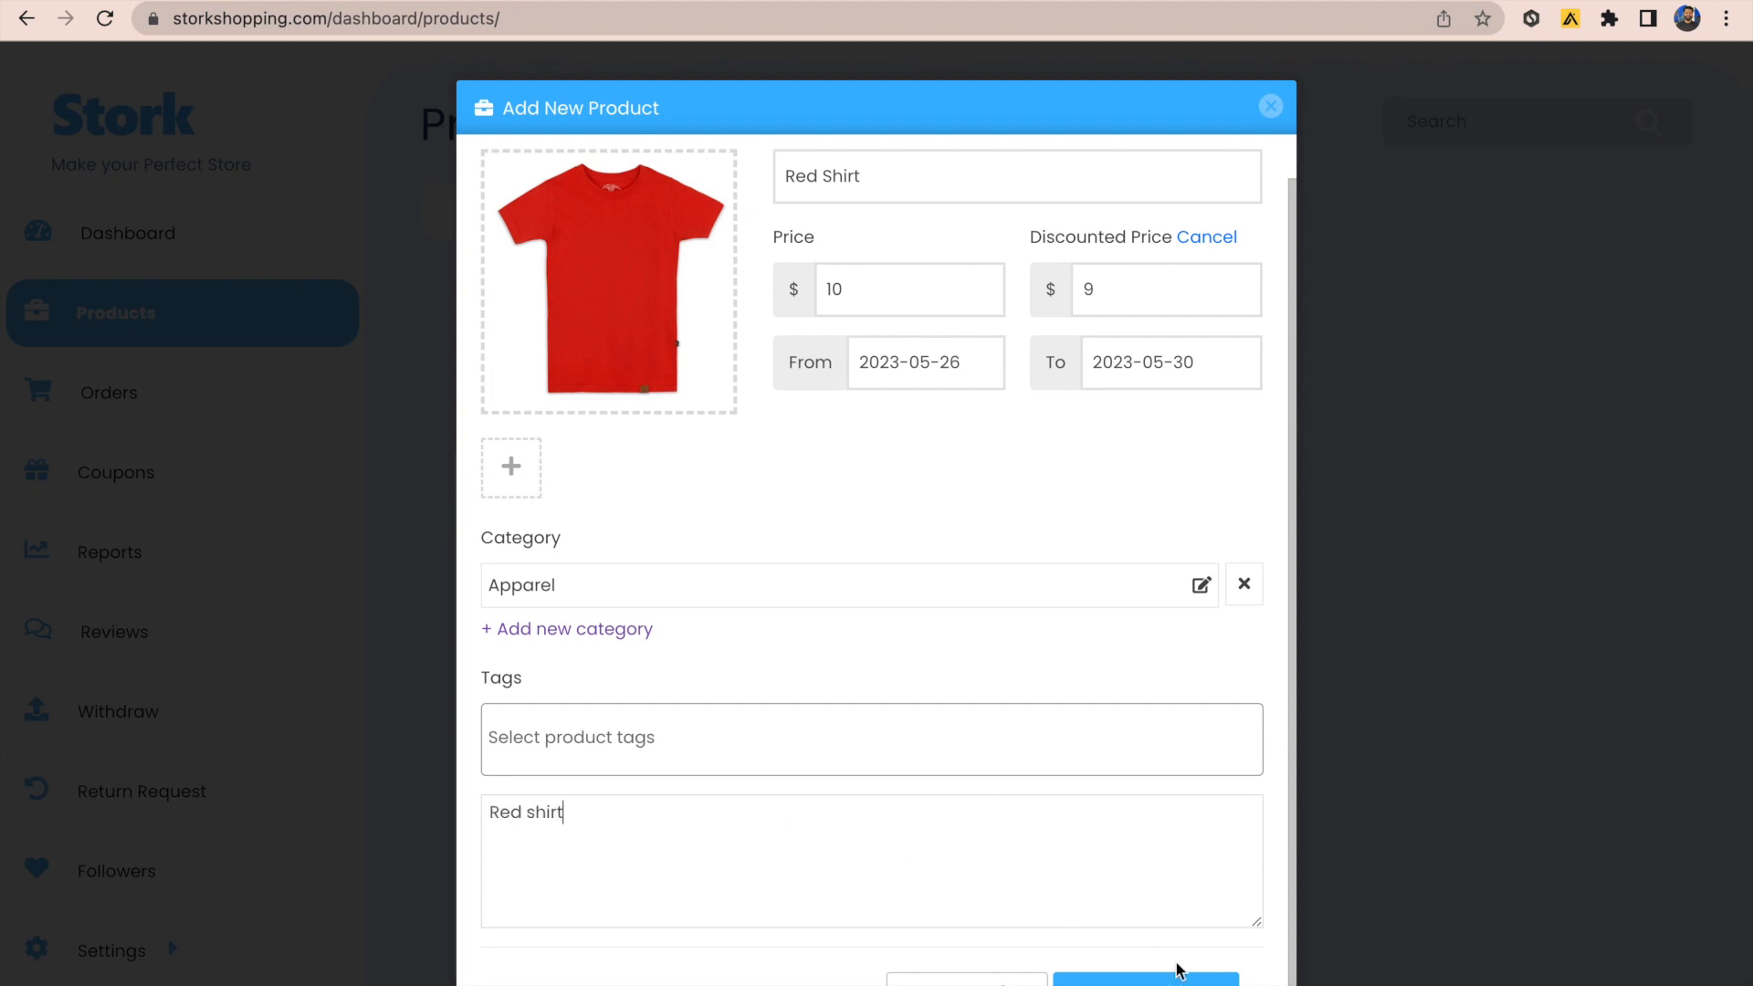
left_click(1141, 977)
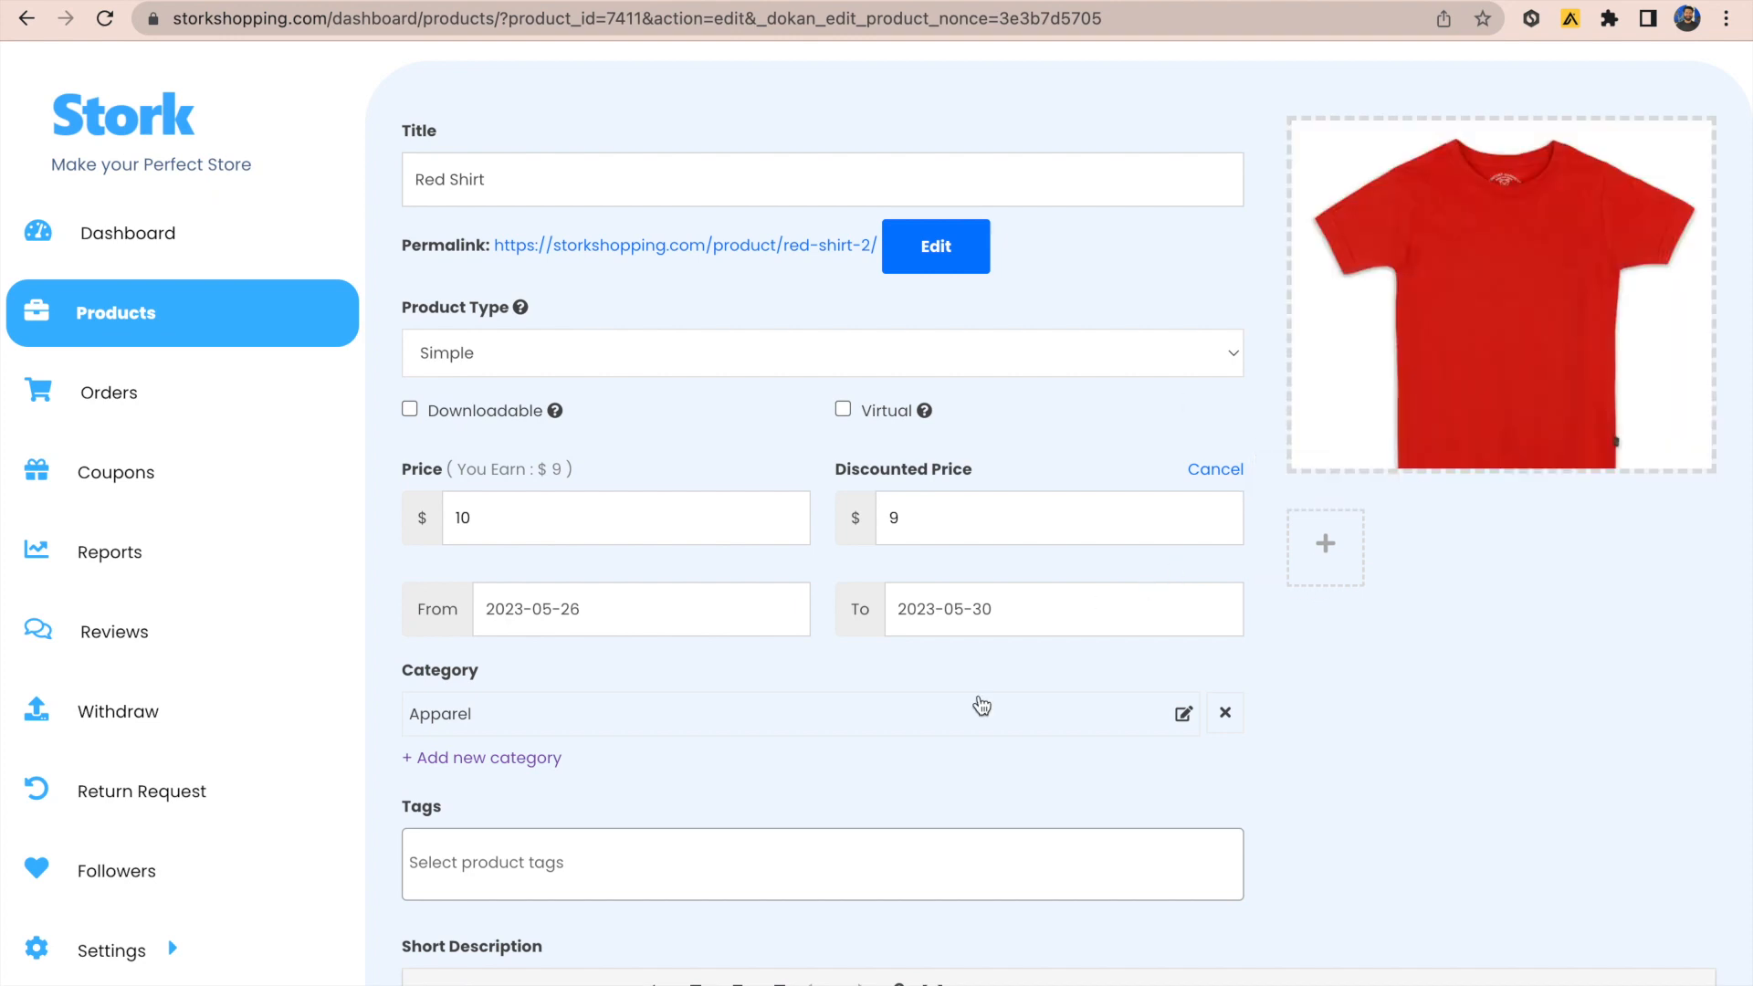
scroll(982, 705, "down", 6)
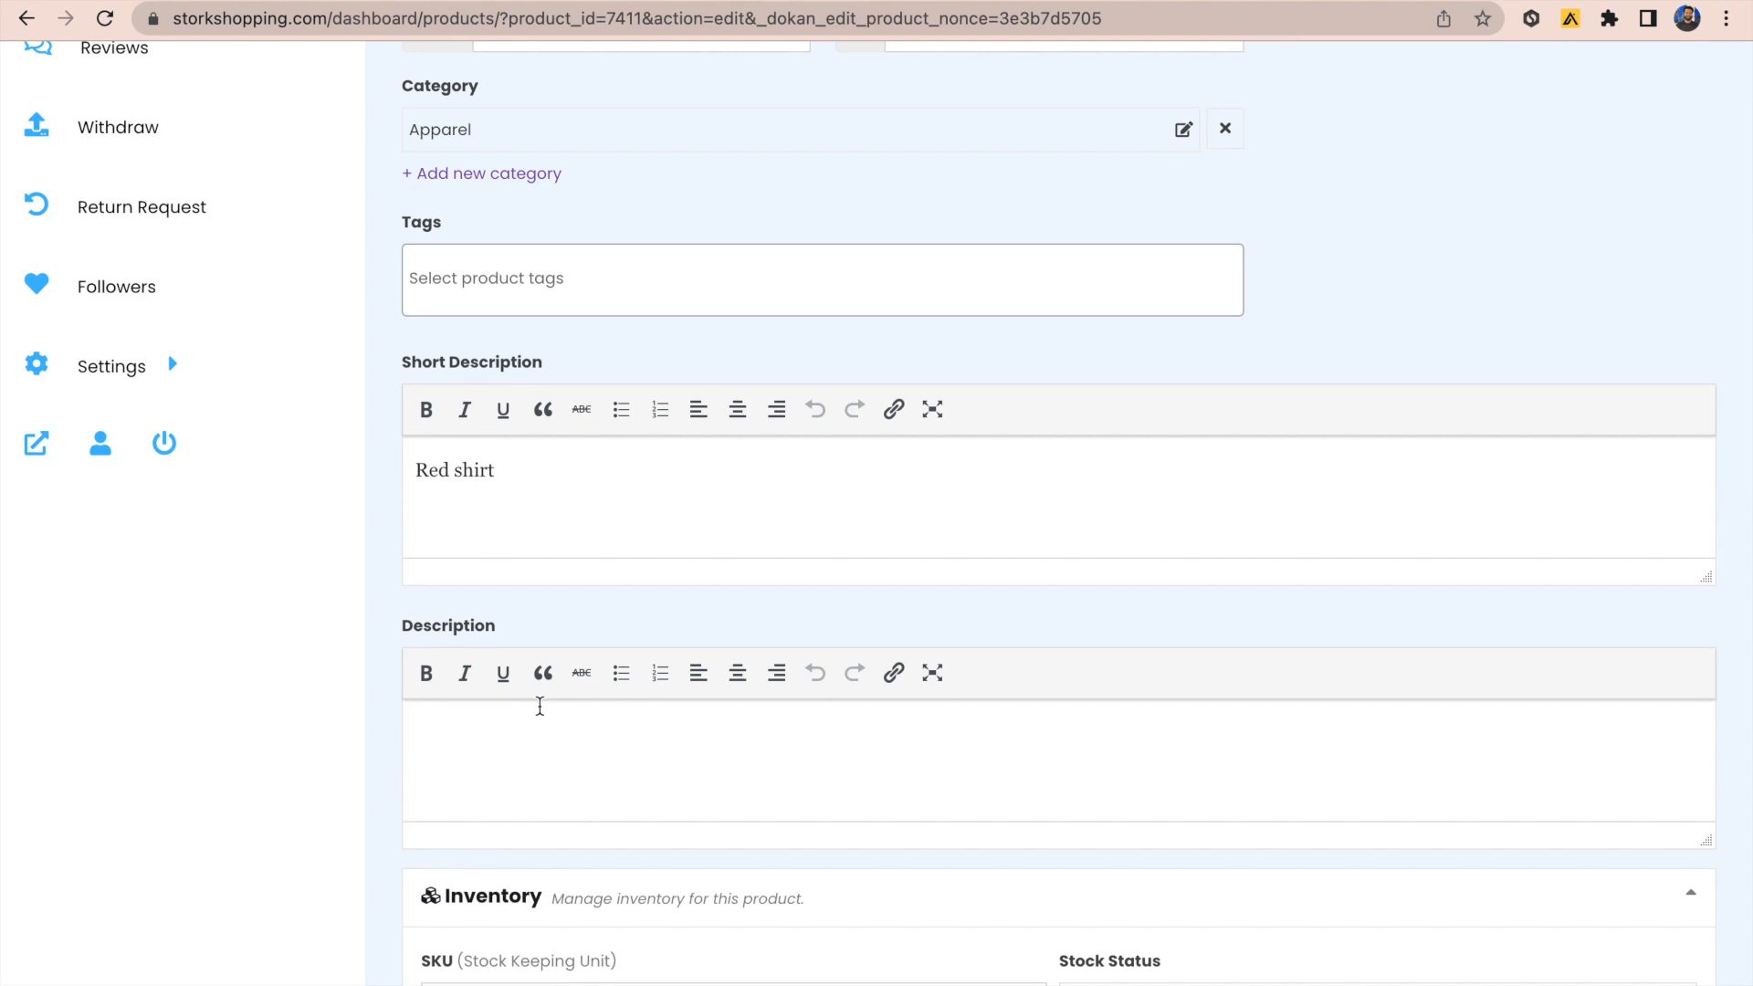
scroll(566, 712, "down", 3)
scroll(867, 807, "down", 3)
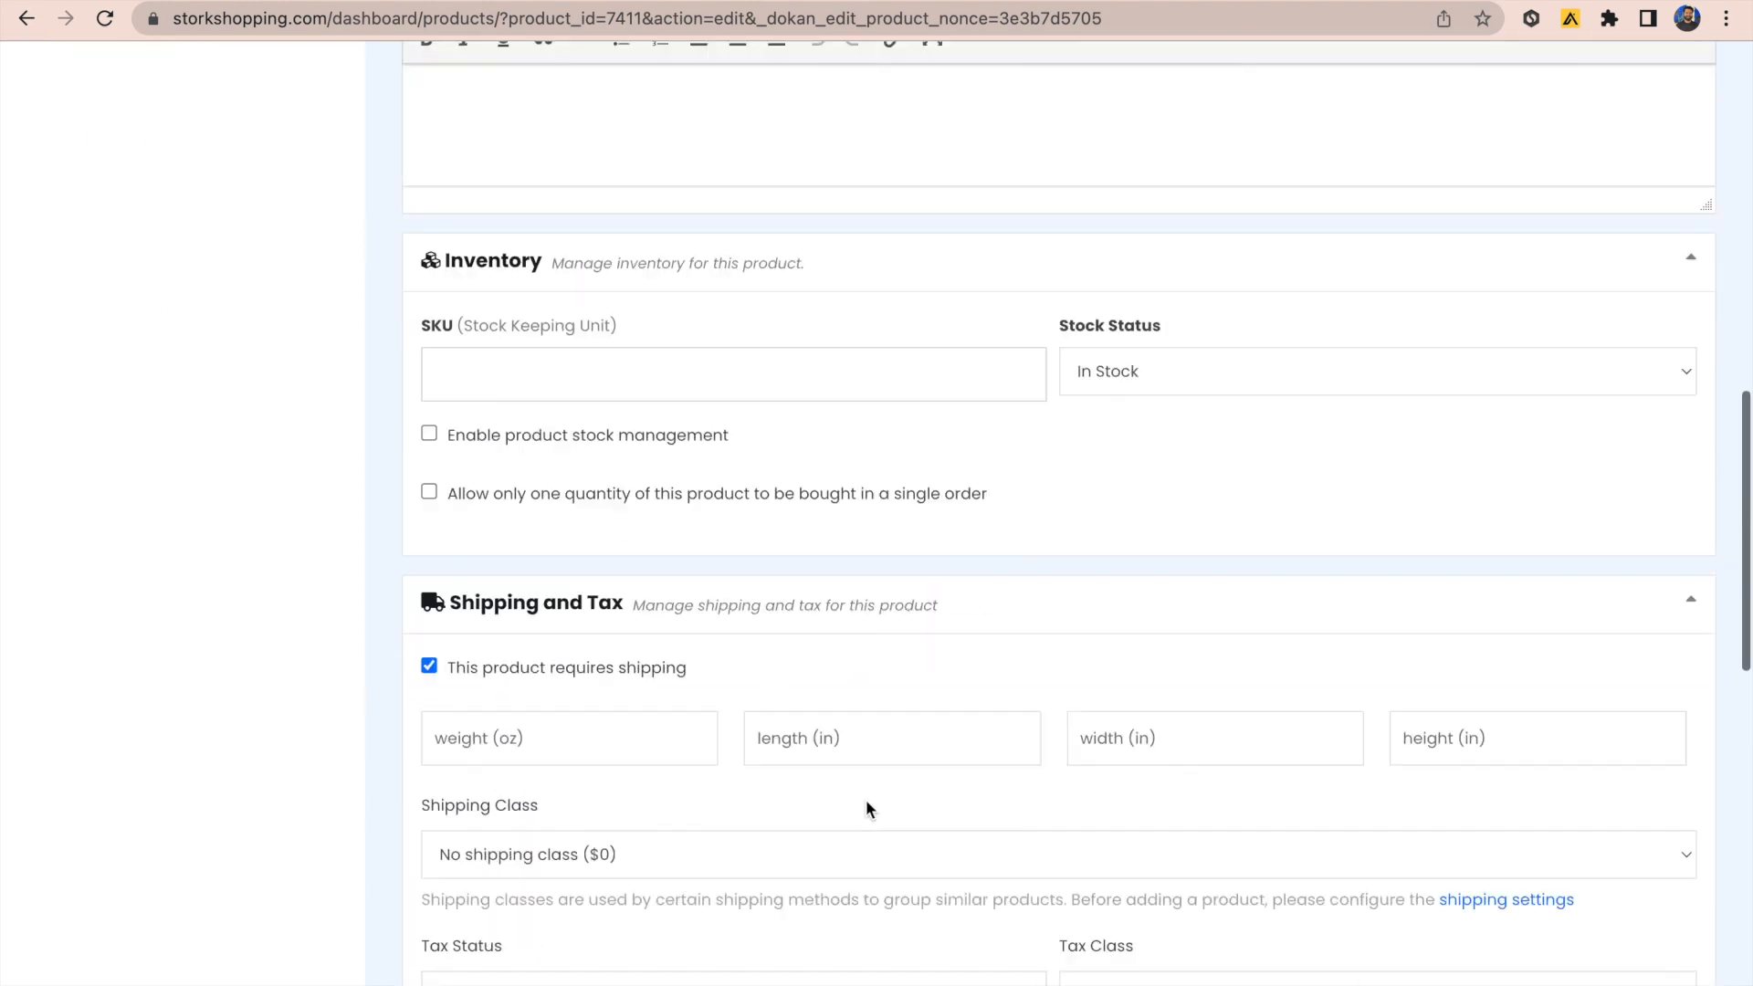
scroll(866, 798, "down", 2)
scroll(977, 893, "down", 6)
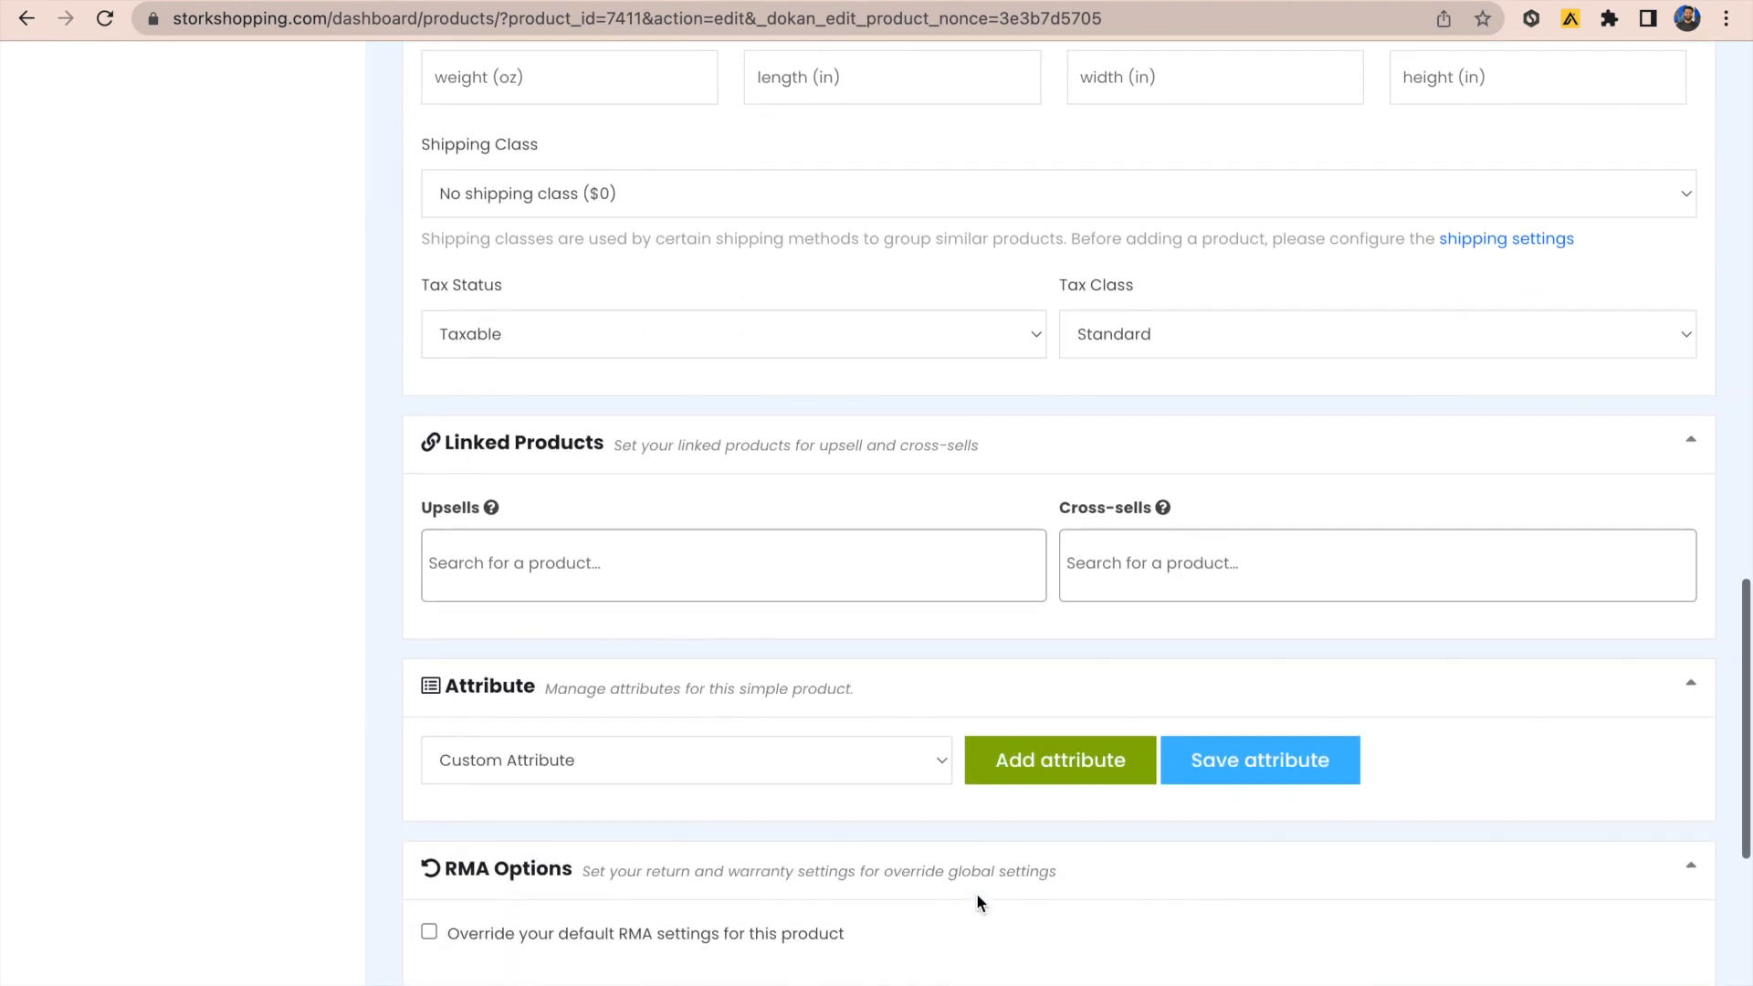
scroll(977, 893, "down", 1)
scroll(921, 913, "down", 1)
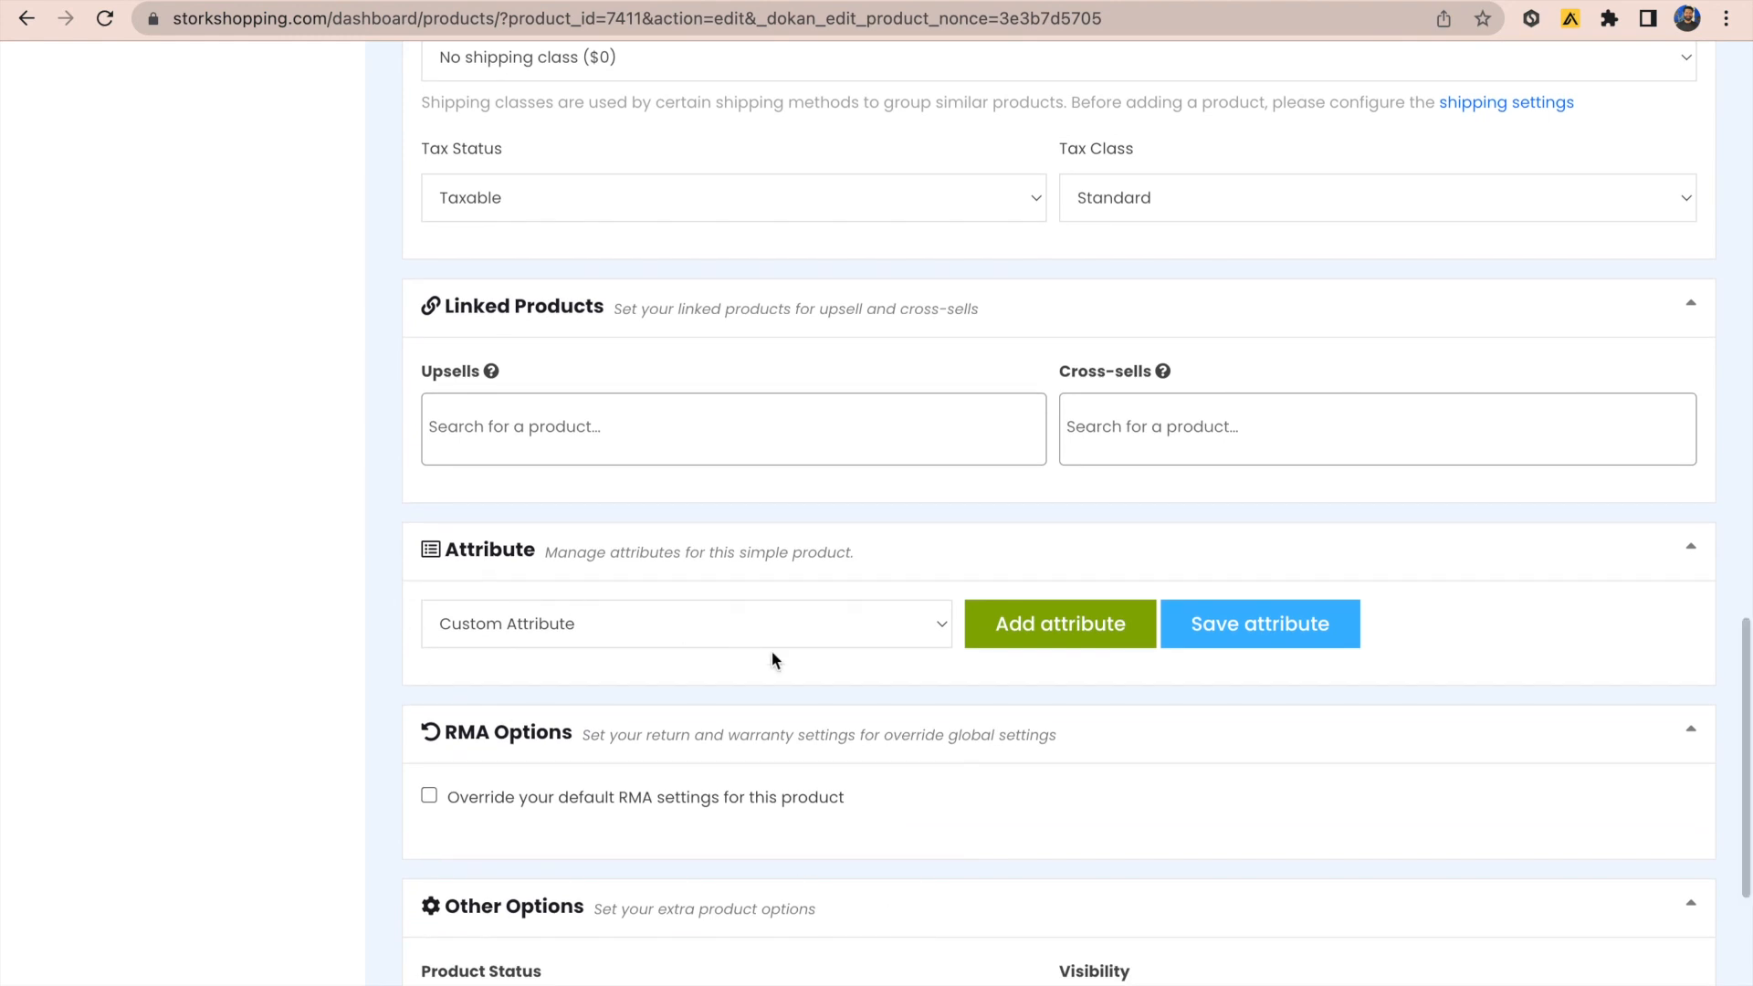
scroll(747, 722, "down", 3)
left_click(429, 546)
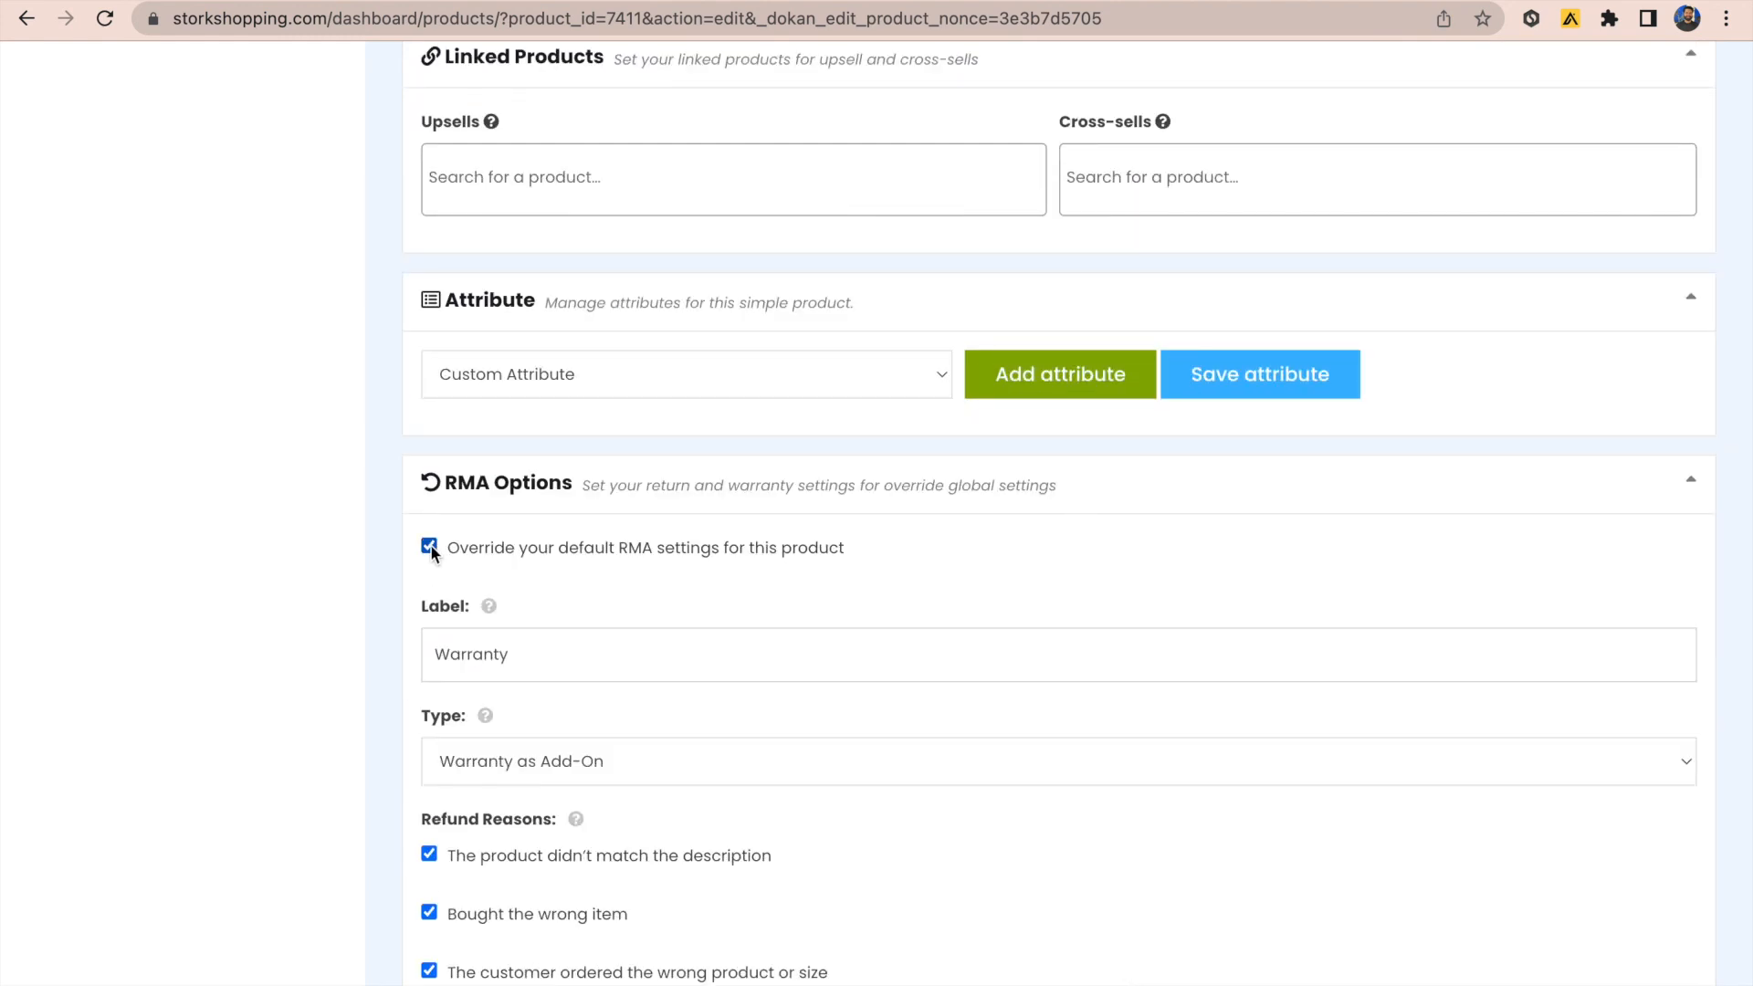
scroll(571, 869, "down", 2)
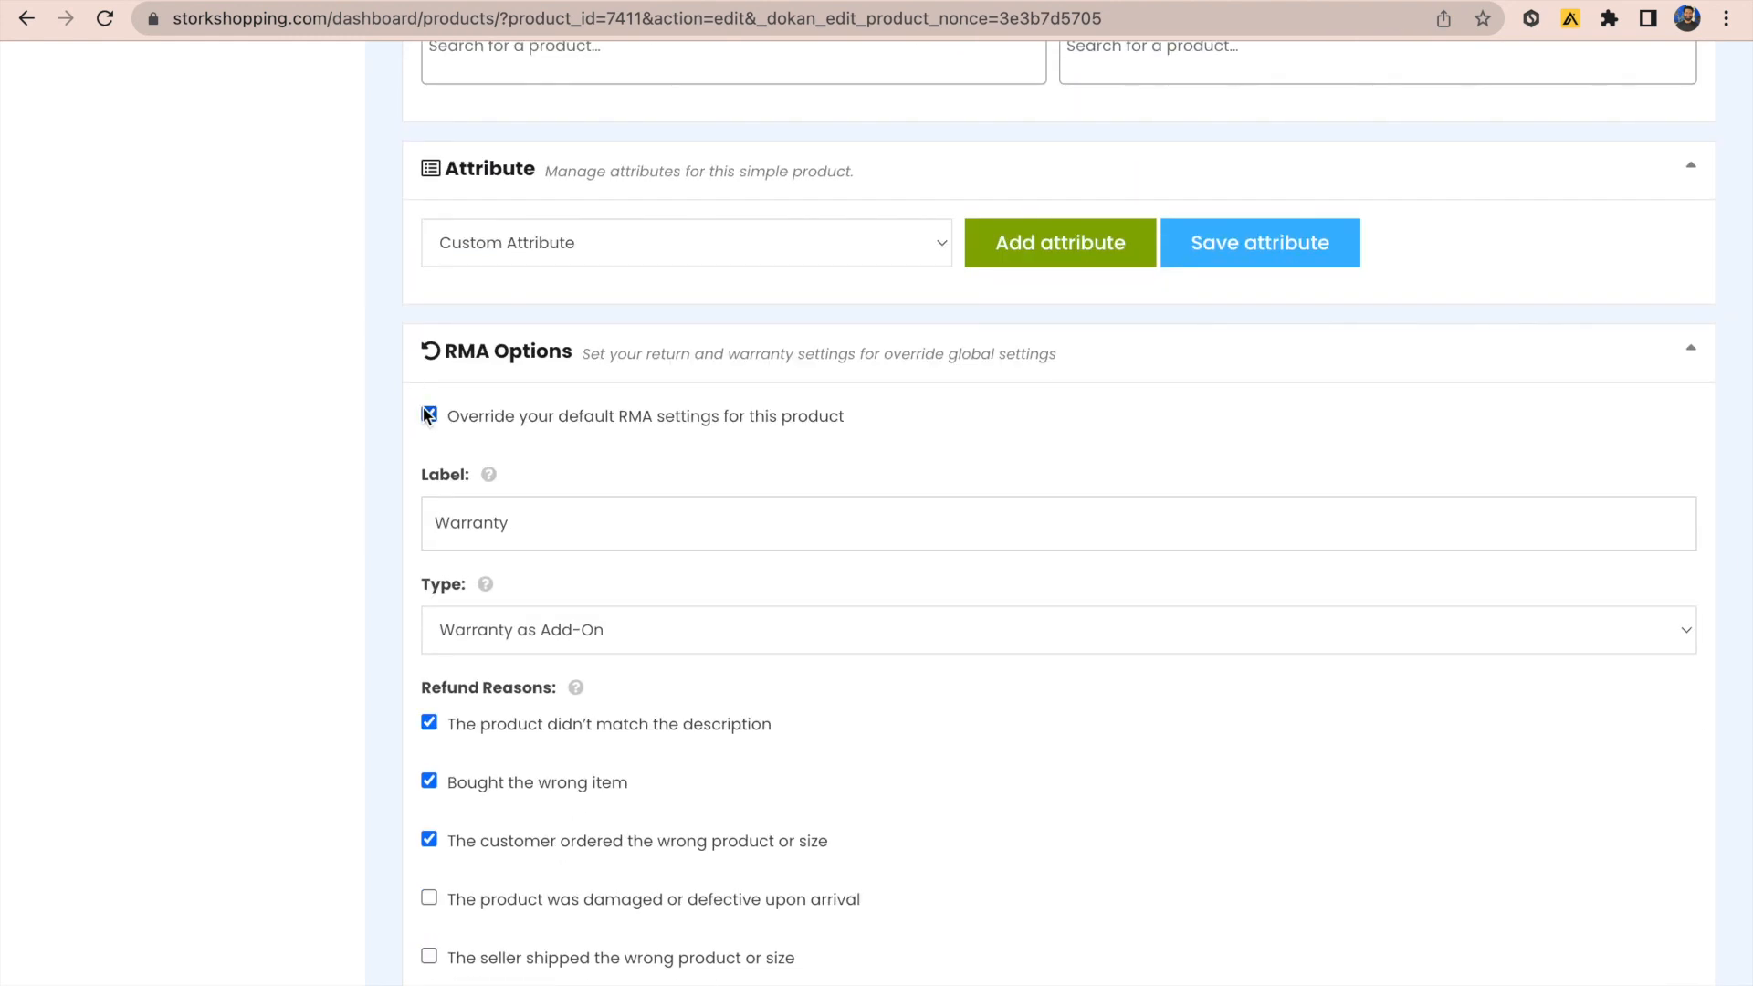
scroll(584, 441, "up", 15)
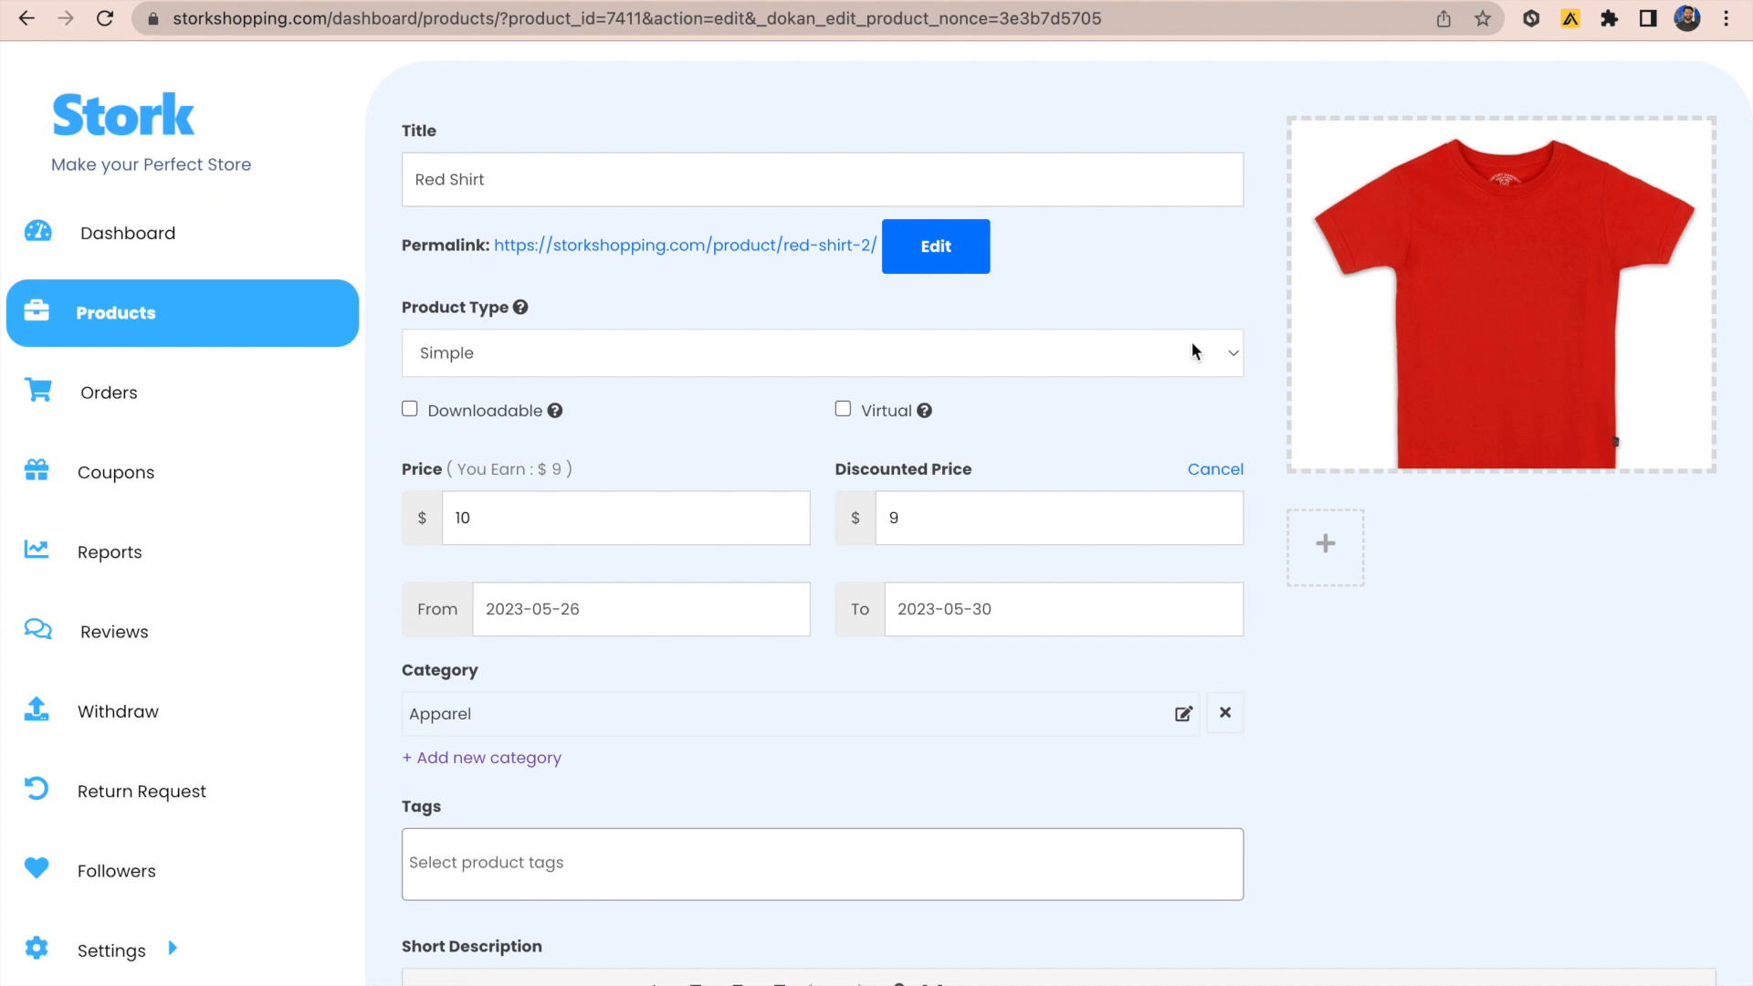
left_click(1150, 354)
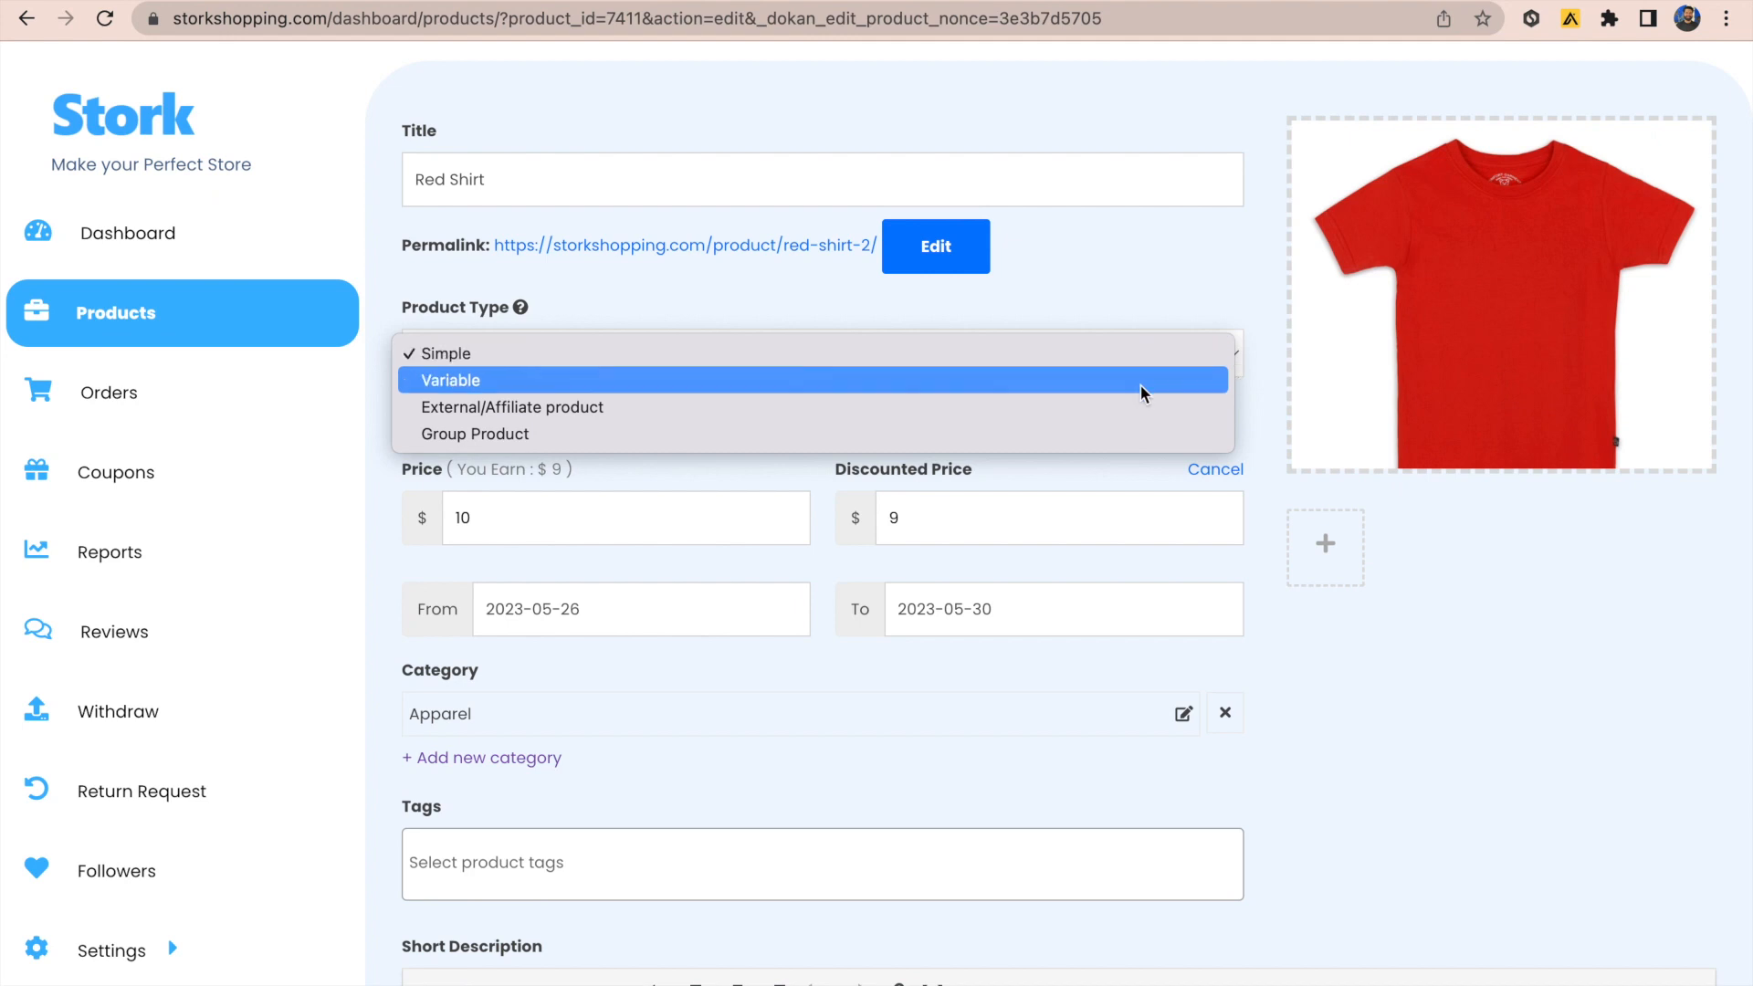
left_click(1148, 364)
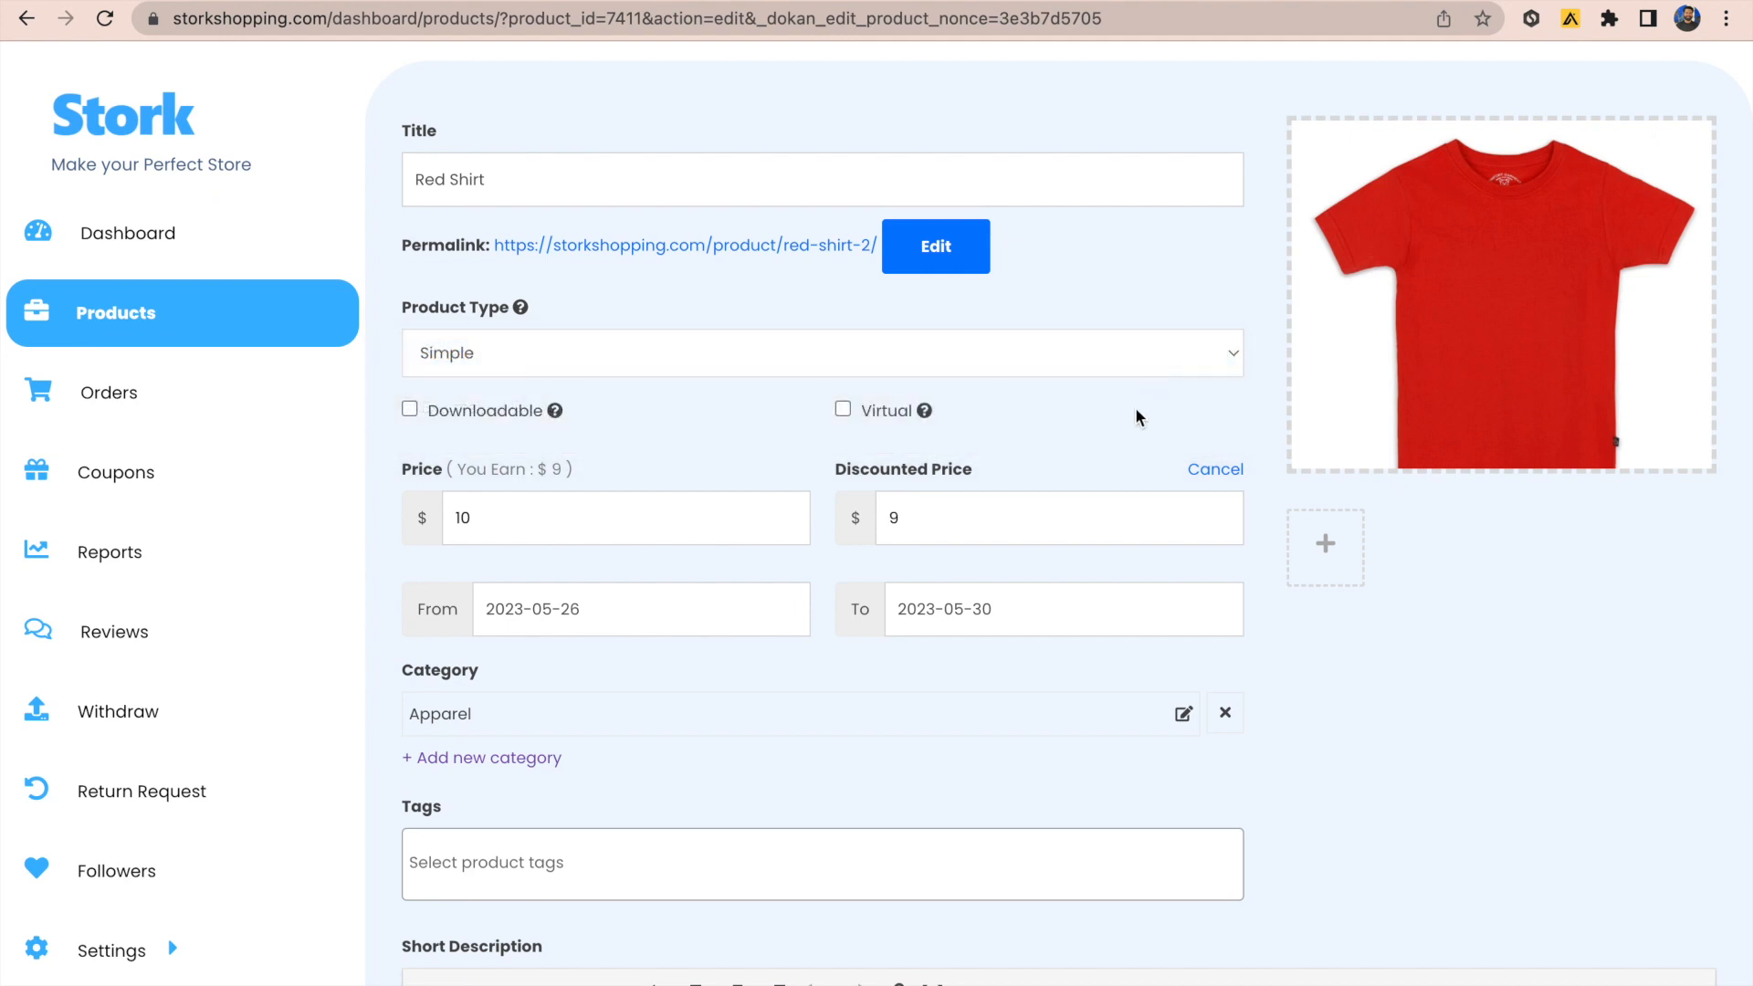
scroll(1127, 452, "down", 1)
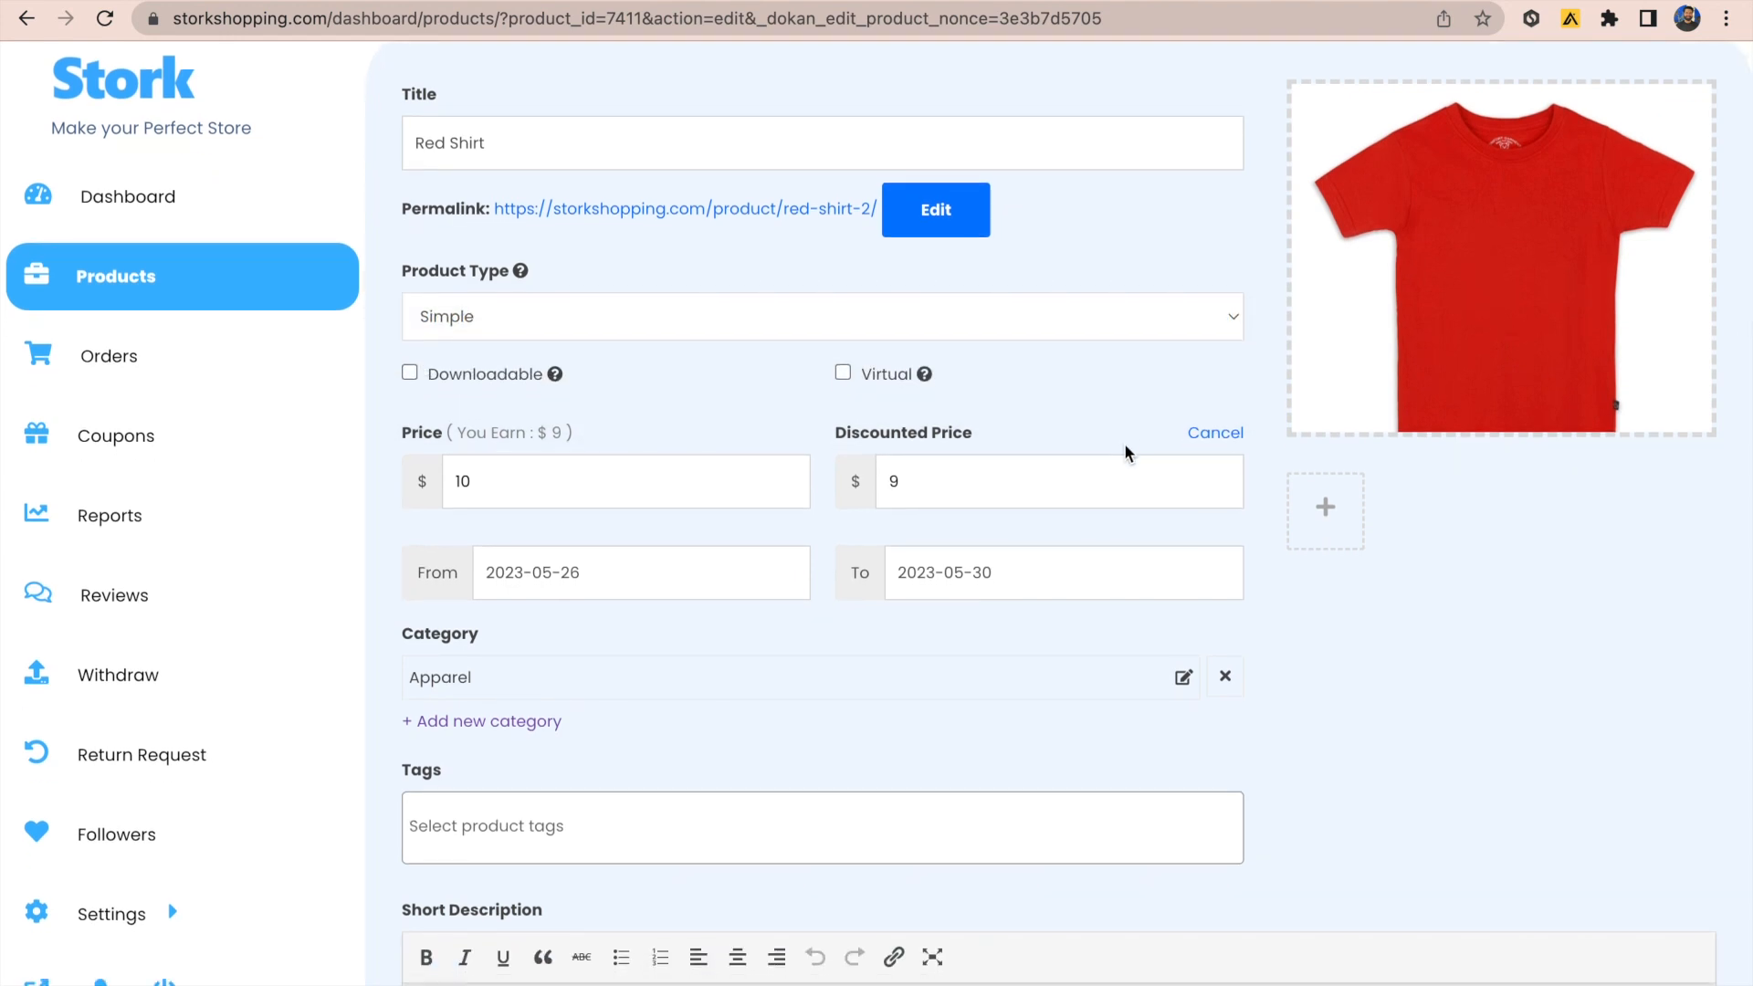
scroll(1127, 452, "down", 1)
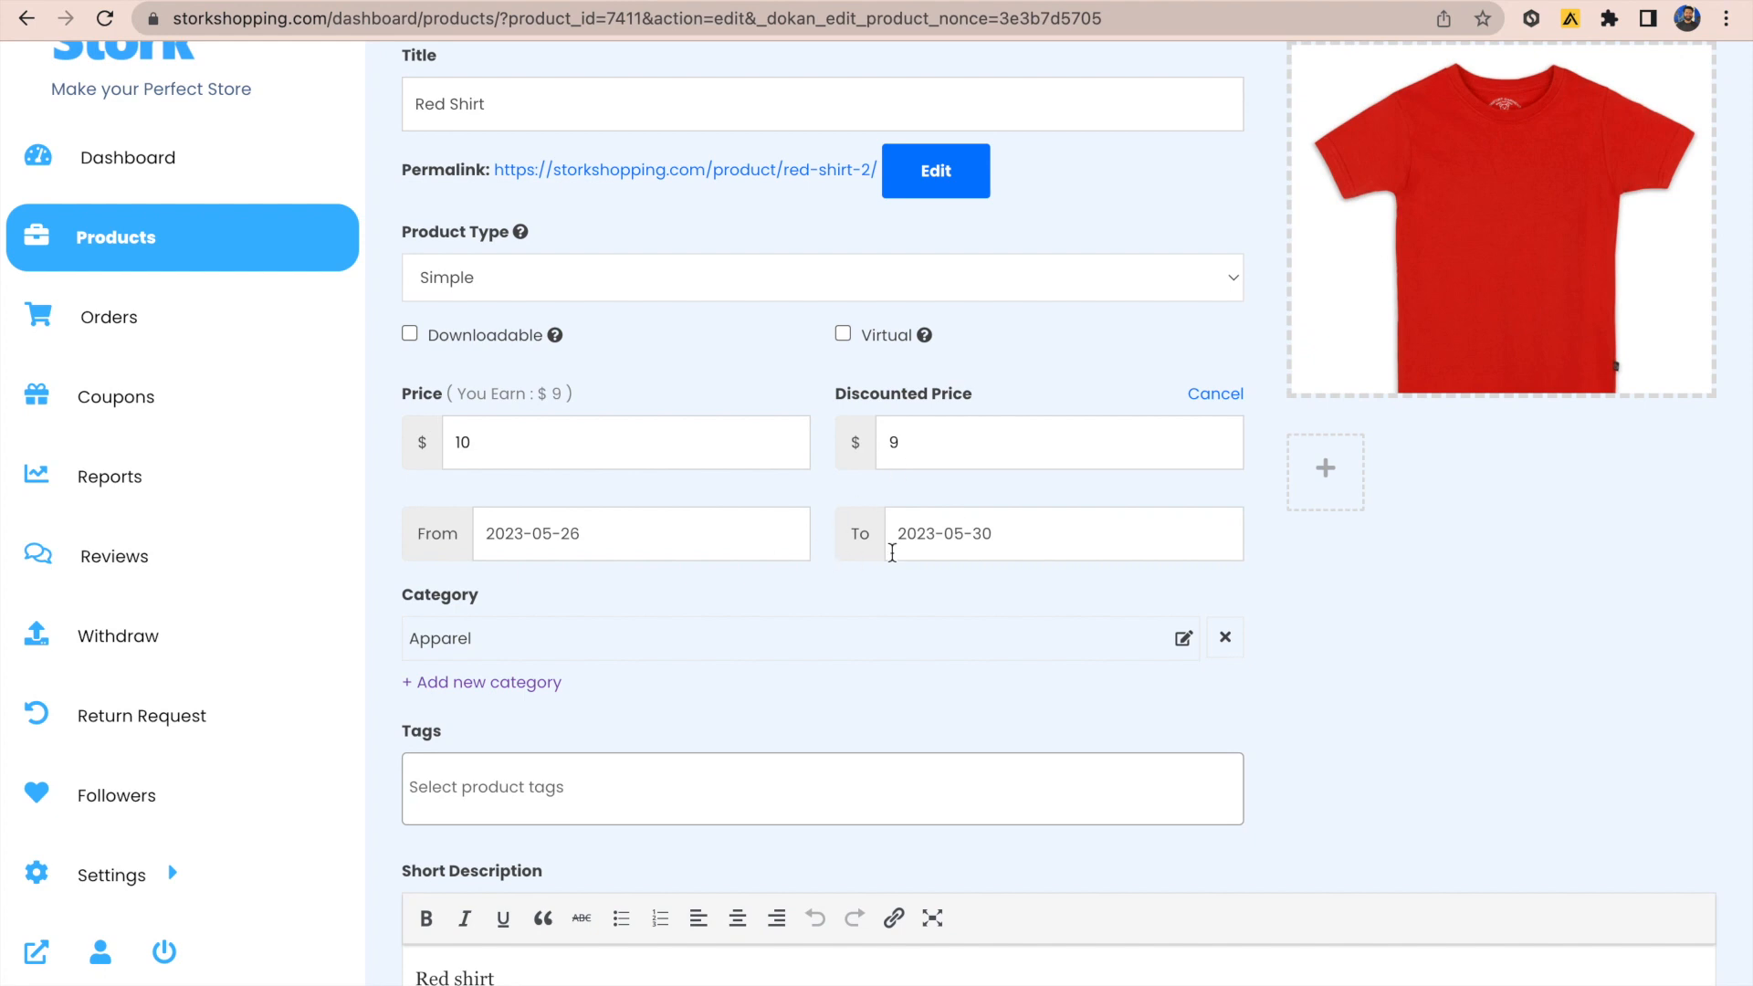
Step: Enter the description 'a nice red shirt' and SKU 555
scroll(871, 721, "down", 5)
scroll(872, 721, "down", 2)
left_click(727, 708)
type("a")
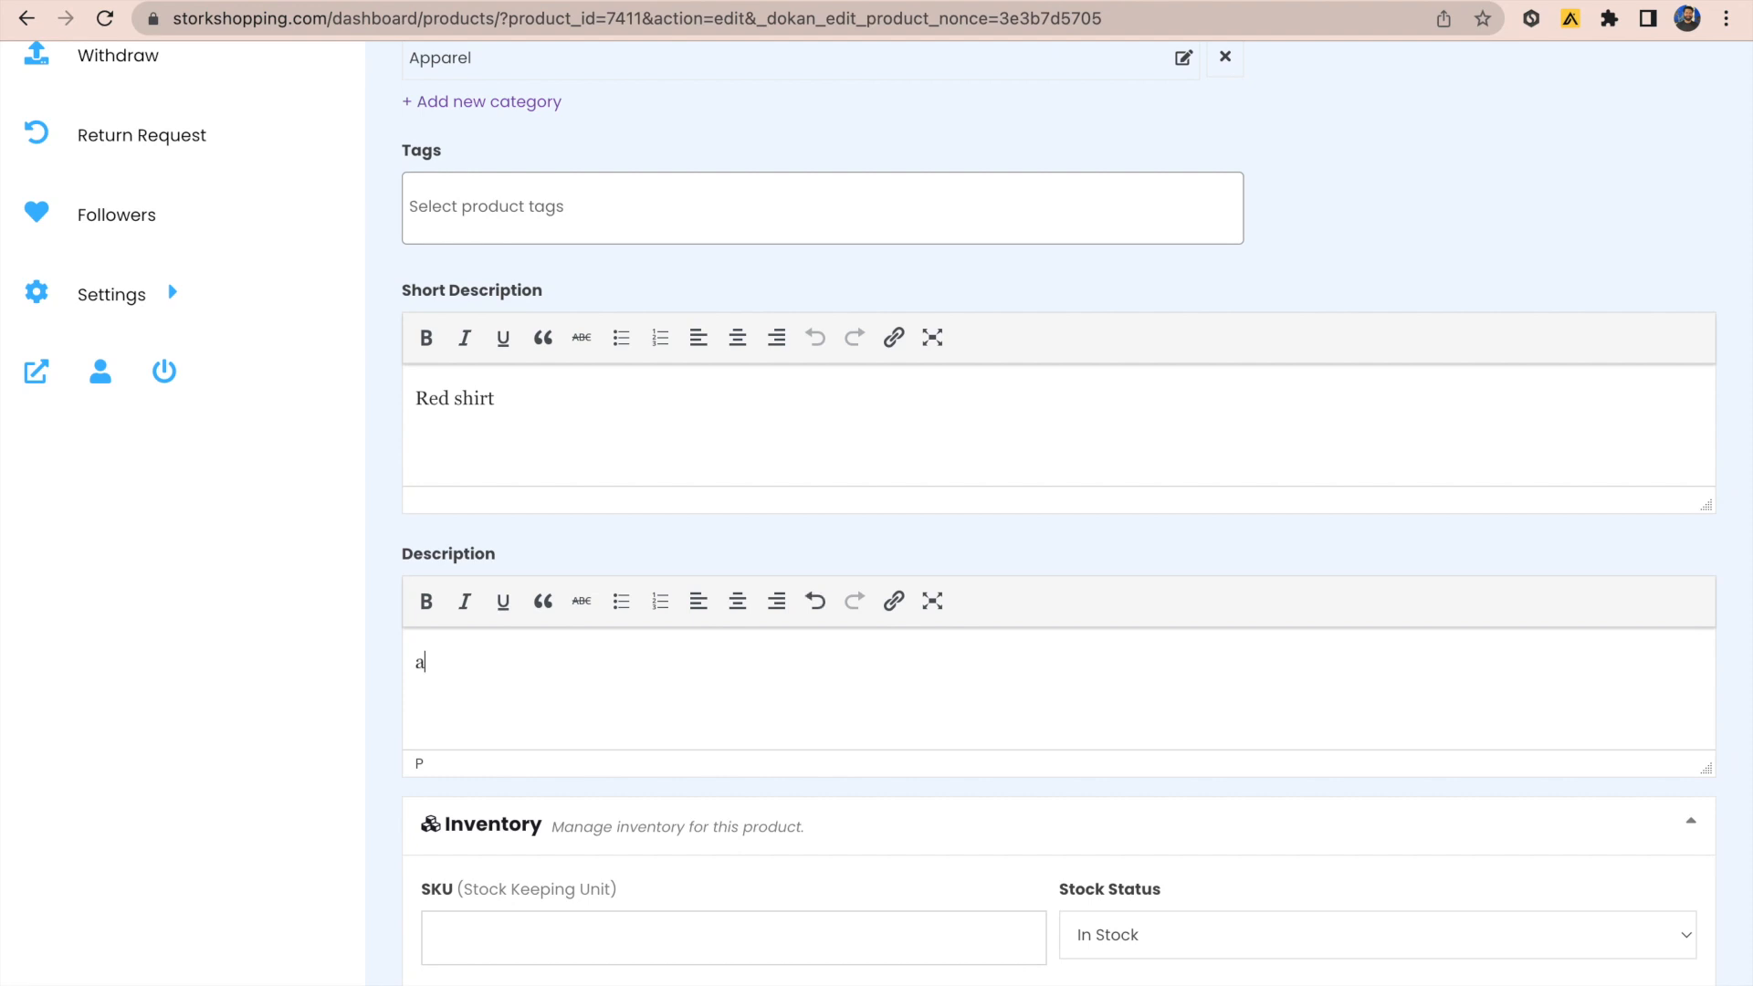
type(" nice red shirt")
scroll(853, 566, "down", 3)
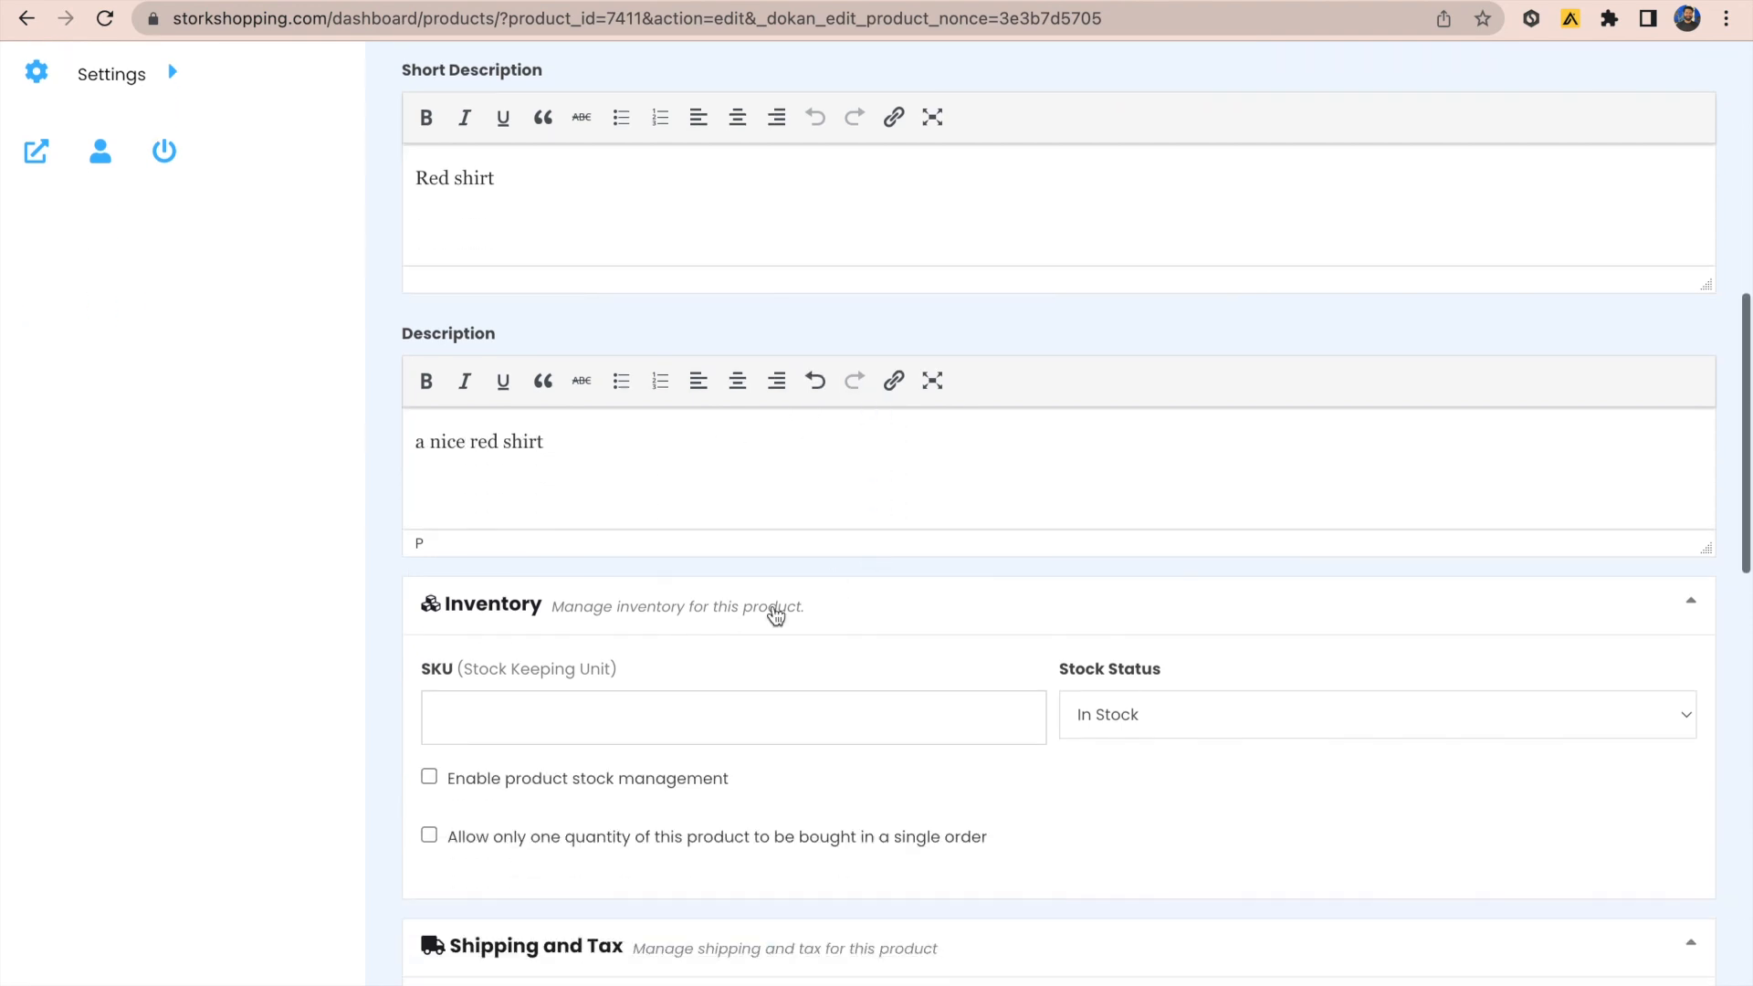
left_click(610, 713)
type("555")
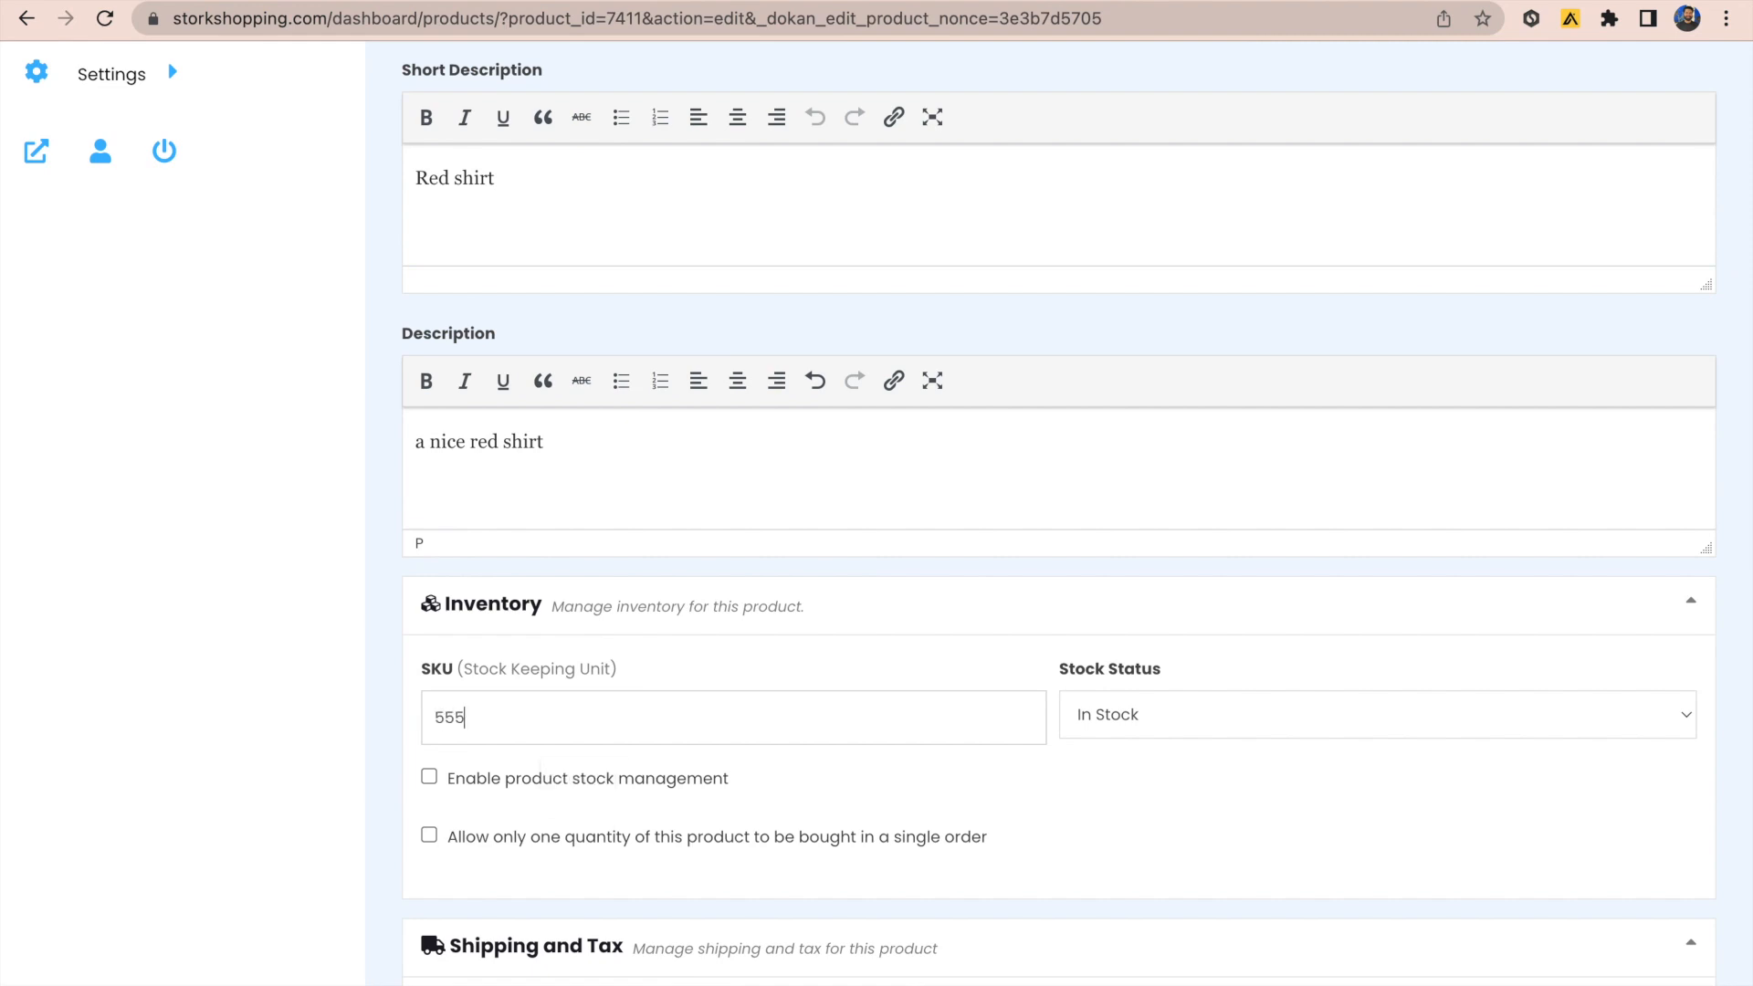
Step: Enable stock management with stock quantity 5 and low-stock threshold 2
scroll(717, 804, "down", 2)
scroll(716, 796, "down", 2)
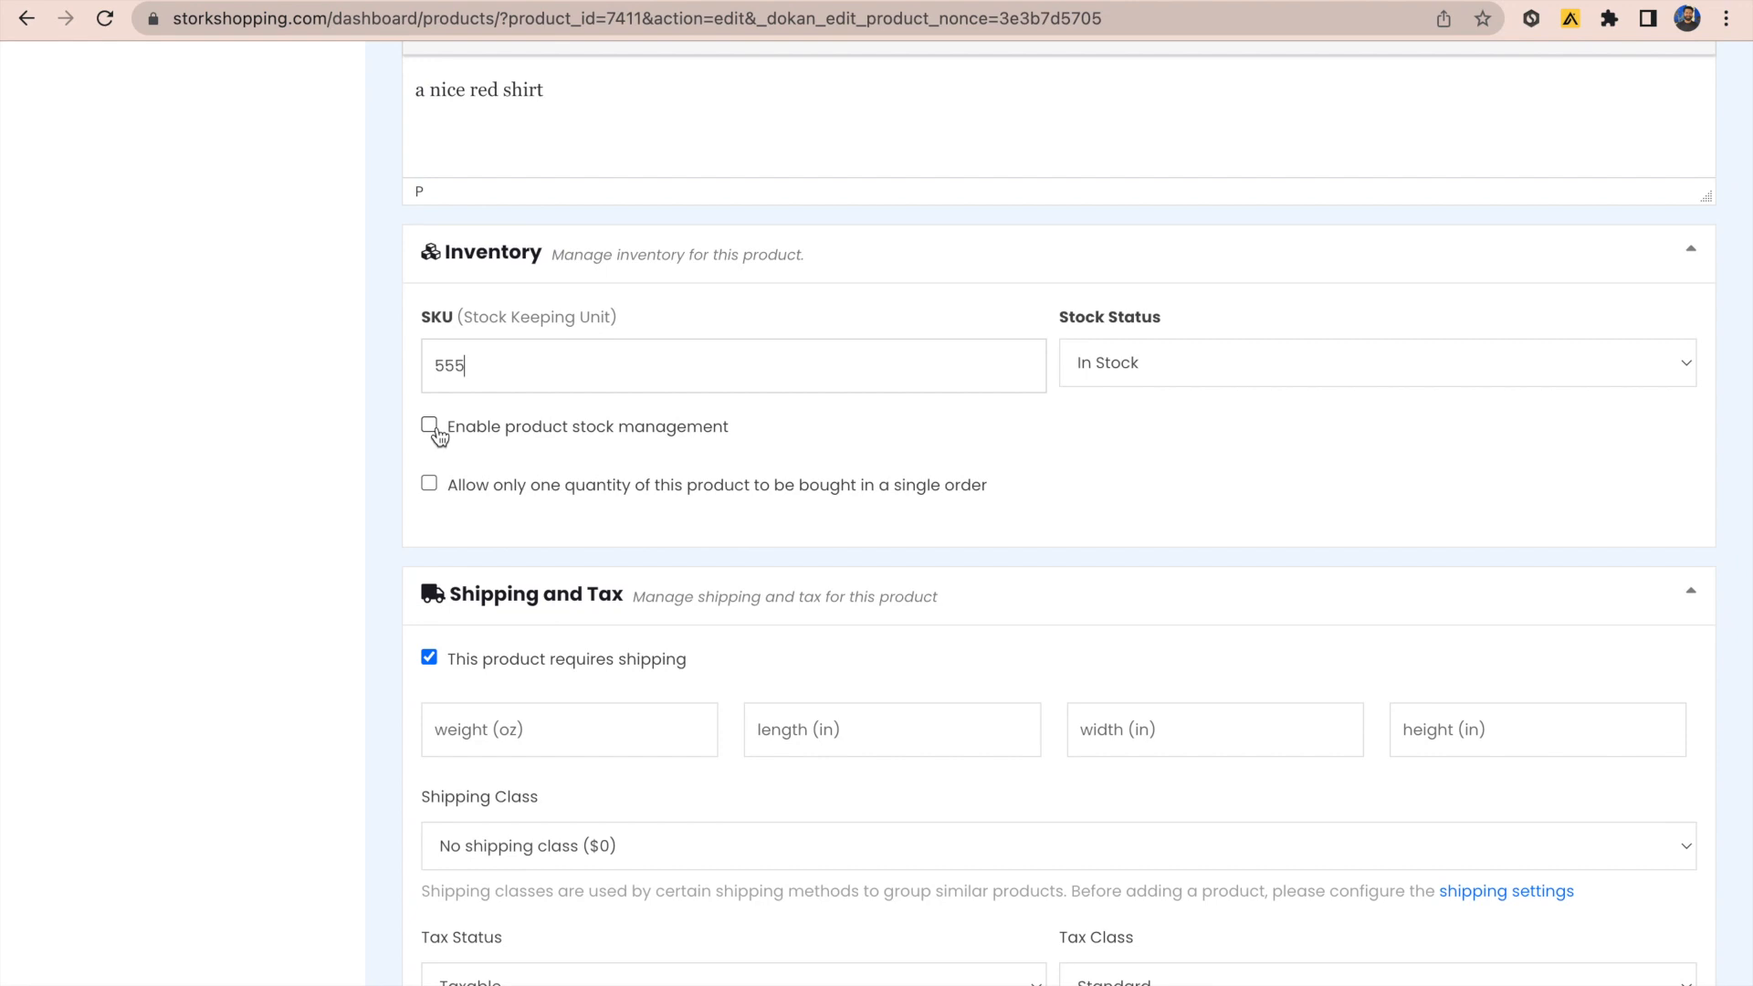
left_click(429, 425)
scroll(716, 528, "down", 1)
left_click(646, 473)
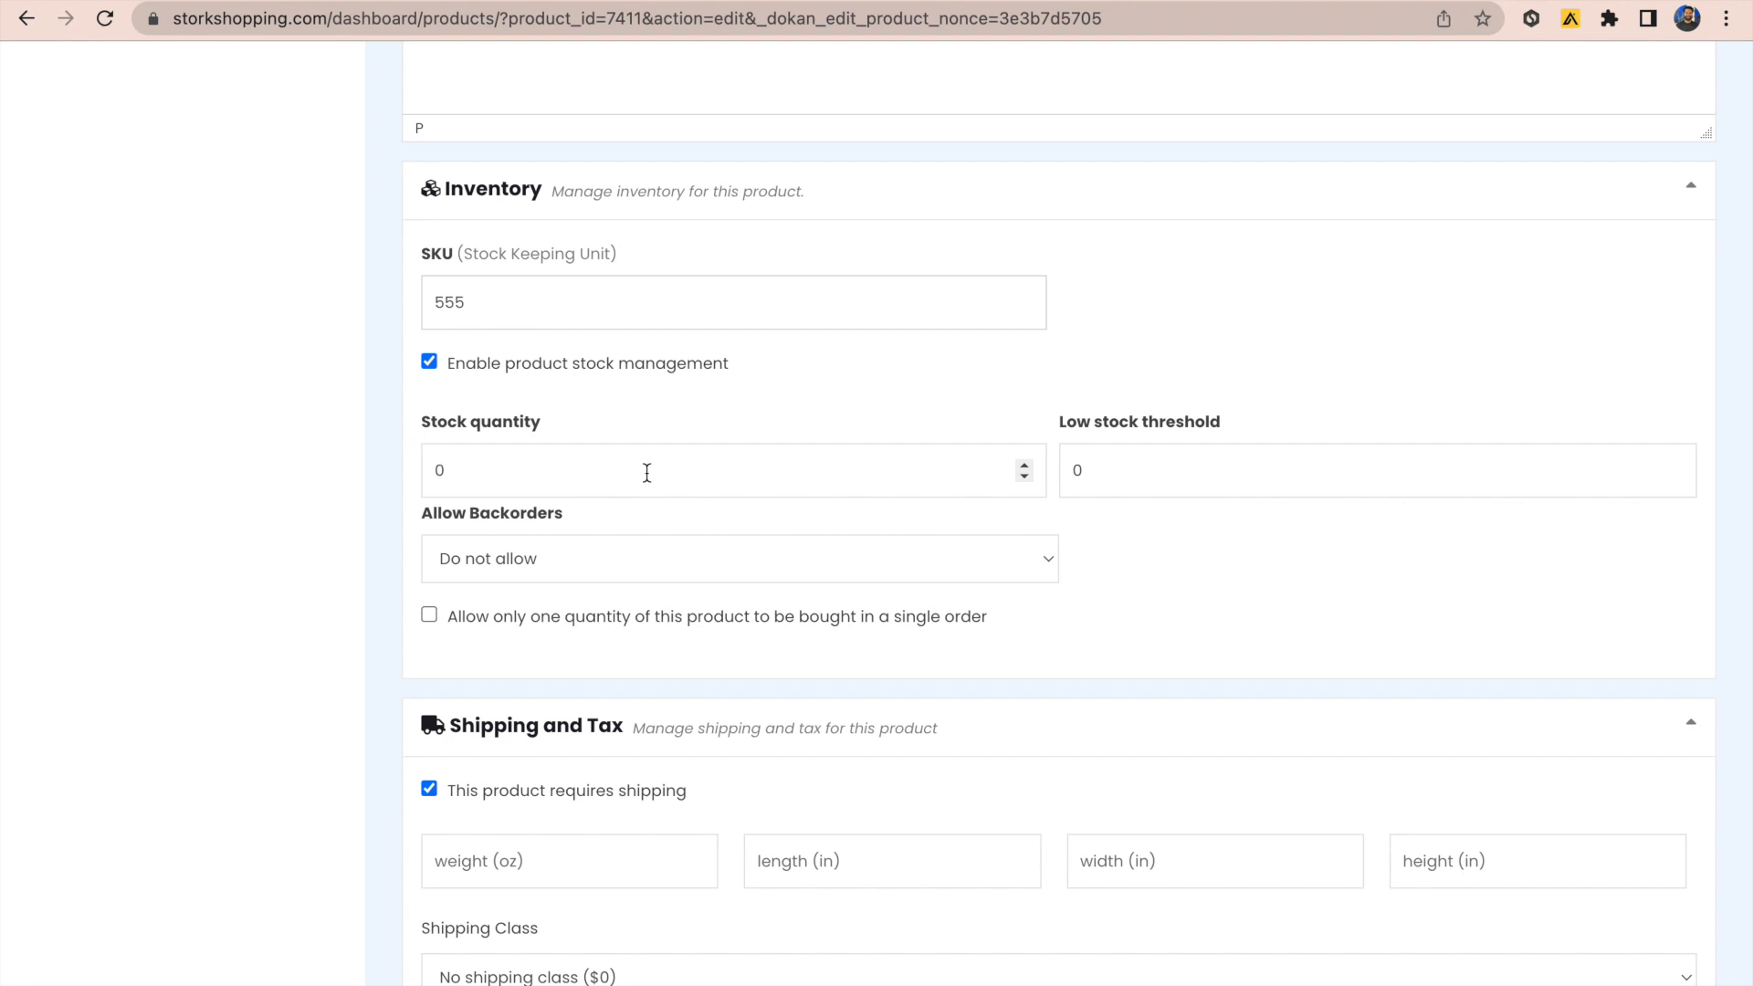
key("BackSpace")
left_click(1103, 467)
key("BackSpace")
type("2")
left_click(1132, 543)
scroll(1133, 545, "down", 1)
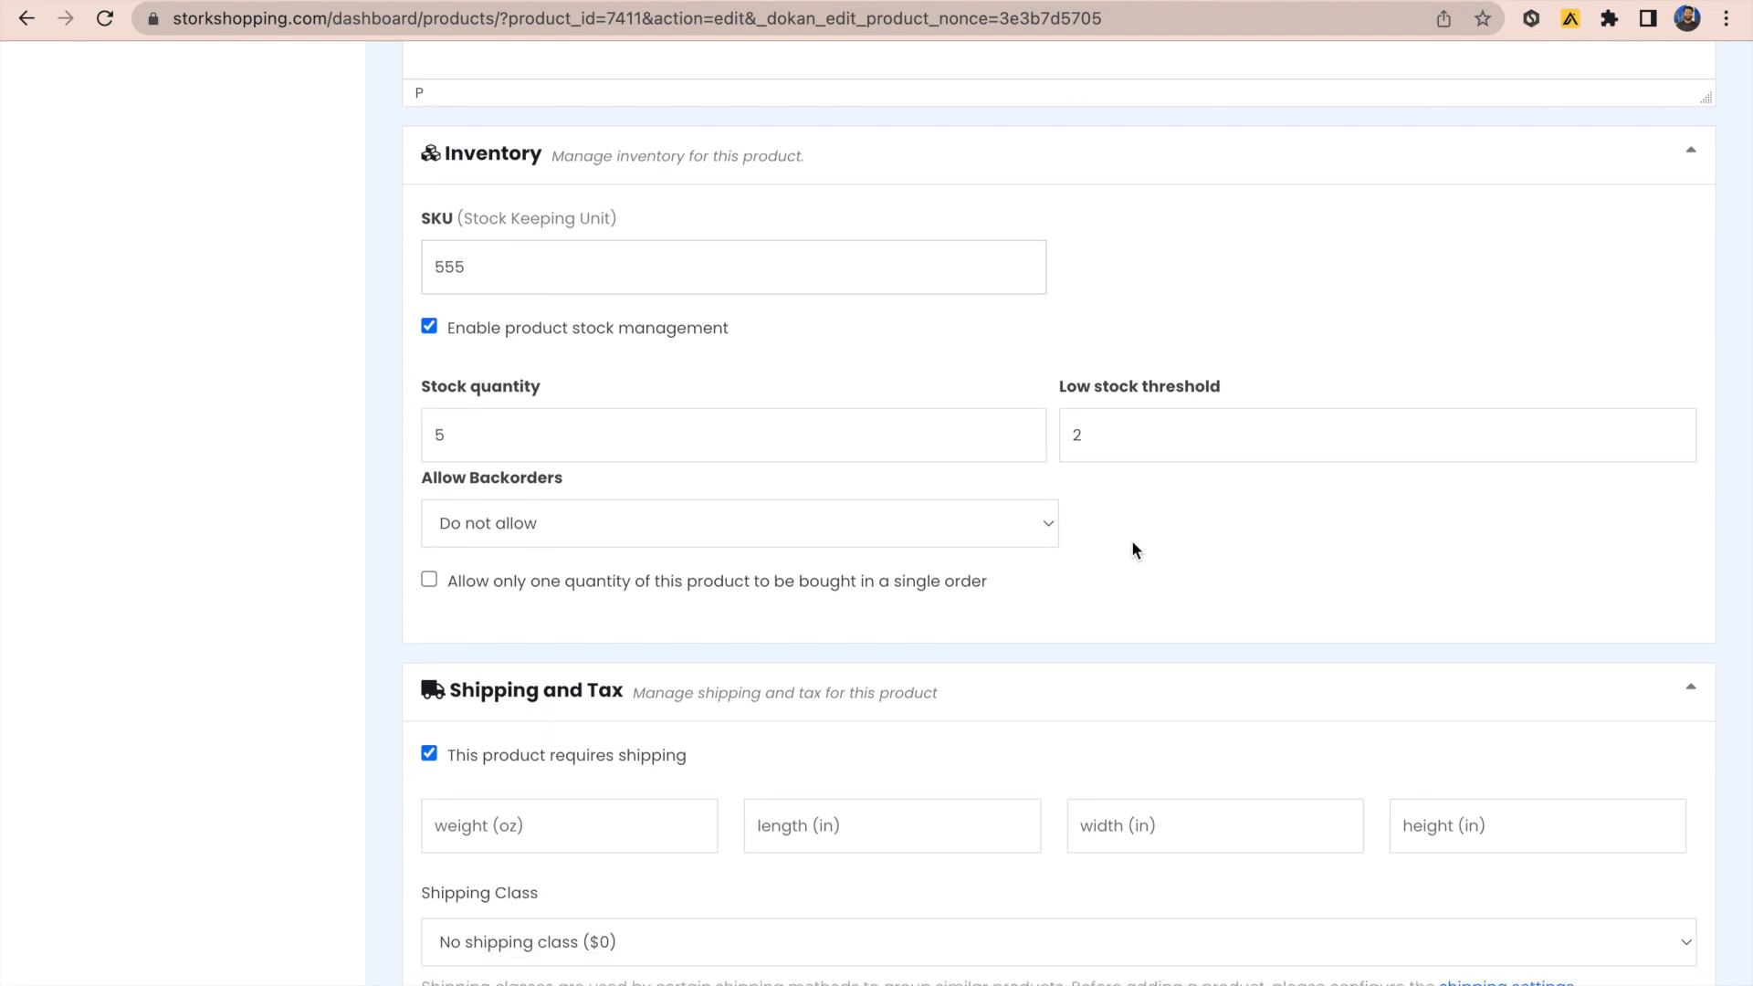
Step: Allow backorders with customer notification and keep 'This product requires shipping' ticked
scroll(1131, 546, "down", 1)
left_click(1039, 469)
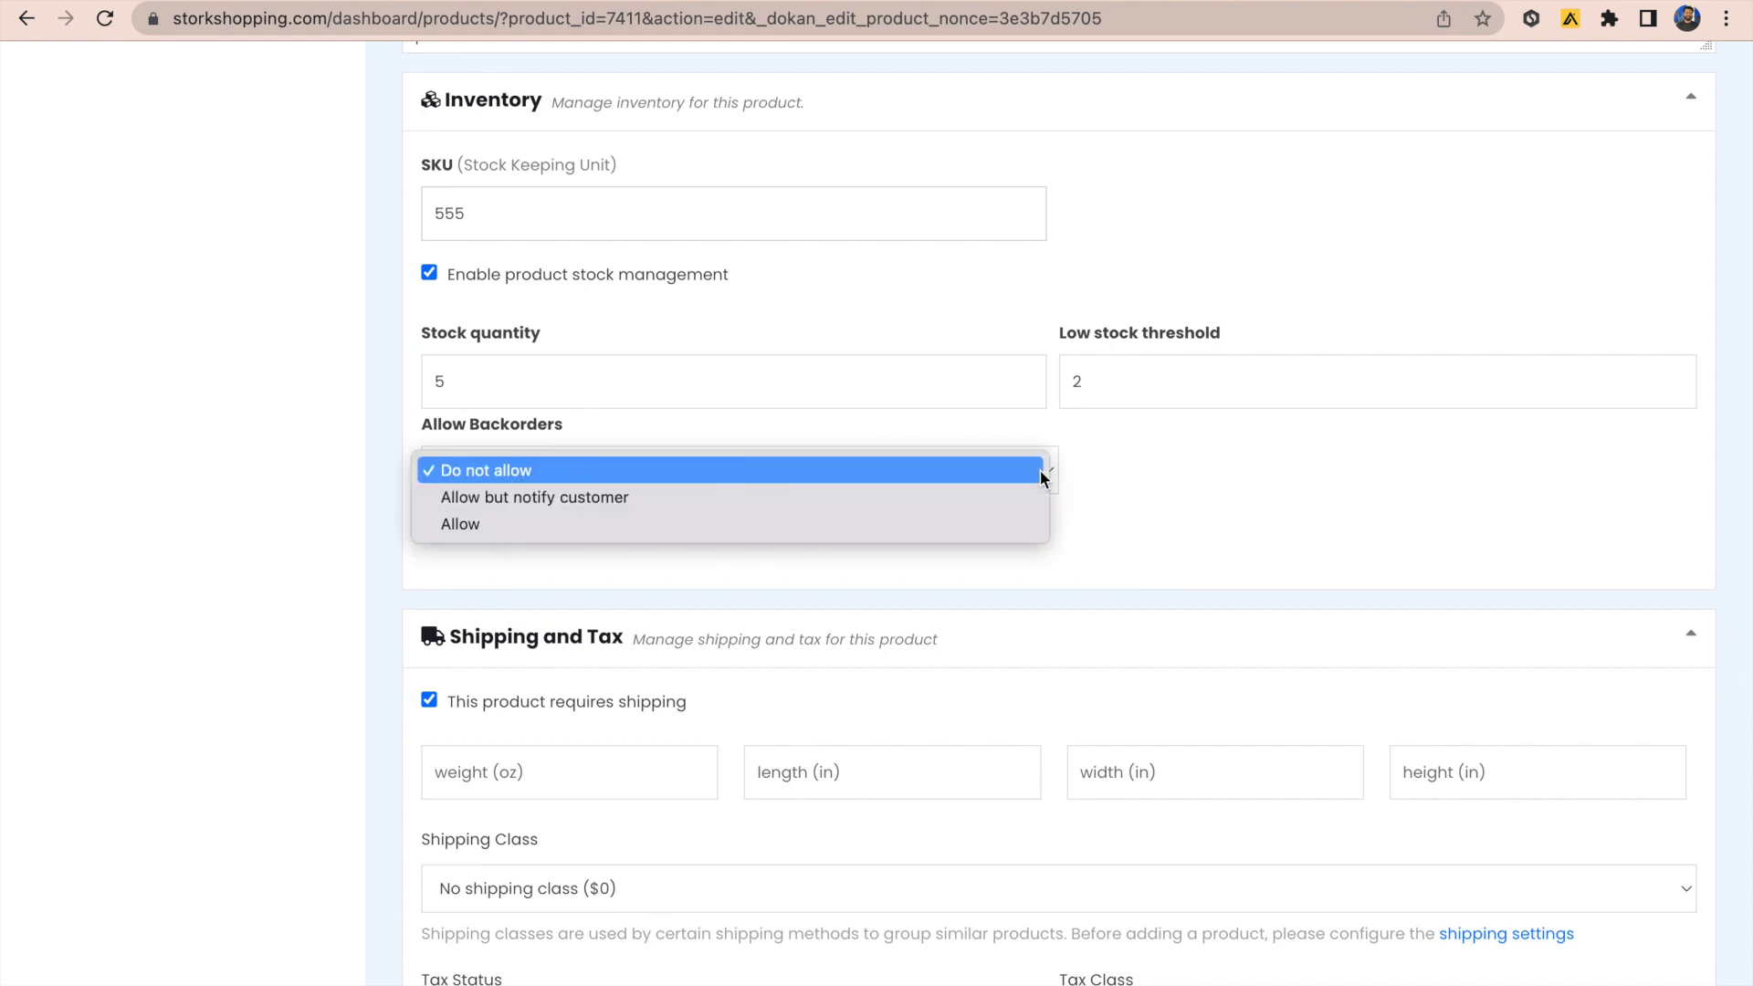
left_click(1017, 506)
scroll(1164, 533, "down", 4)
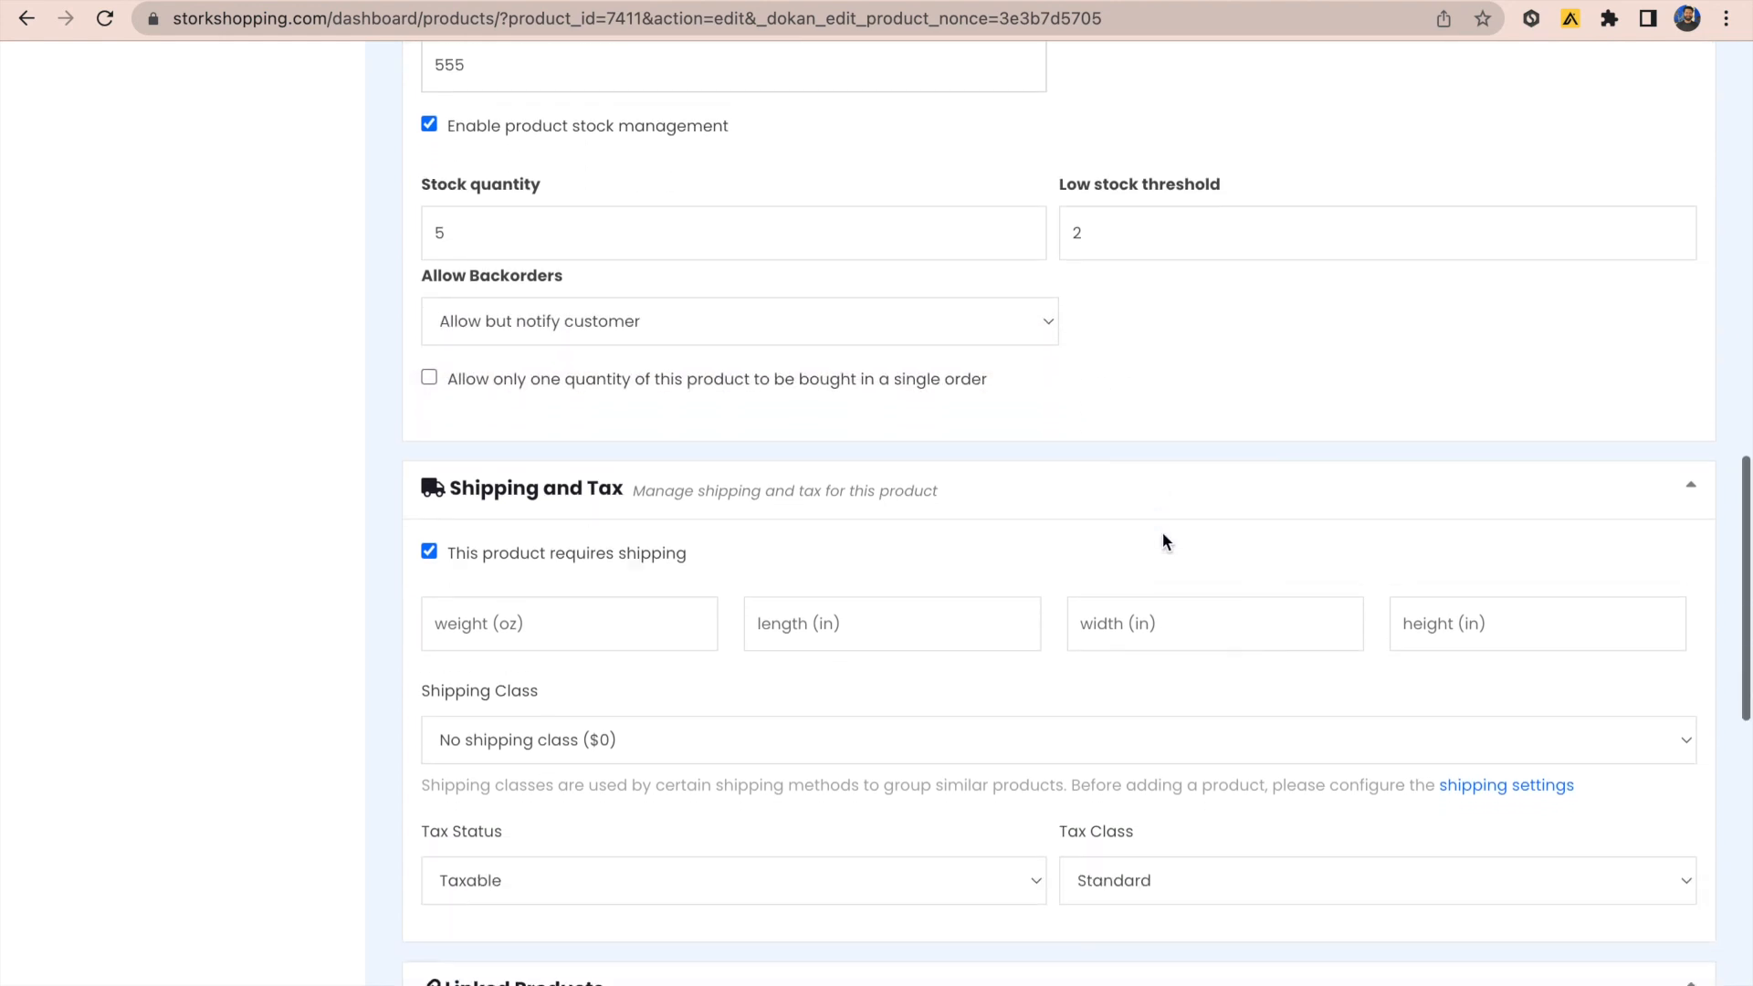
scroll(1163, 534, "down", 1)
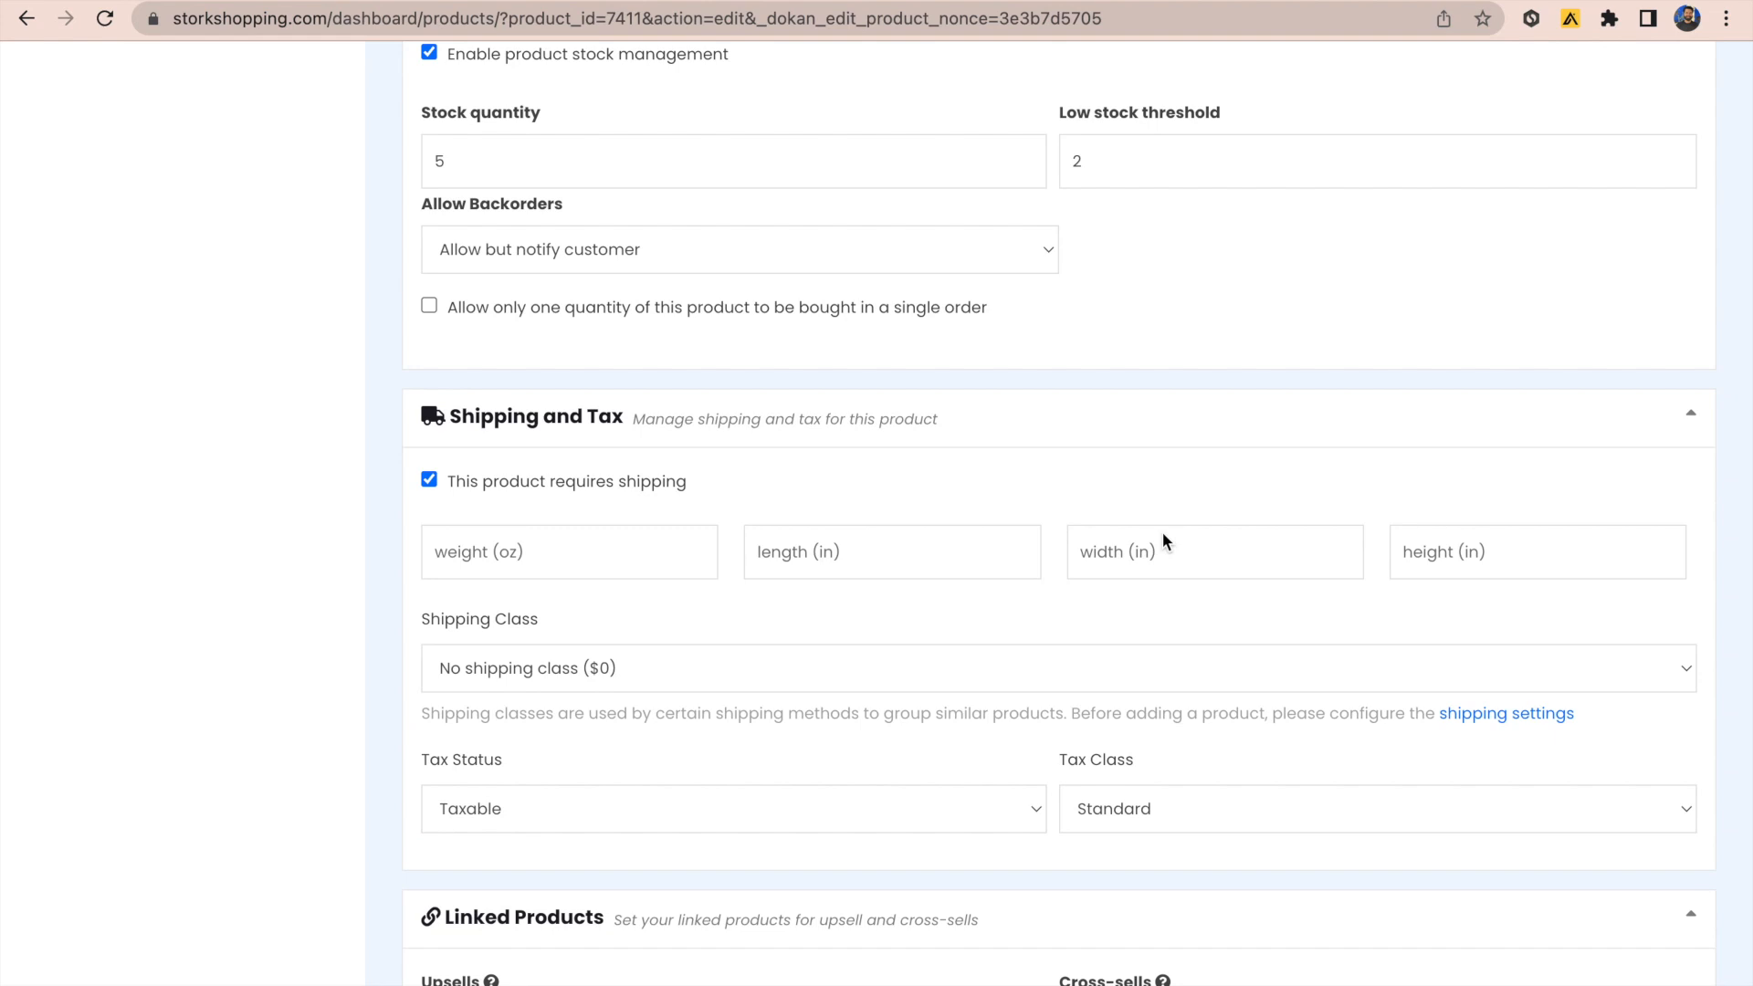
scroll(1163, 535, "down", 1)
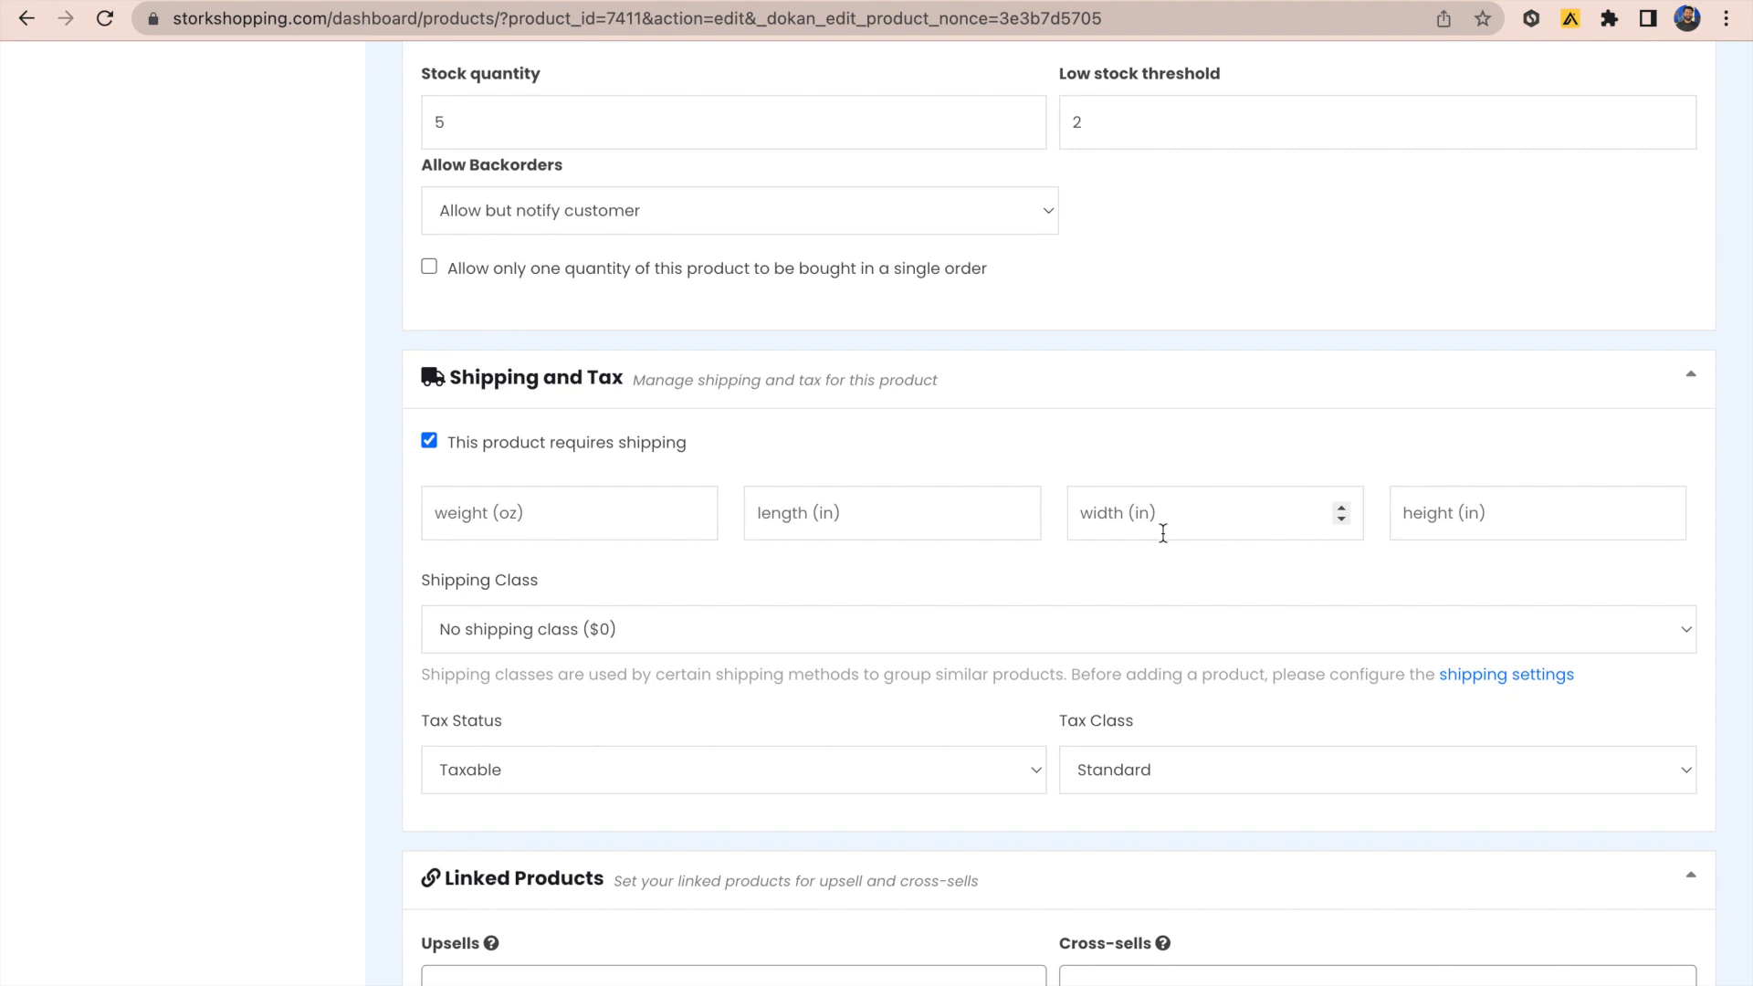
scroll(1163, 533, "down", 3)
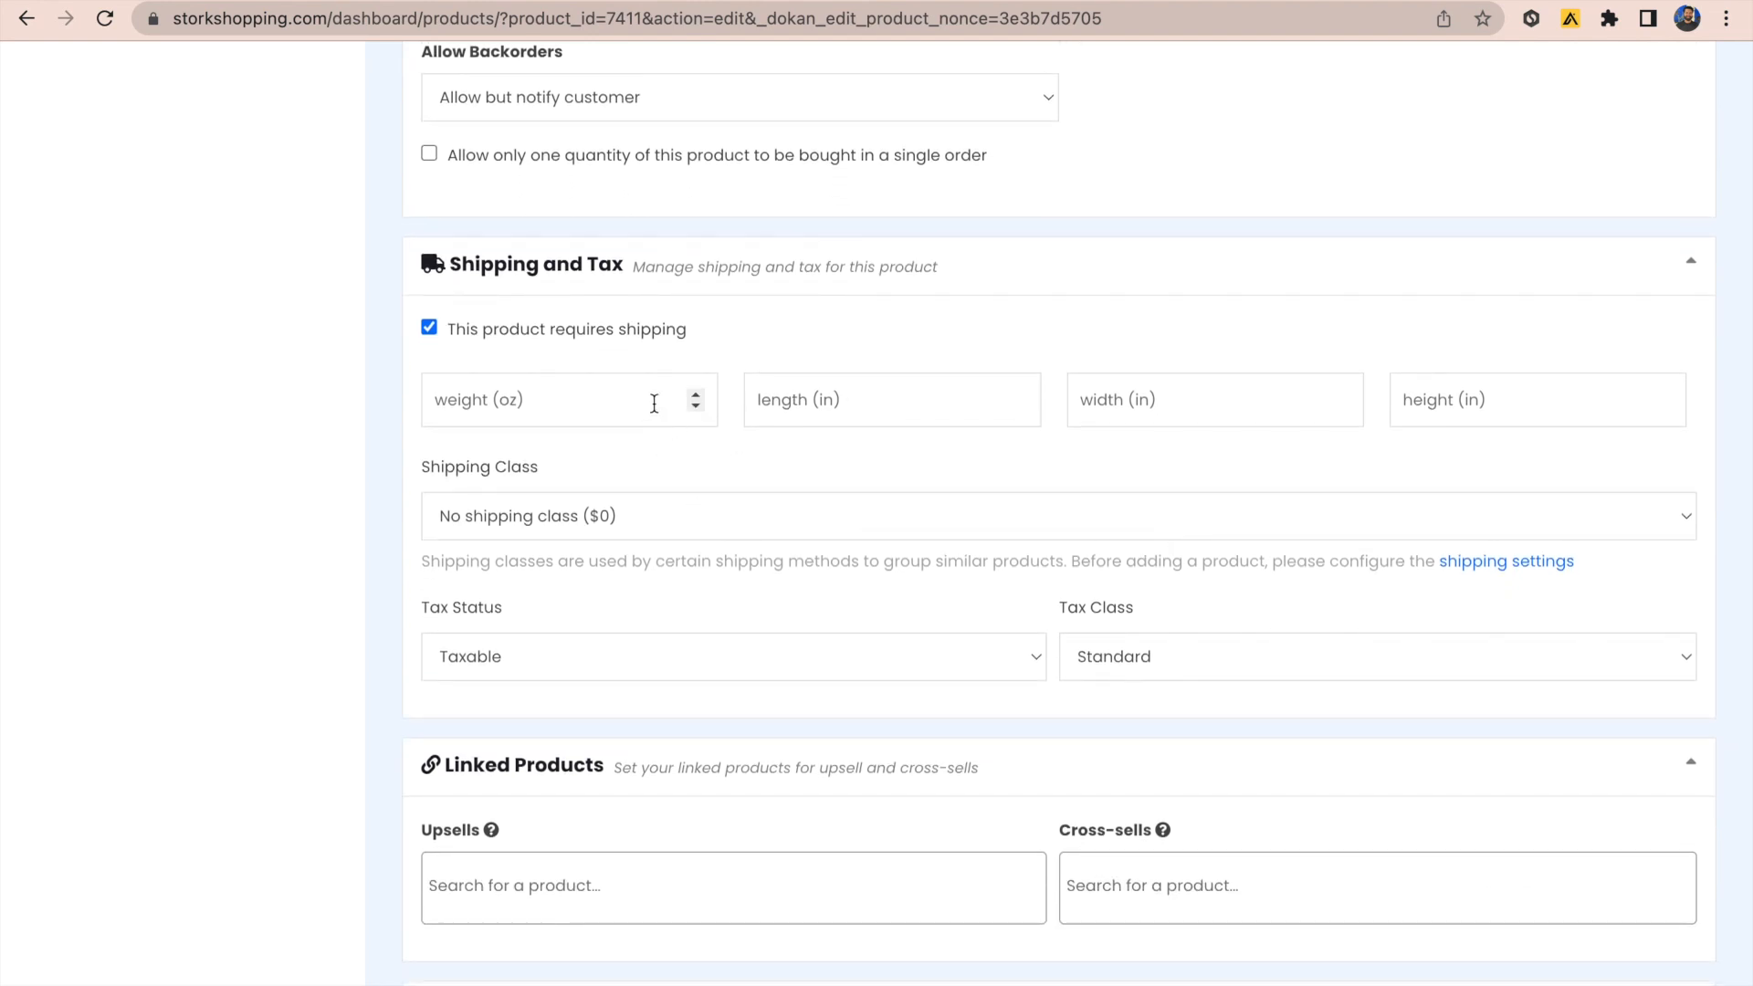
left_click(428, 329)
left_click(428, 328)
left_click(428, 329)
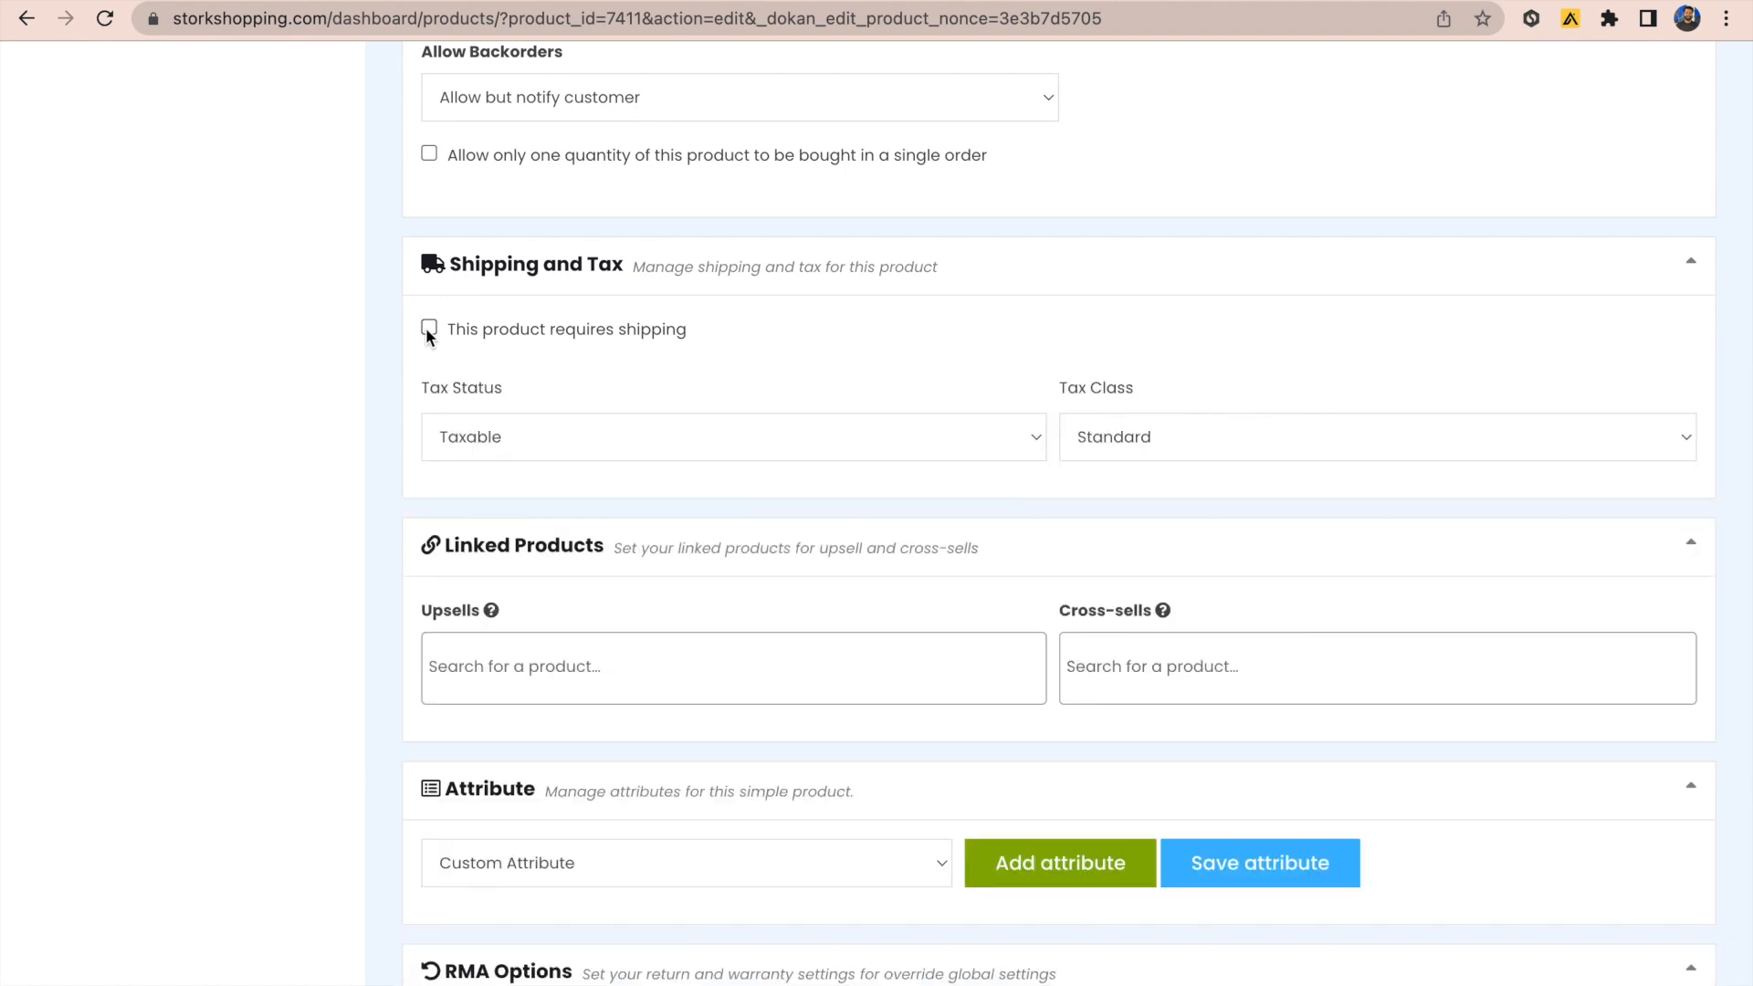
left_click(428, 328)
Step: Leave the Upsells and Cross-sells fields empty
scroll(709, 361, "down", 3)
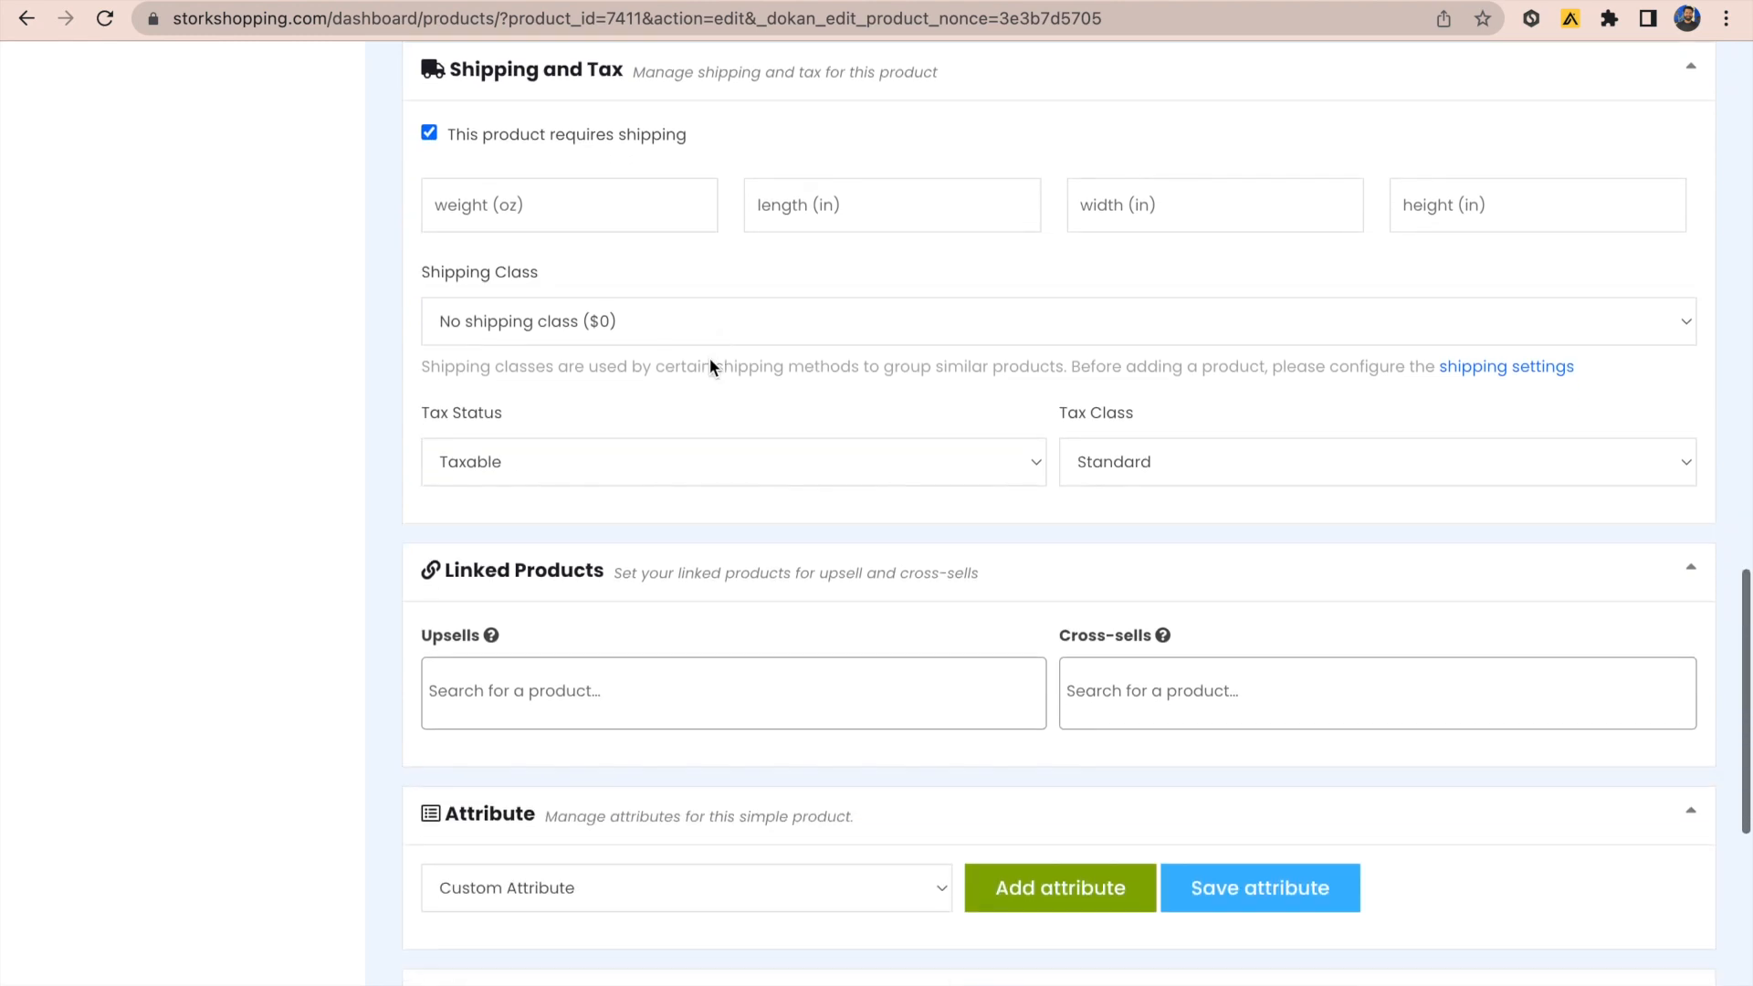
scroll(709, 367, "down", 3)
left_click(665, 467)
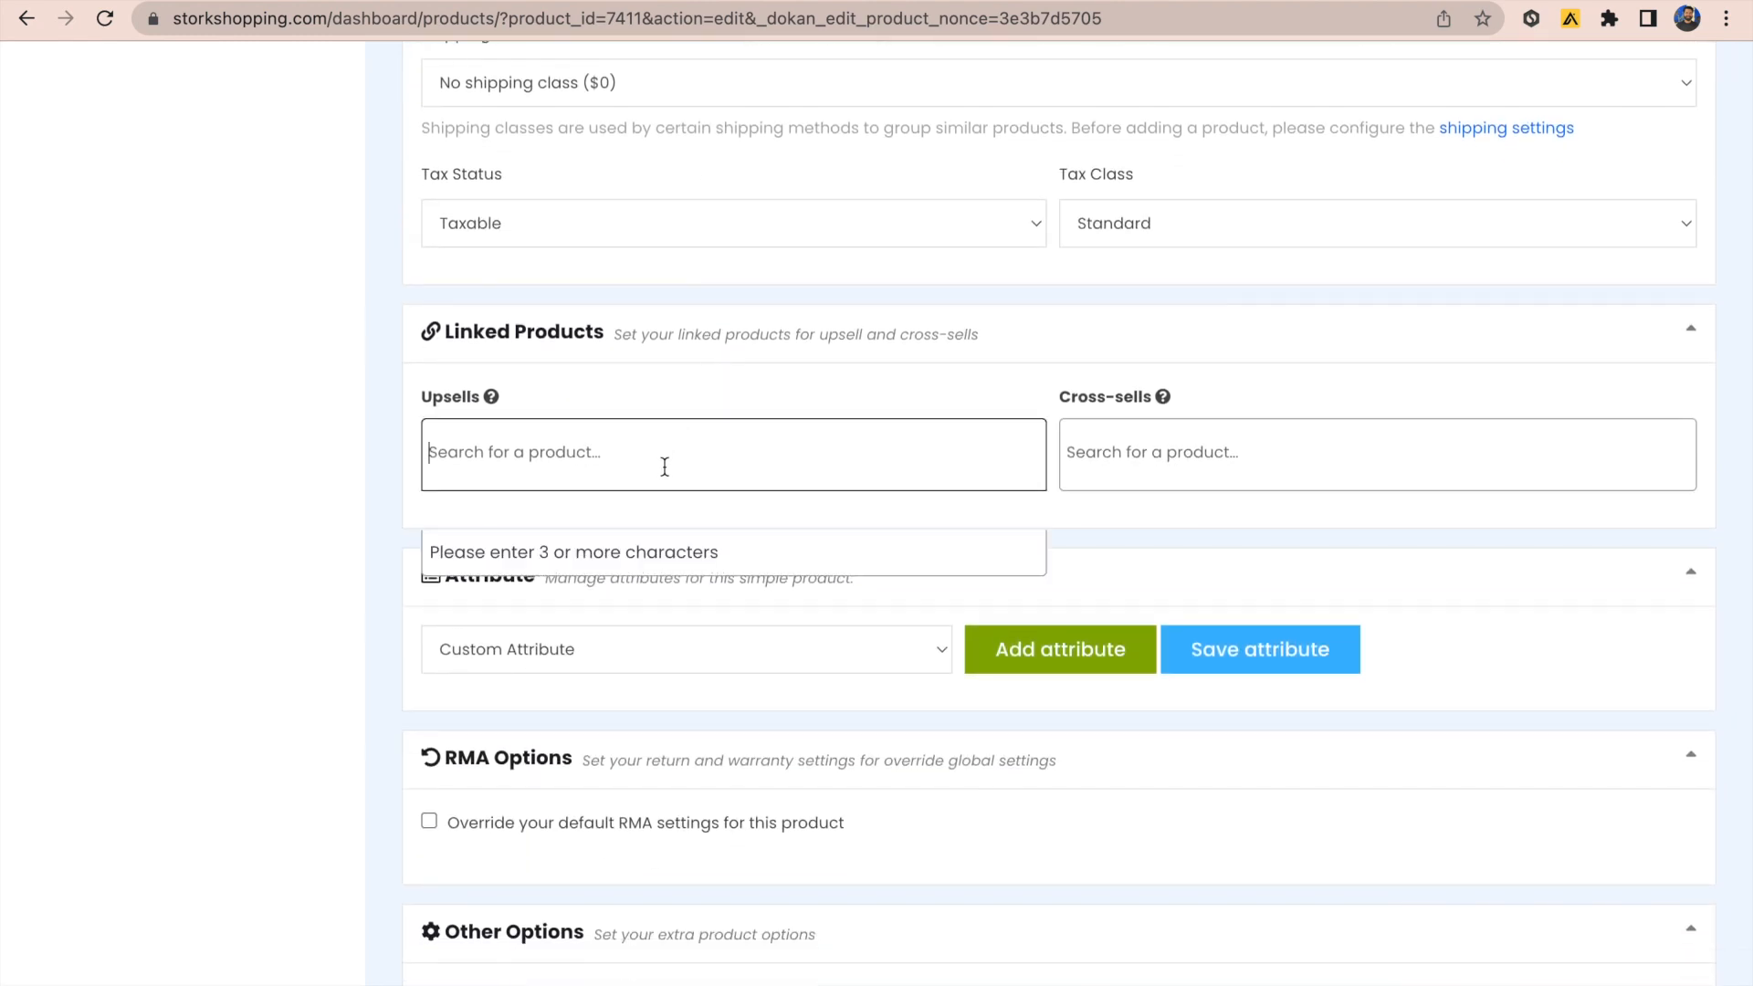
left_click(1163, 447)
left_click(944, 473)
scroll(984, 434, "down", 2)
left_click(1148, 376)
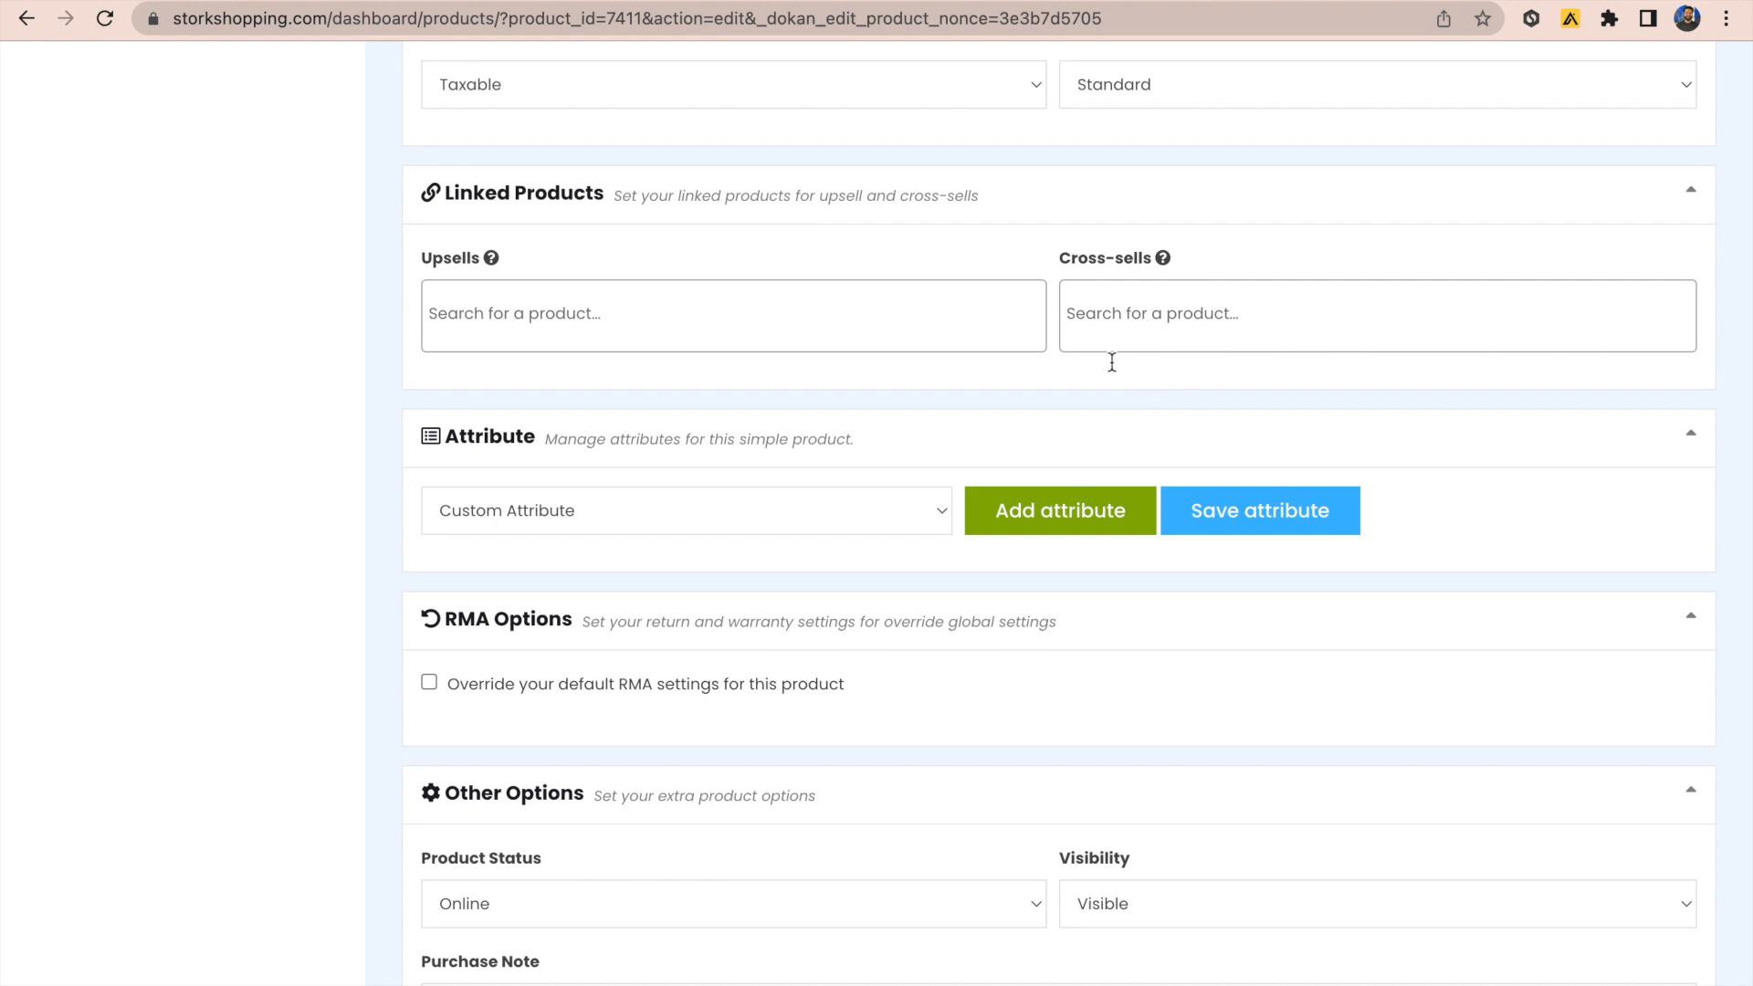
scroll(1080, 423, "down", 1)
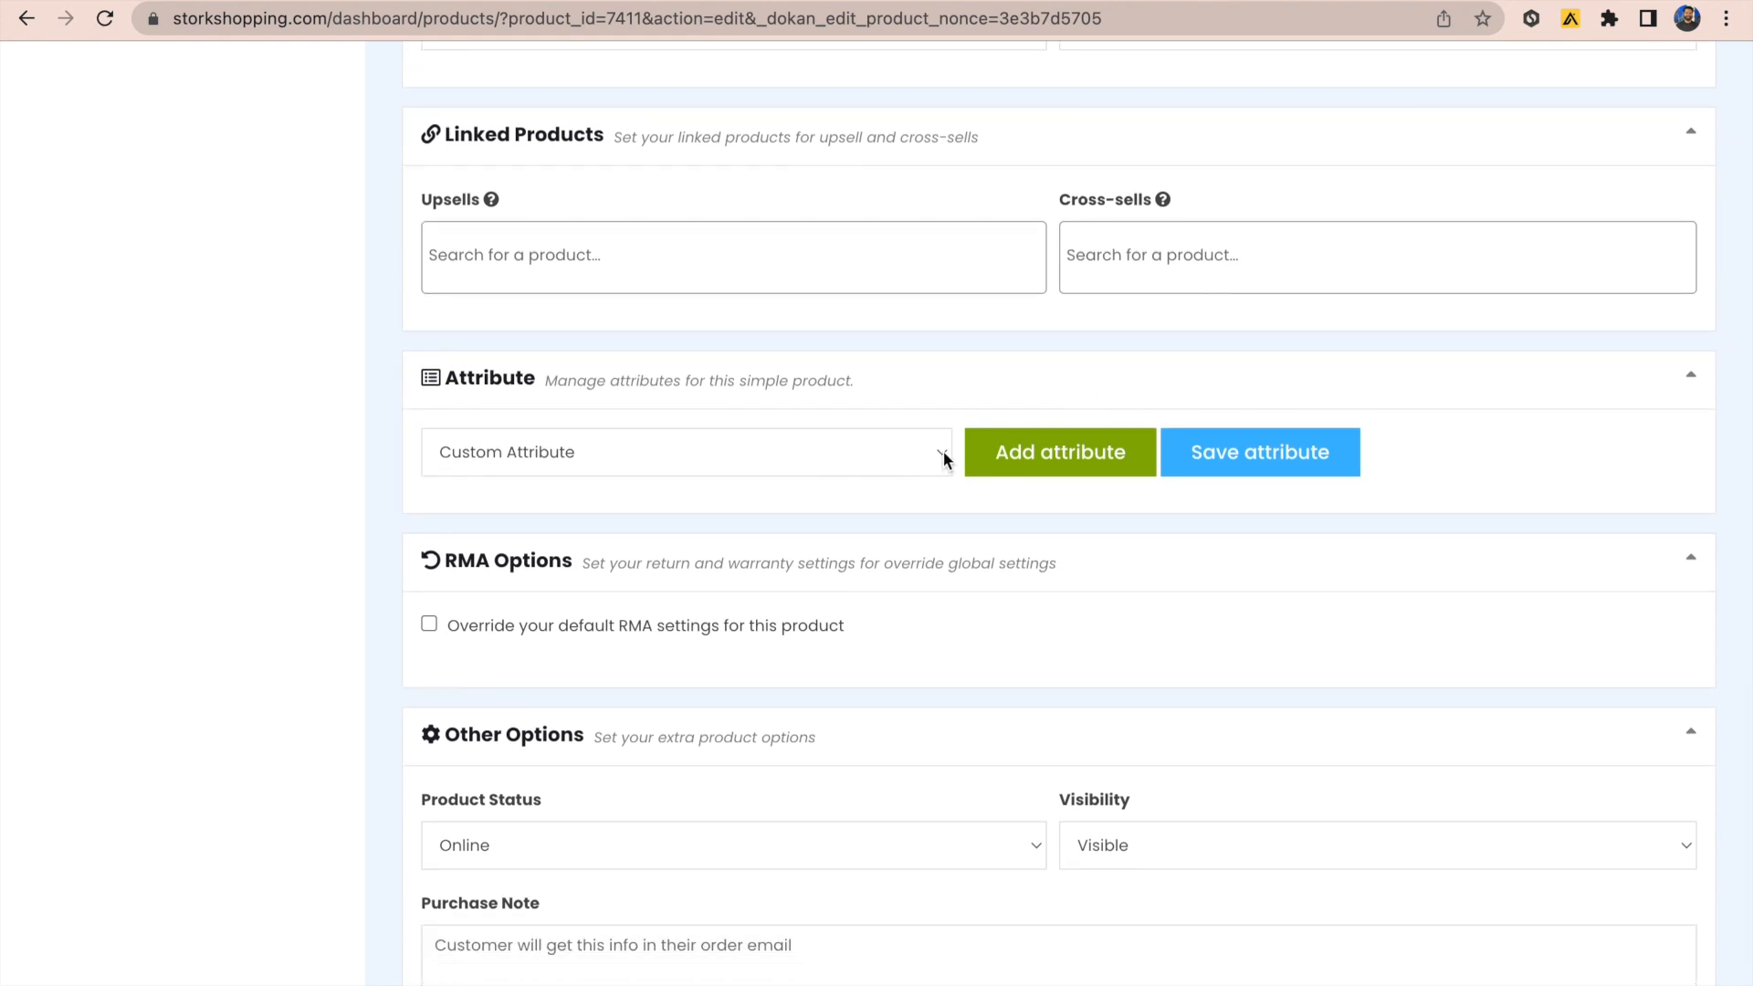
Step: Add a color attribute with values blue, Black and red, and save it
left_click(943, 452)
left_click(910, 477)
left_click(1033, 460)
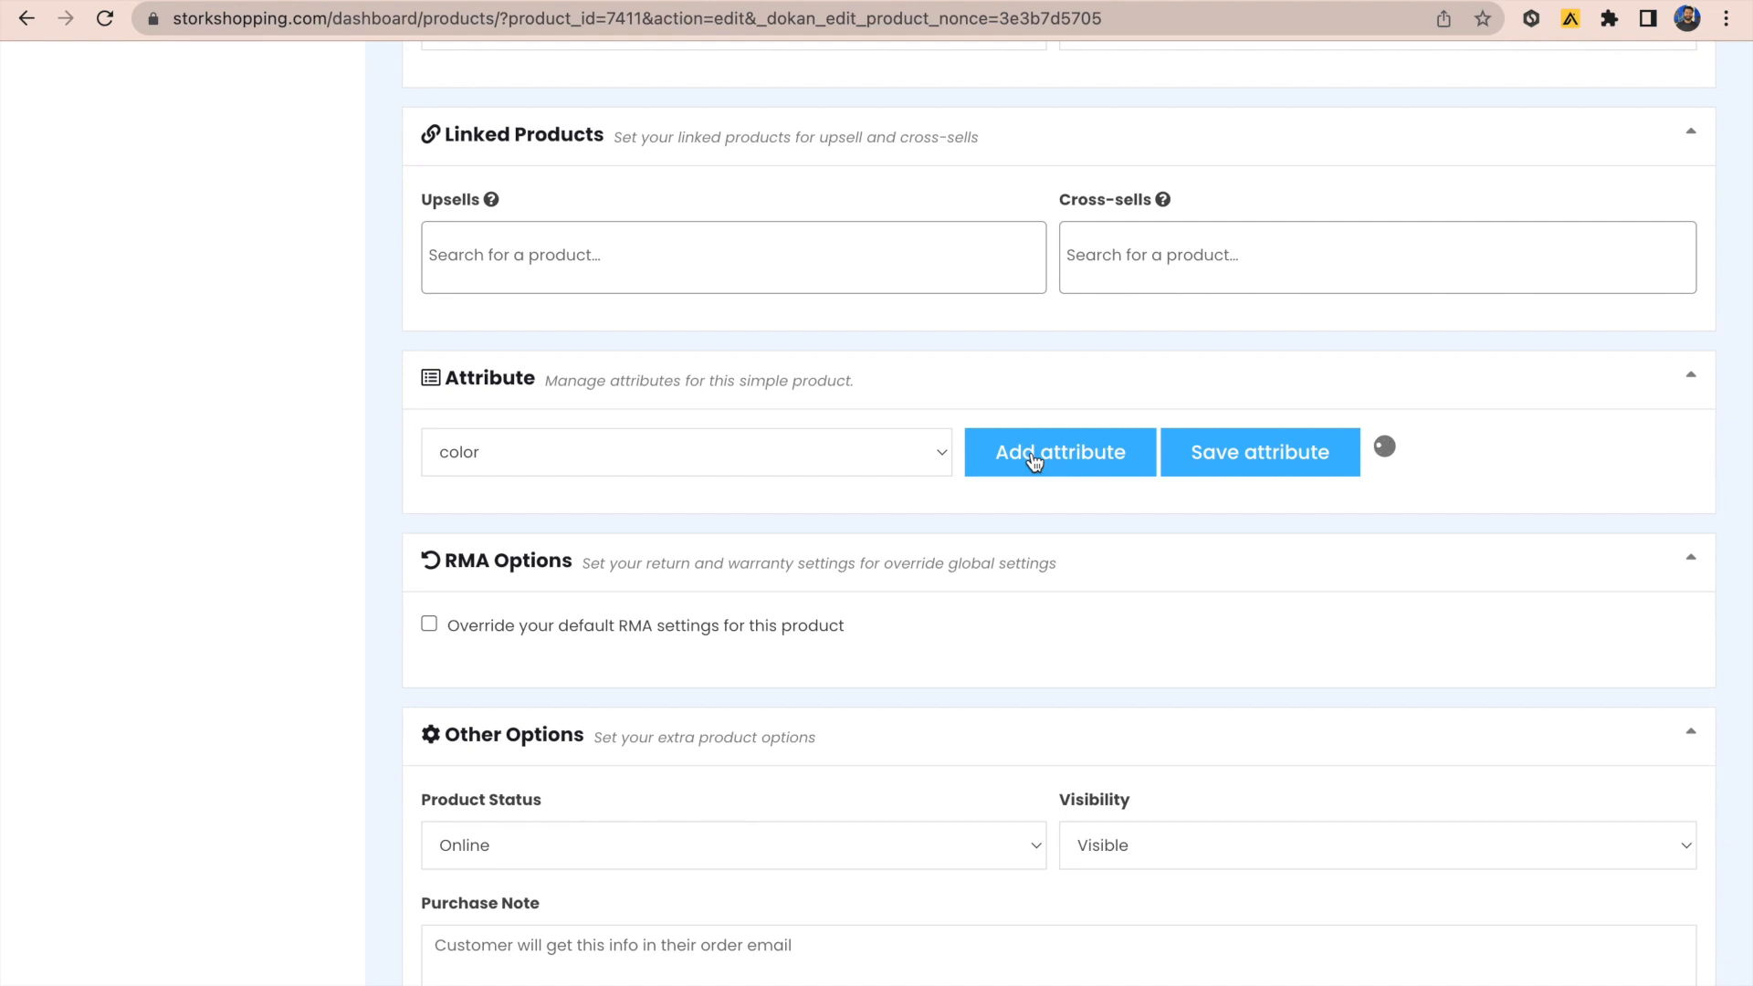
left_click(1182, 514)
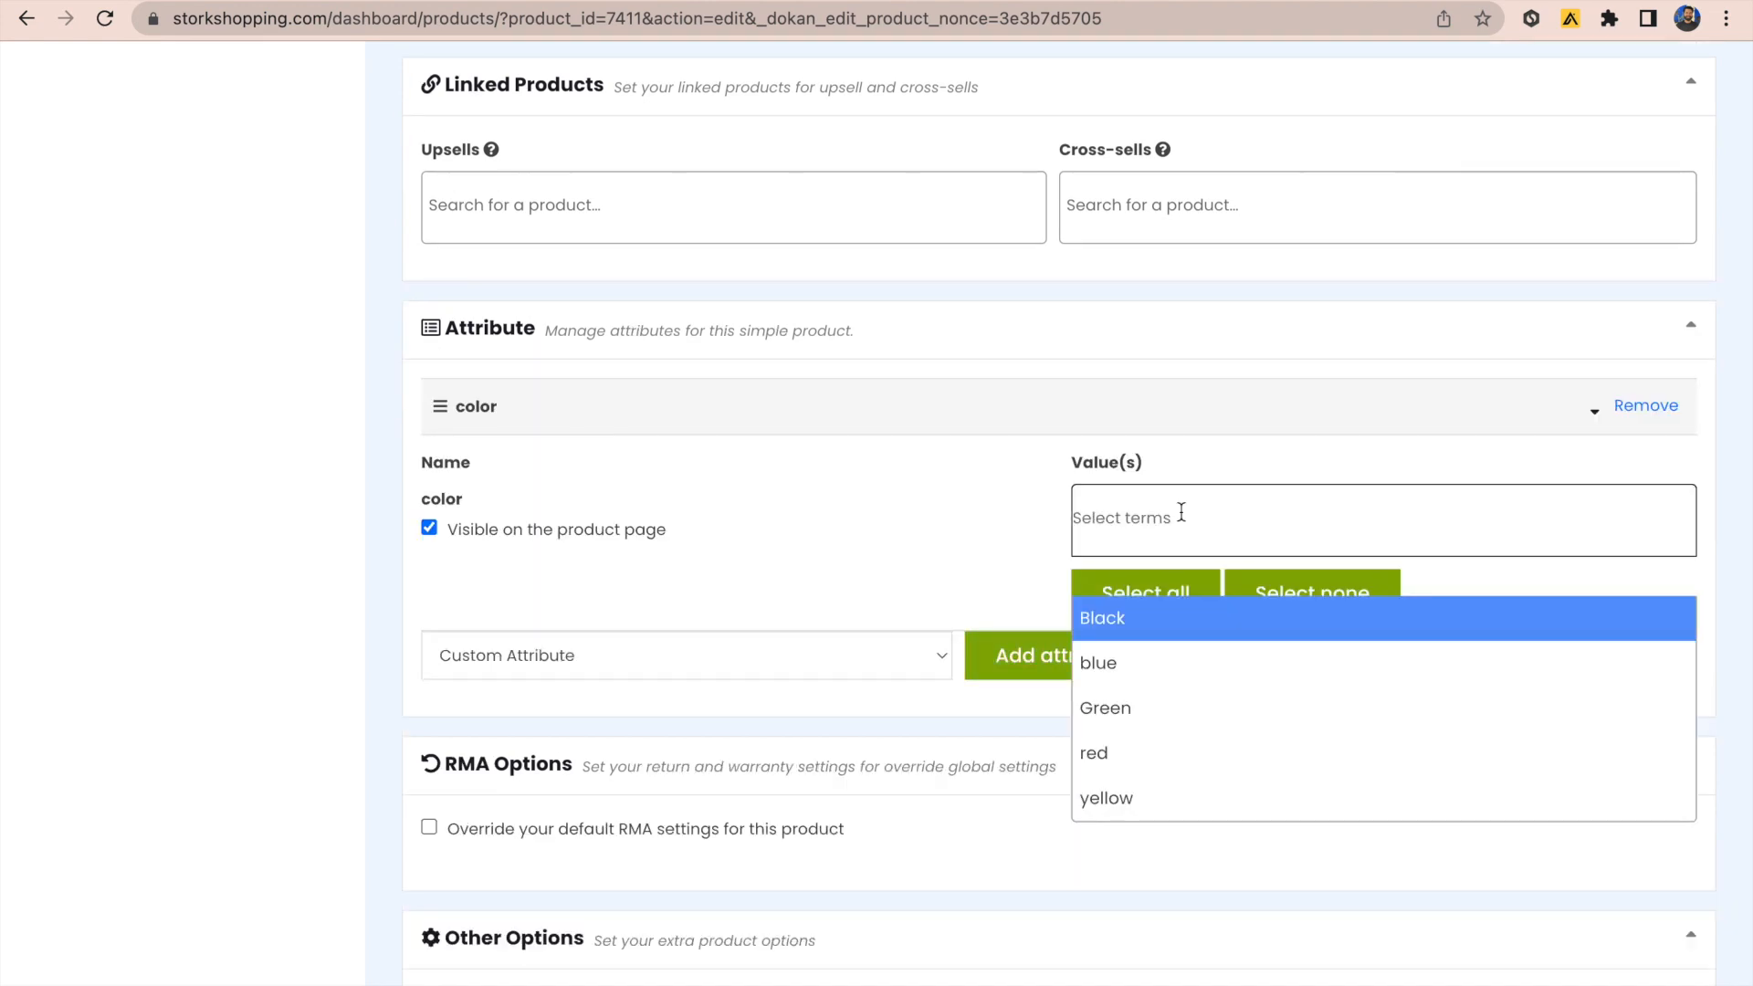
left_click(1140, 662)
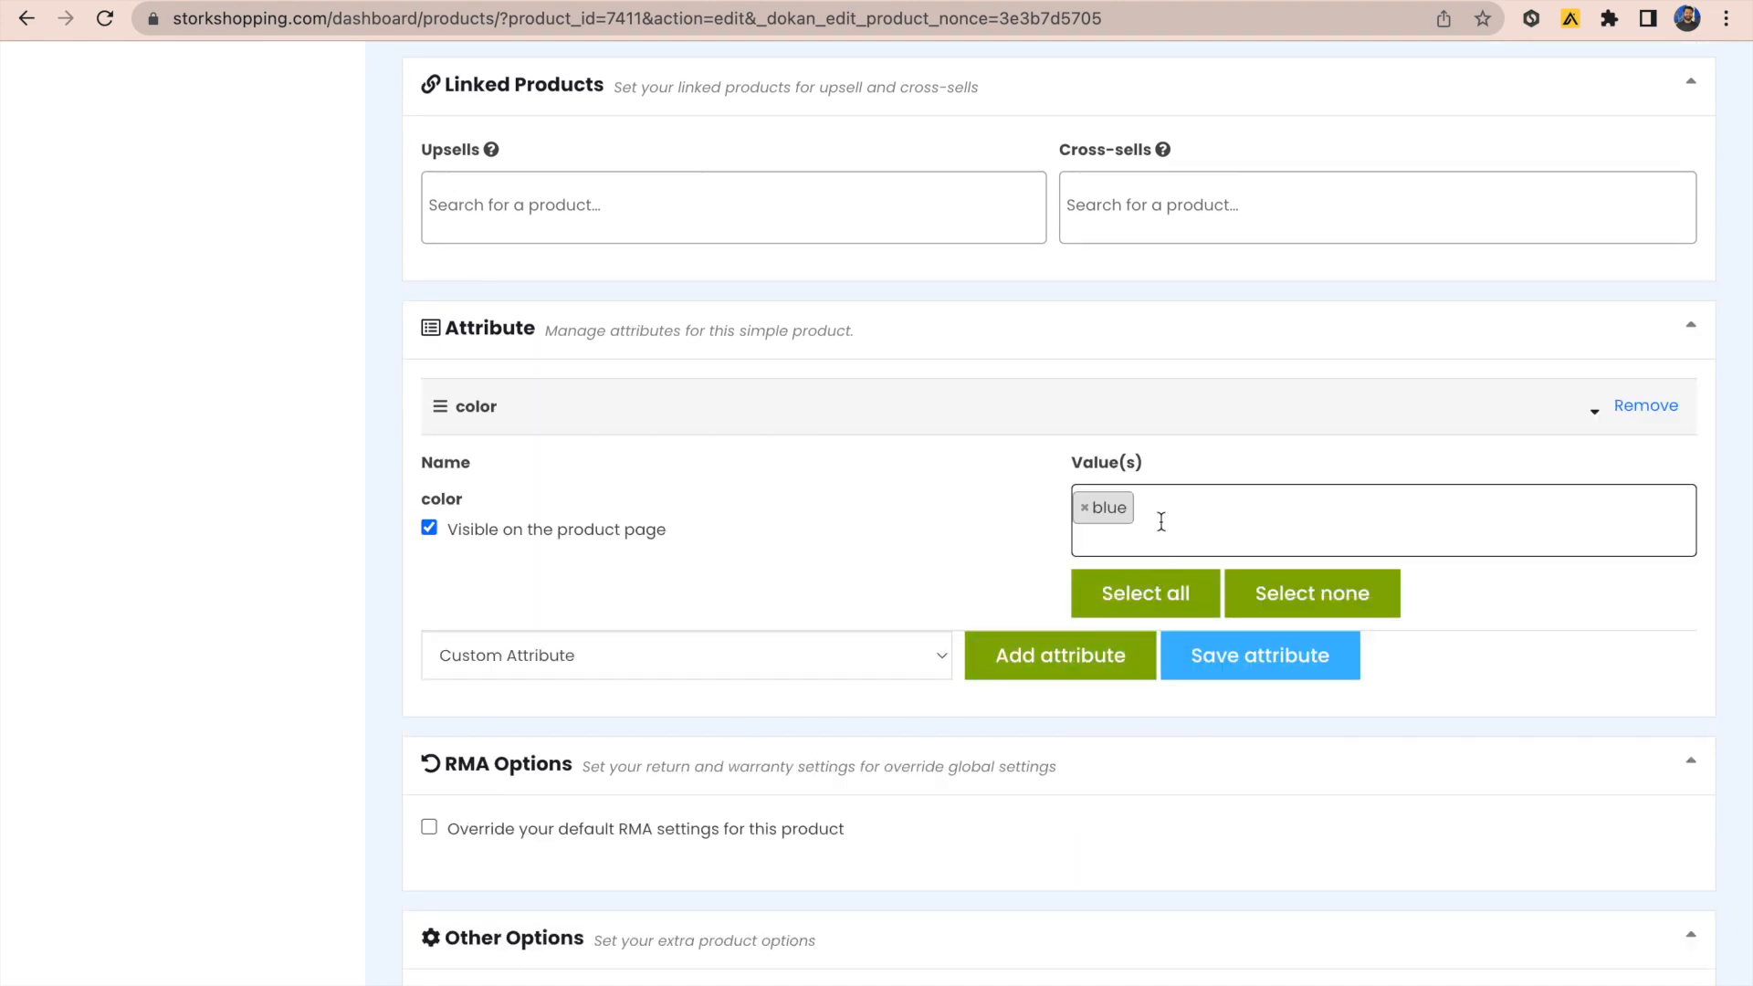
left_click(1161, 522)
left_click(1133, 614)
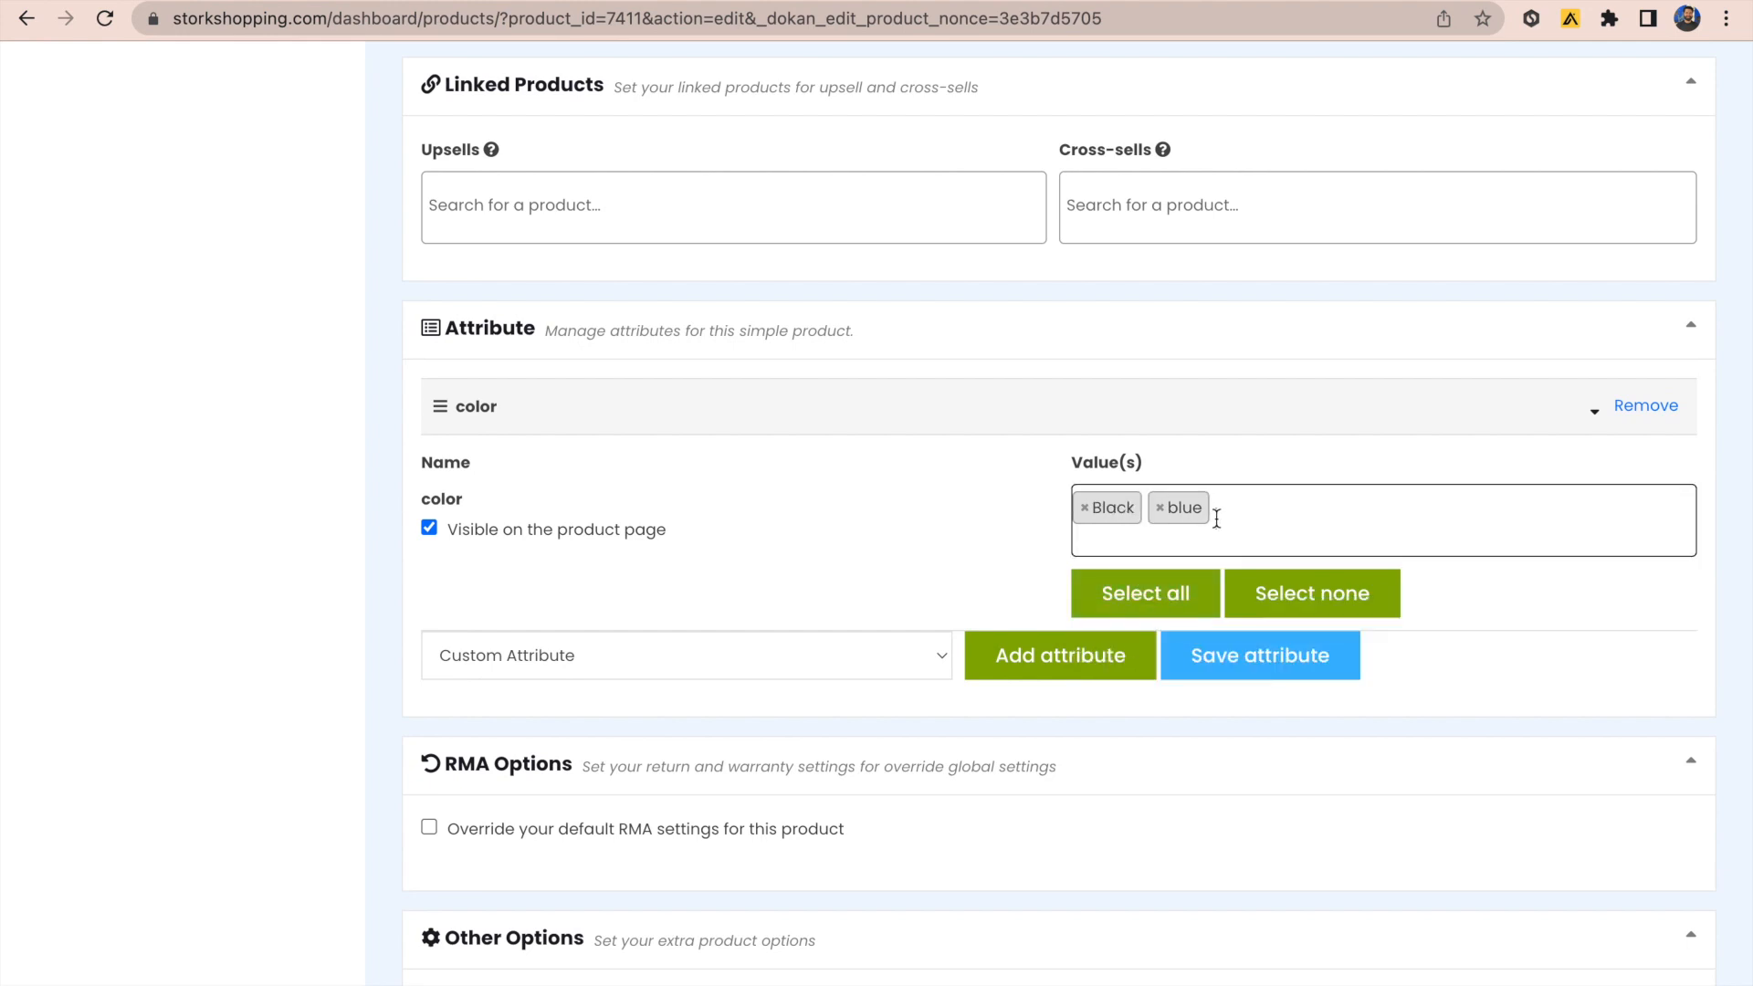
type("re")
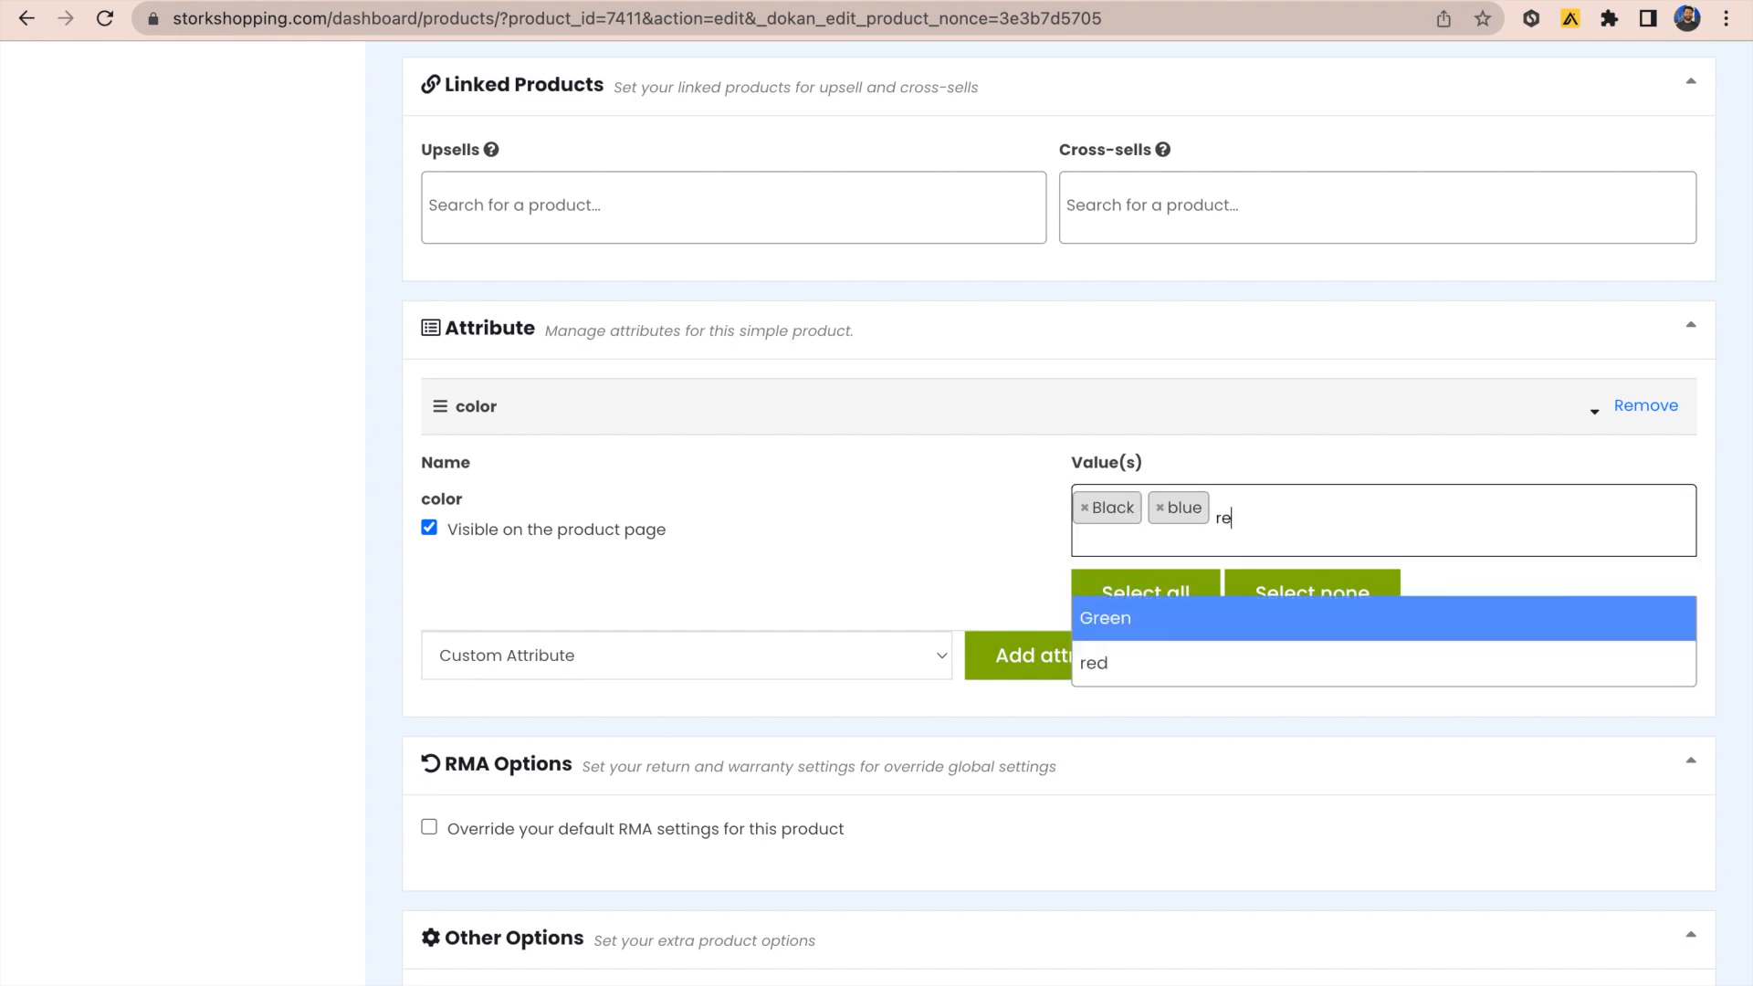
left_click(1172, 665)
left_click(1224, 660)
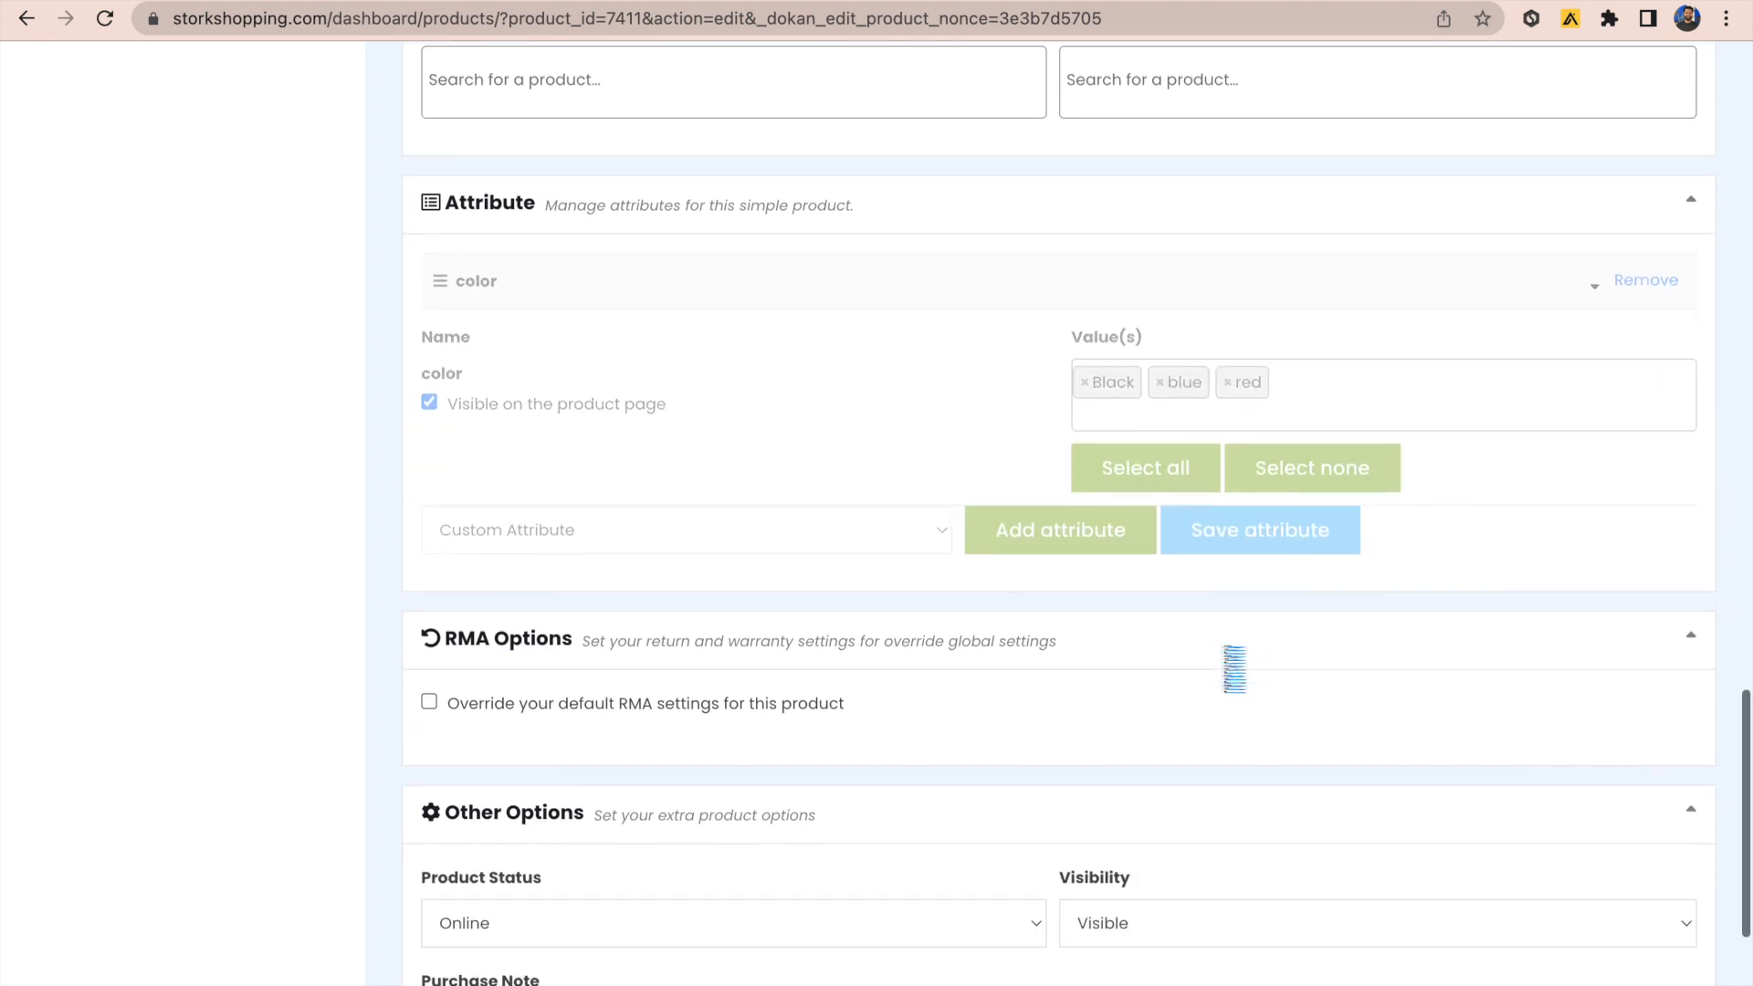
scroll(1223, 649, "down", 5)
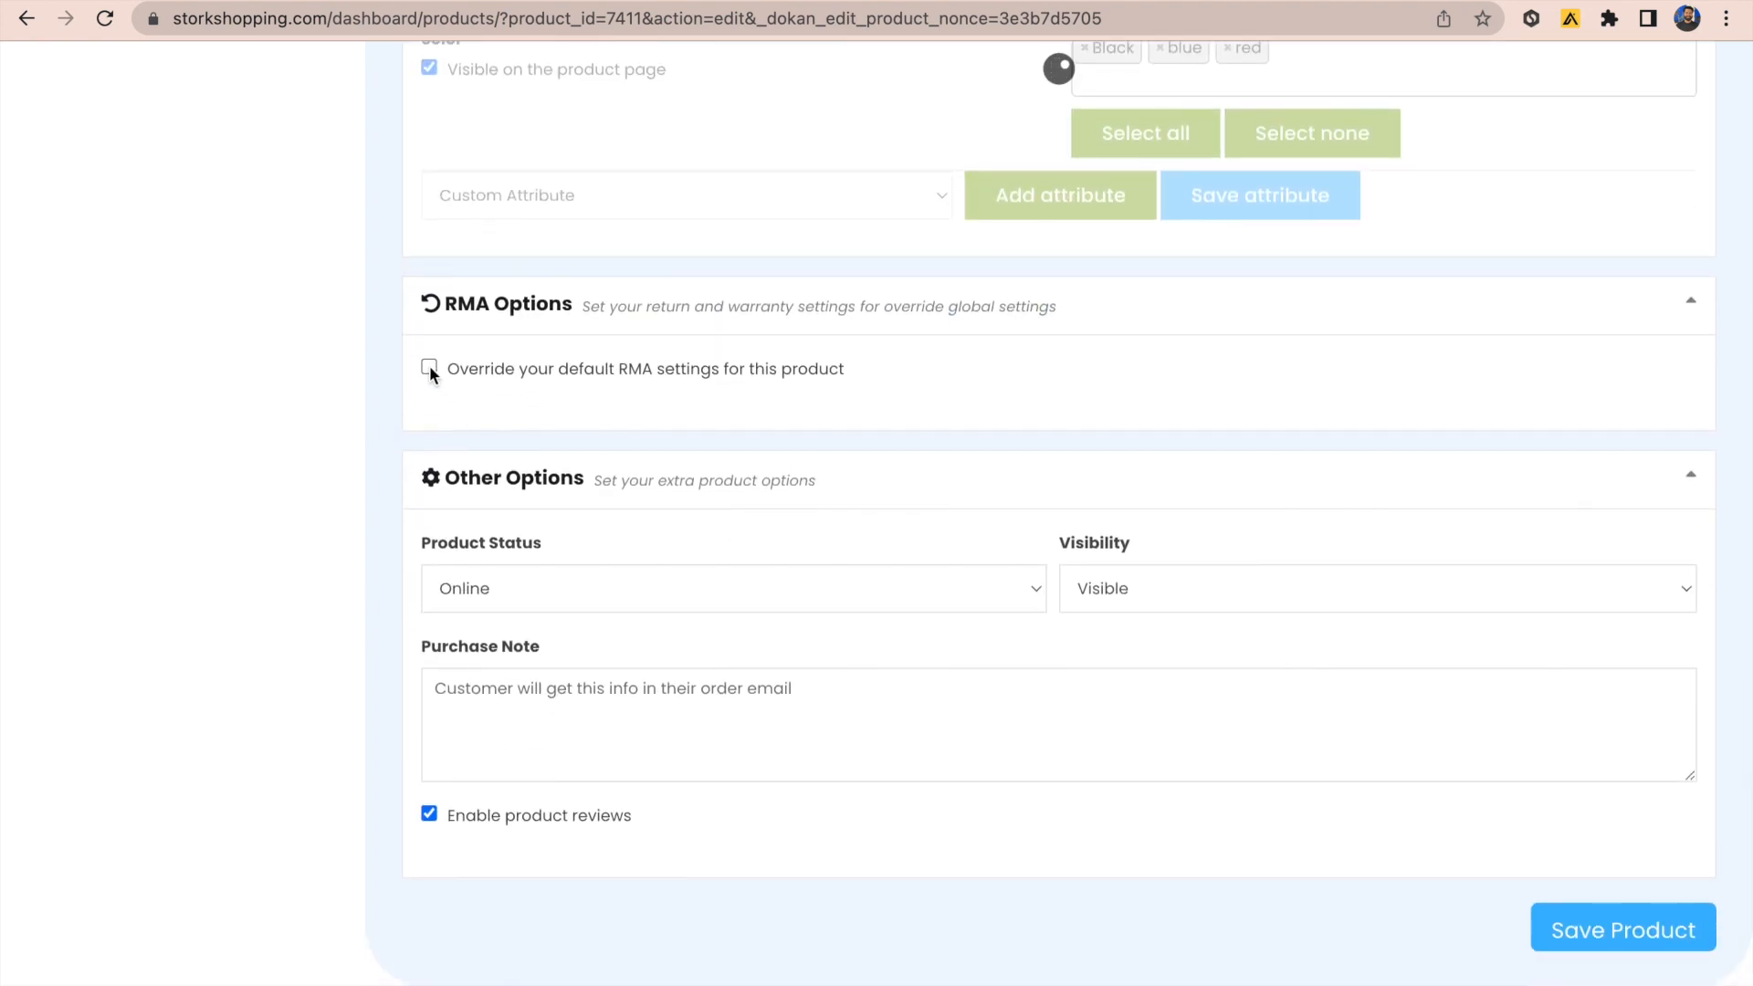
Step: Leave the product on the default return settings after toggling the override
left_click(429, 368)
left_click(429, 367)
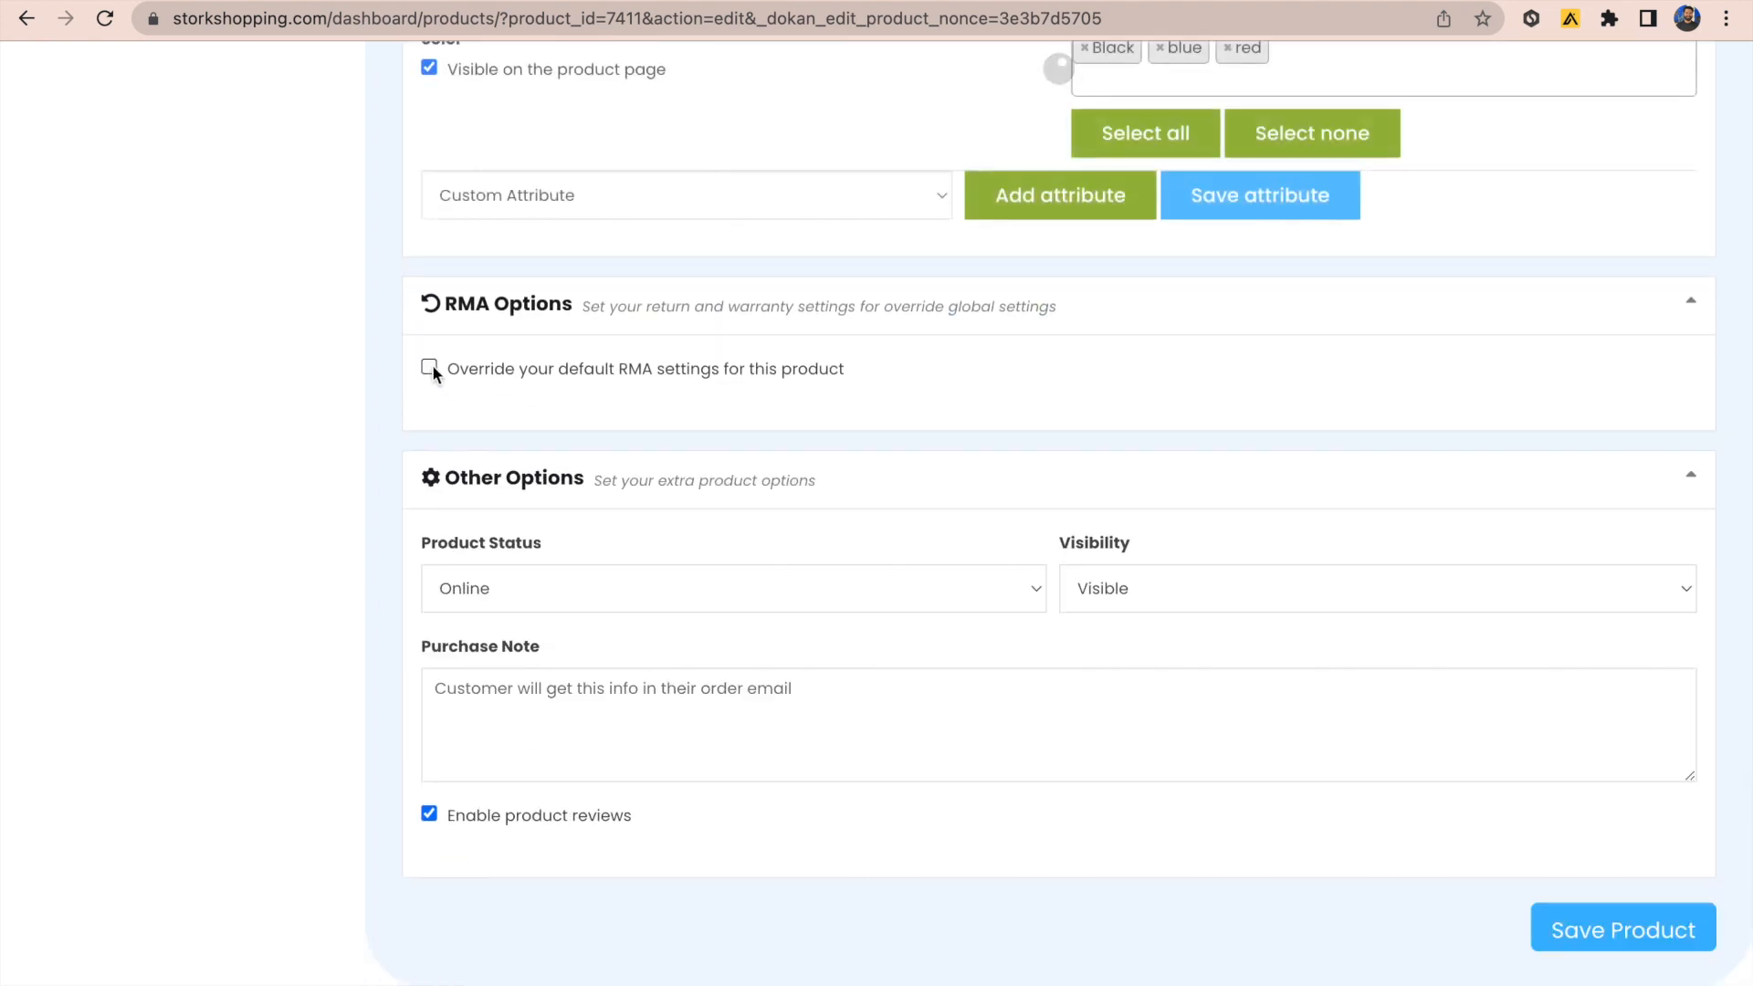
scroll(770, 320, "up", 5)
scroll(769, 319, "down", 4)
scroll(771, 322, "up", 3)
scroll(771, 321, "down", 4)
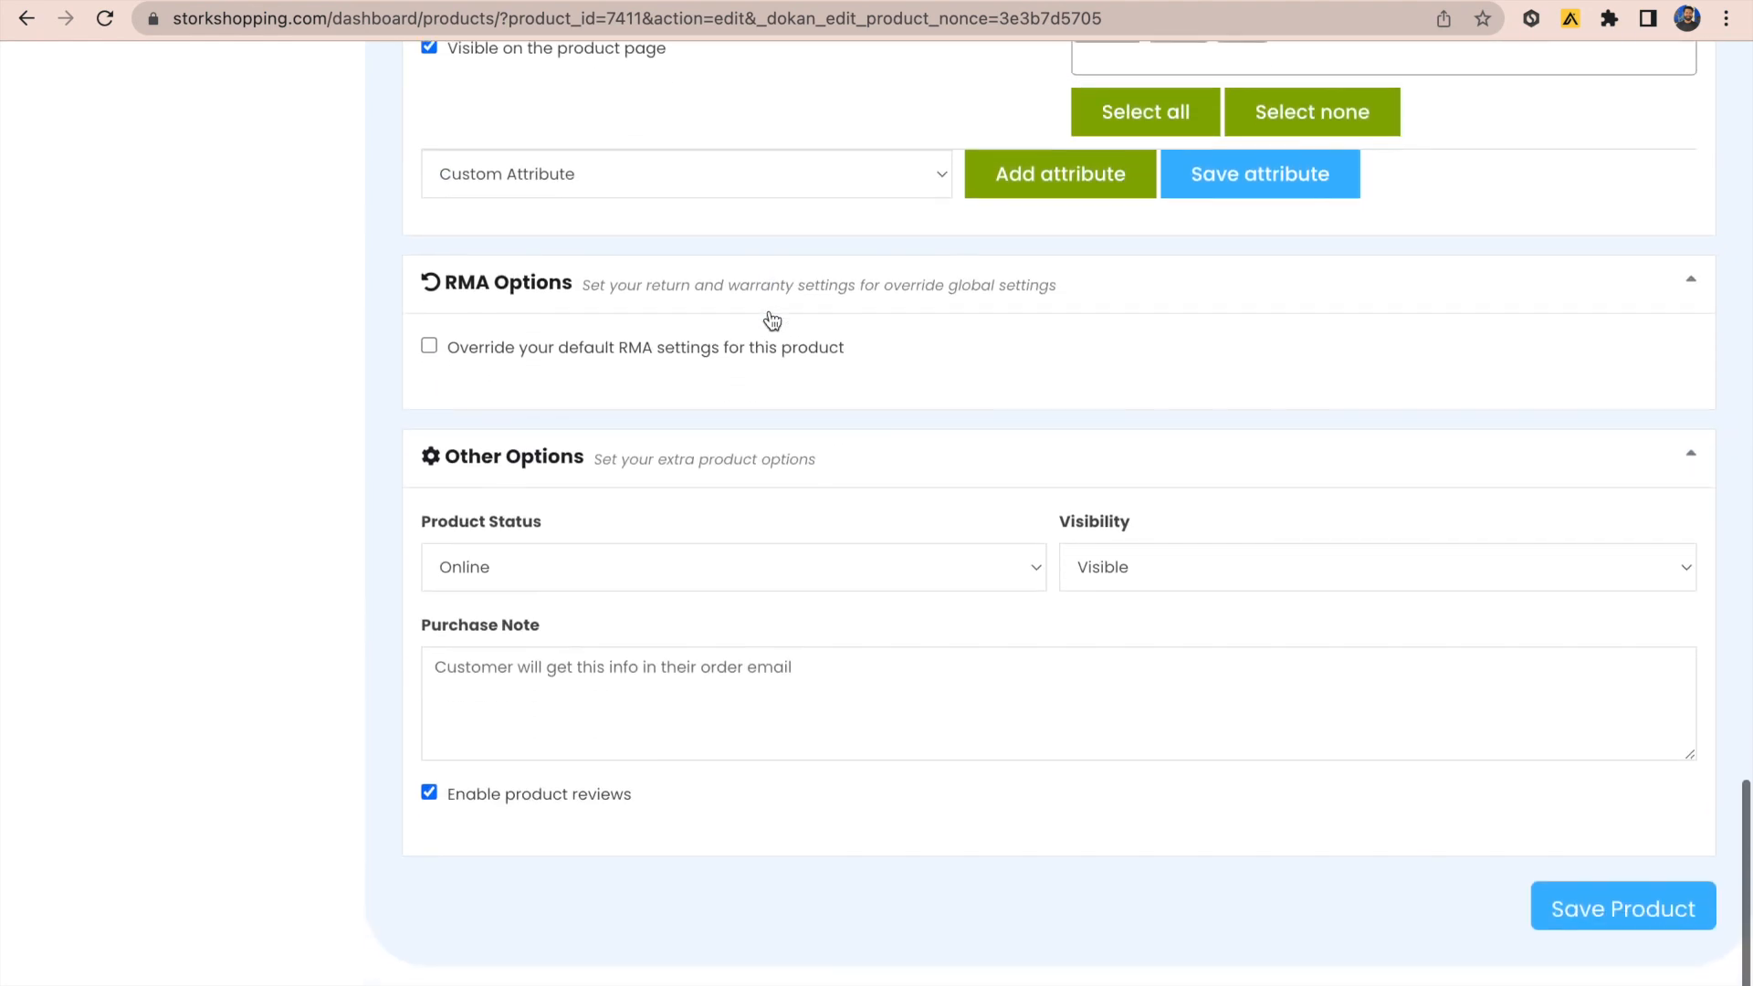
Step: Keep Product Status Online and Visibility Visible
left_click(667, 526)
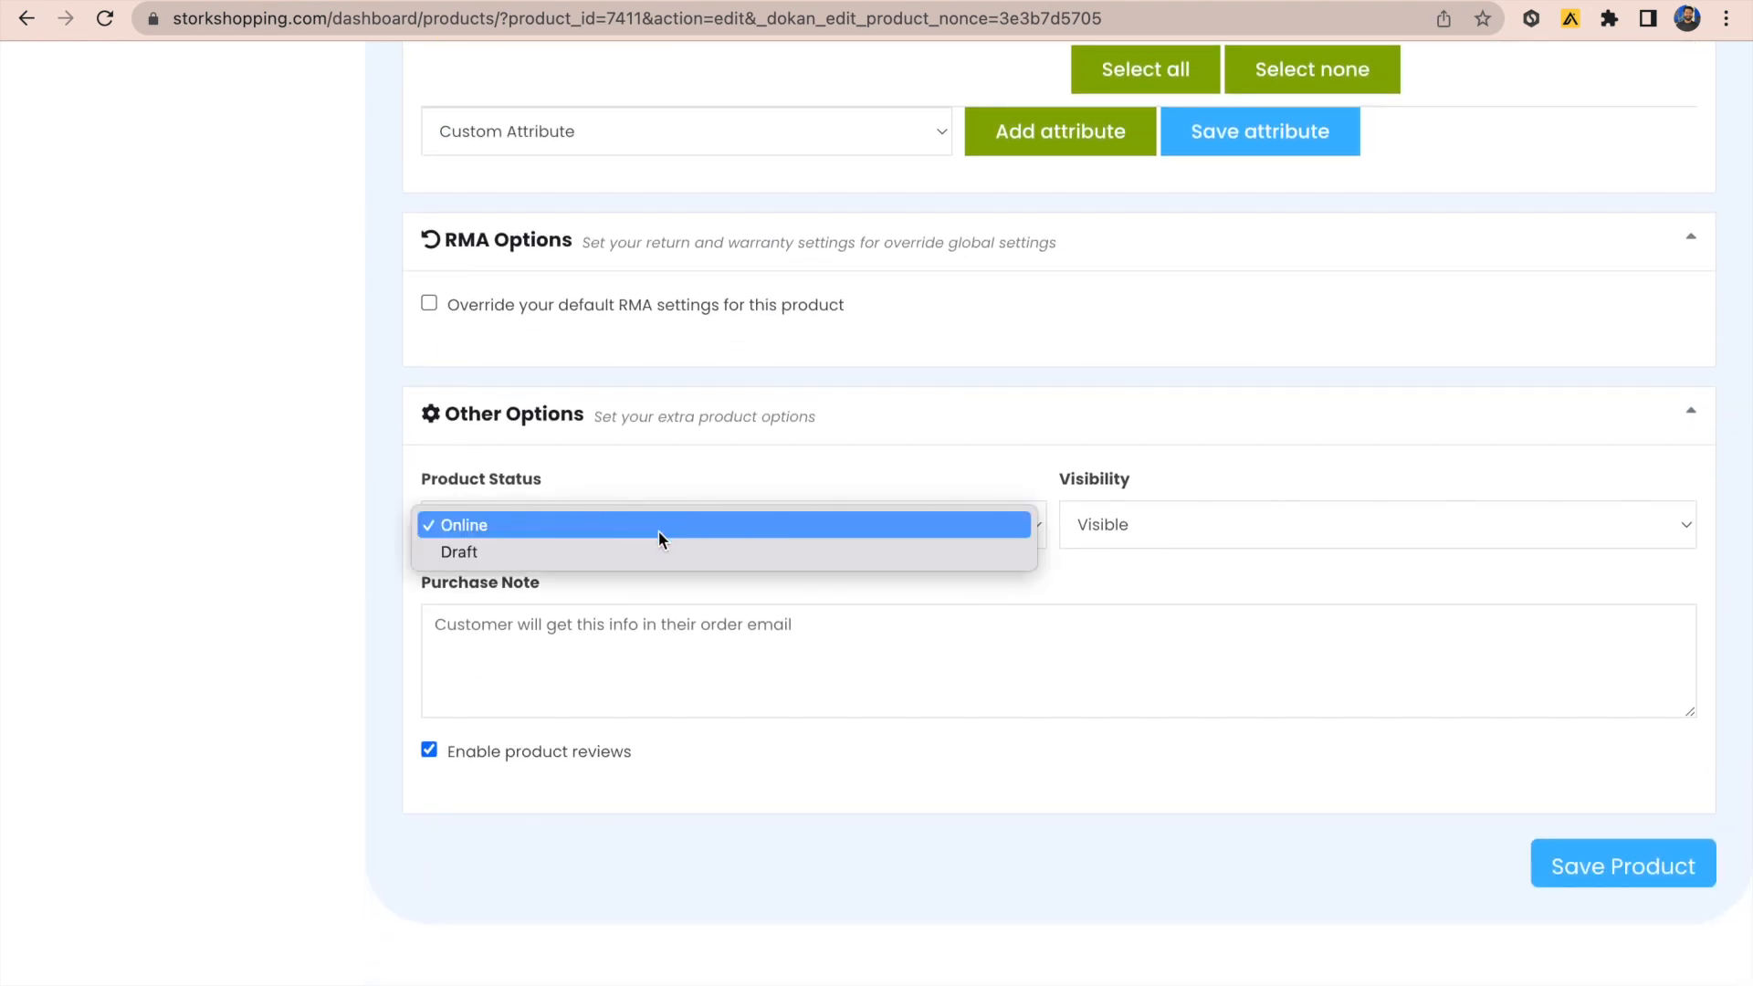
left_click(659, 527)
left_click(1127, 528)
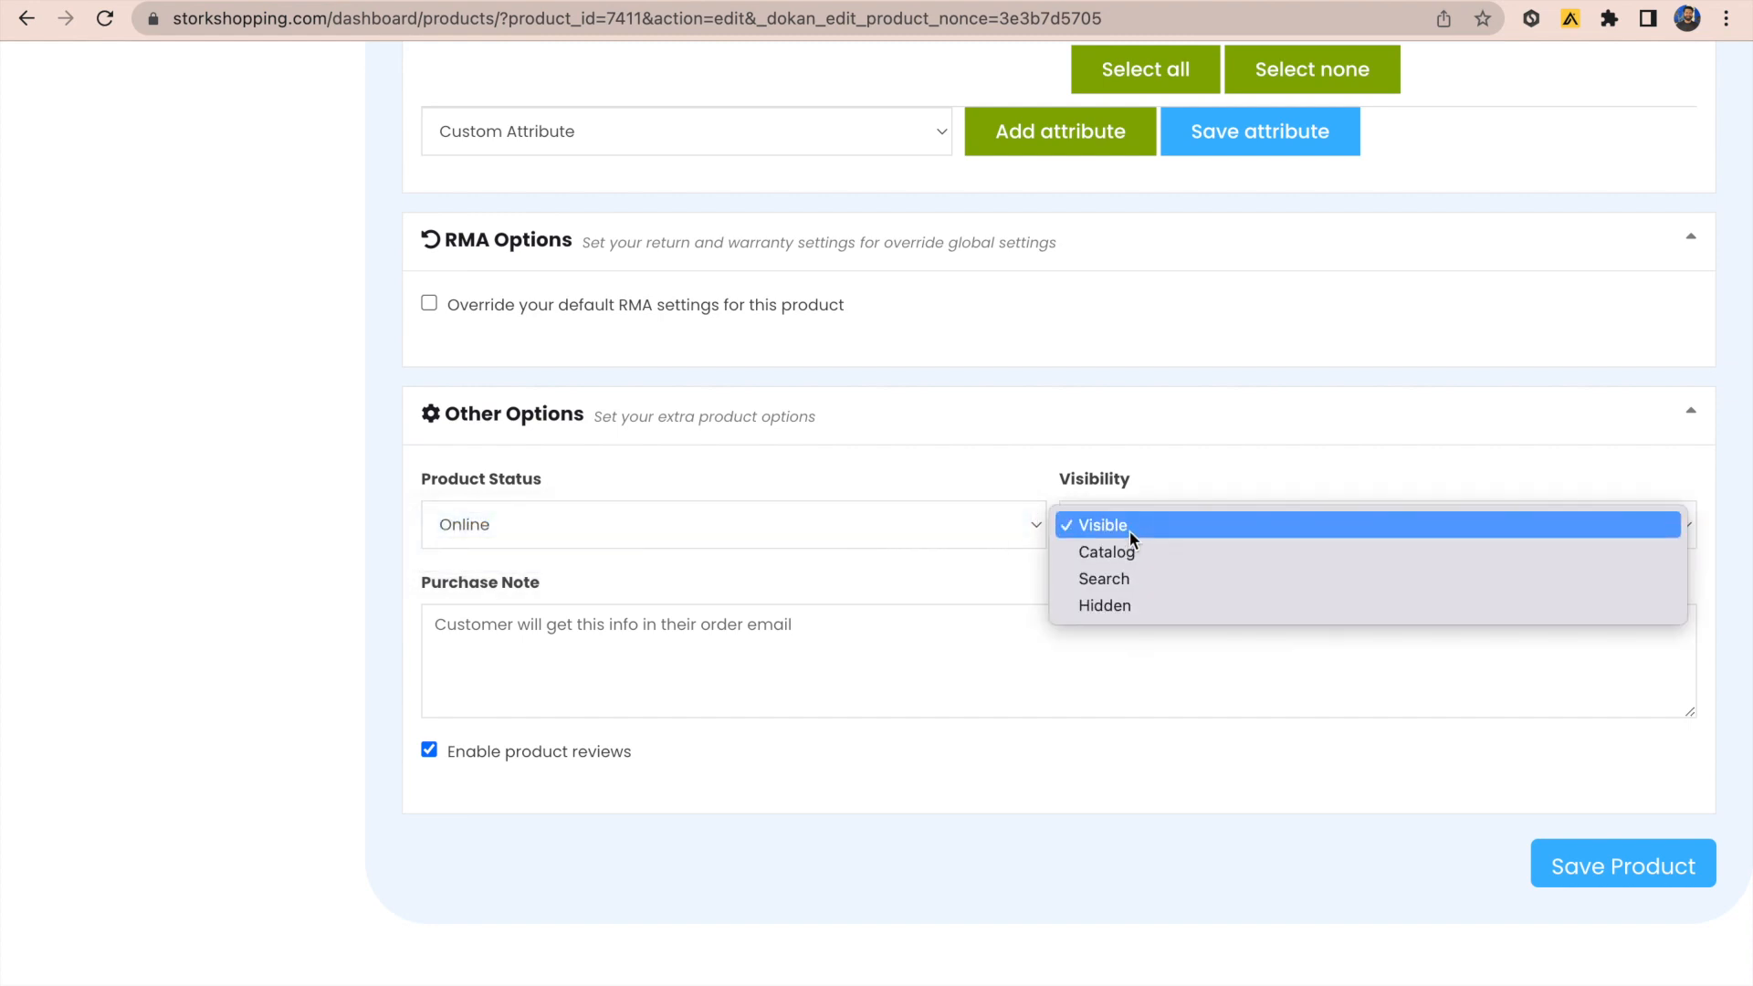
left_click(1130, 530)
Step: Enter the purchase note 'thank you' and save the product
scroll(971, 767, "down", 1)
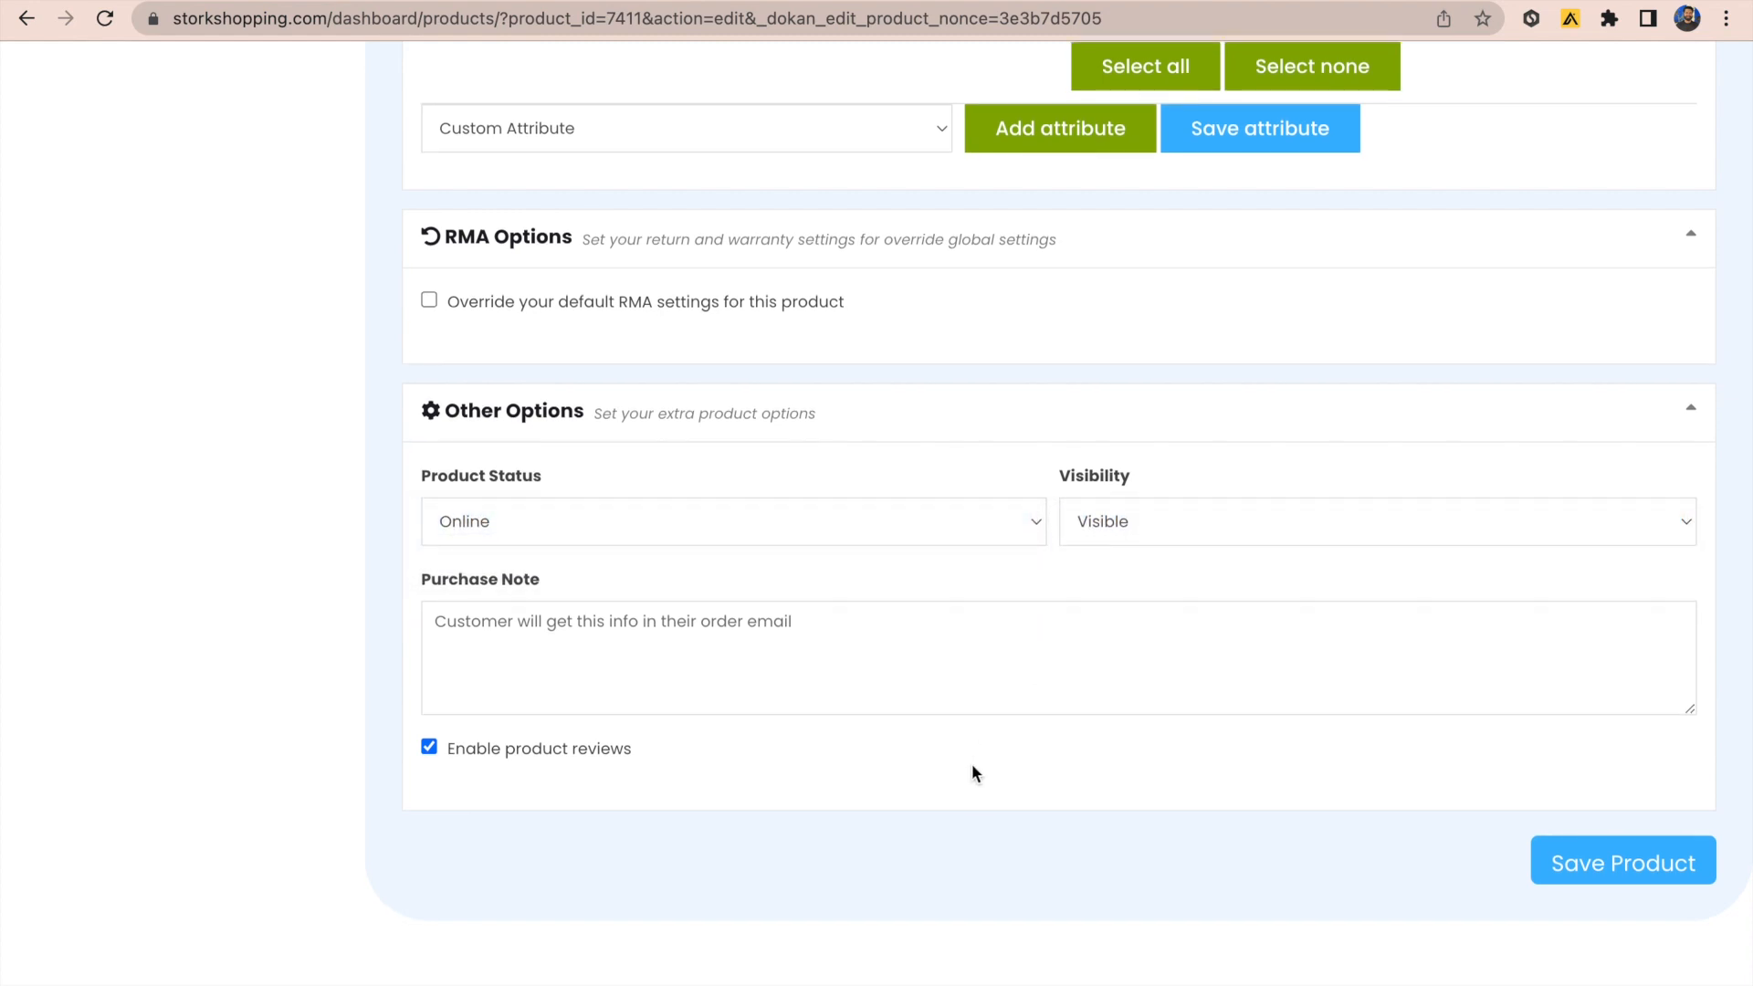
left_click(798, 615)
type("than")
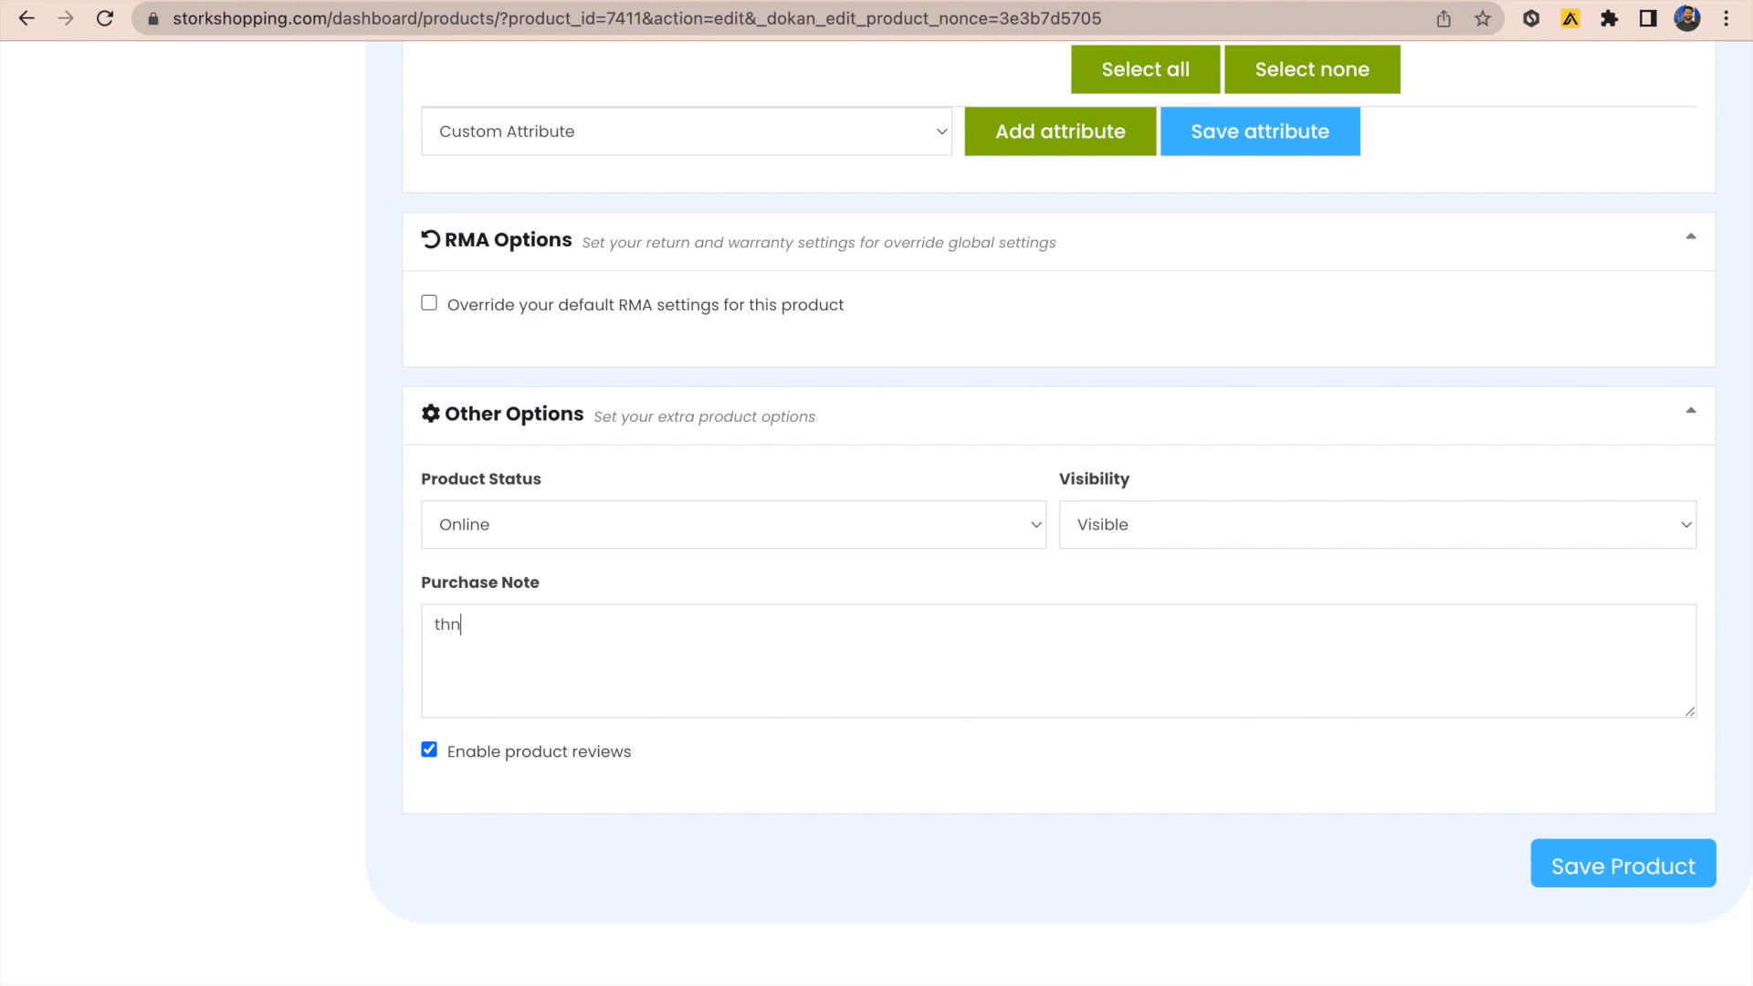
type("k you")
key("BackSpace")
key("BackSpace")
key("BackSpace")
key("BackSpace")
key("BackSpace")
key("BackSpace")
key("BackSpace")
key("BackSpace")
key("BackSpace")
type("thank you")
left_click(1620, 873)
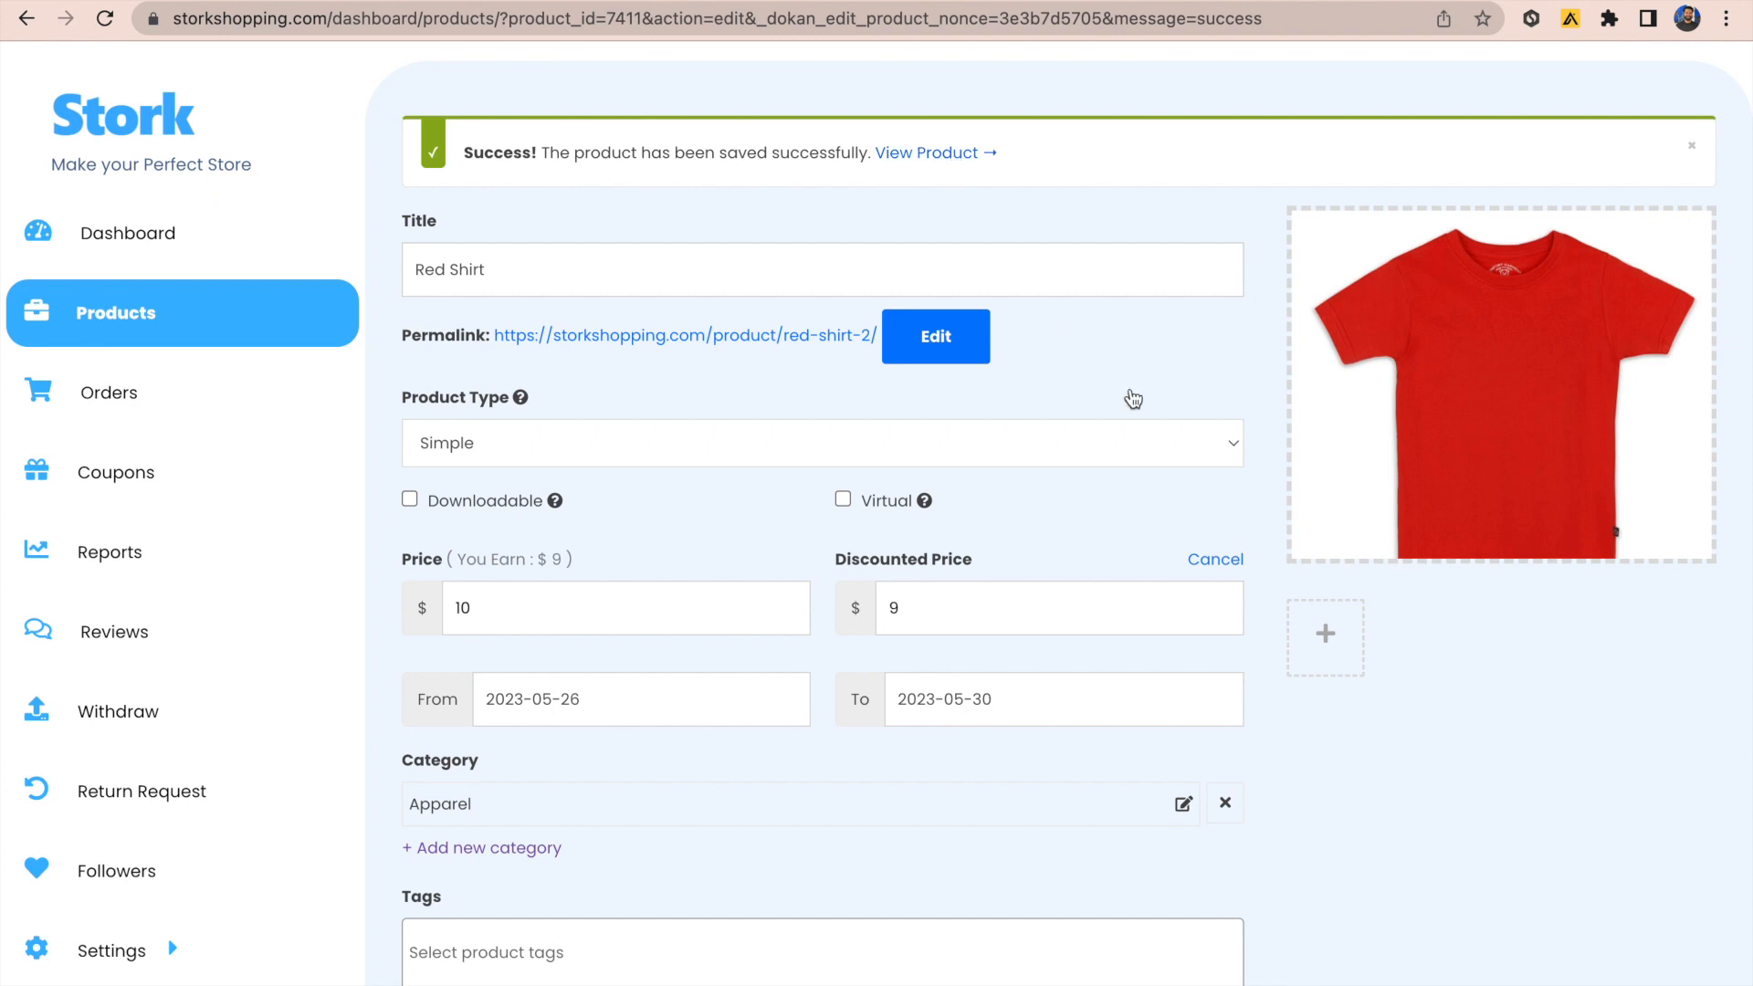
Step: View the live Red Shirt page and choose the '10 Days — $10.00' return option
left_click(947, 152)
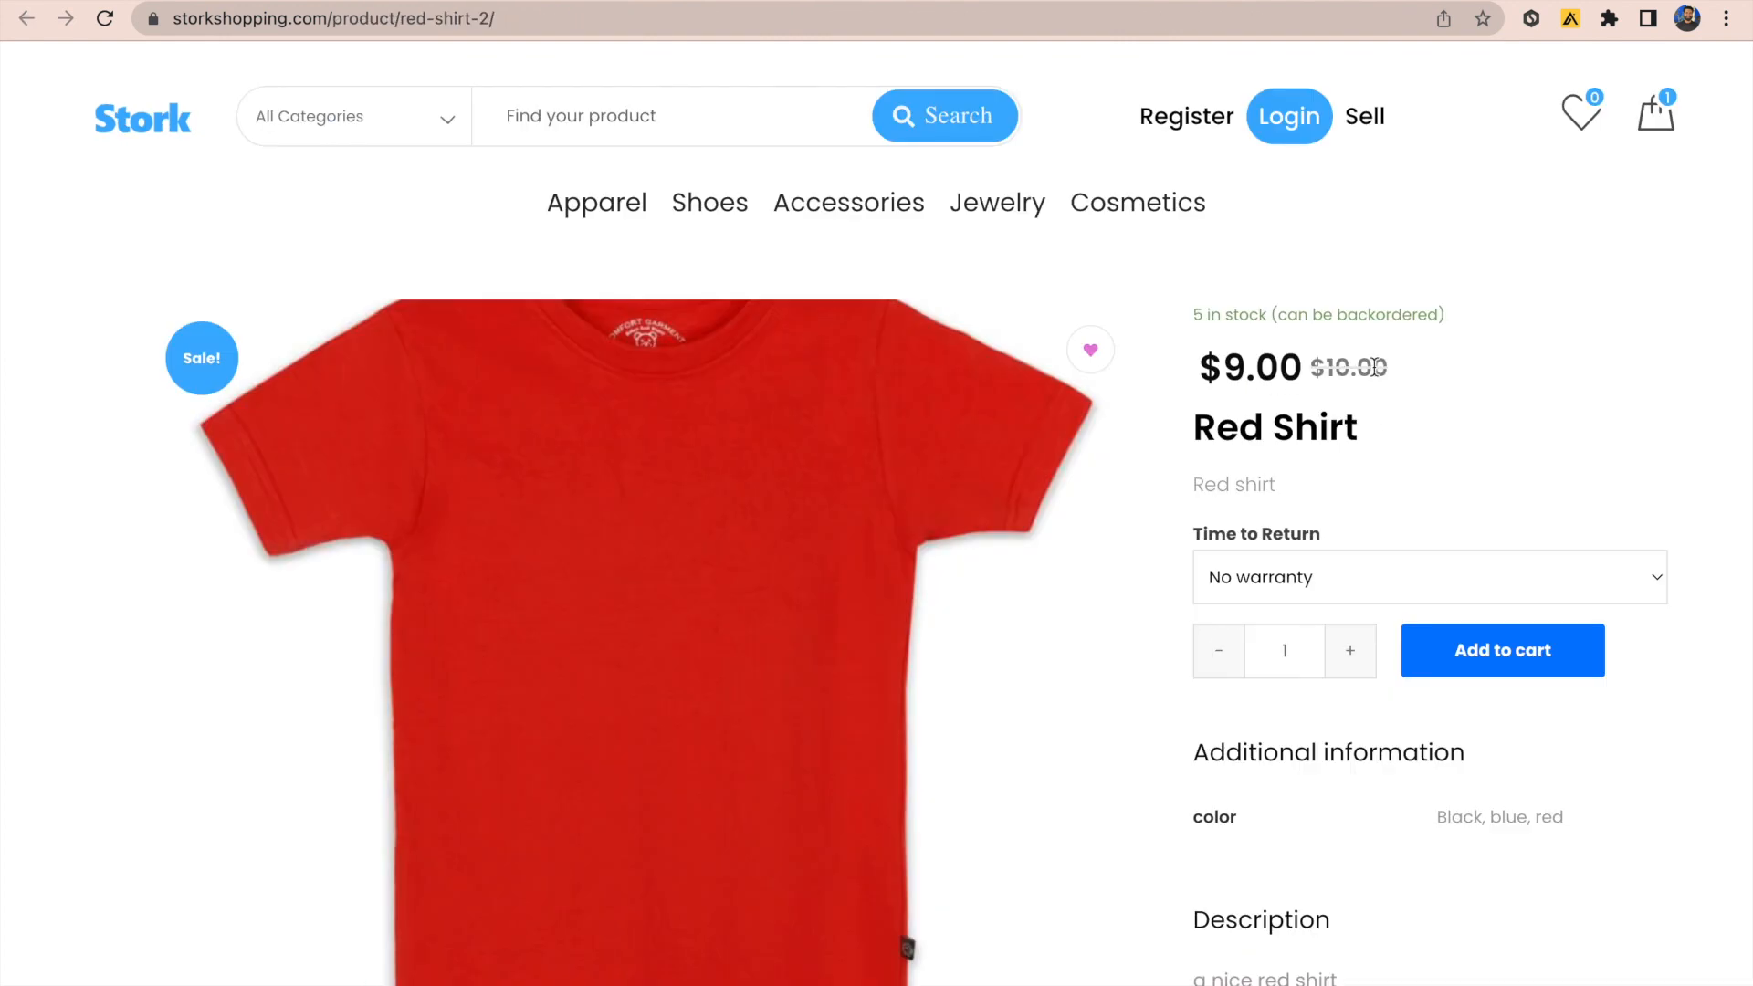
scroll(1374, 367, "down", 1)
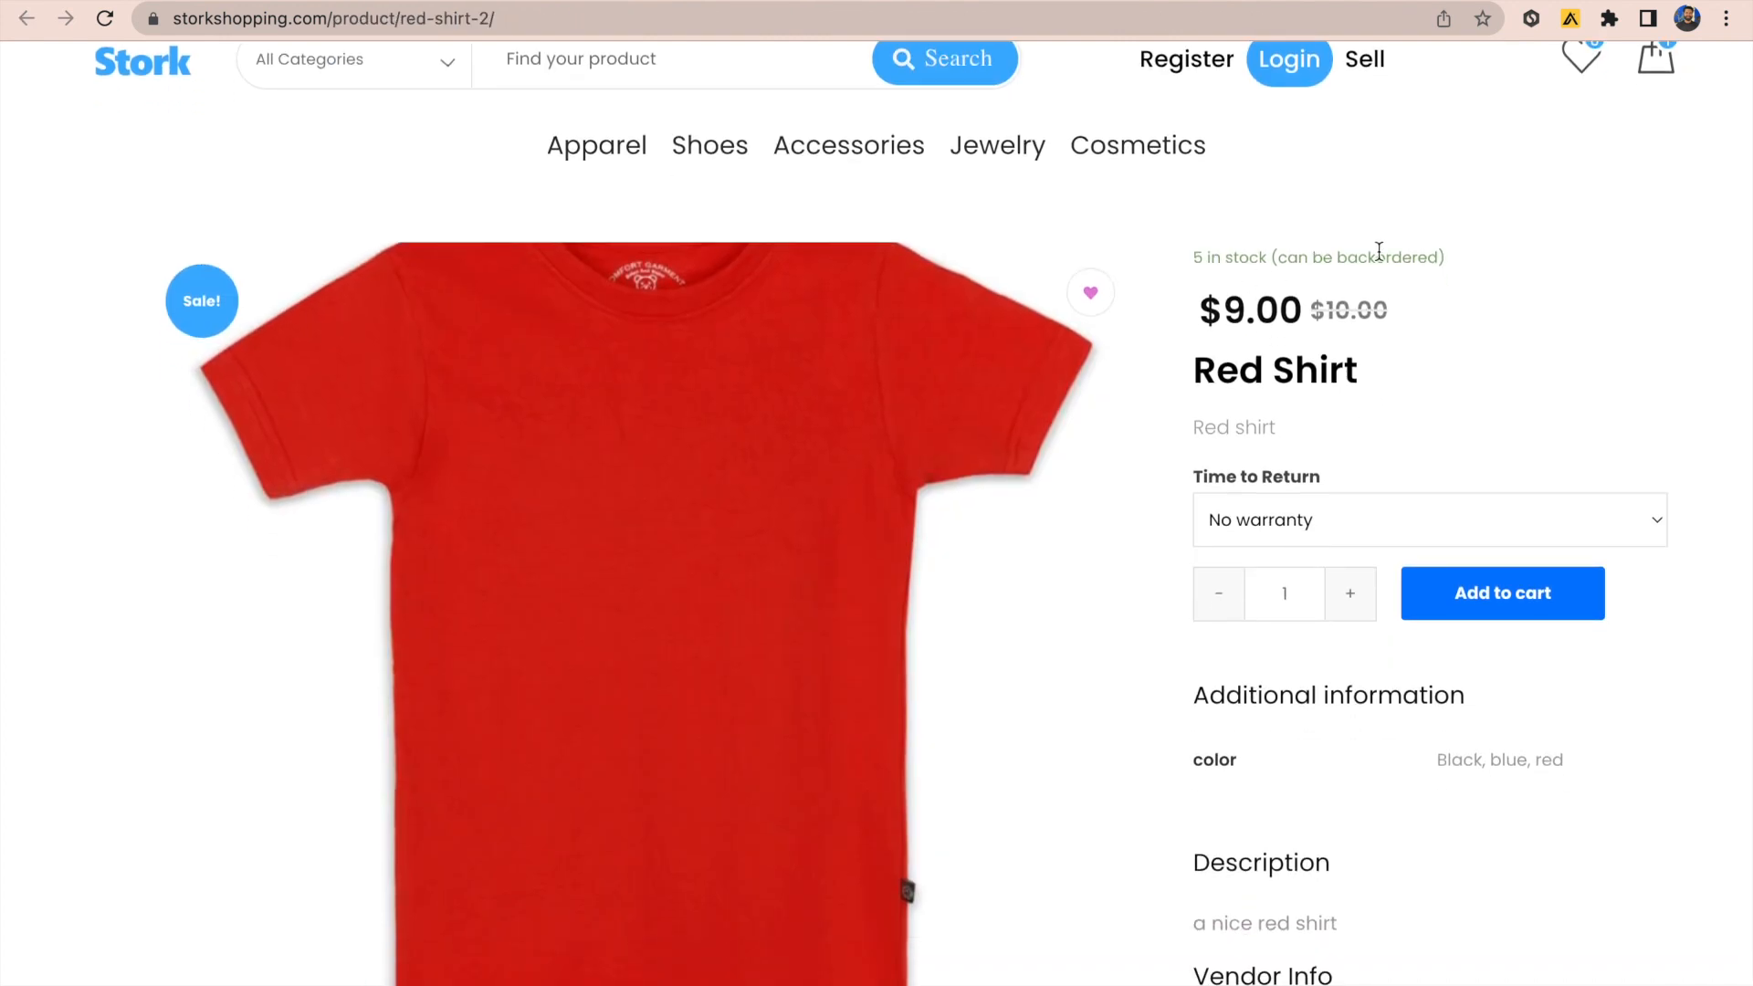
scroll(1380, 260, "down", 3)
scroll(1383, 272, "up", 1)
left_click(1425, 336)
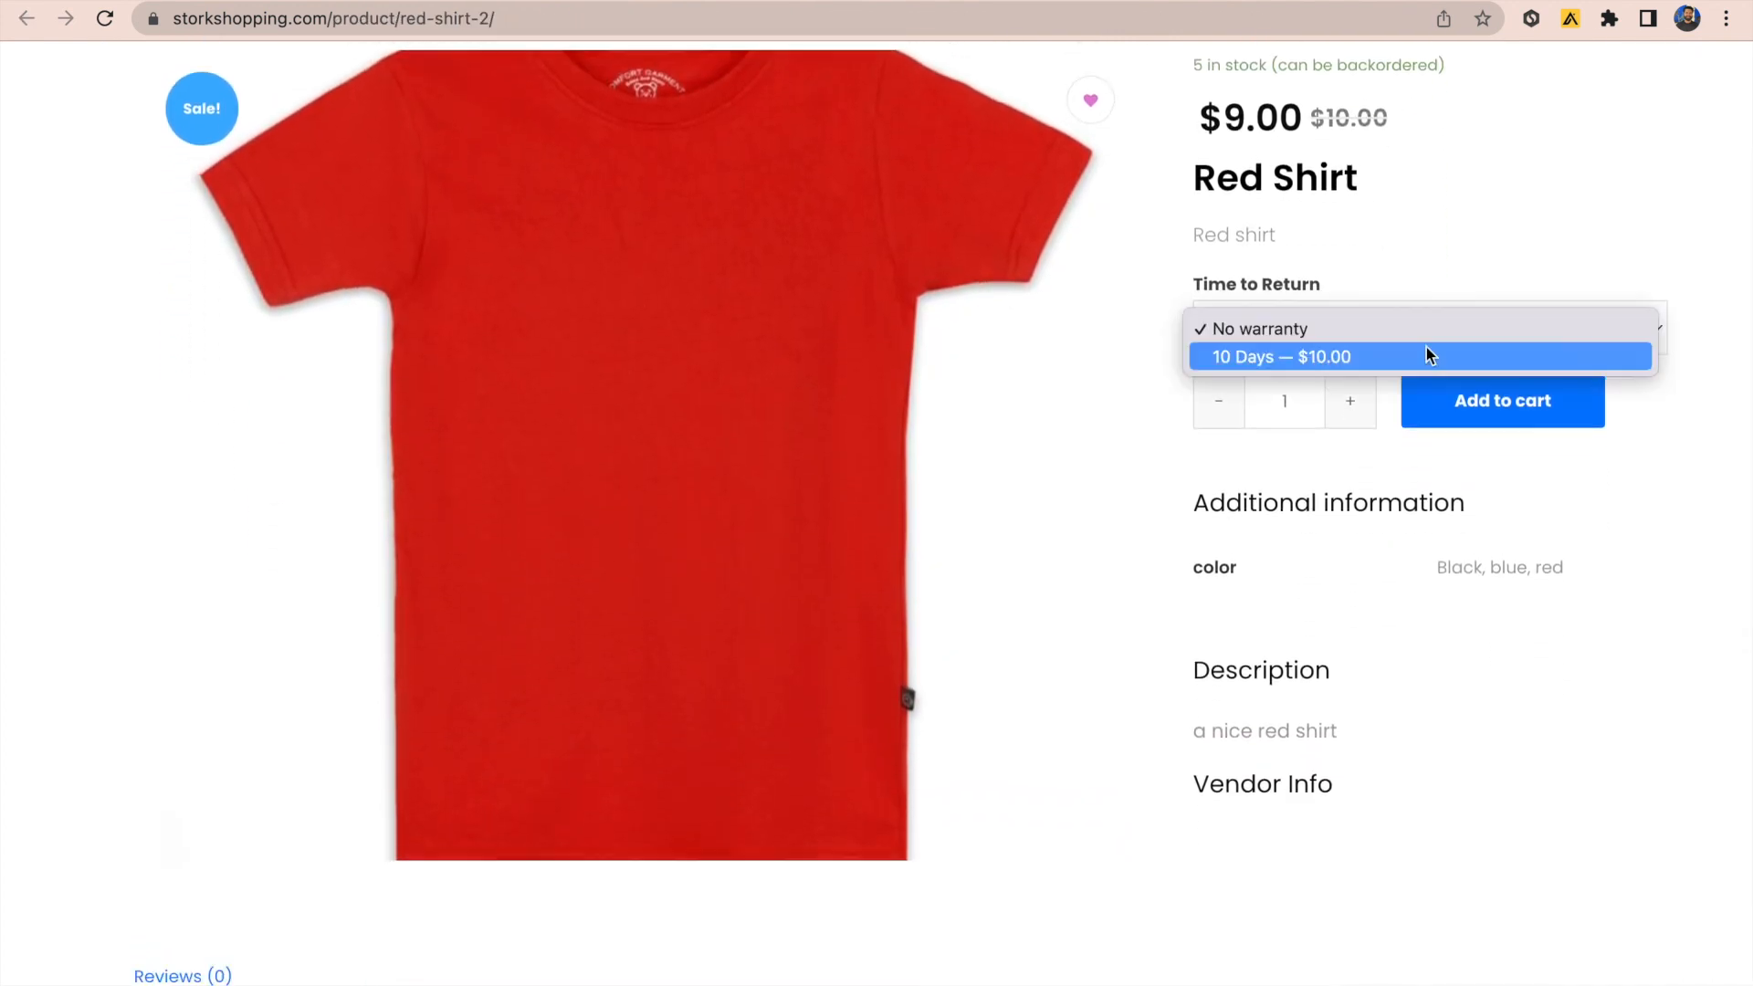
left_click(1421, 357)
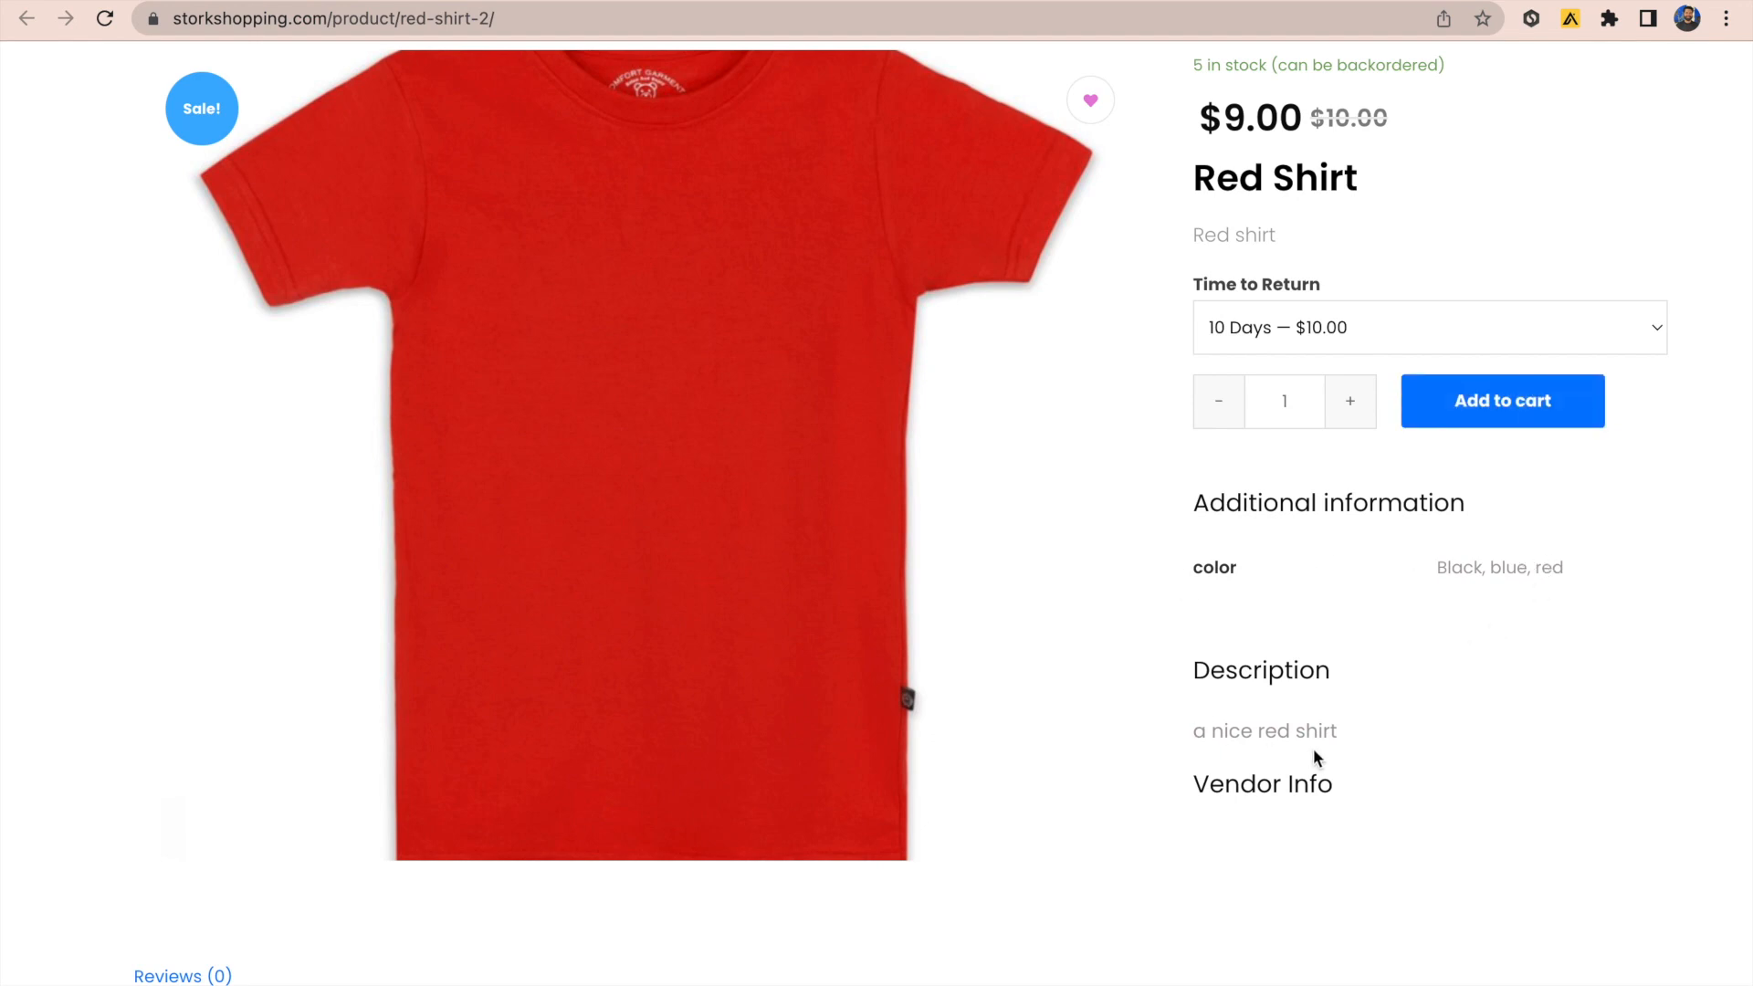
Step: Add the Red Shirt to the cart and return to the product page
scroll(1323, 752, "down", 2)
scroll(1323, 752, "up", 3)
left_click(1474, 520)
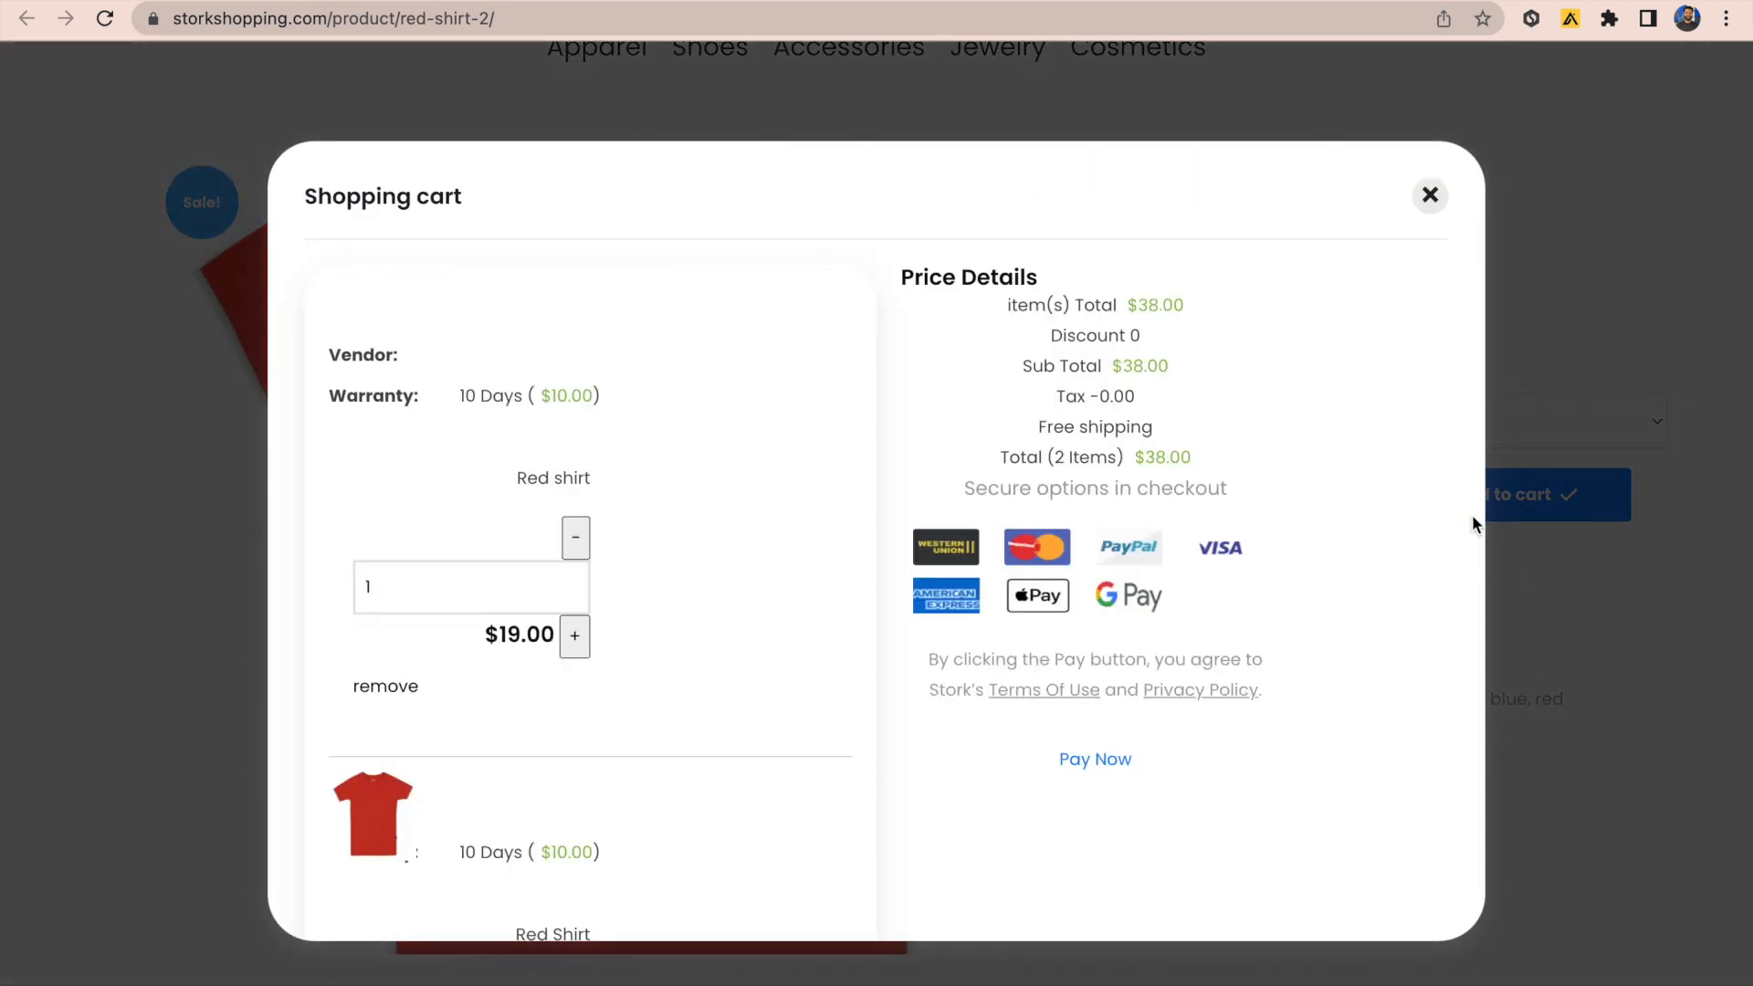
left_click(1472, 516)
scroll(1472, 516, "up", 2)
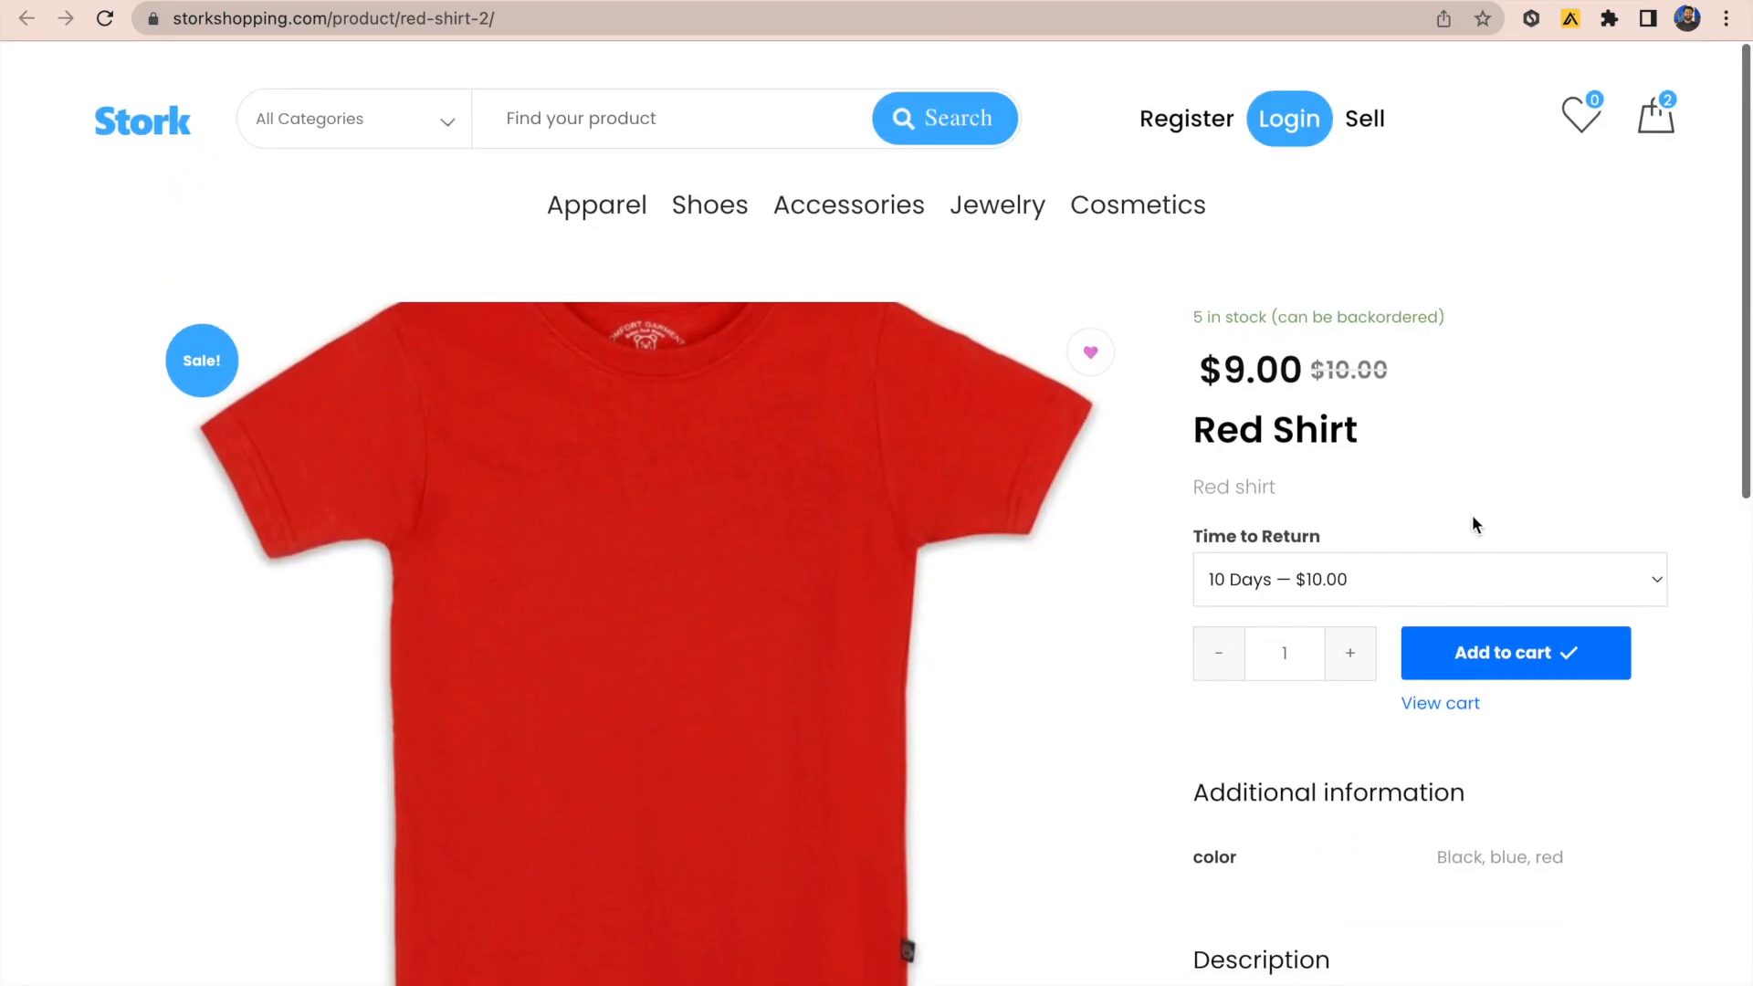